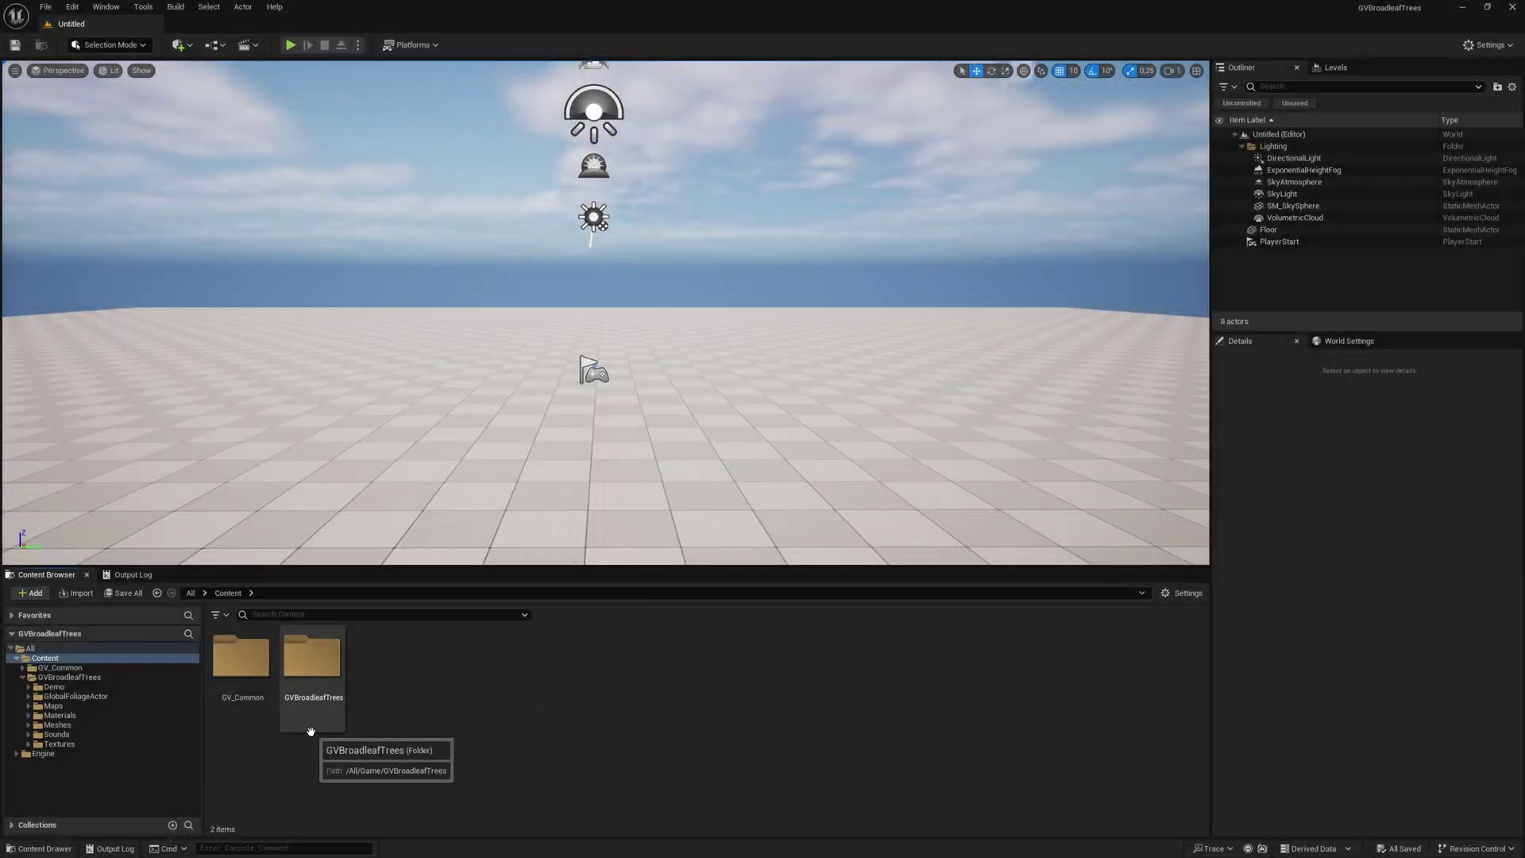
# Step: Browse into the GVBroadleafTrees folder and then its Maps subfolder in the Content Browser
pyautogui.doubleClick(311, 730)
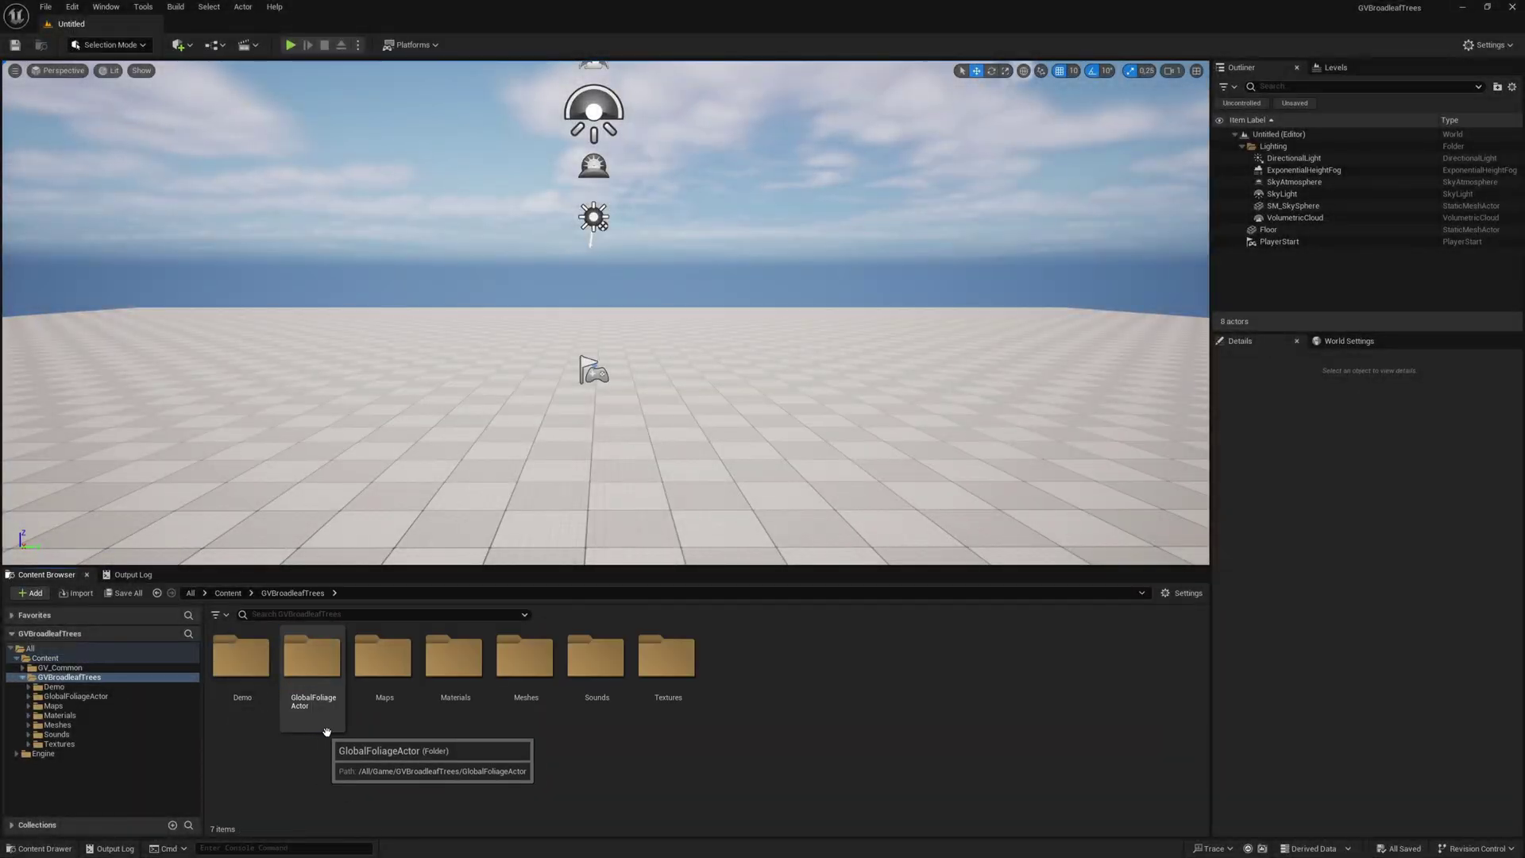
pyautogui.doubleClick(384, 729)
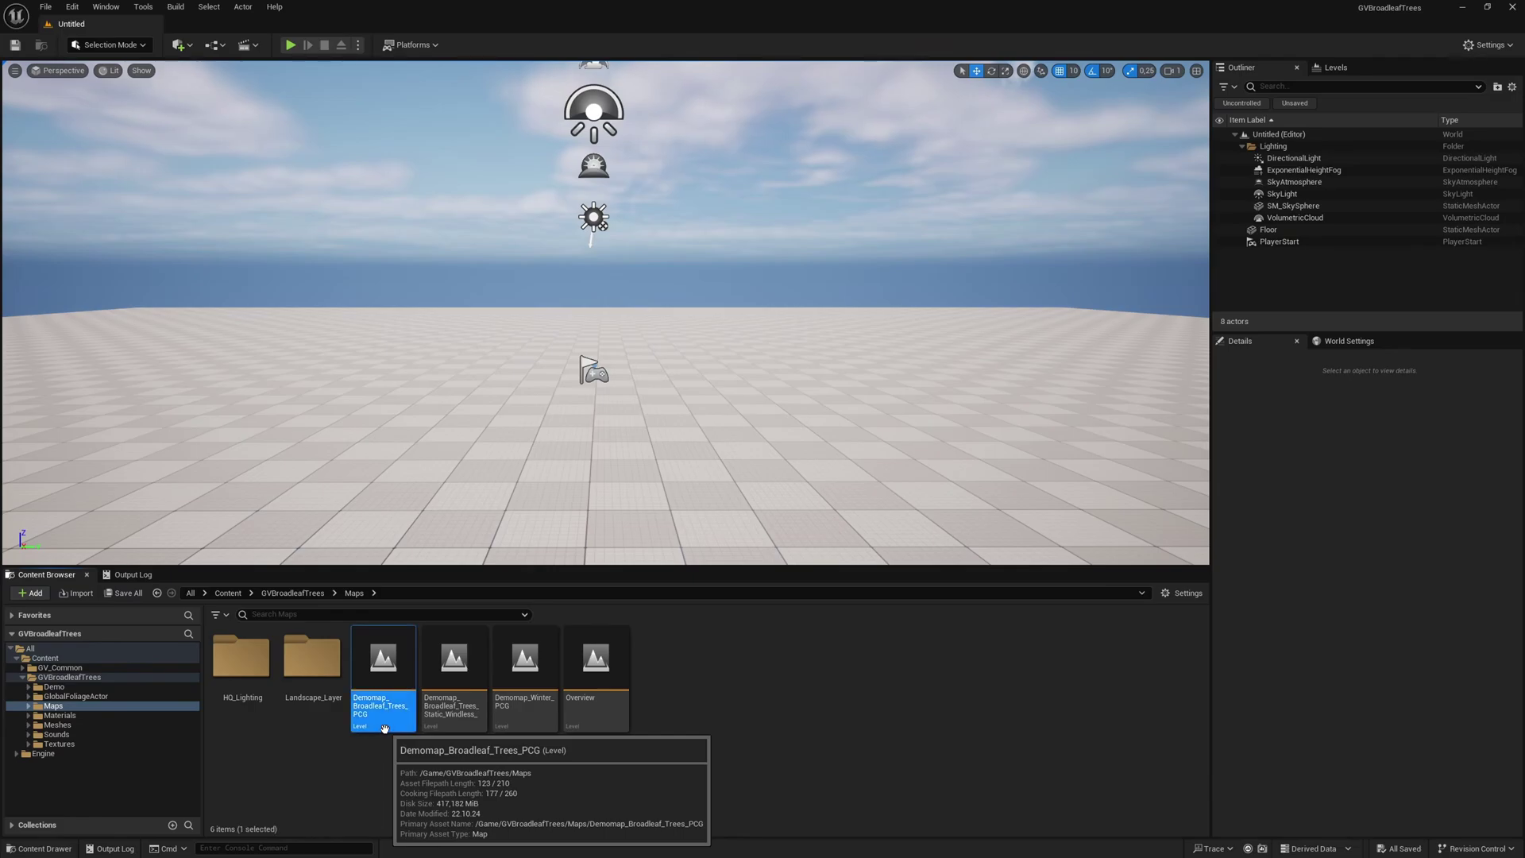
# Step: Load the Demomap_Broadleaf_Trees_PCG level from the Maps folder
pyautogui.doubleClick(385, 728)
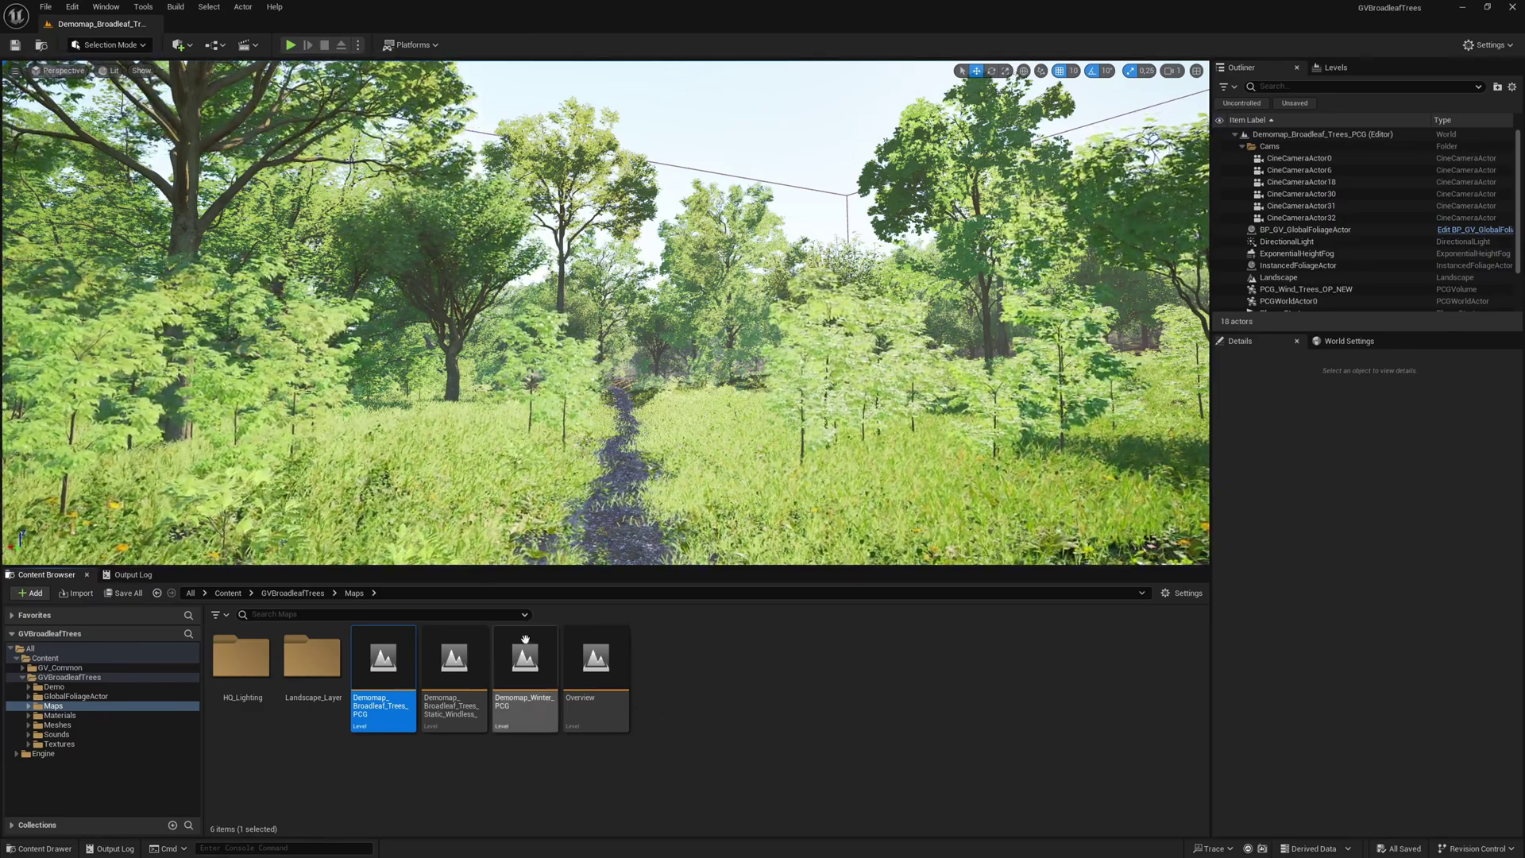
pyautogui.click(211, 46)
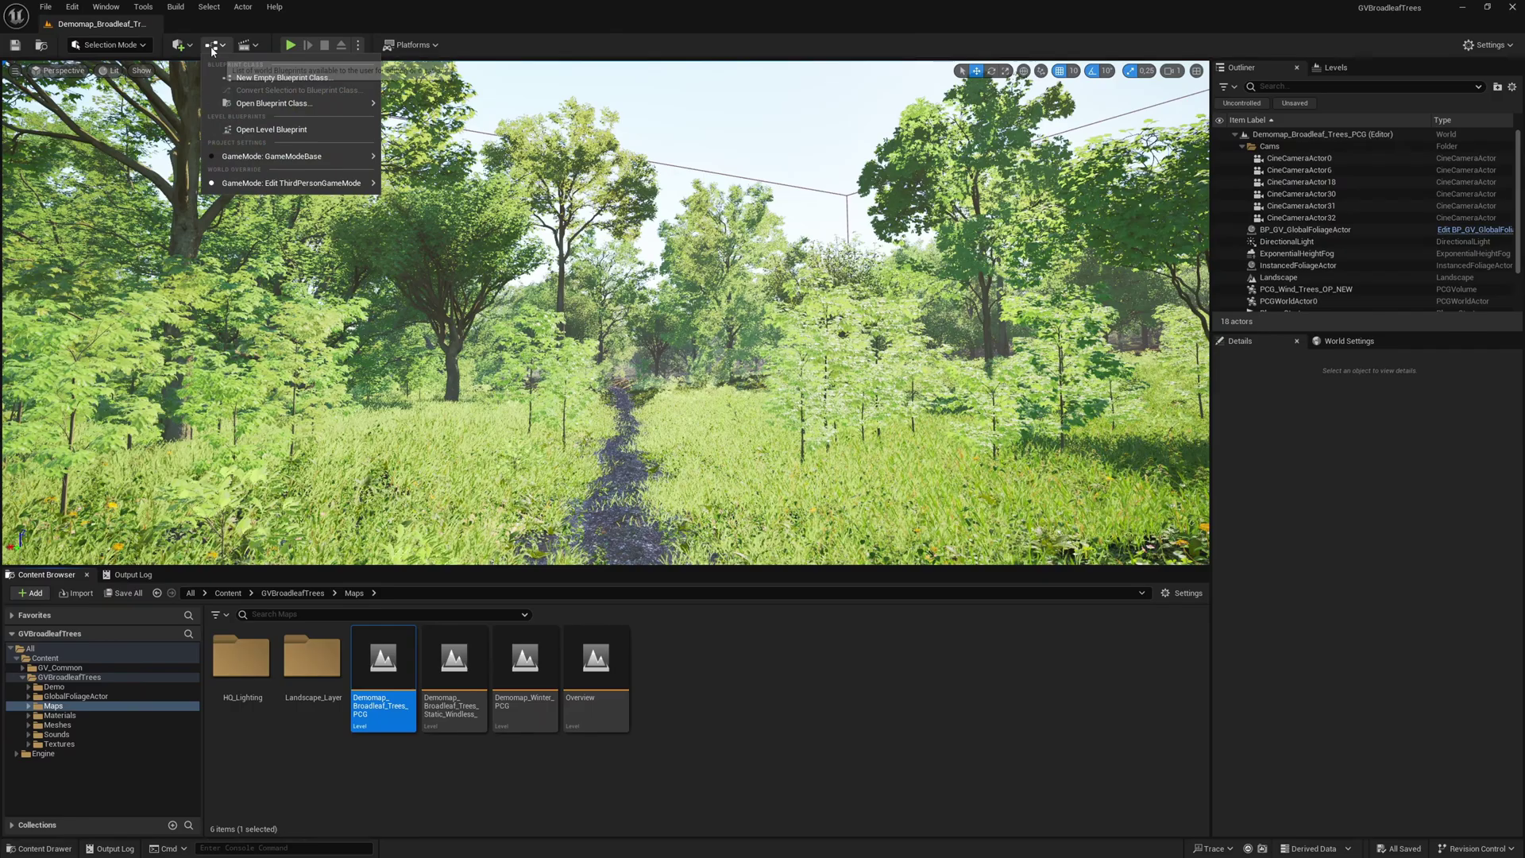
pyautogui.click(258, 132)
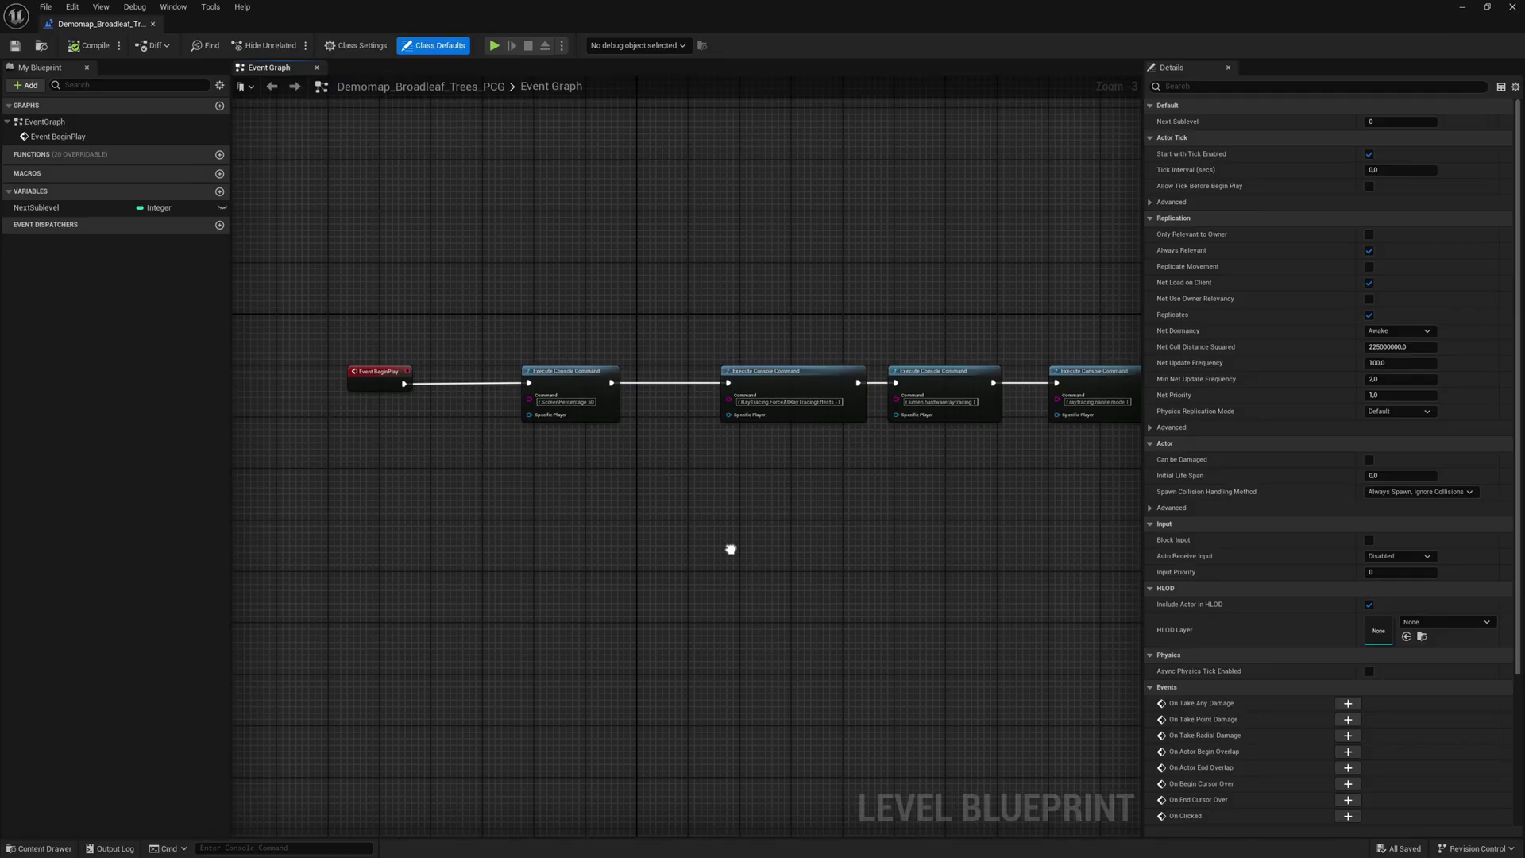
pyautogui.scroll(2, 556, 450)
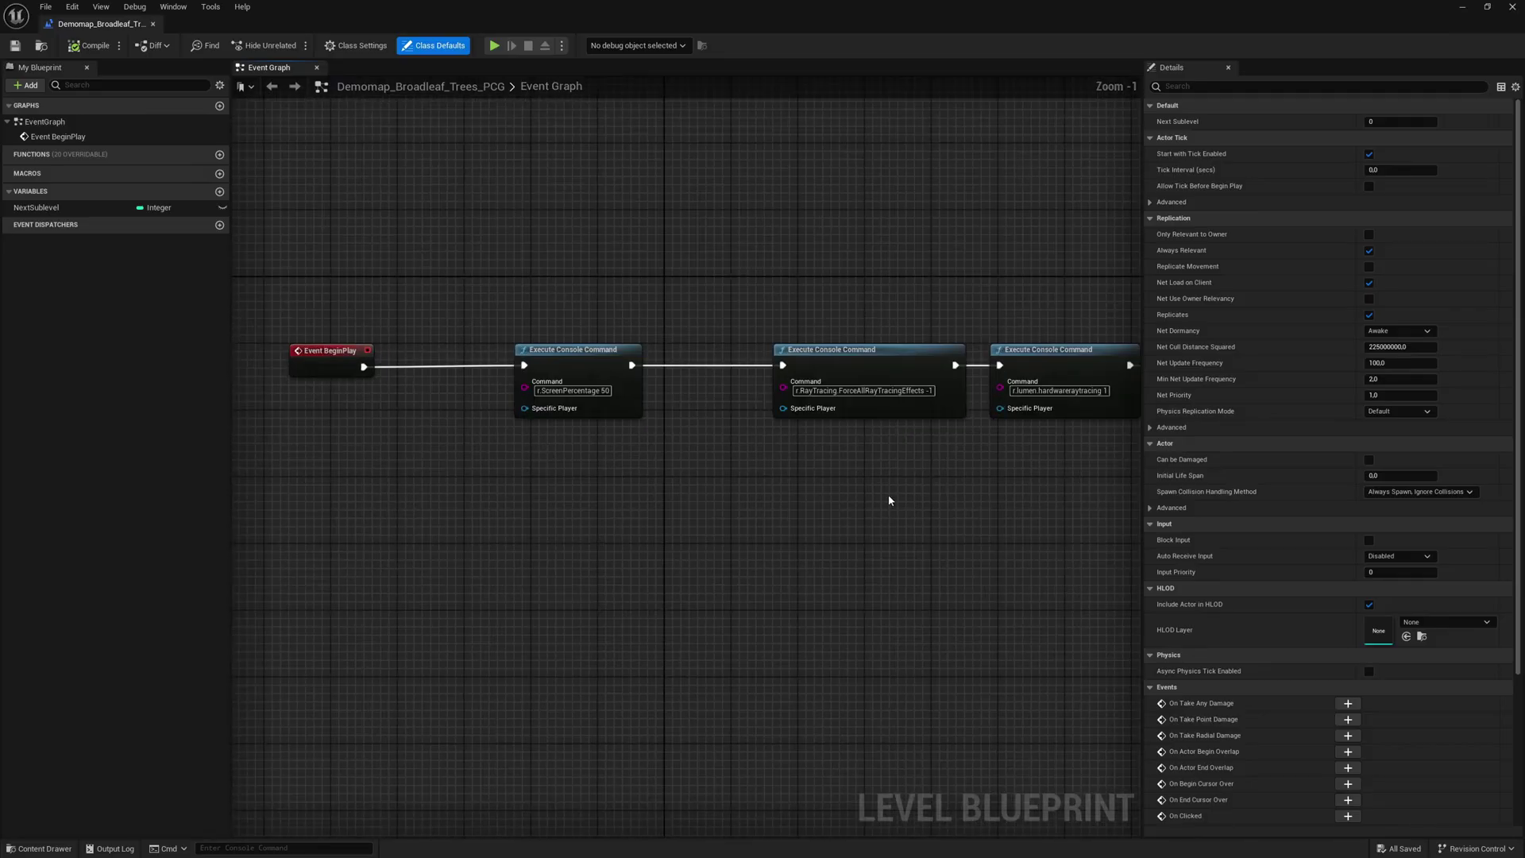
pyautogui.moveTo(932, 514); pyautogui.dragTo(445, 506, button='right')
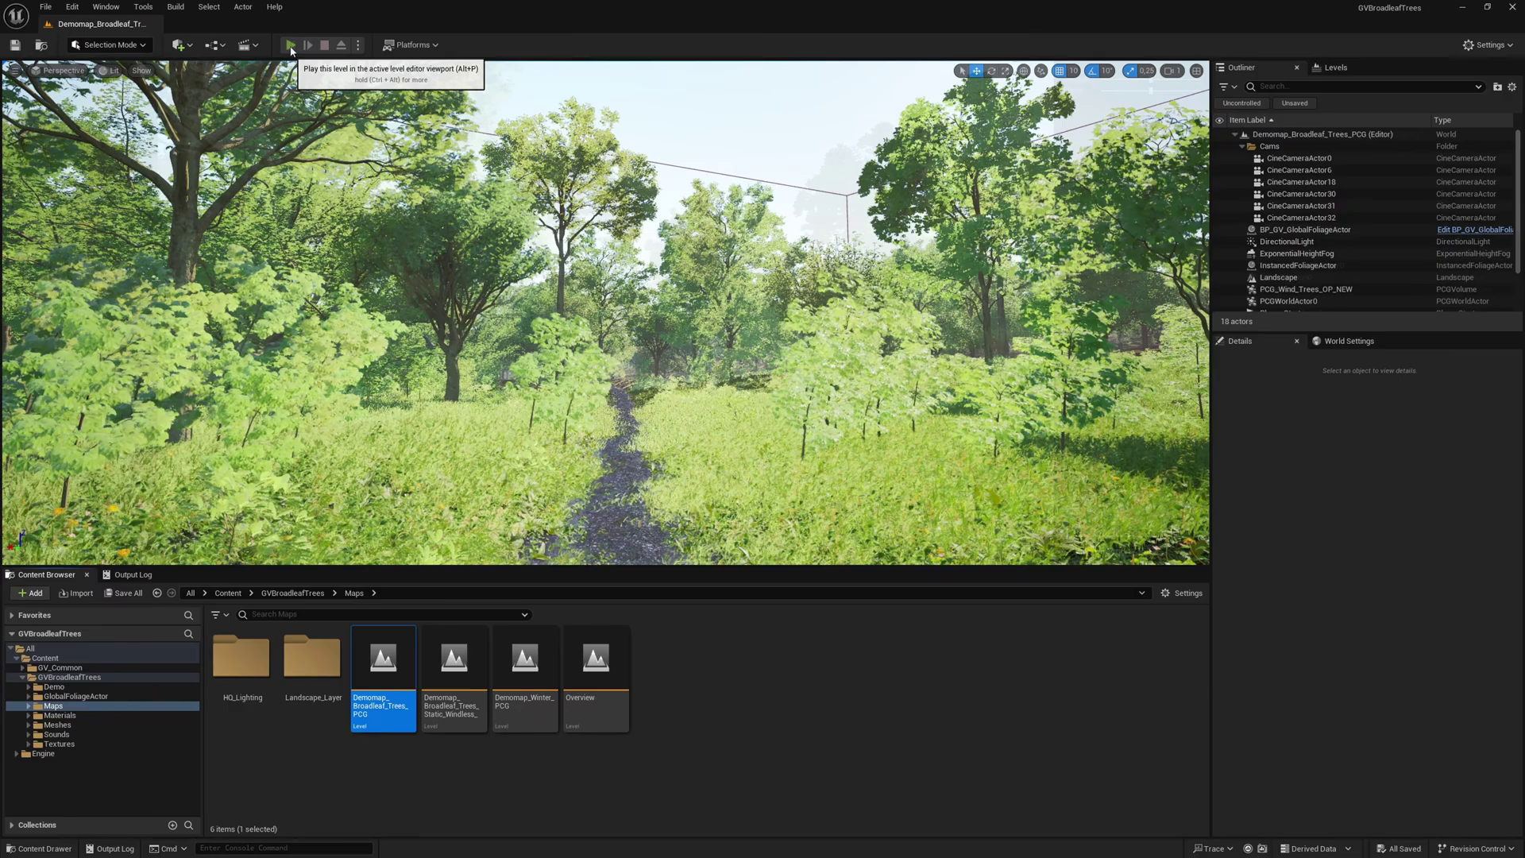
# Step: Test-play the level, then set the DirectionalLight's Cast Ray Traced Shadows to Use Project Setting
pyautogui.click(291, 47)
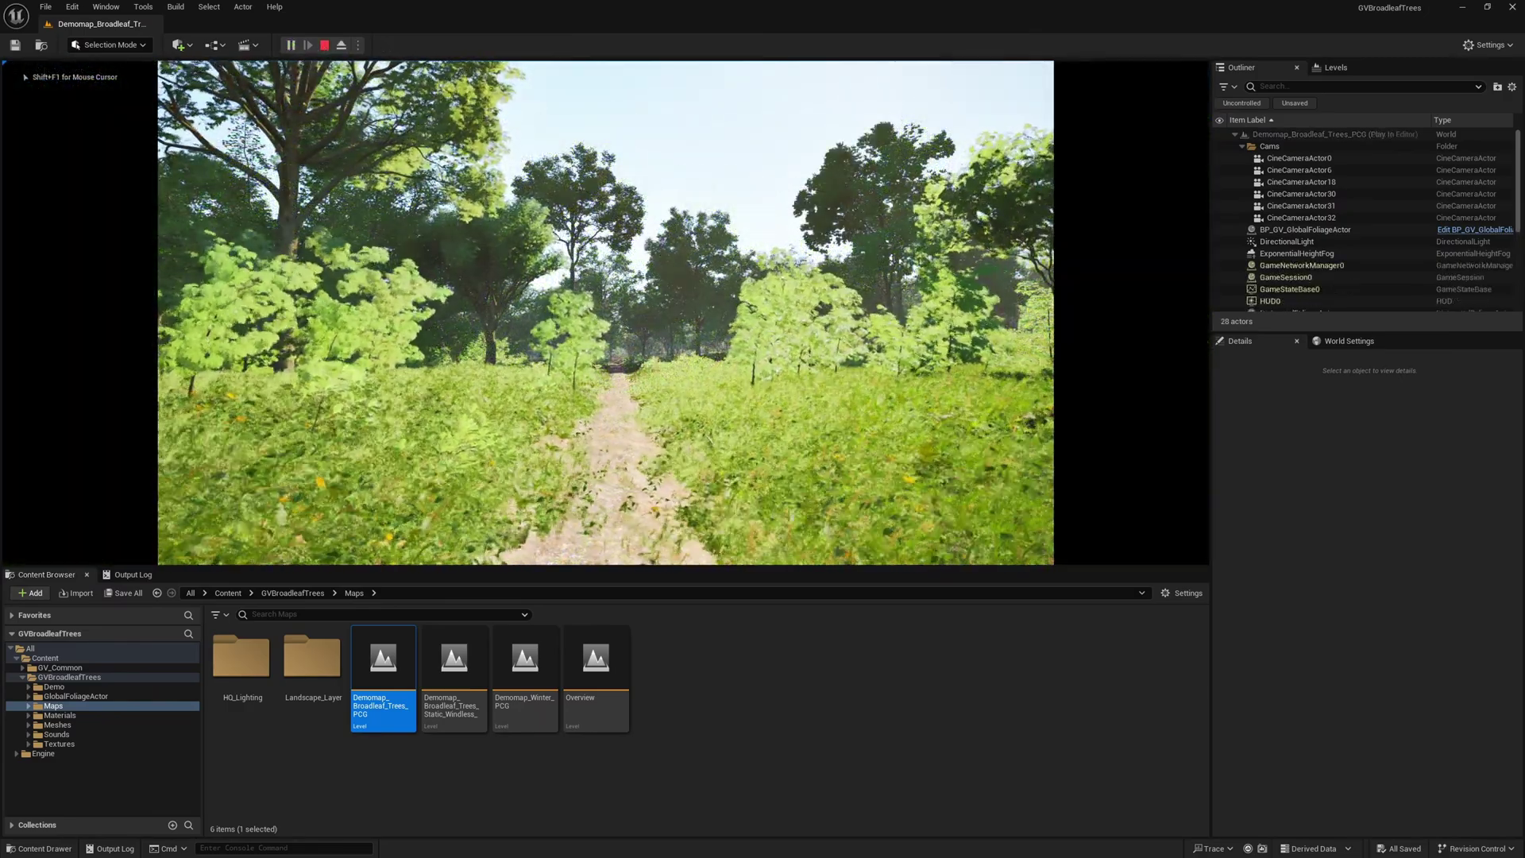
pyautogui.press('Escape')
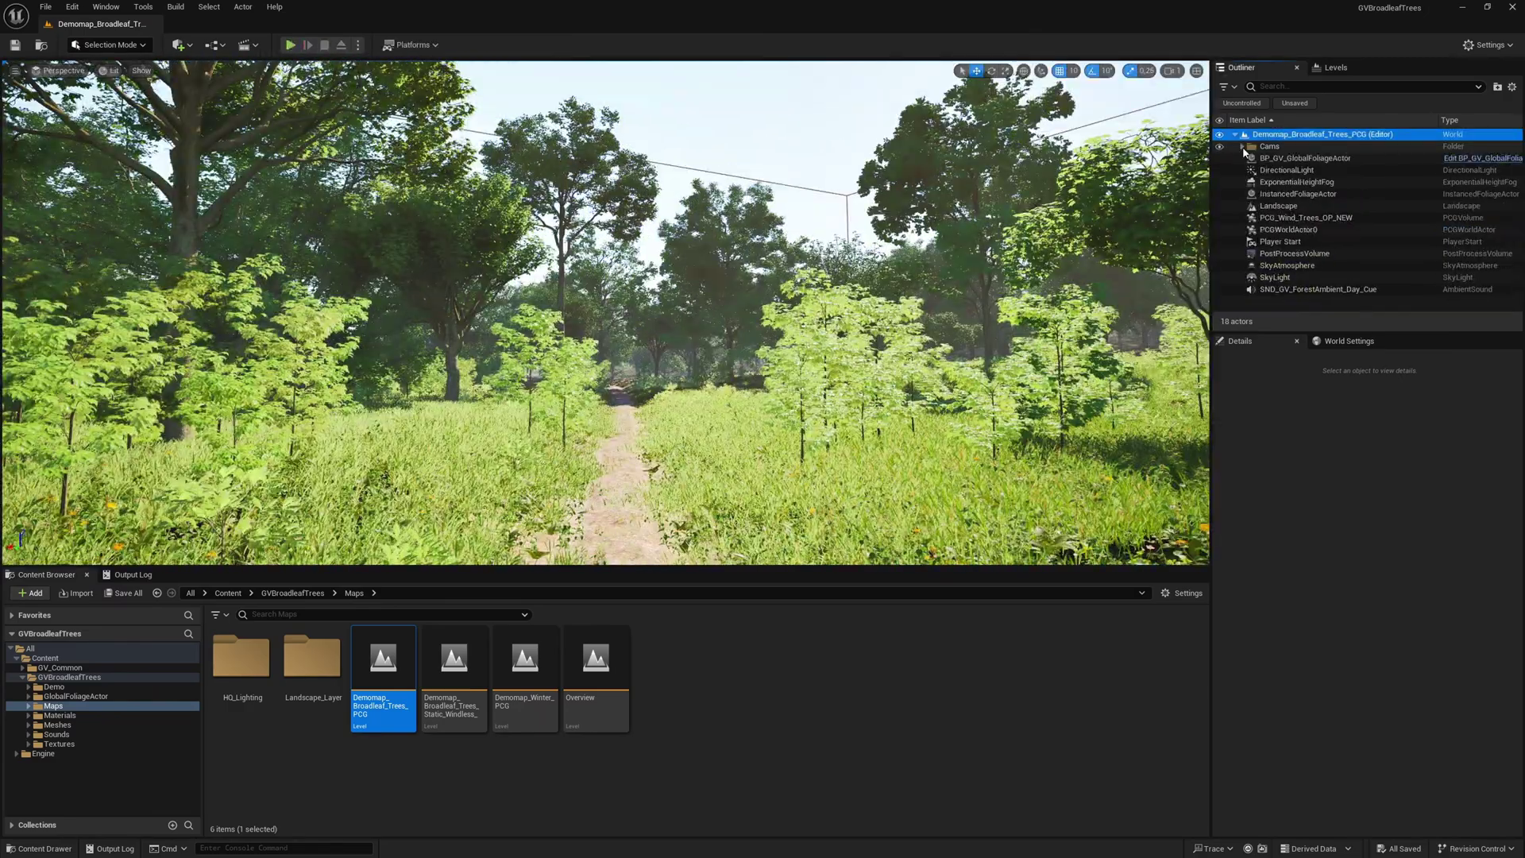
pyautogui.click(1291, 170)
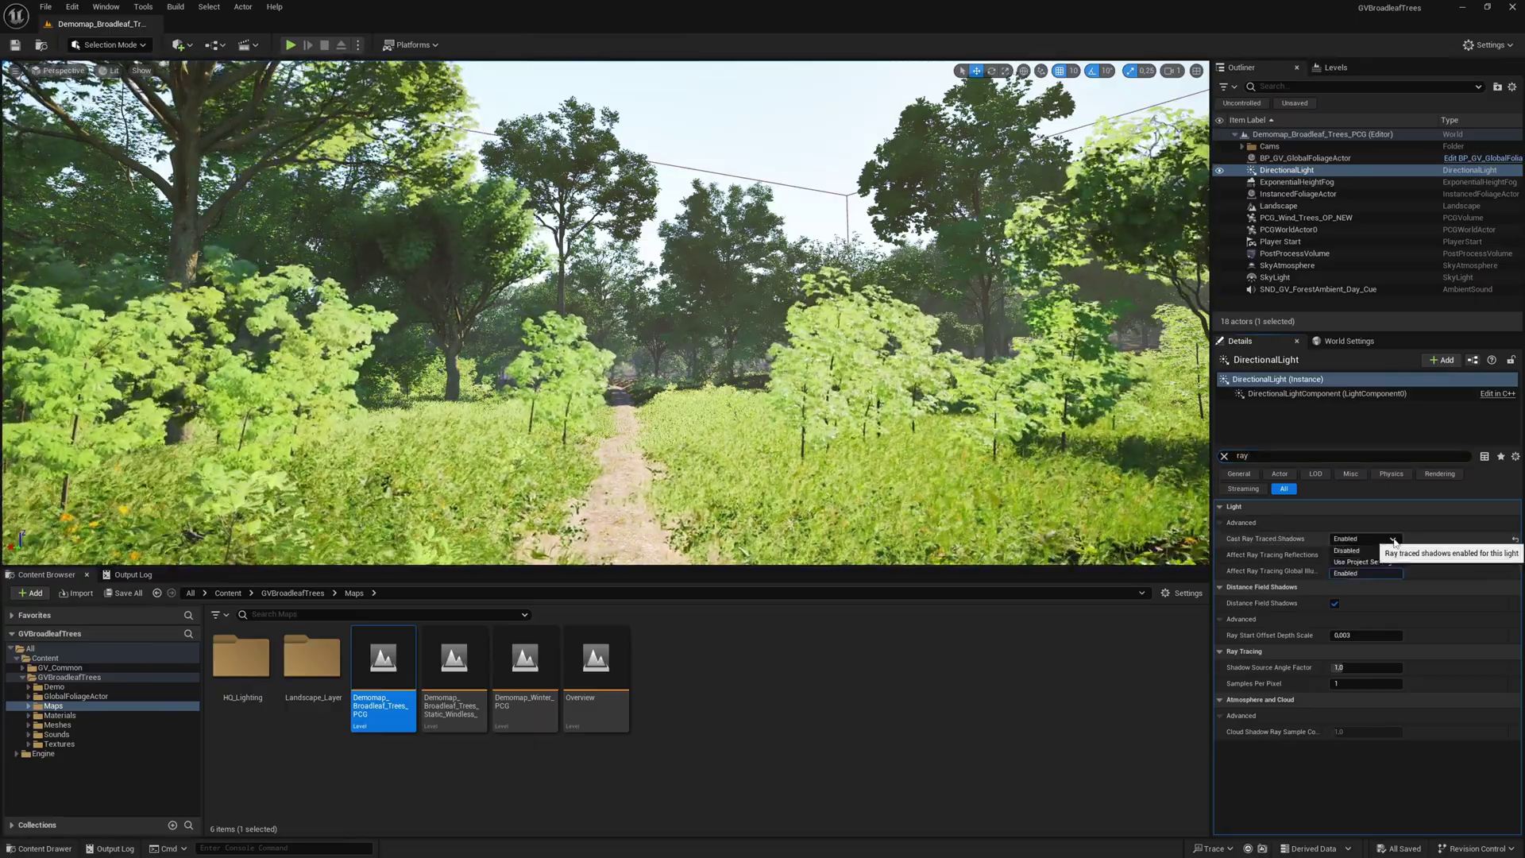
pyautogui.click(1394, 540)
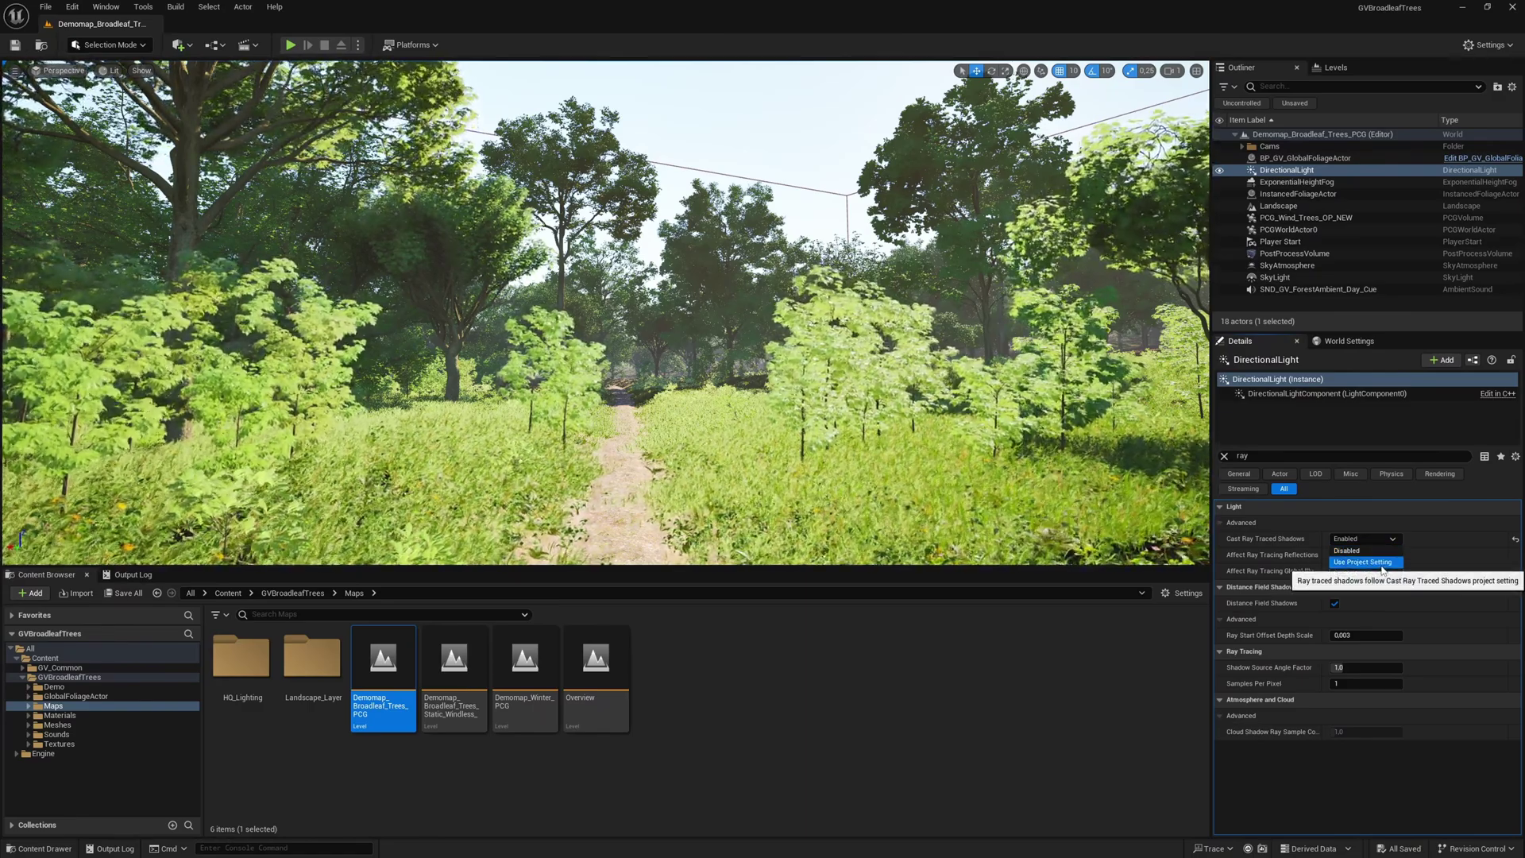
pyautogui.click(1381, 564)
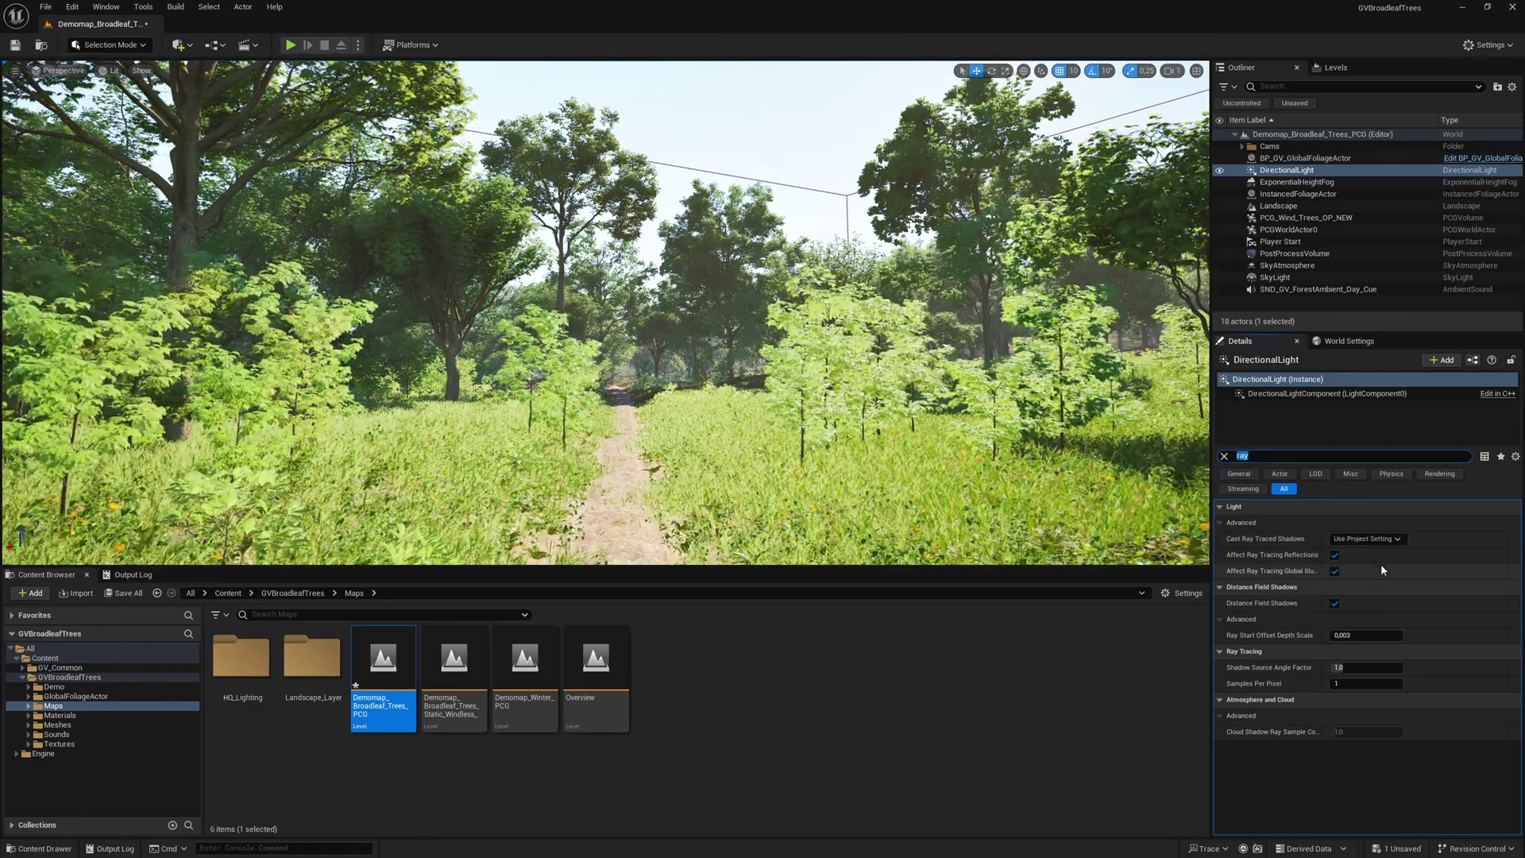
pyautogui.press('BackSpace')
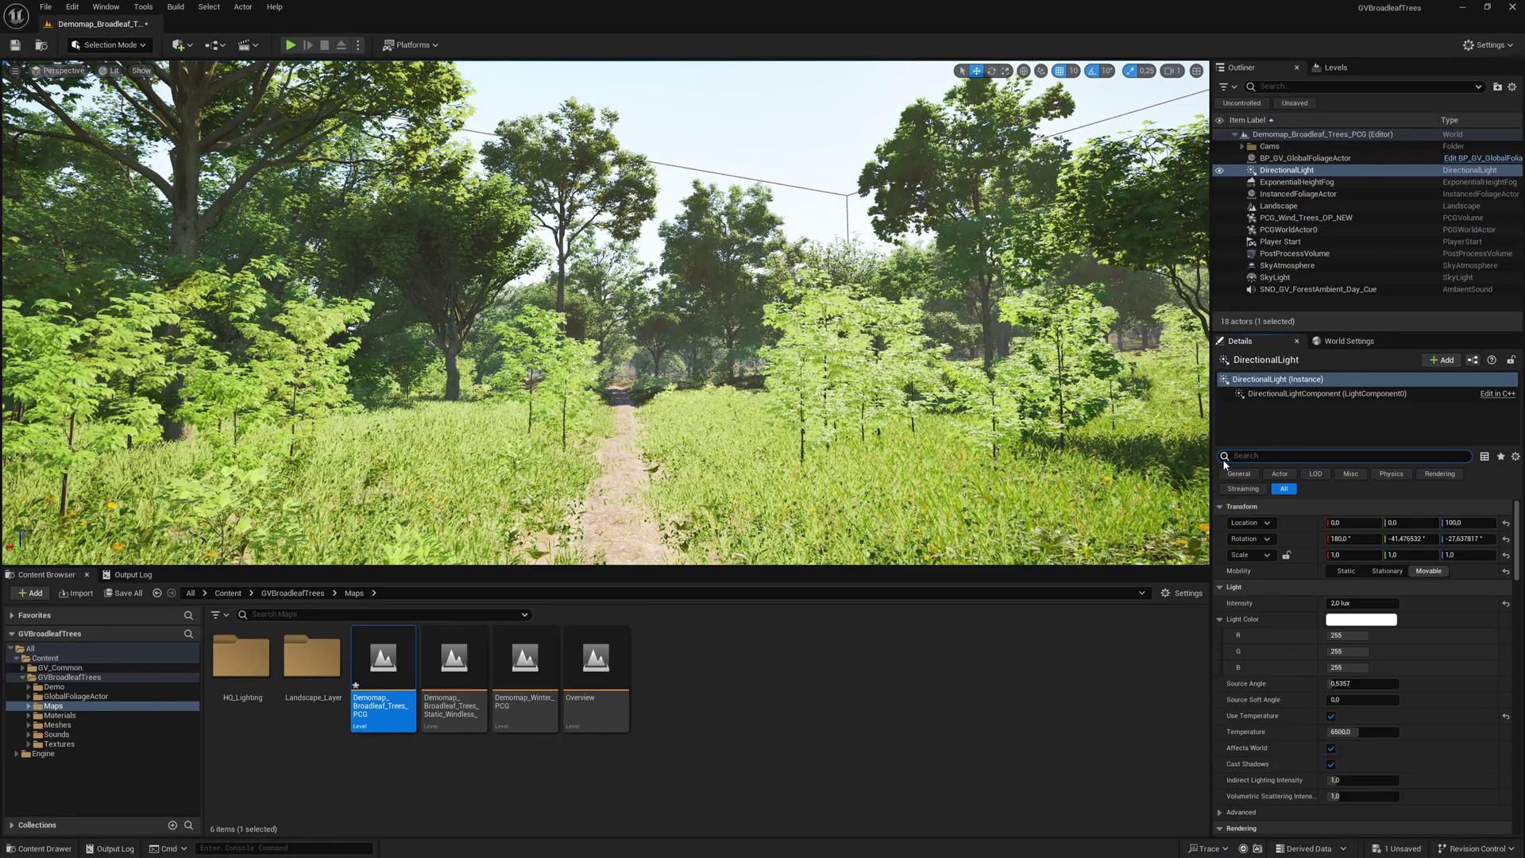
# Step: Switch to Foliage mode and enable Cast Shadow on the seven selected tree foliage types
pyautogui.click(108, 46)
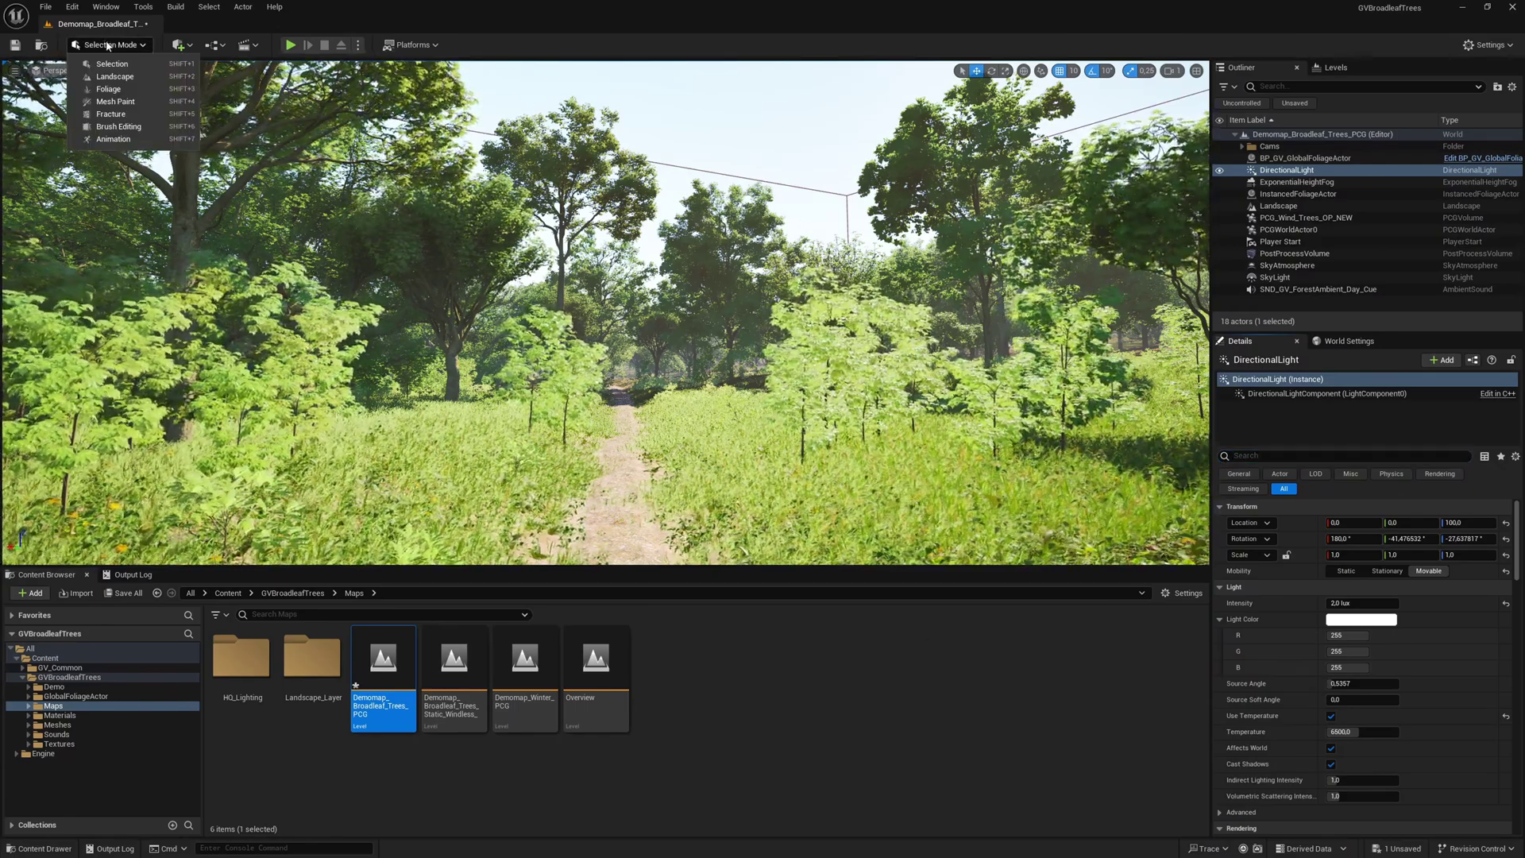
pyautogui.click(110, 93)
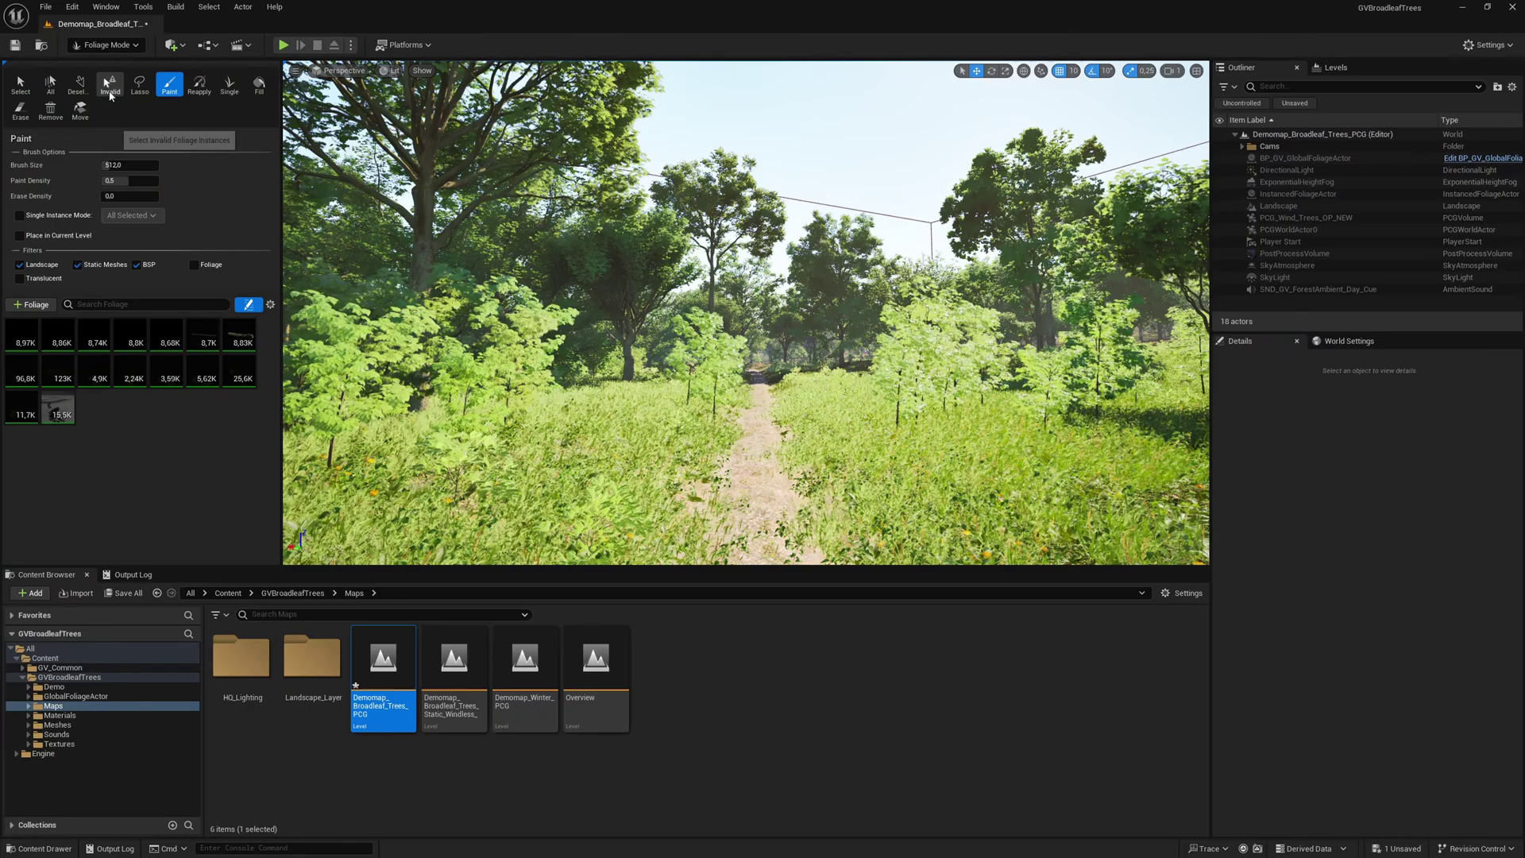
pyautogui.click(95, 374)
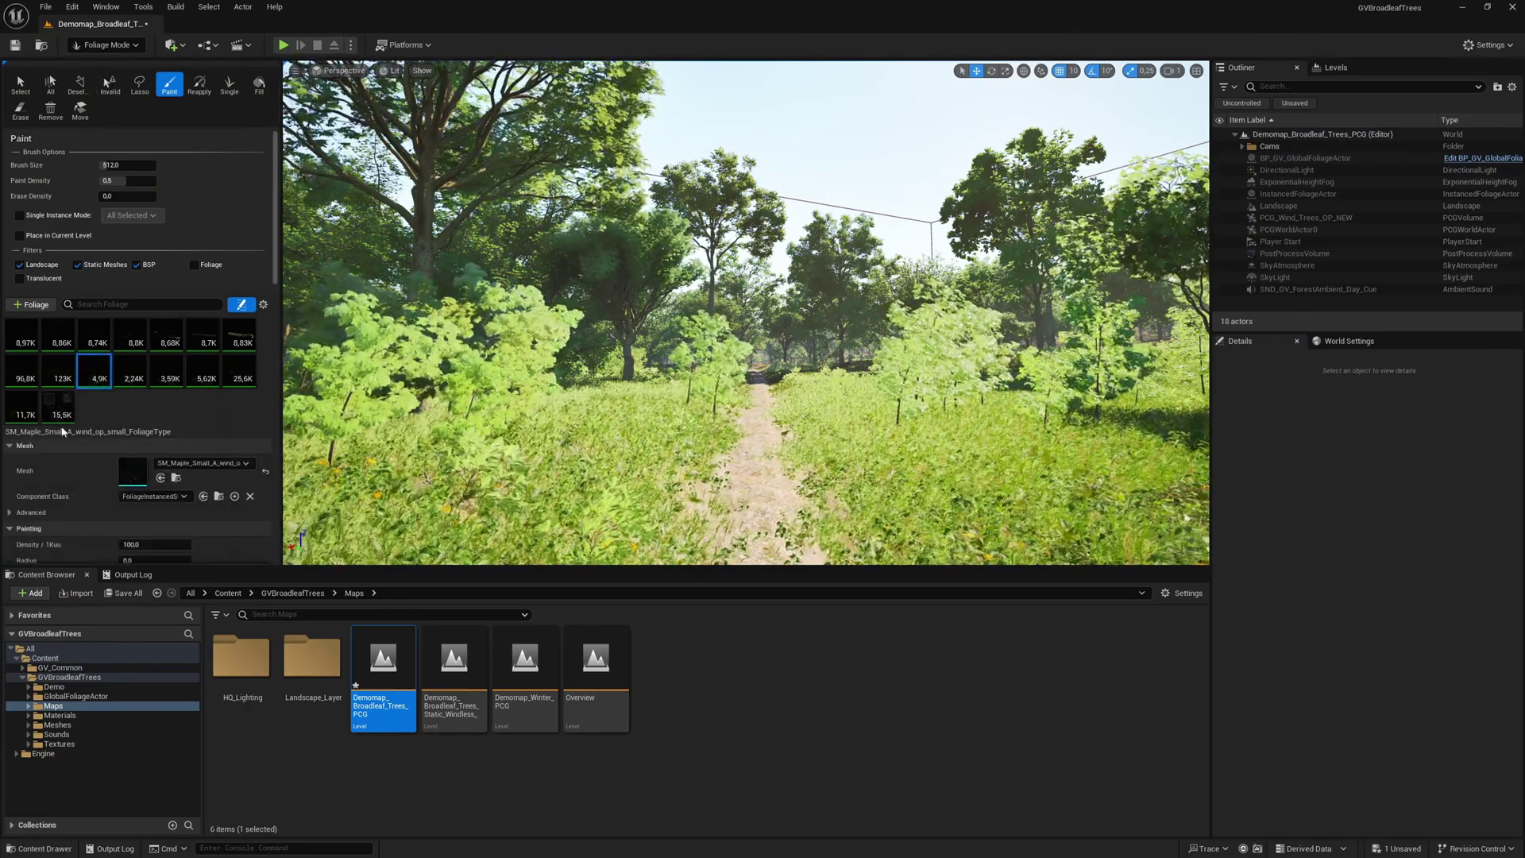
pyautogui.keyDown('shift'); pyautogui.click(57, 422); pyautogui.keyUp('shift')
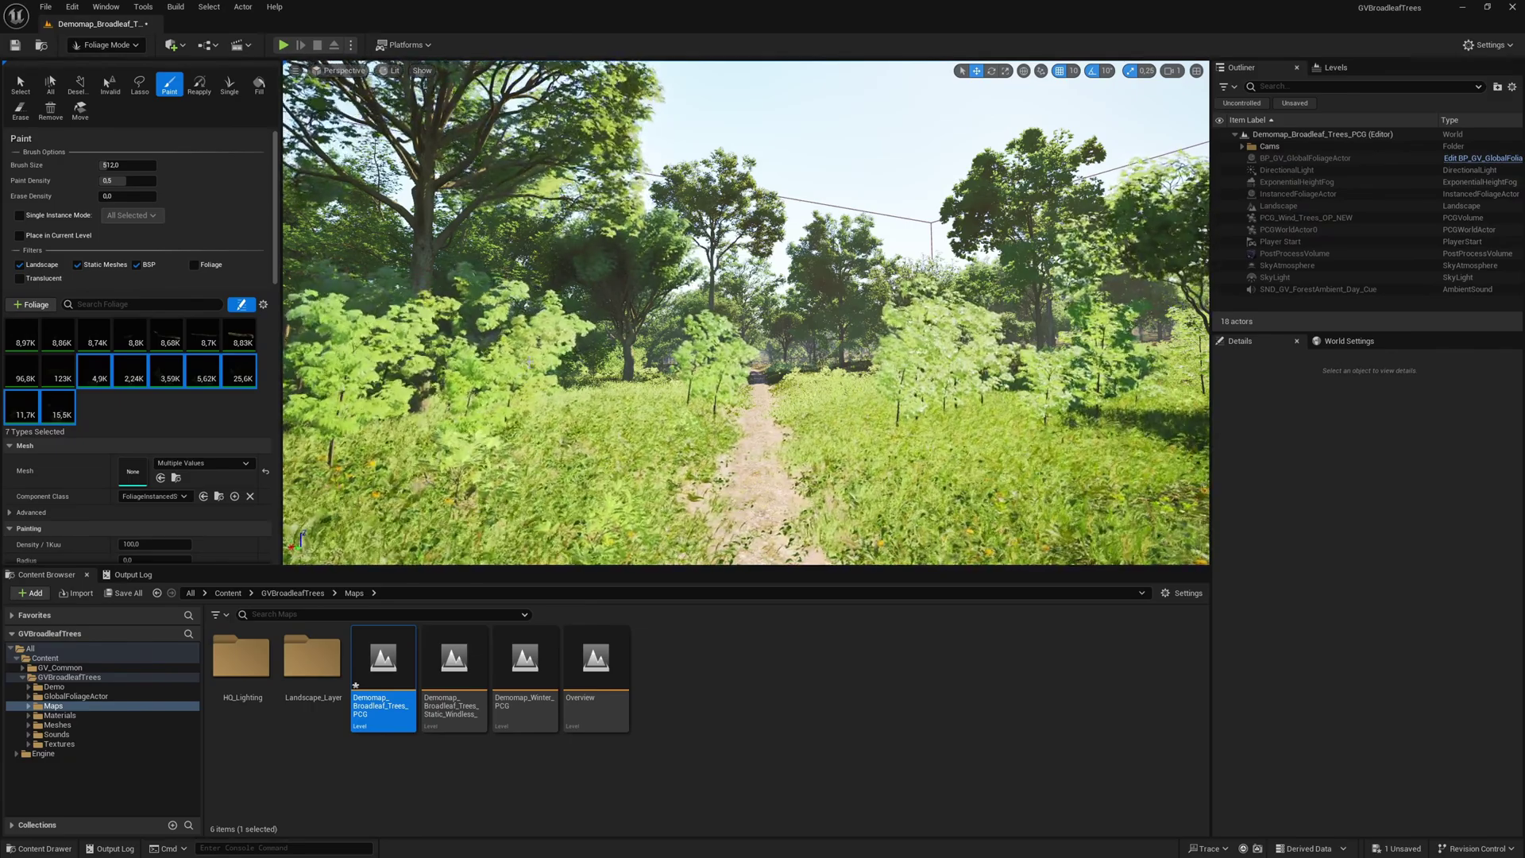
pyautogui.scroll(-10, 203, 500)
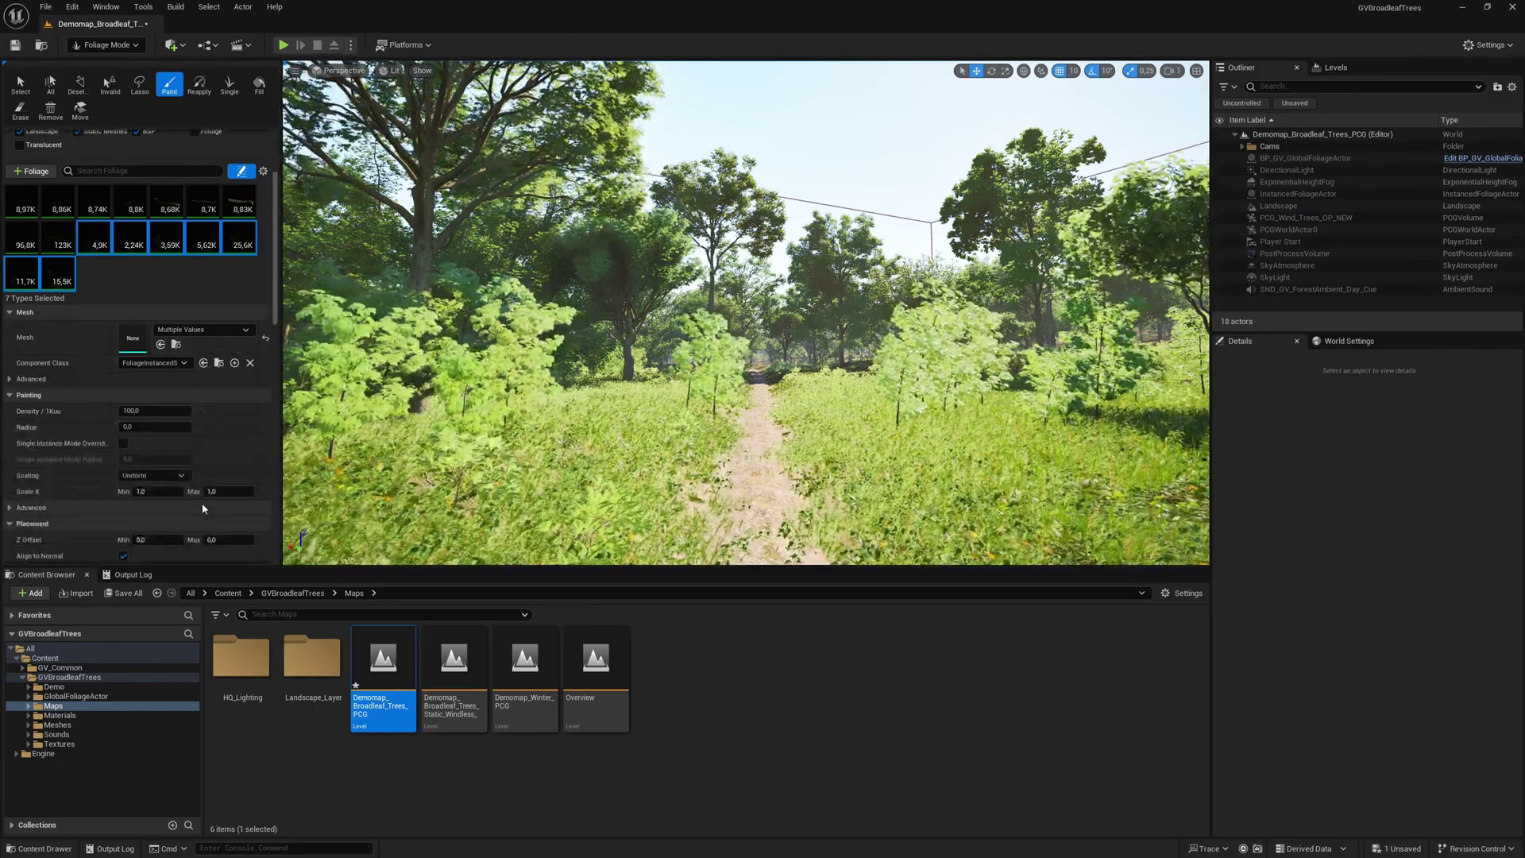
pyautogui.scroll(-5, 204, 499)
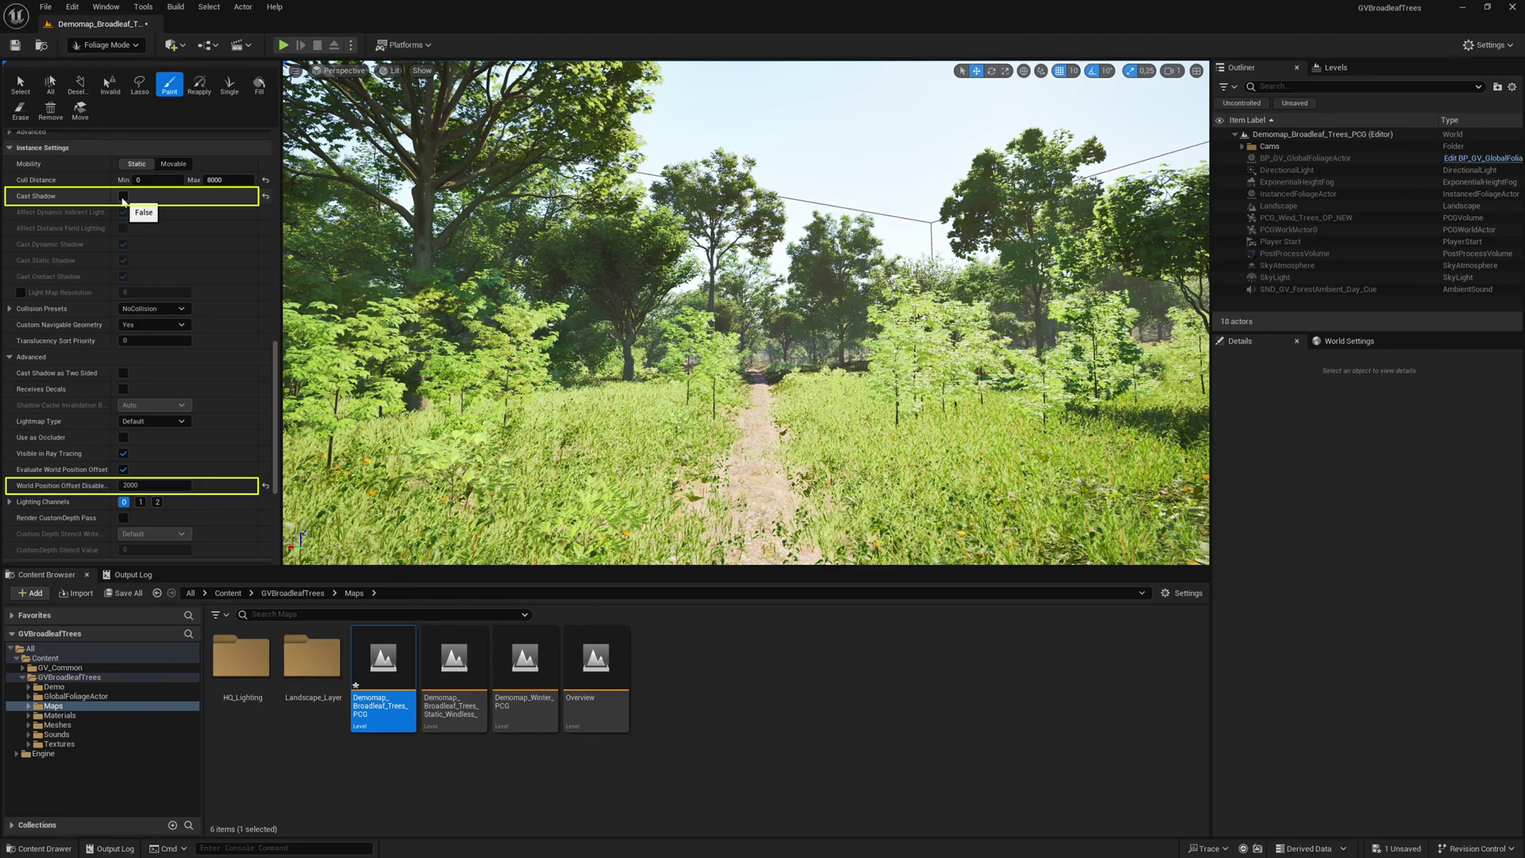
pyautogui.click(124, 196)
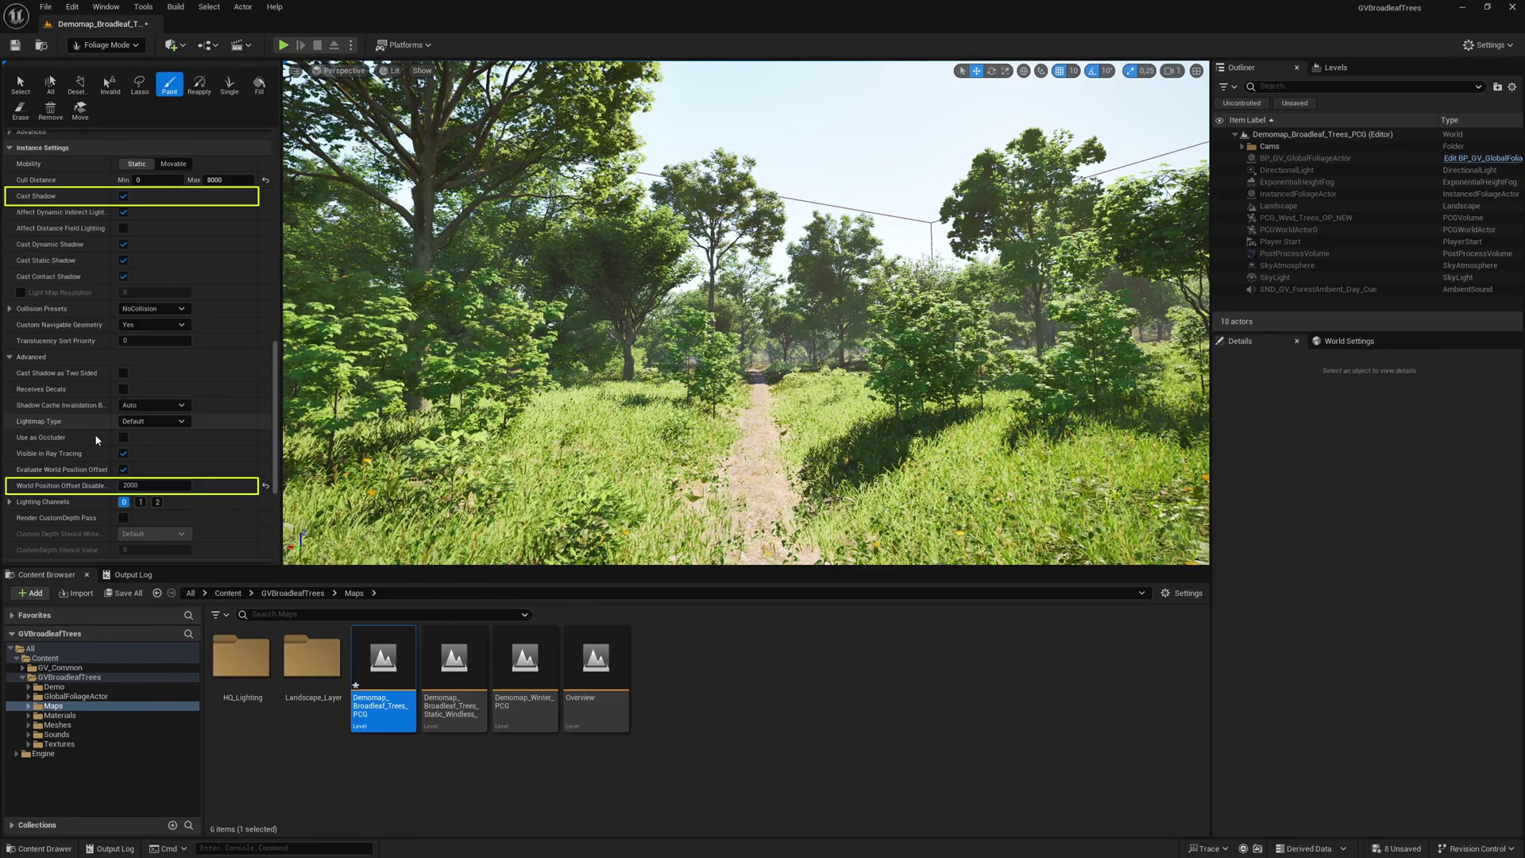
pyautogui.click(127, 486)
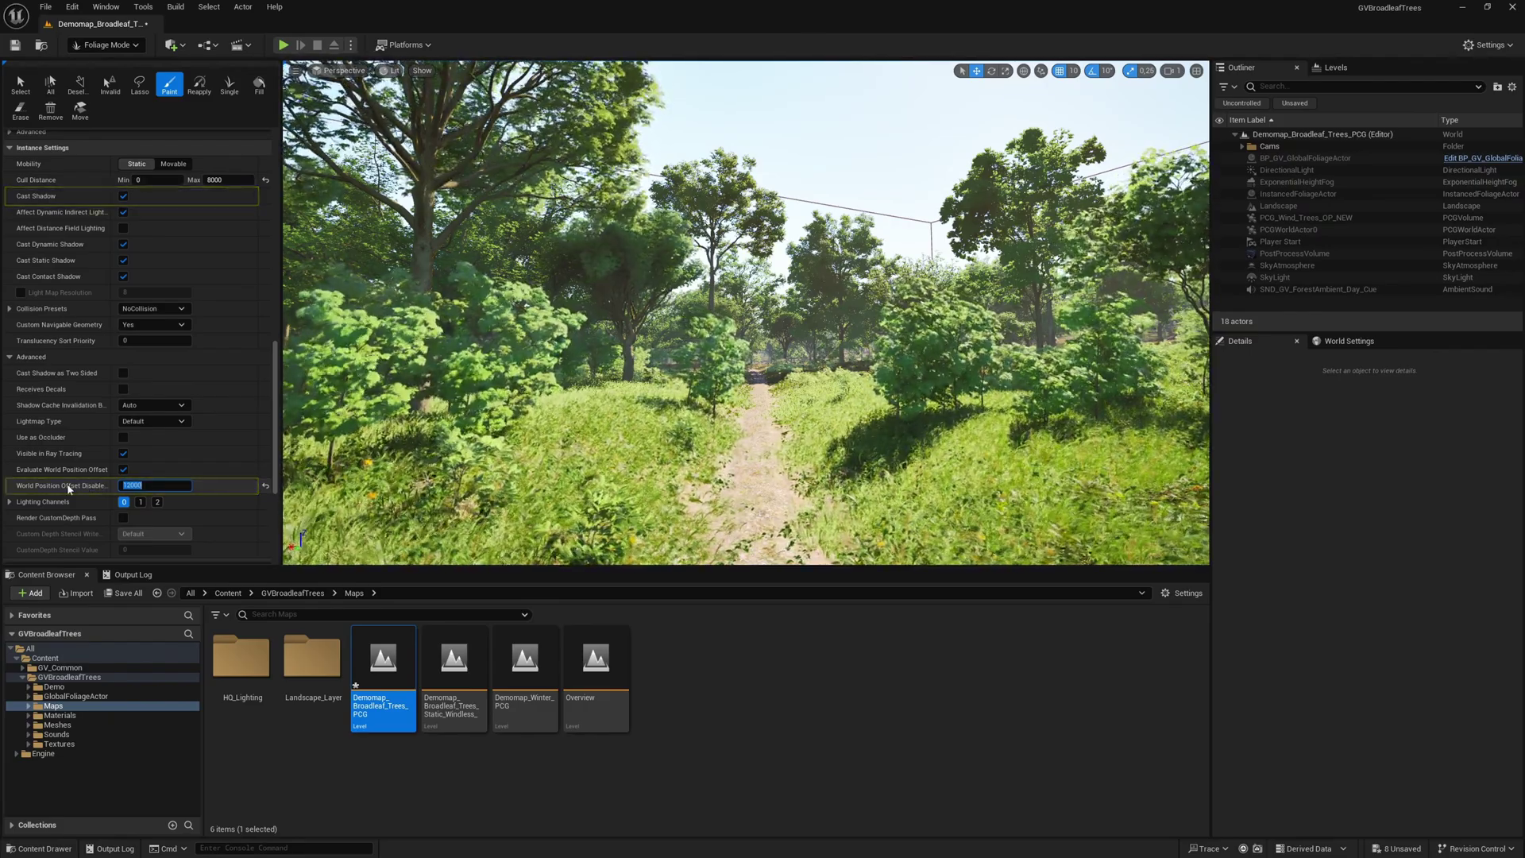
# Step: Enable Cast Shadow on the two grass foliage types and set their World Position Offset disable distance to 12000
pyautogui.scroll(10, 69, 488)
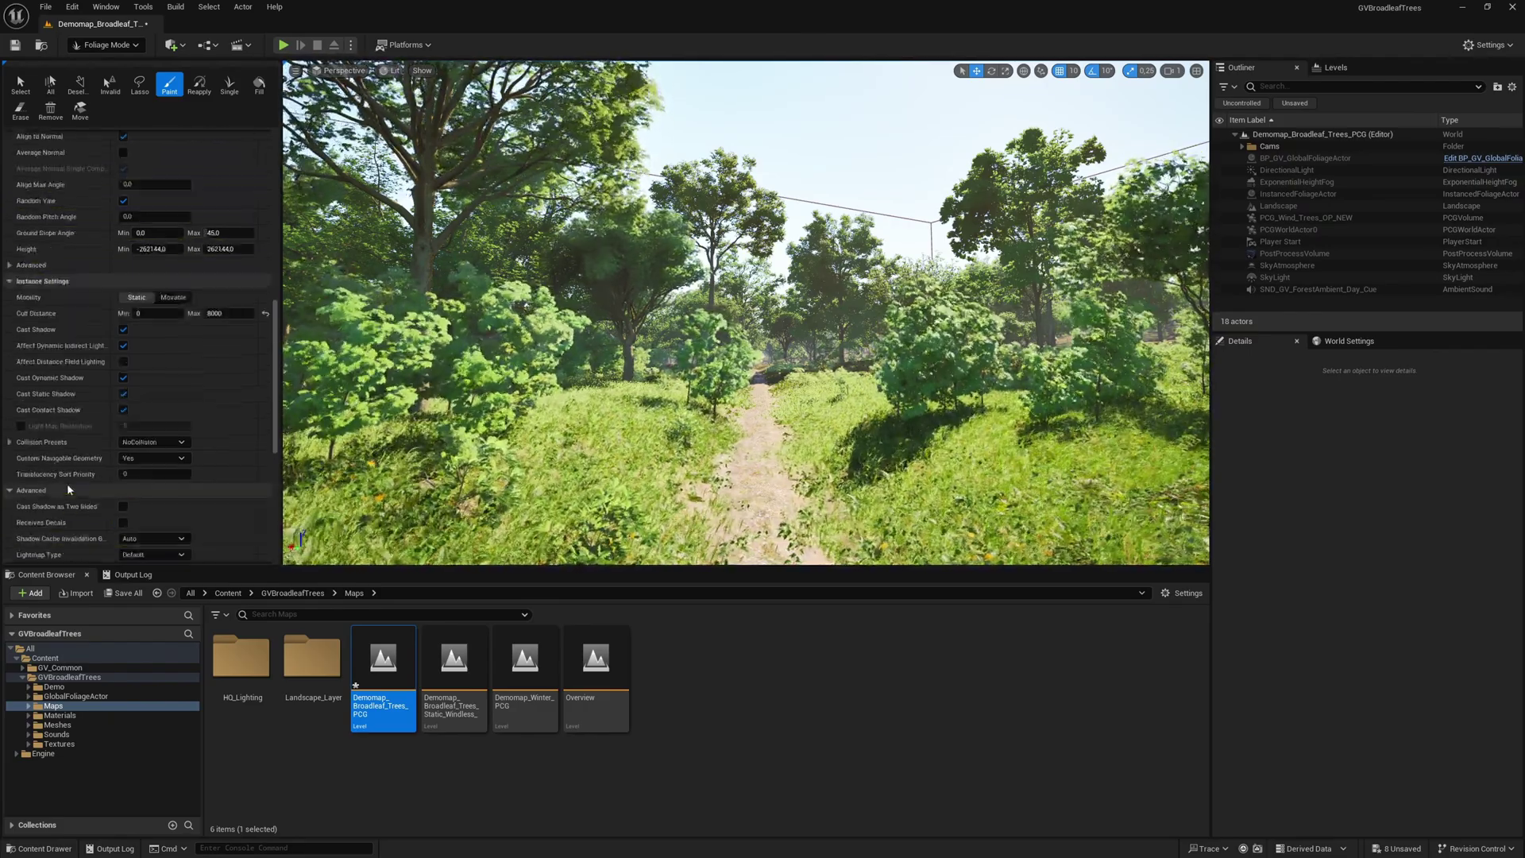
pyautogui.scroll(3, 66, 483)
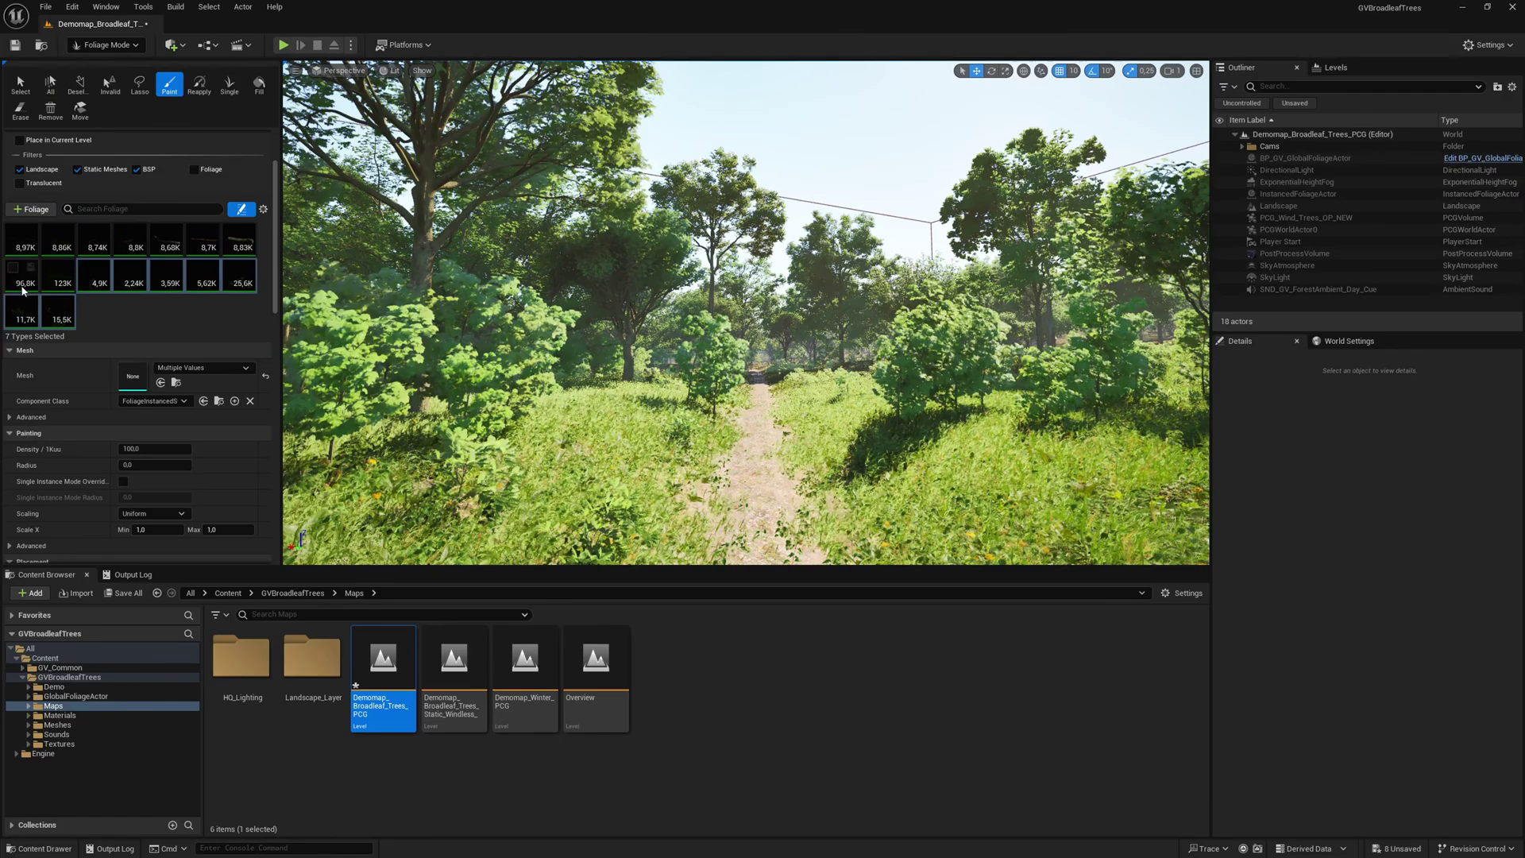
pyautogui.click(18, 288)
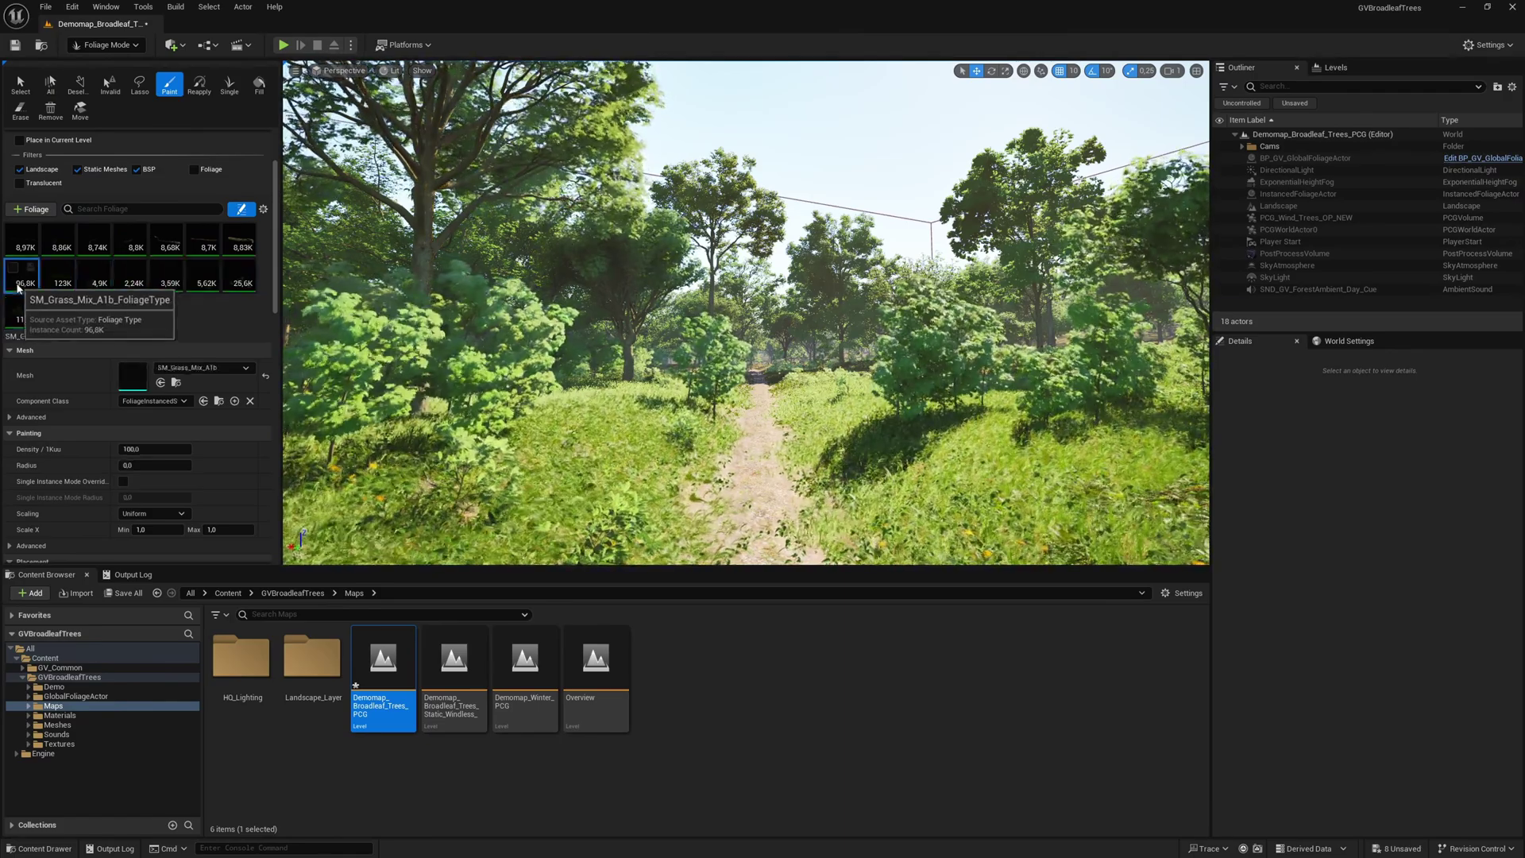
pyautogui.keyDown('ctrl'); pyautogui.click(57, 283); pyautogui.keyUp('ctrl')
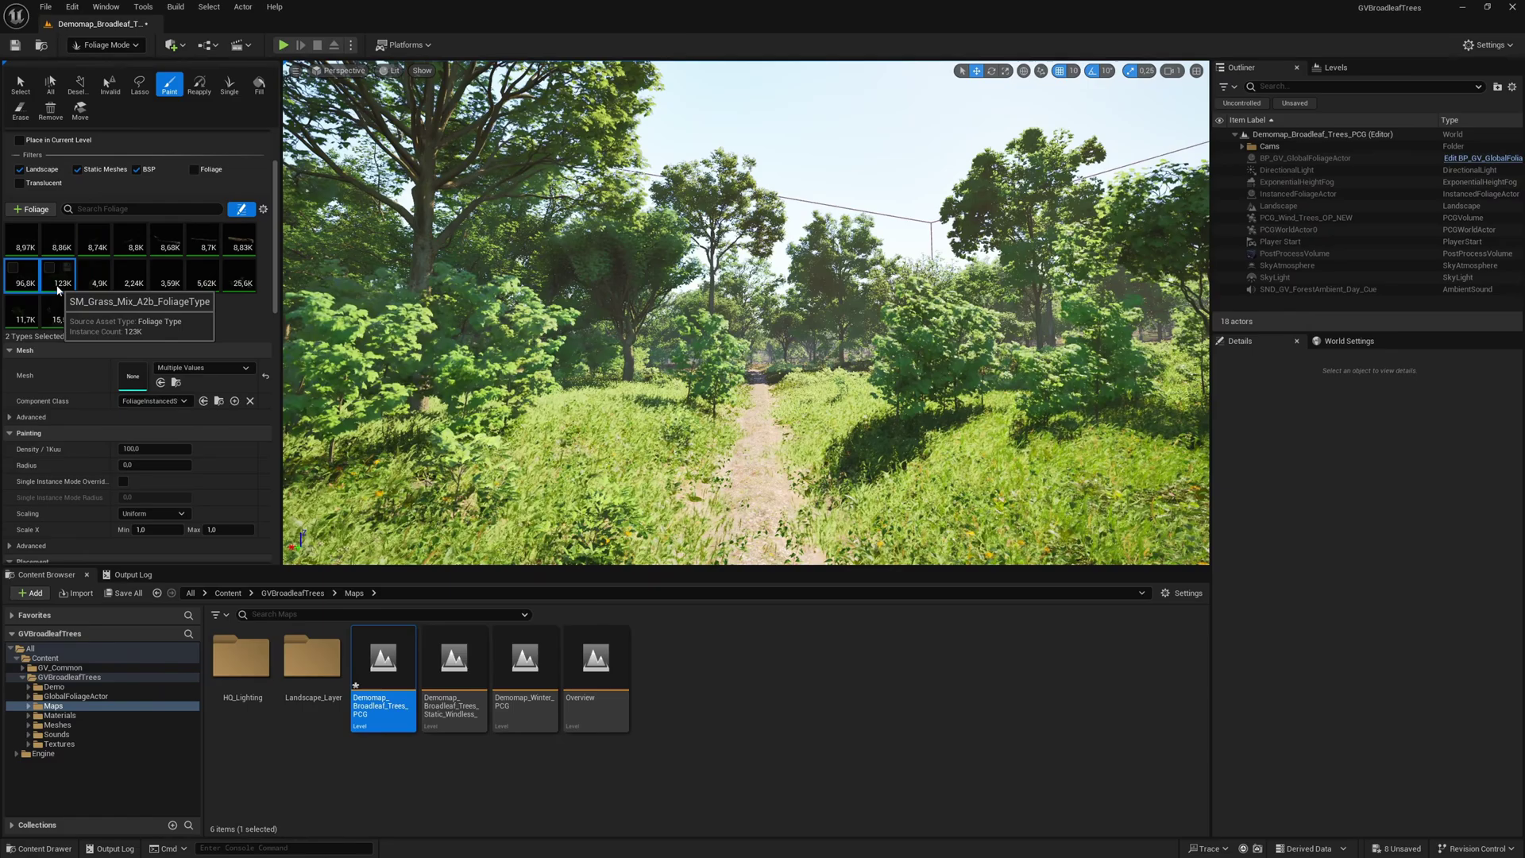
pyautogui.scroll(-15, 57, 195)
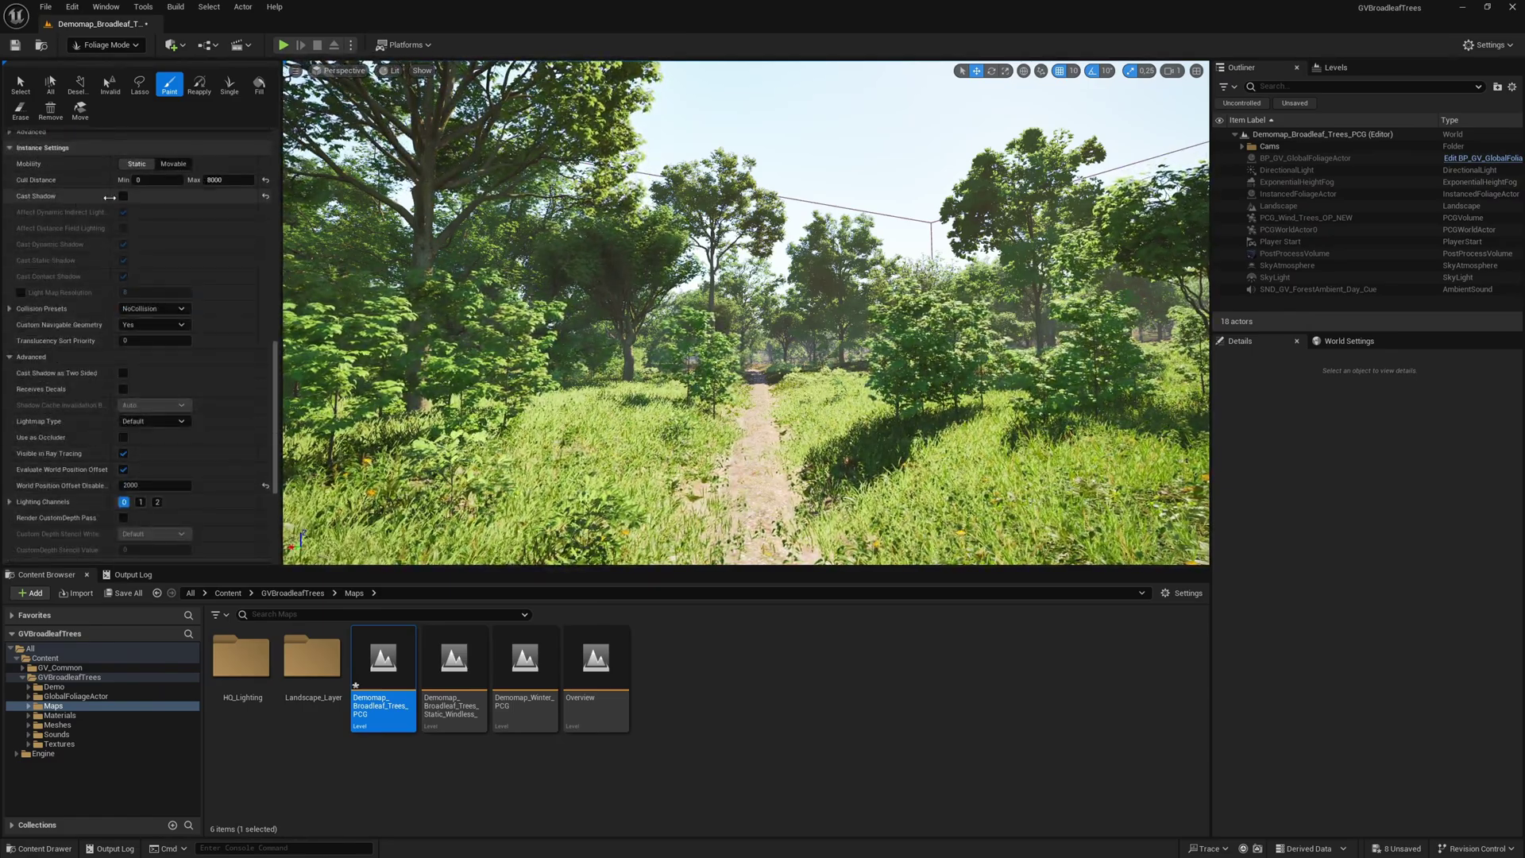
pyautogui.click(124, 195)
pyautogui.click(155, 486)
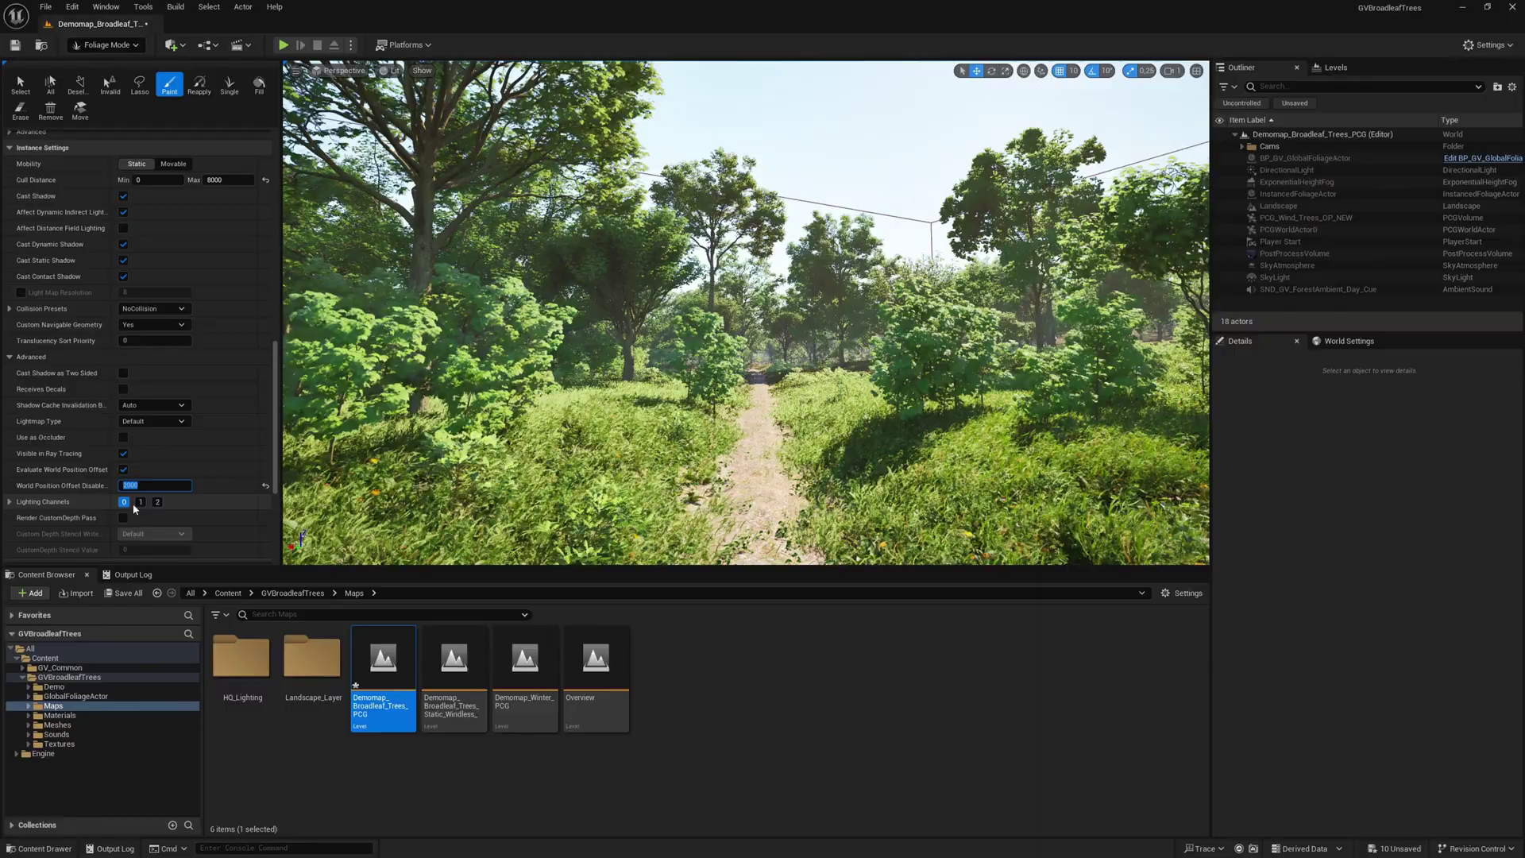
pyautogui.write('12000')
pyautogui.press('Return')
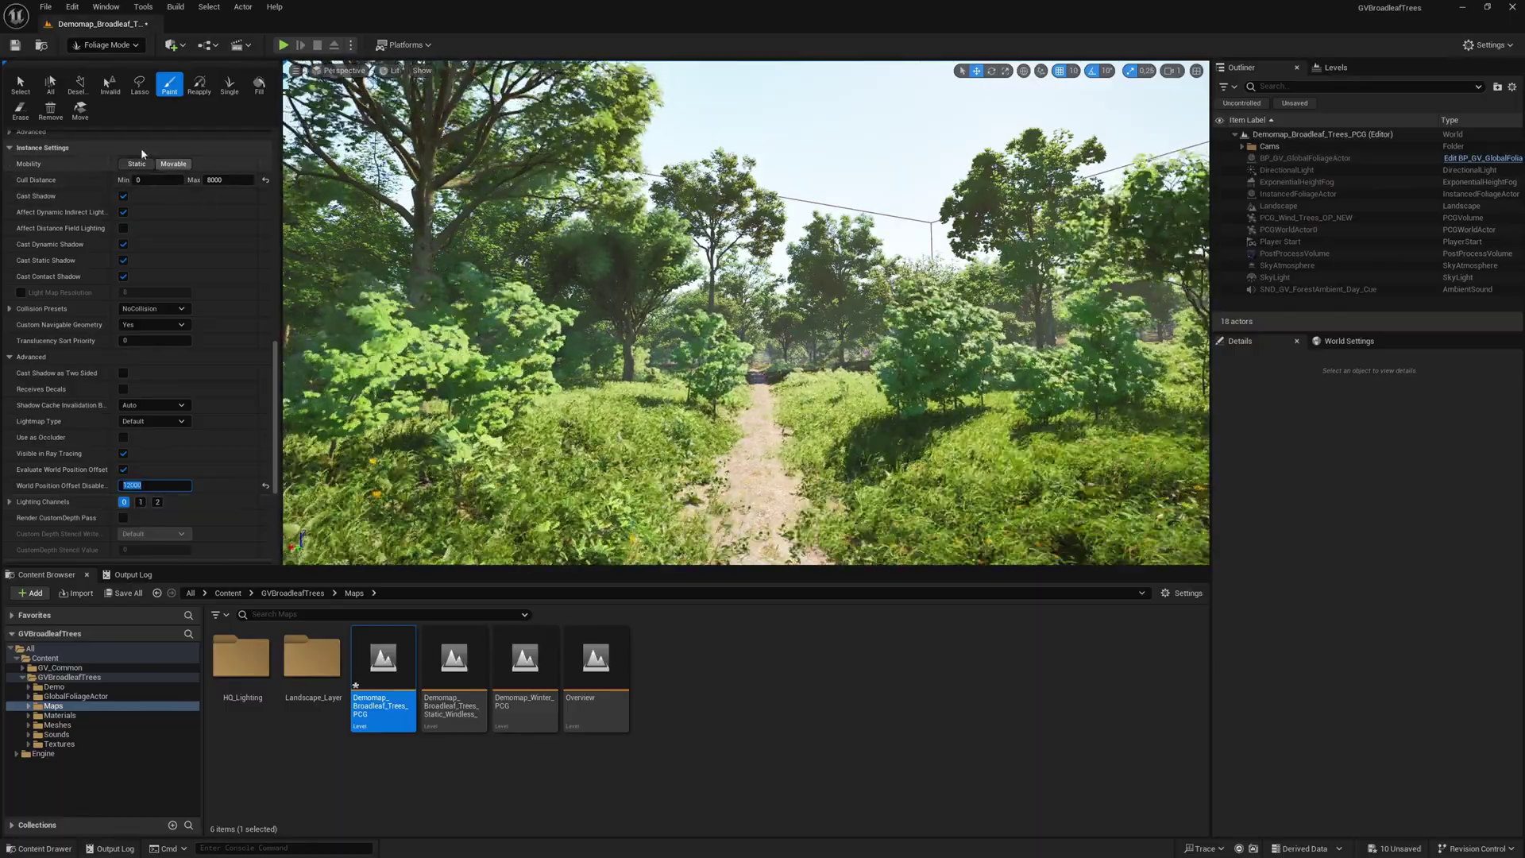
# Step: Return to Selection mode and open the PCG_Wind_Trees_OP_A graph from Meshes > PCG
pyautogui.click(126, 45)
pyautogui.click(111, 60)
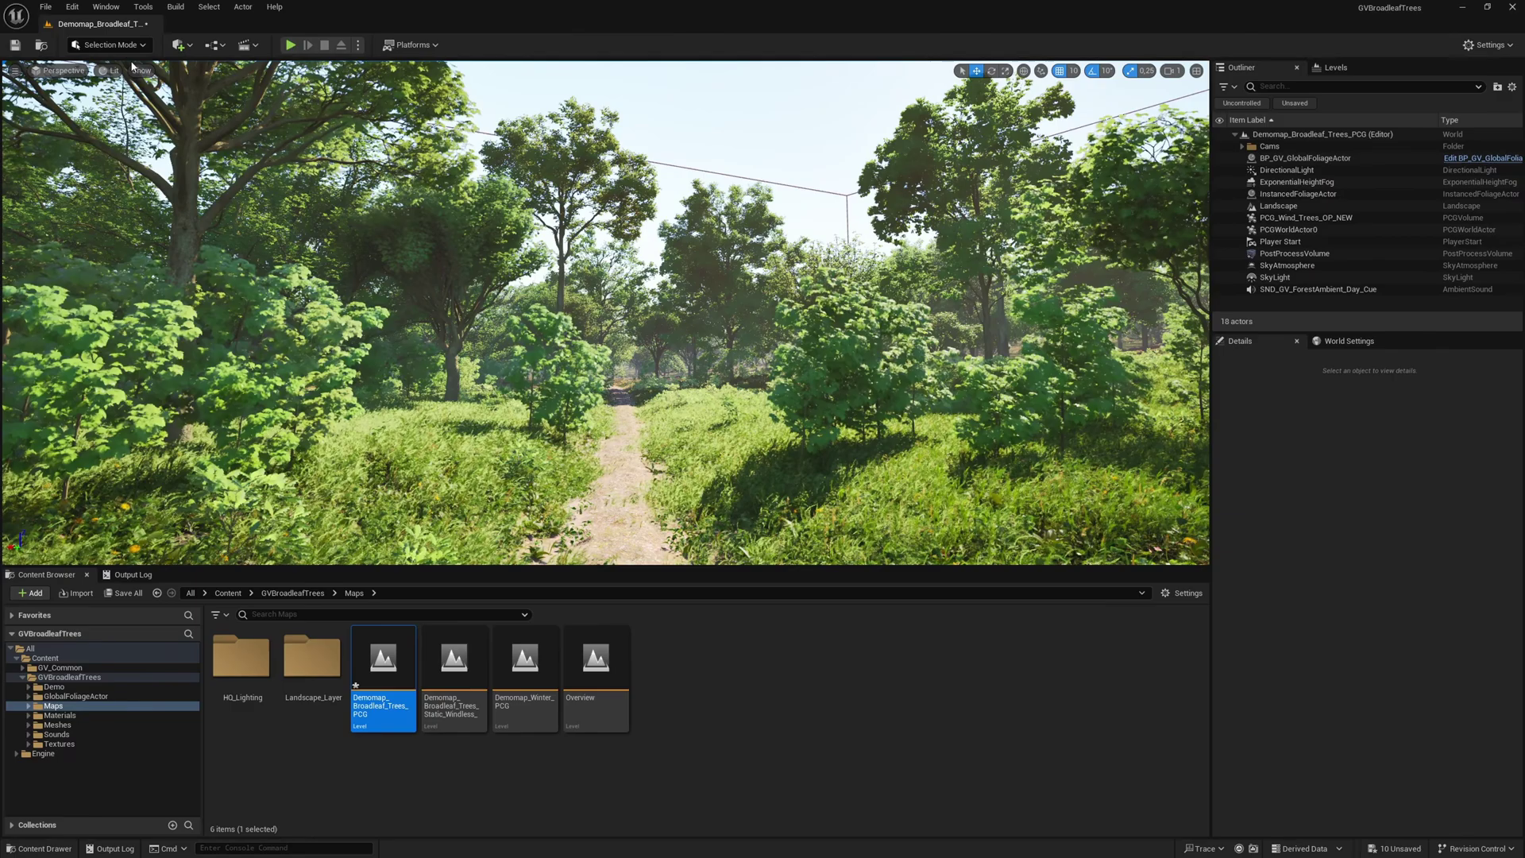
pyautogui.click(308, 595)
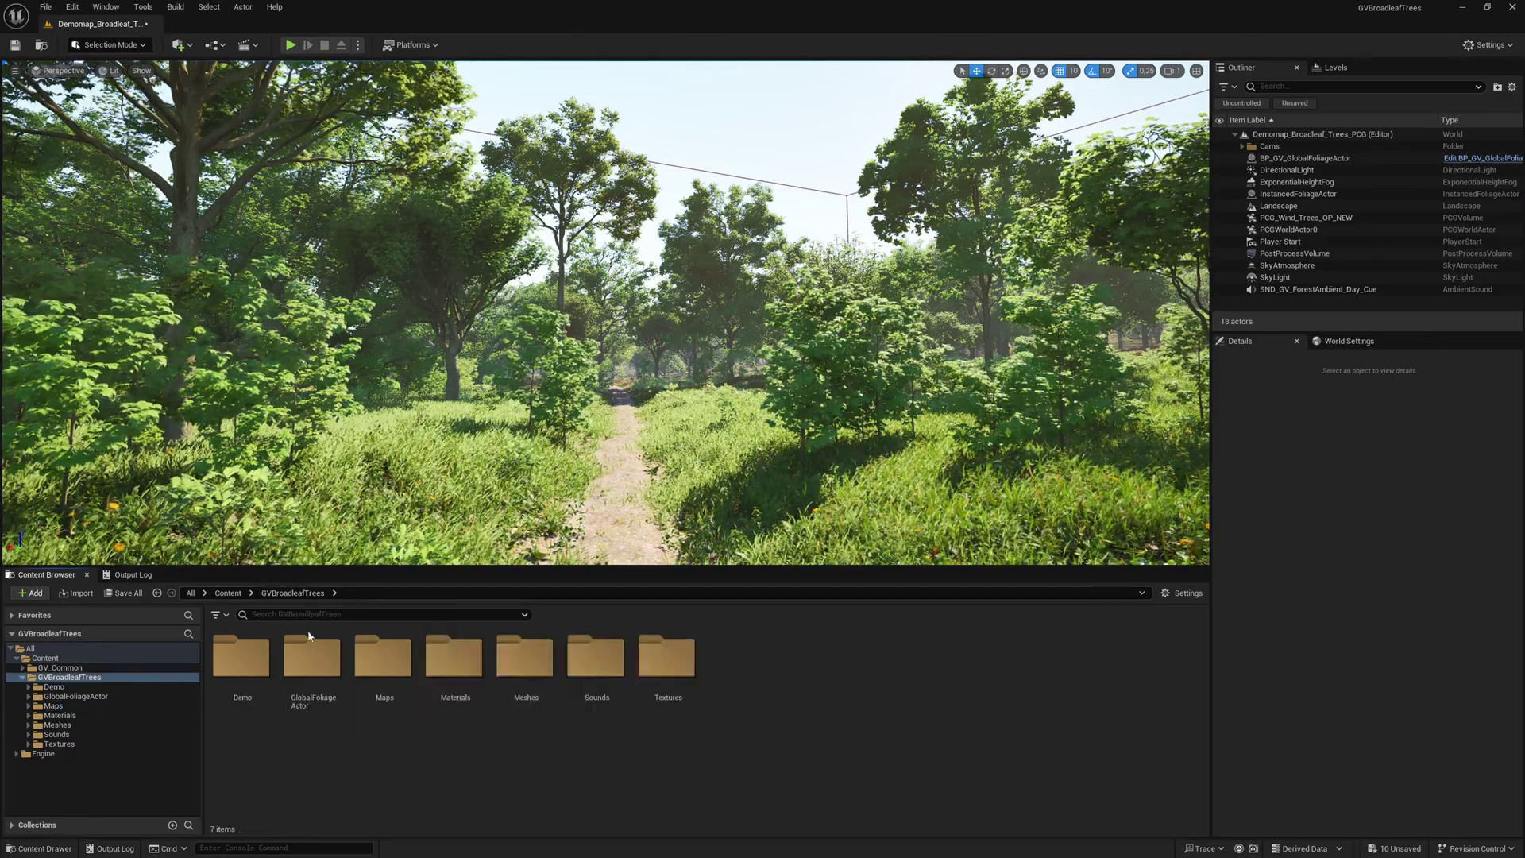
pyautogui.doubleClick(523, 696)
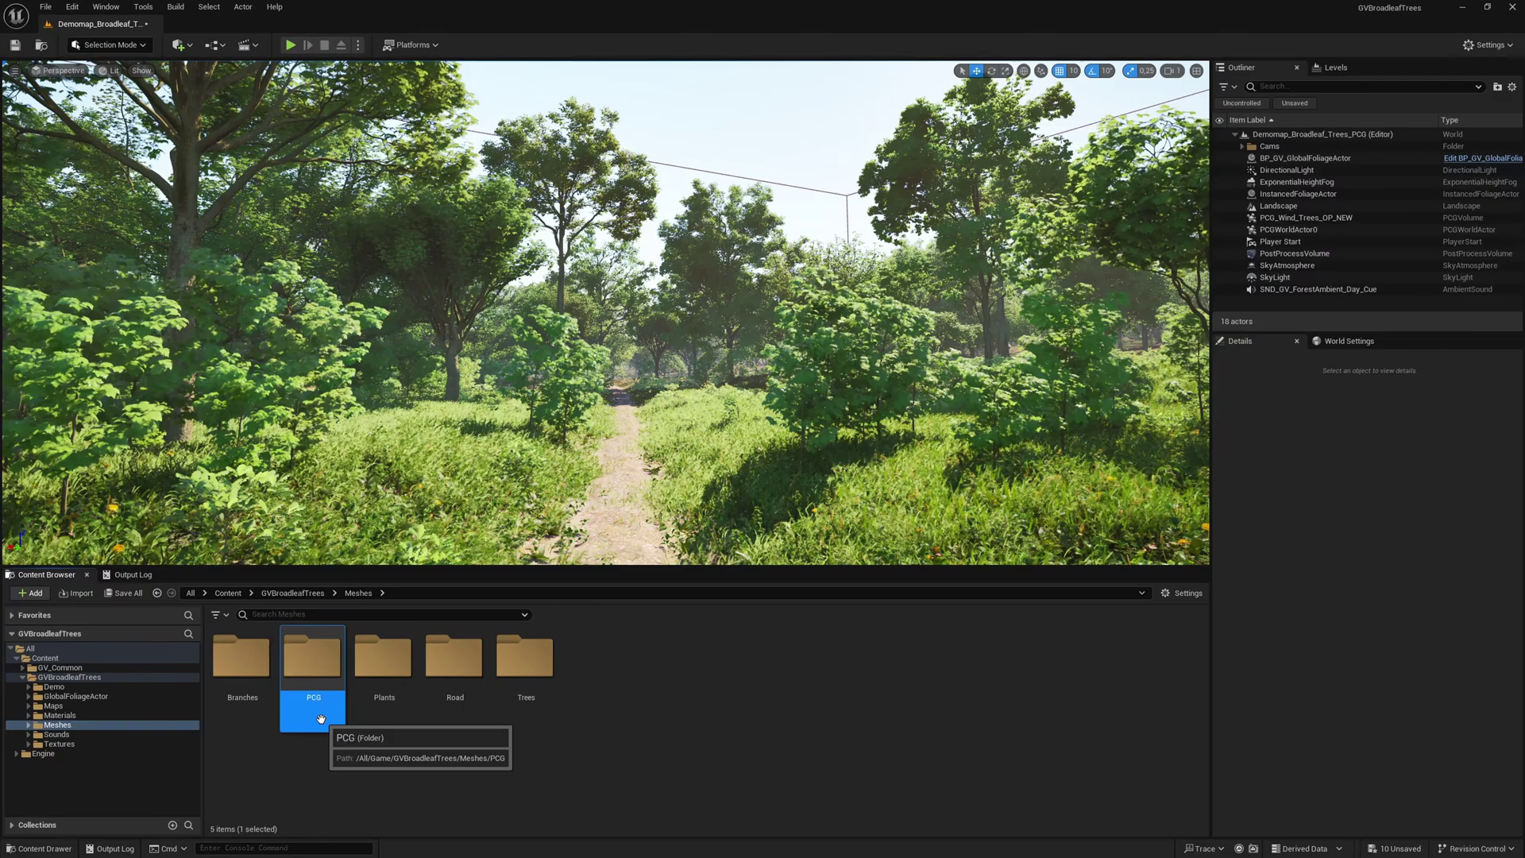
pyautogui.doubleClick(330, 719)
pyautogui.doubleClick(243, 721)
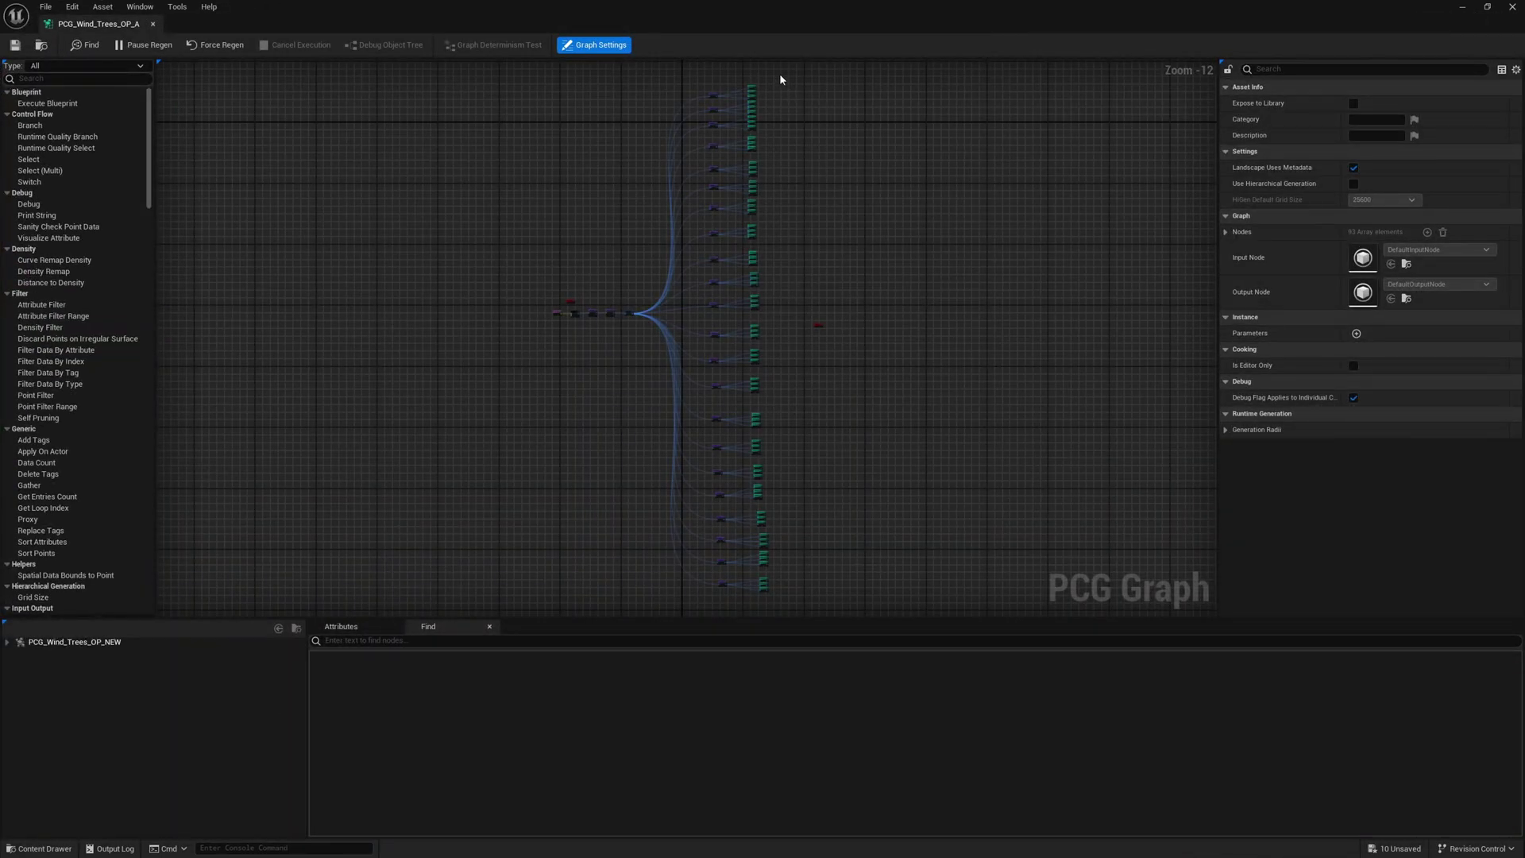
# Step: Select the mesh spawner nodes and set their World Position Offset distance to 12000
pyautogui.moveTo(781, 79); pyautogui.dragTo(789, 309)
pyautogui.moveTo(750, 593); pyautogui.dragTo(744, 591)
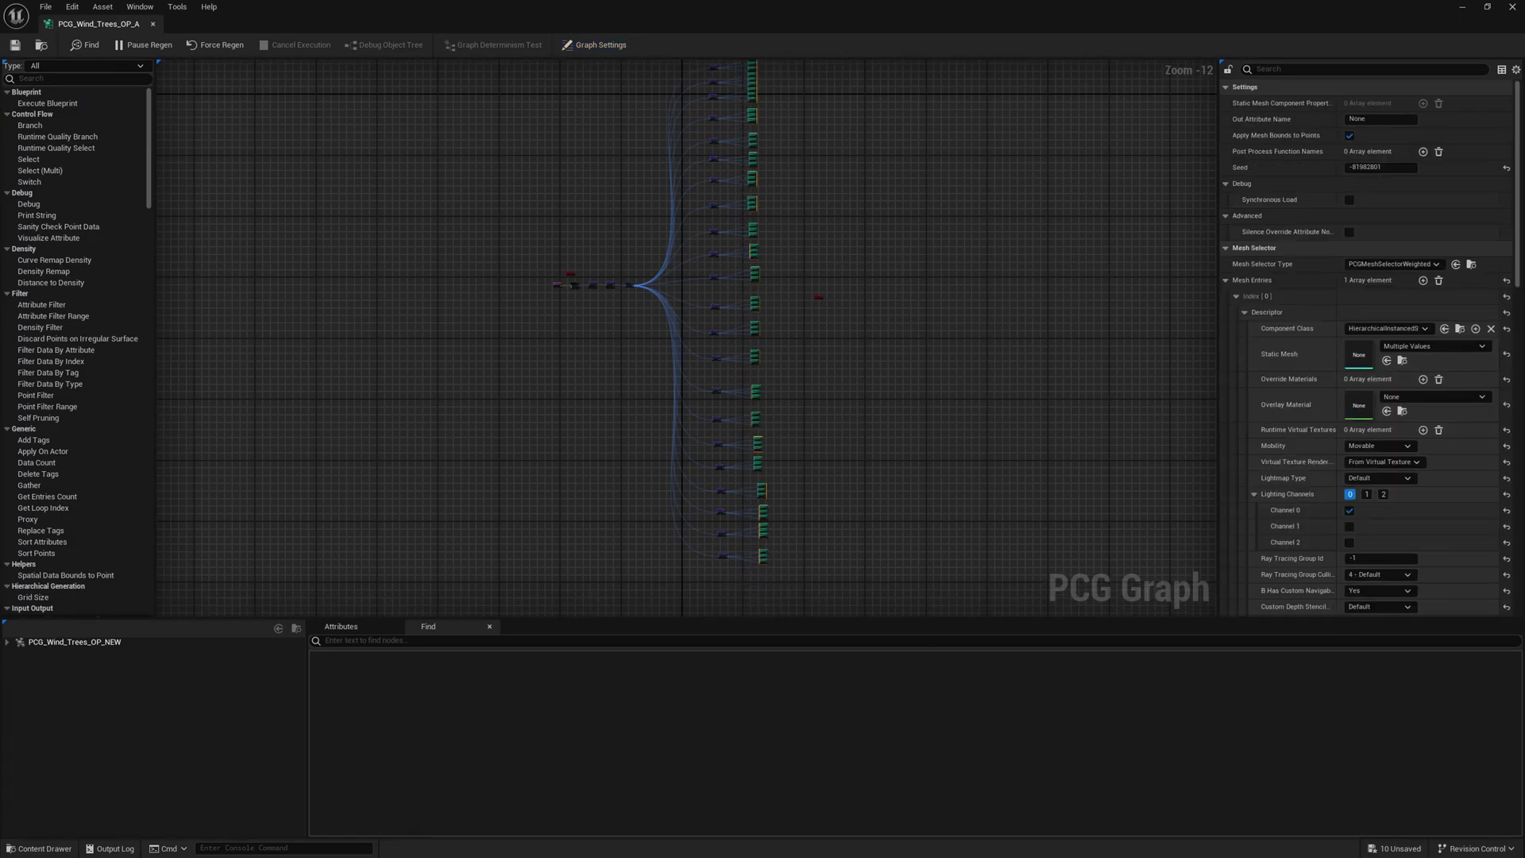
pyautogui.moveTo(907, 243); pyautogui.dragTo(874, 278, button='right')
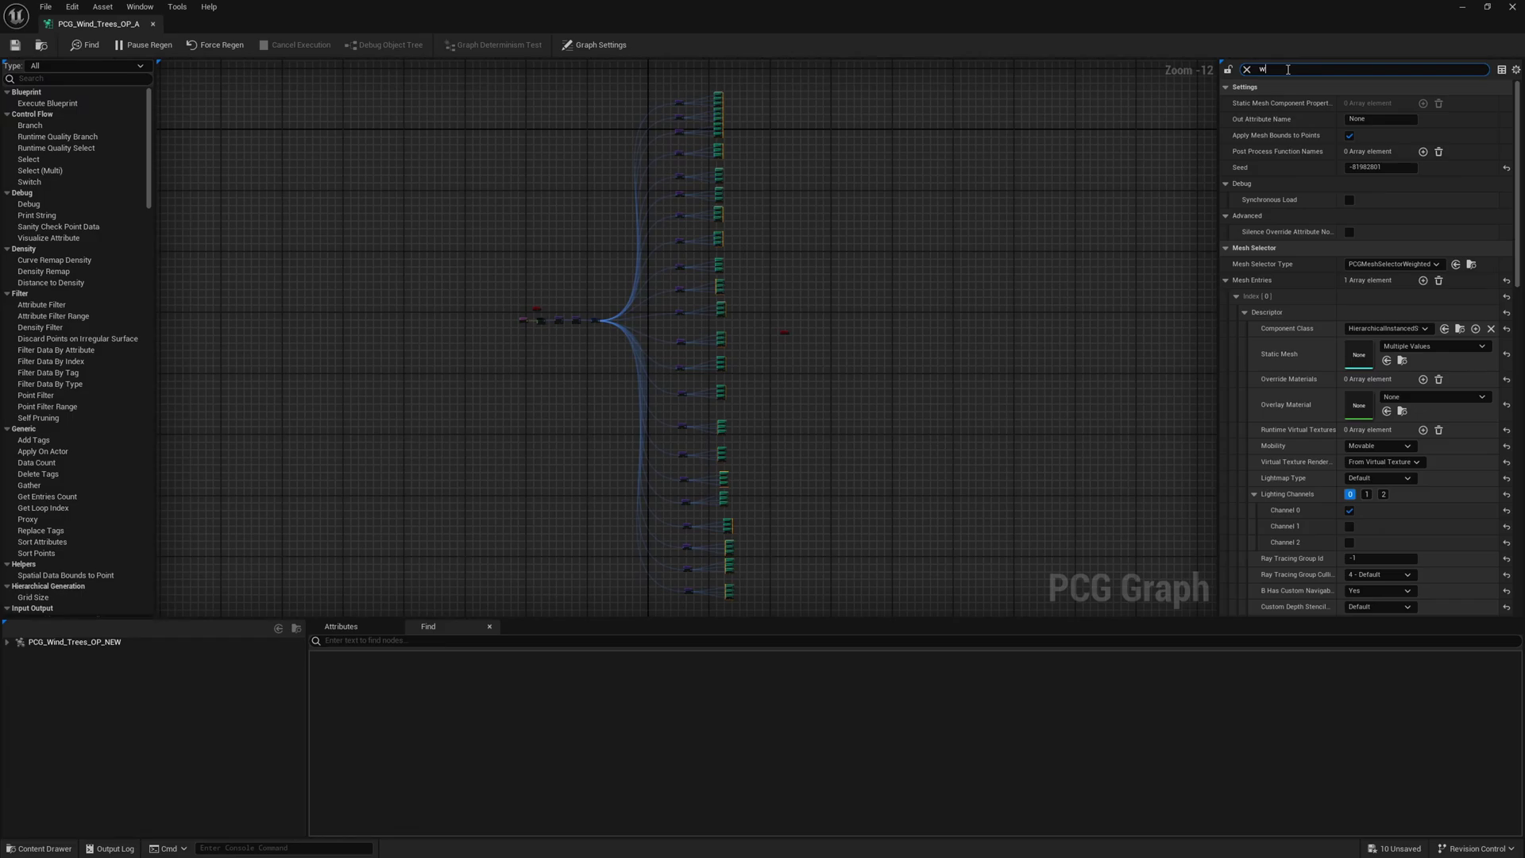
pyautogui.click(1288, 69)
pyautogui.write('world')
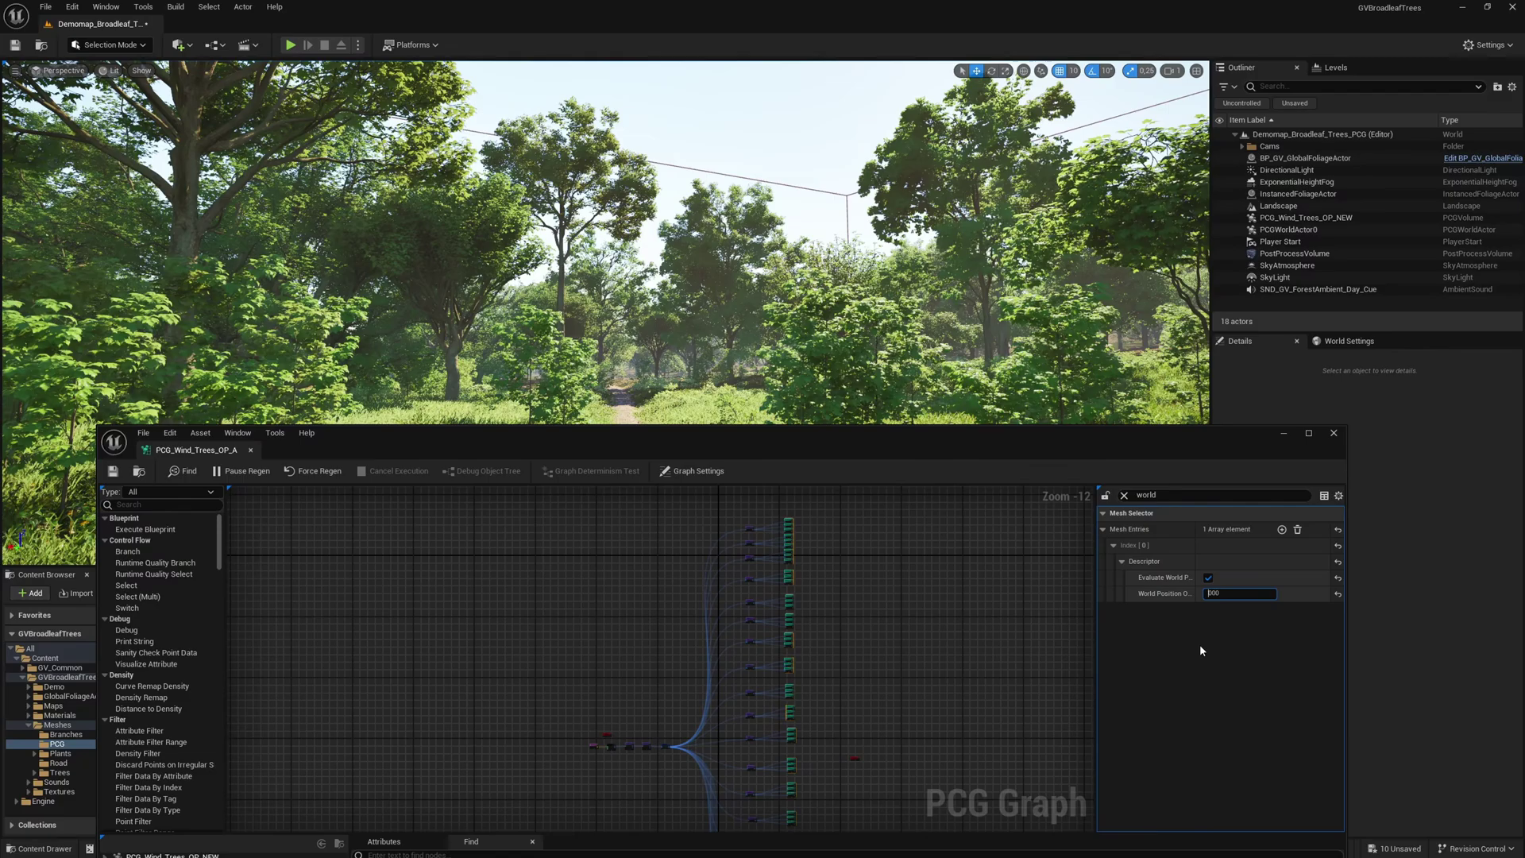
pyautogui.press('Return')
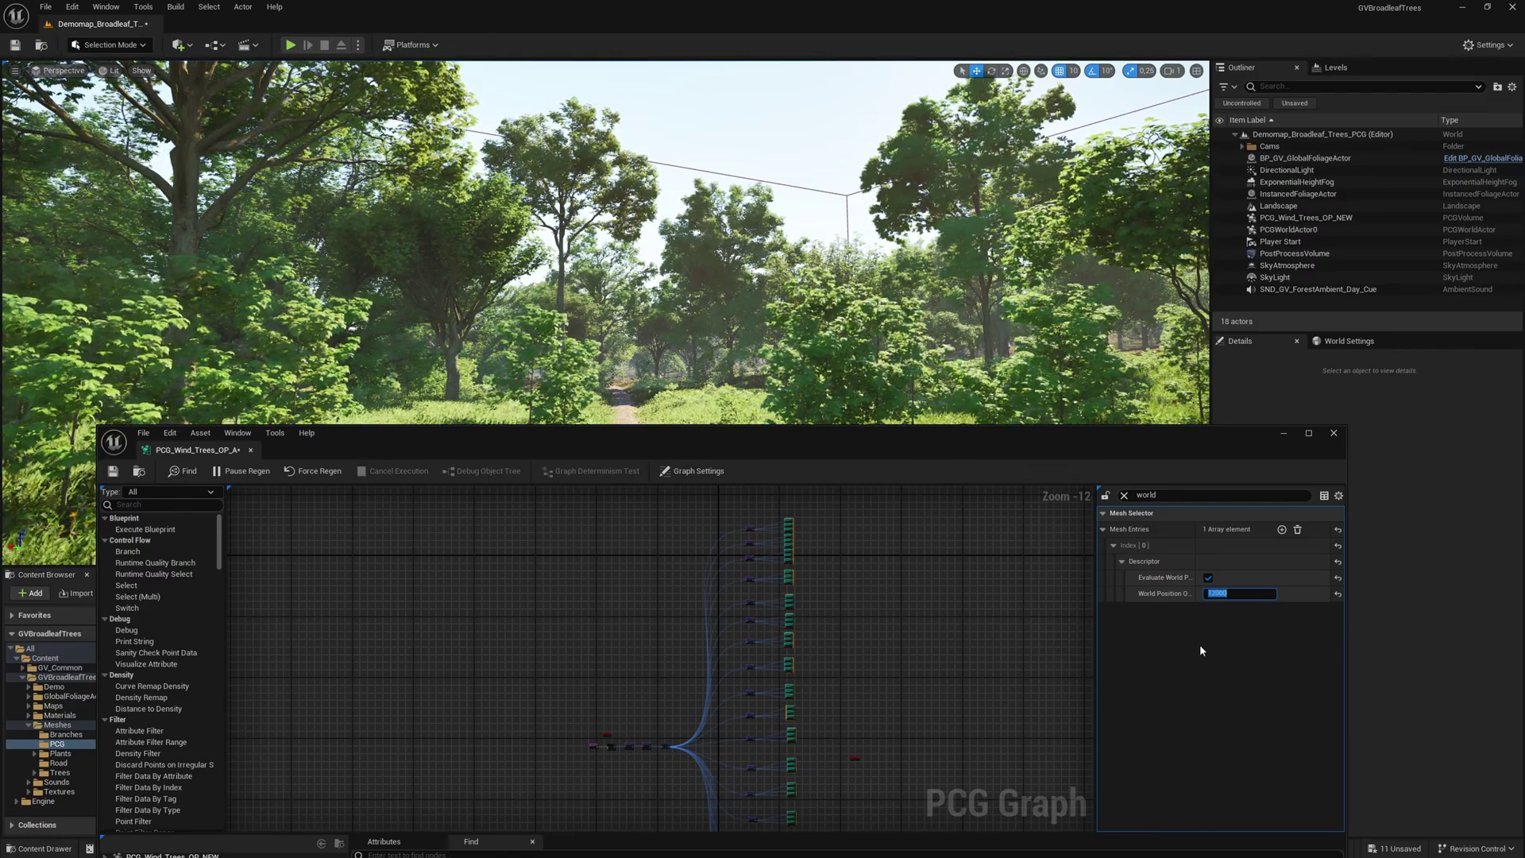
# Step: Set the spawners' Shadow Cache Invalidation to Auto
pyautogui.click(1113, 760)
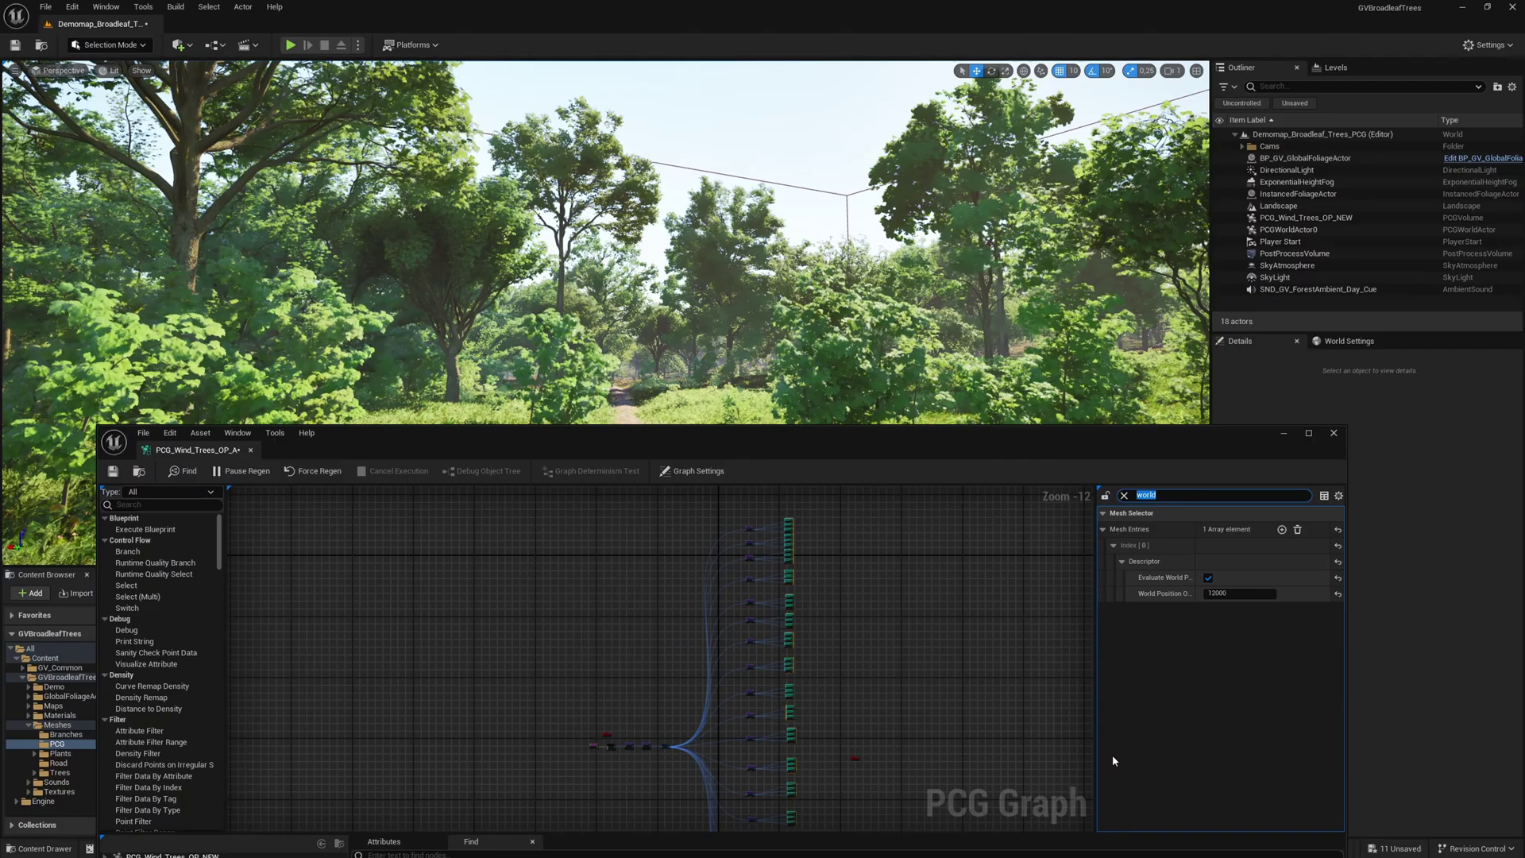
pyautogui.write('shadow cac')
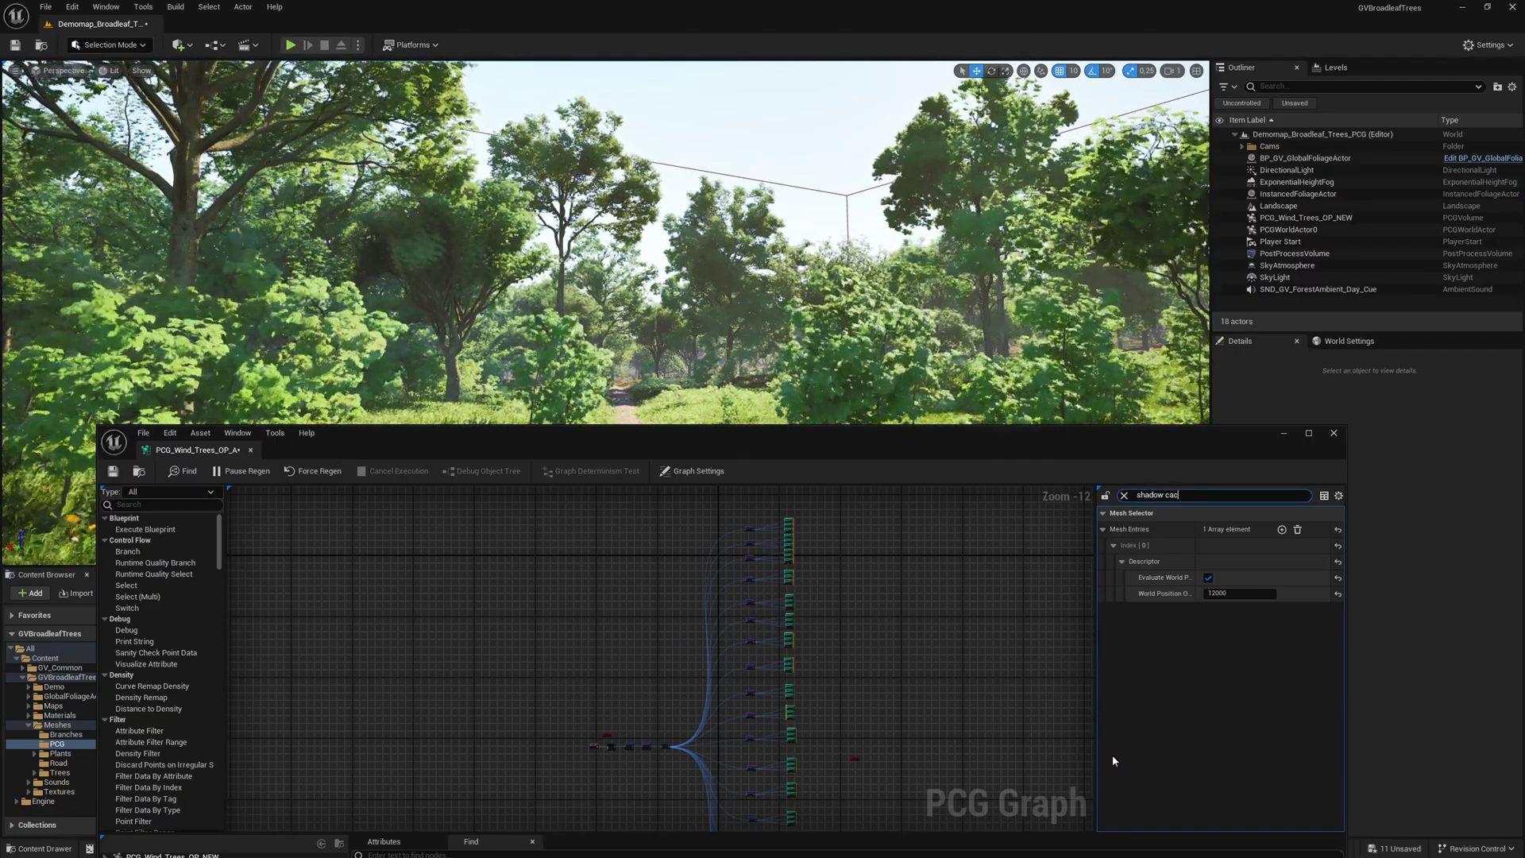
pyautogui.write('he')
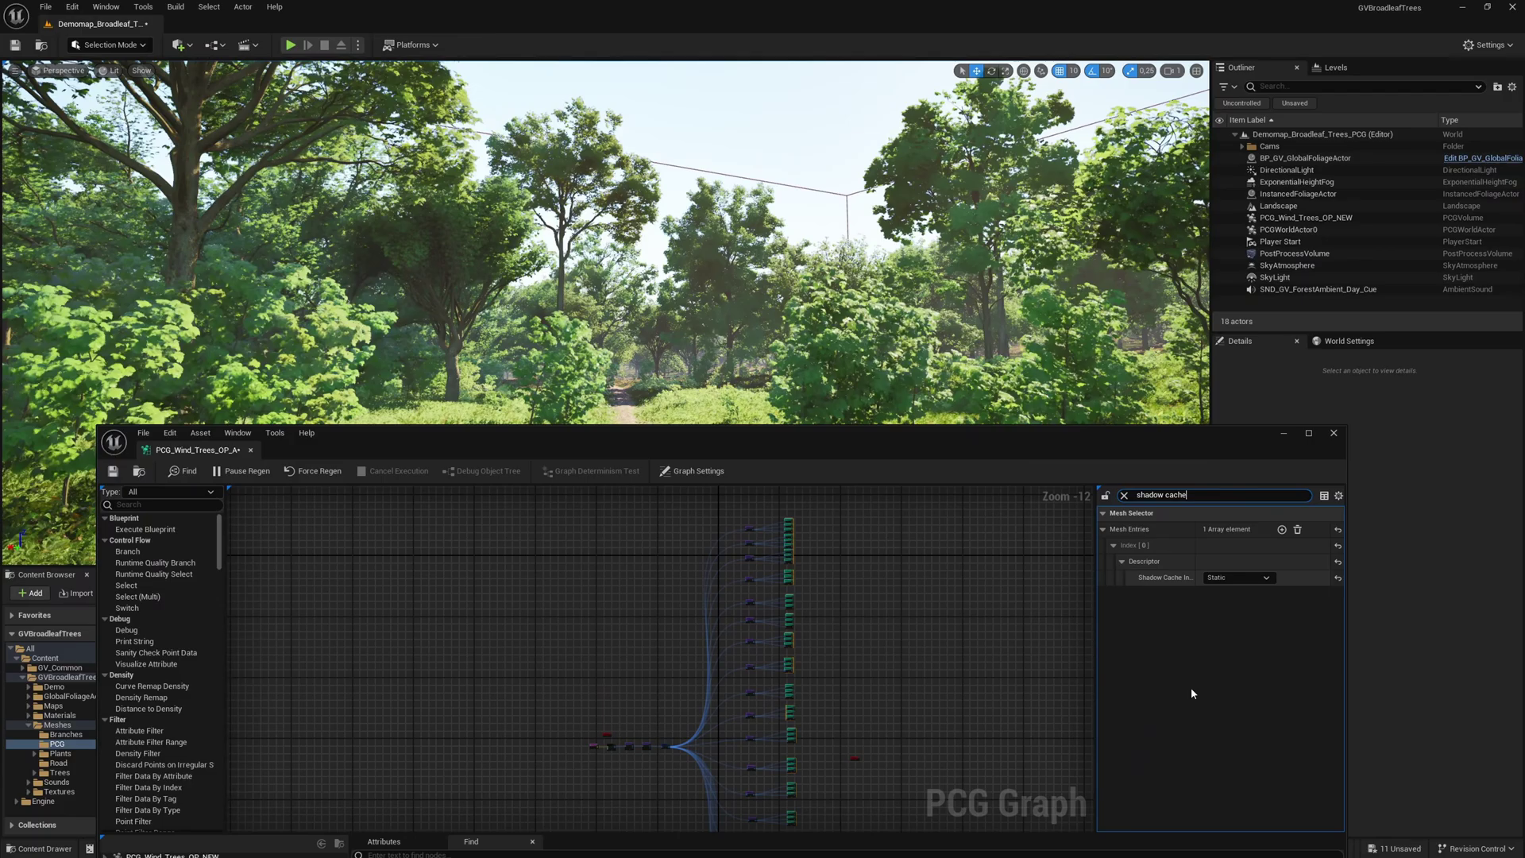
pyautogui.click(1267, 579)
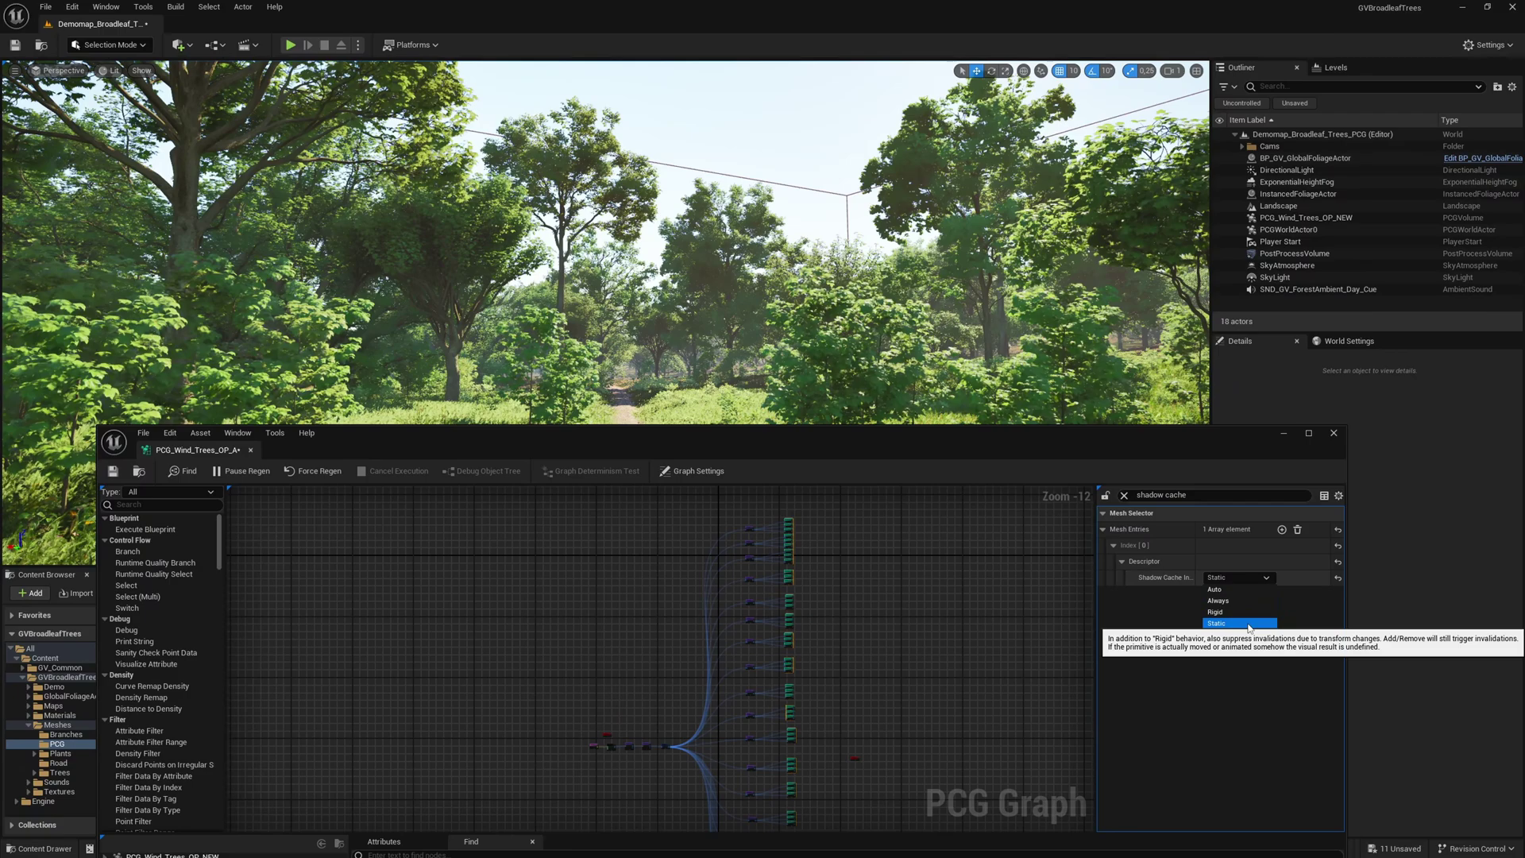
pyautogui.click(1245, 590)
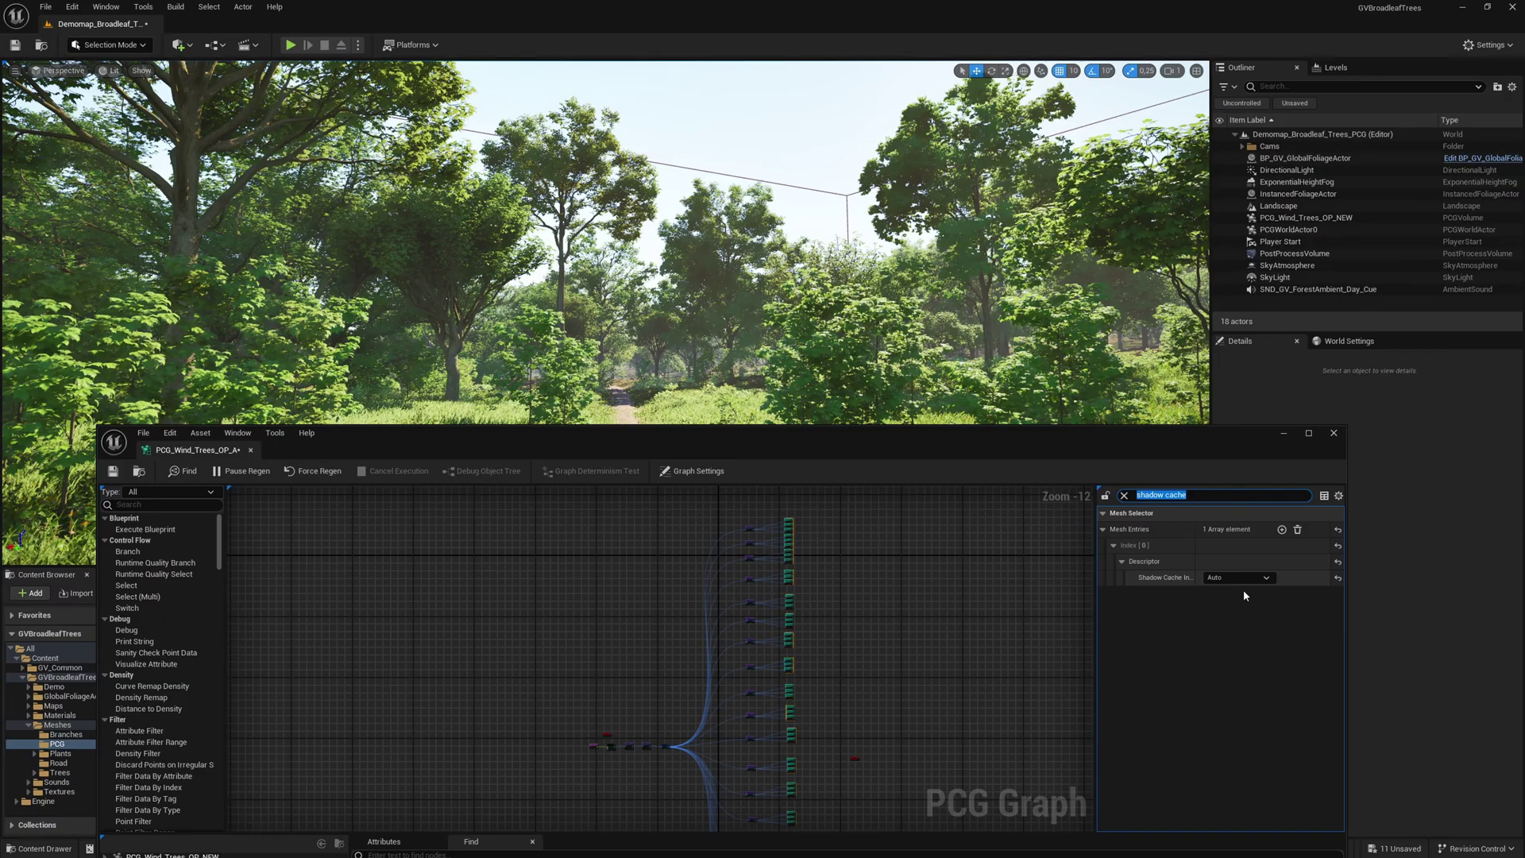
# Step: Save the modified assets, then open the Lighting_A level from Maps > HQ_Lighting
pyautogui.click(139, 471)
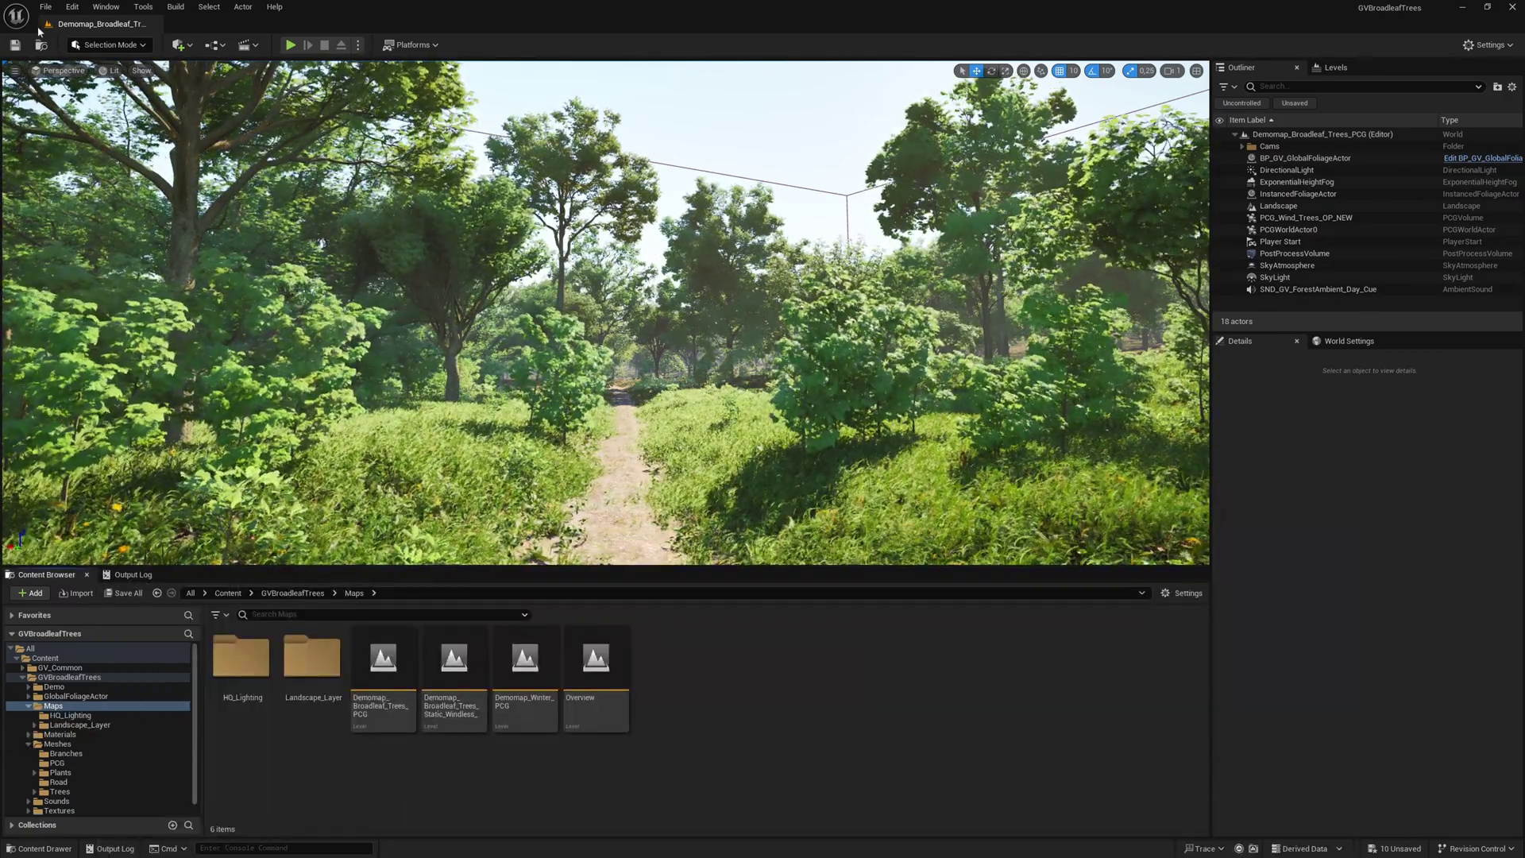
pyautogui.click(15, 46)
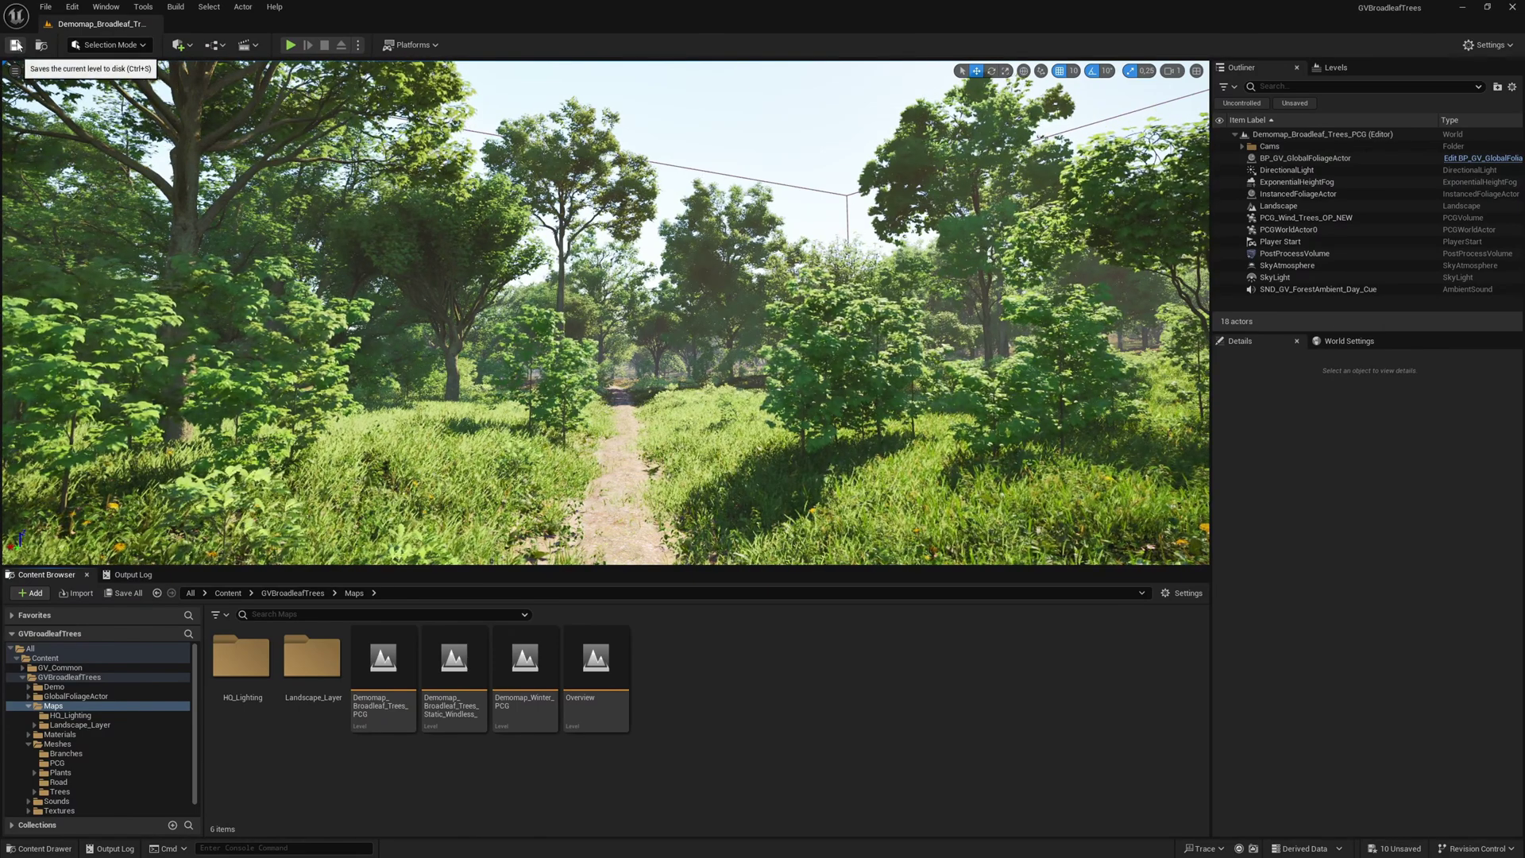
pyautogui.click(238, 718)
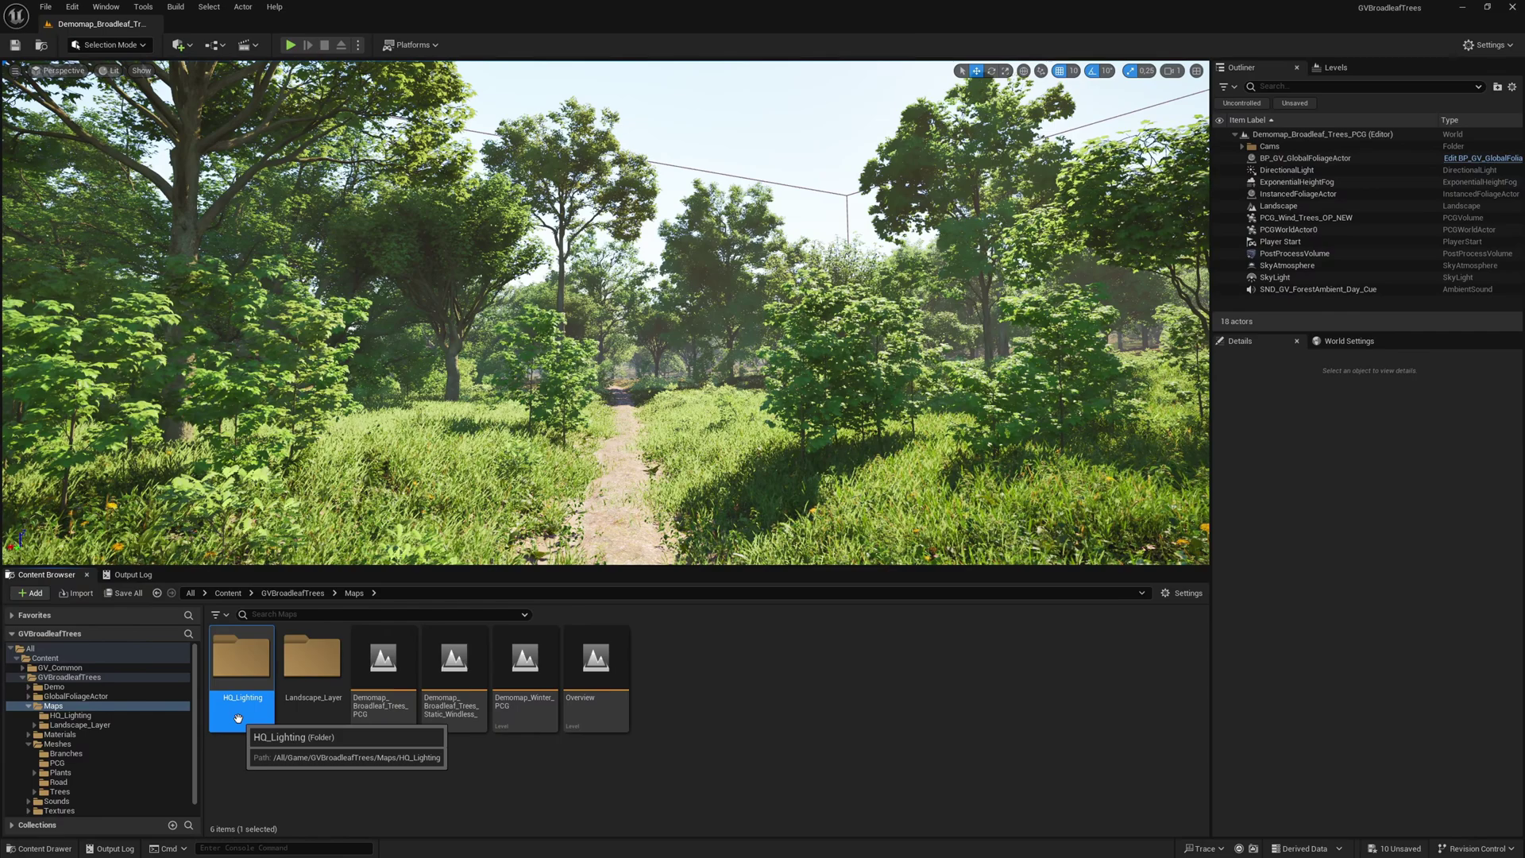
pyautogui.doubleClick(238, 719)
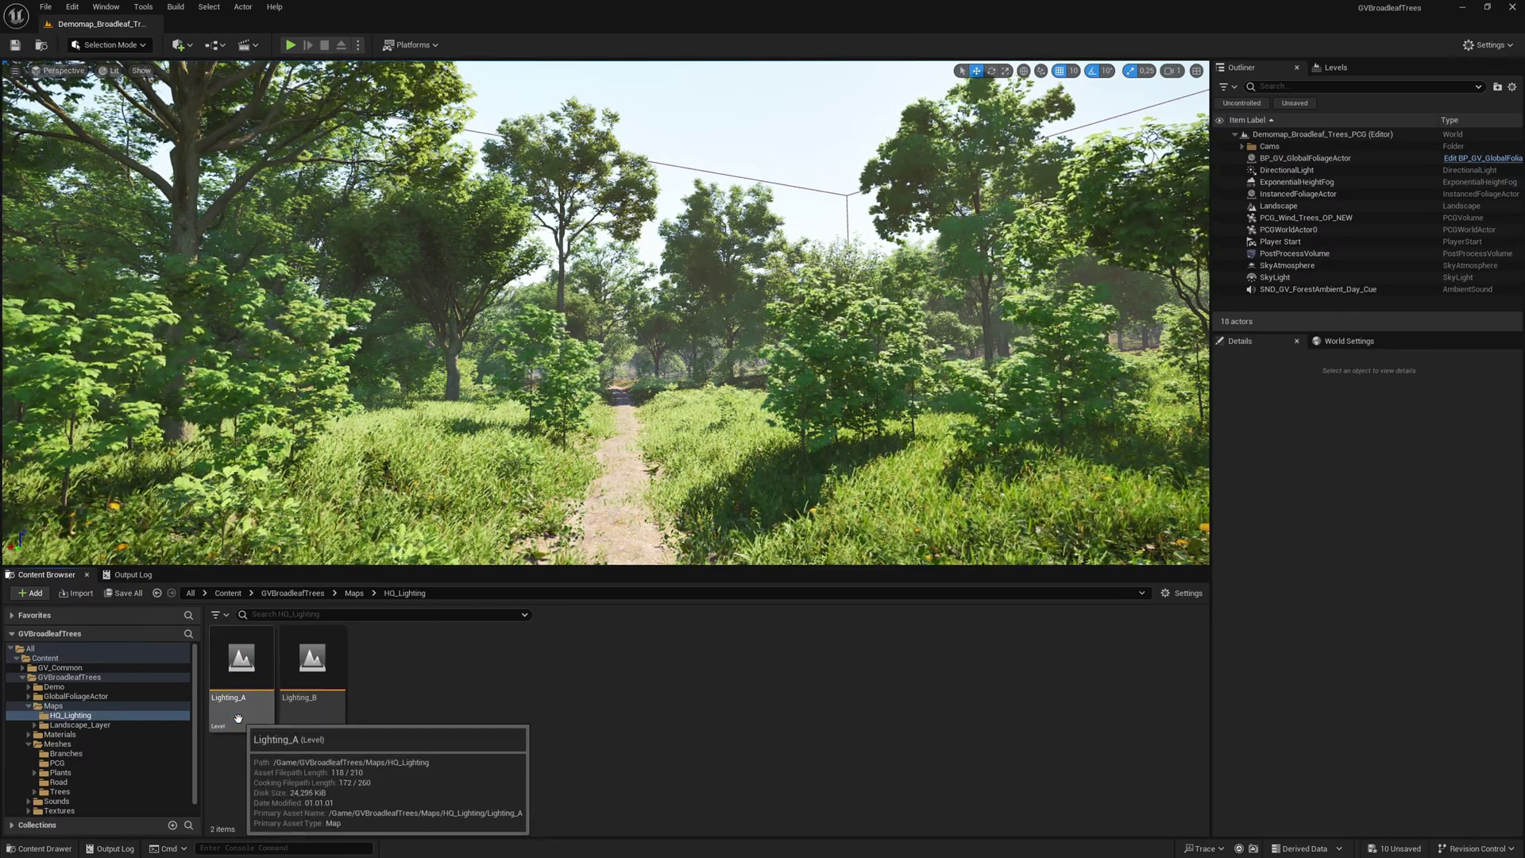
pyautogui.doubleClick(237, 718)
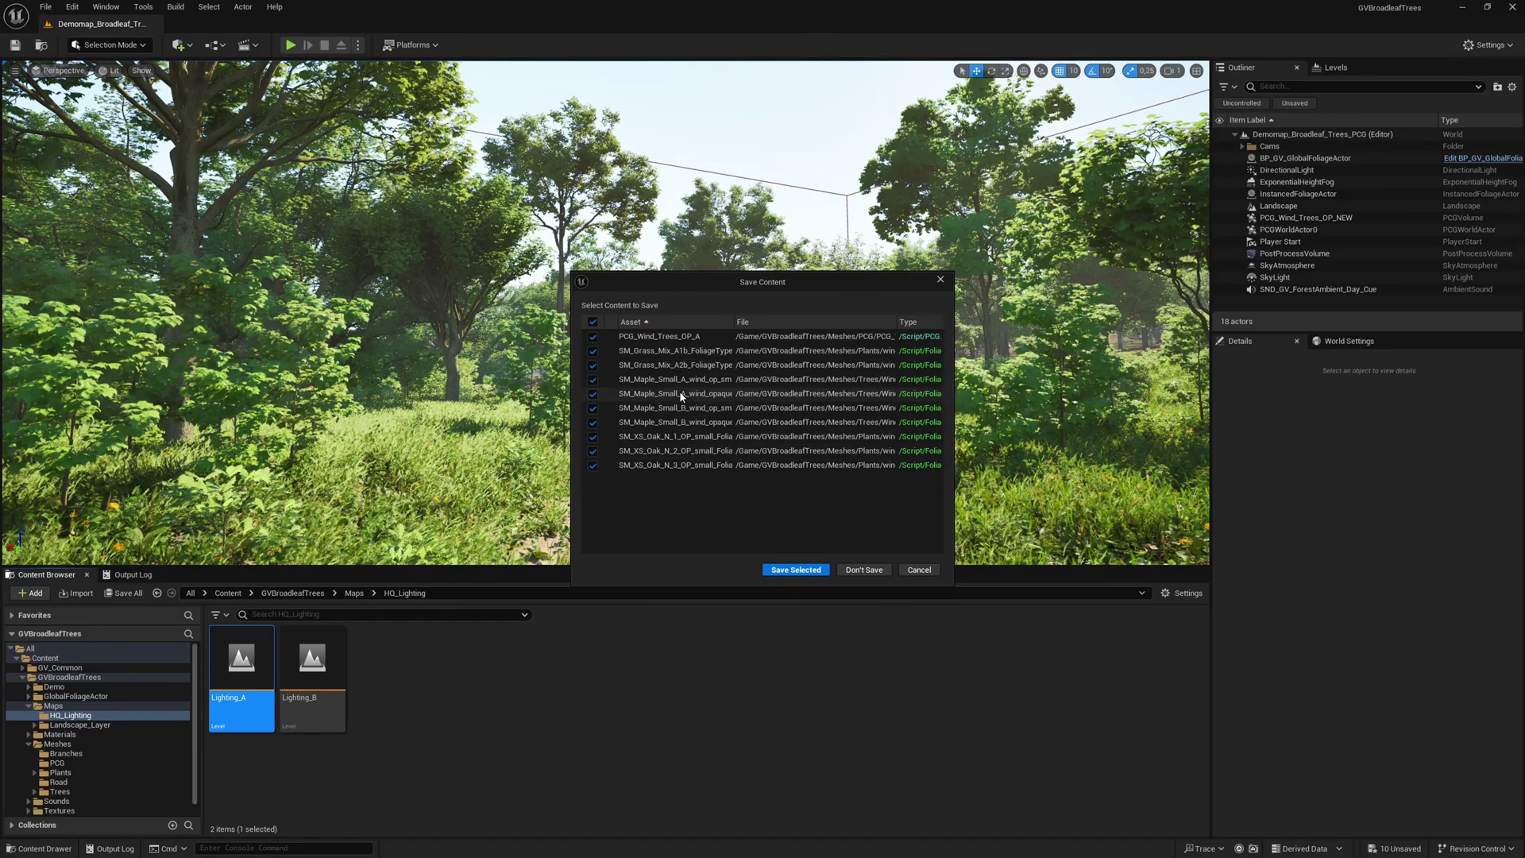
# Step: Load Lighting_A without saving and select its fog, post-process and sky actors
pyautogui.click(865, 570)
pyautogui.click(1295, 146)
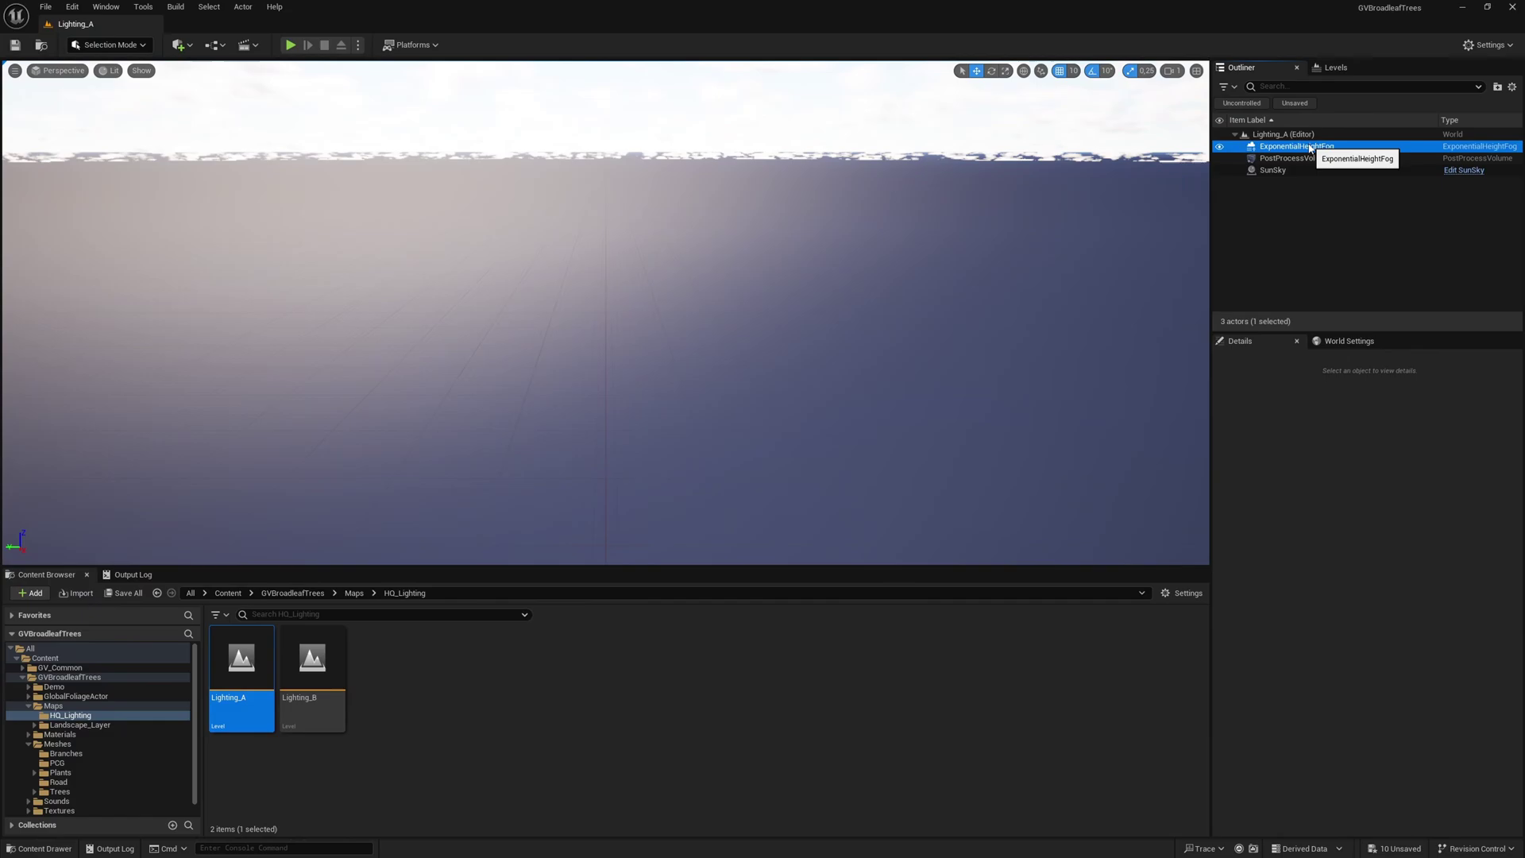
pyautogui.keyDown('shift'); pyautogui.click(1298, 169); pyautogui.keyUp('shift')
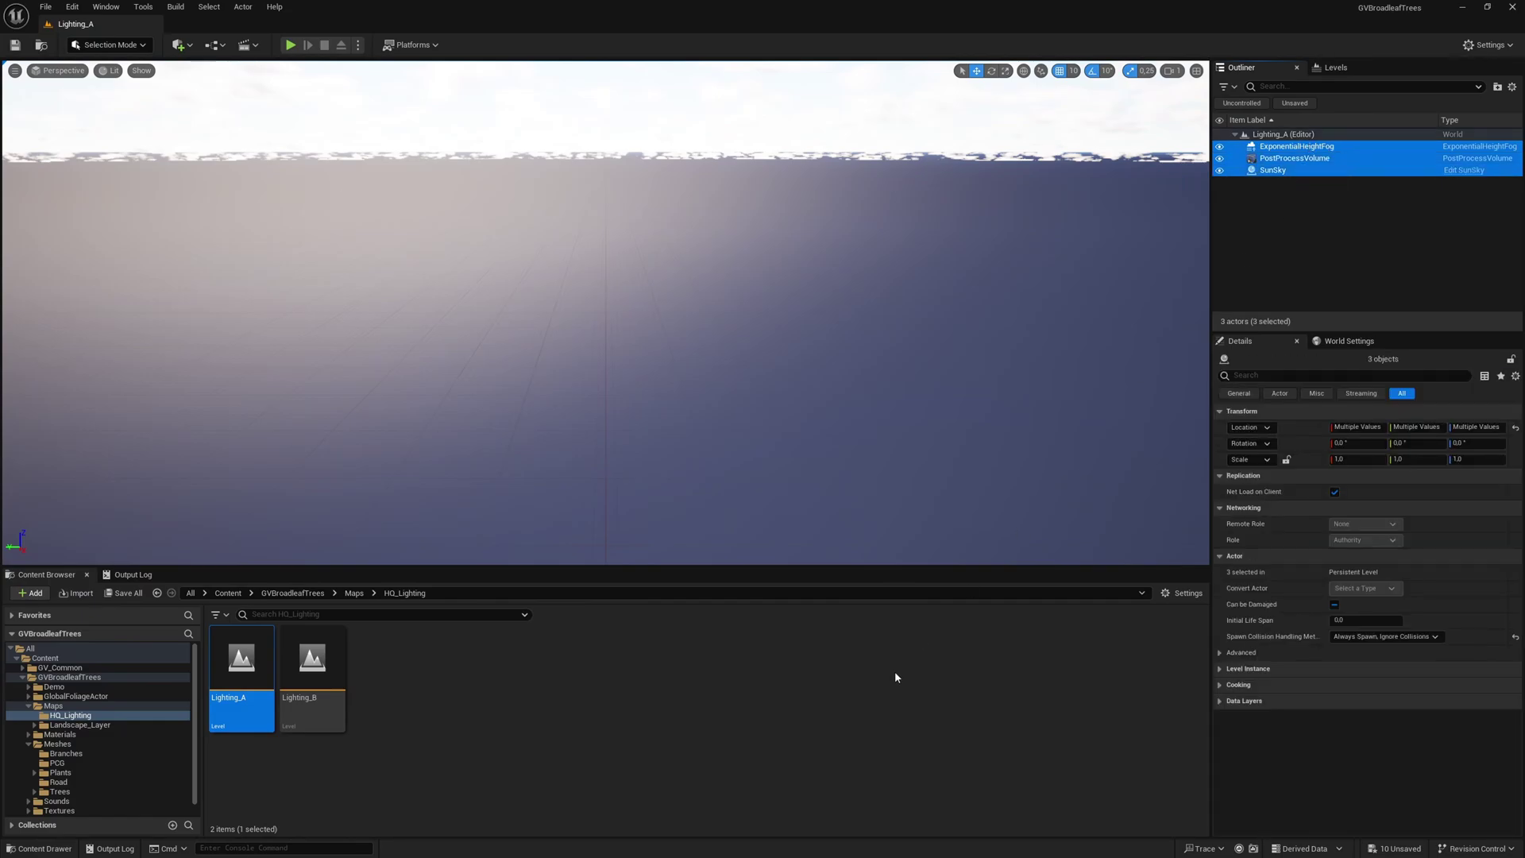
# Step: Reopen Demomap_Broadleaf_Trees_PCG without saving changes
pyautogui.click(352, 595)
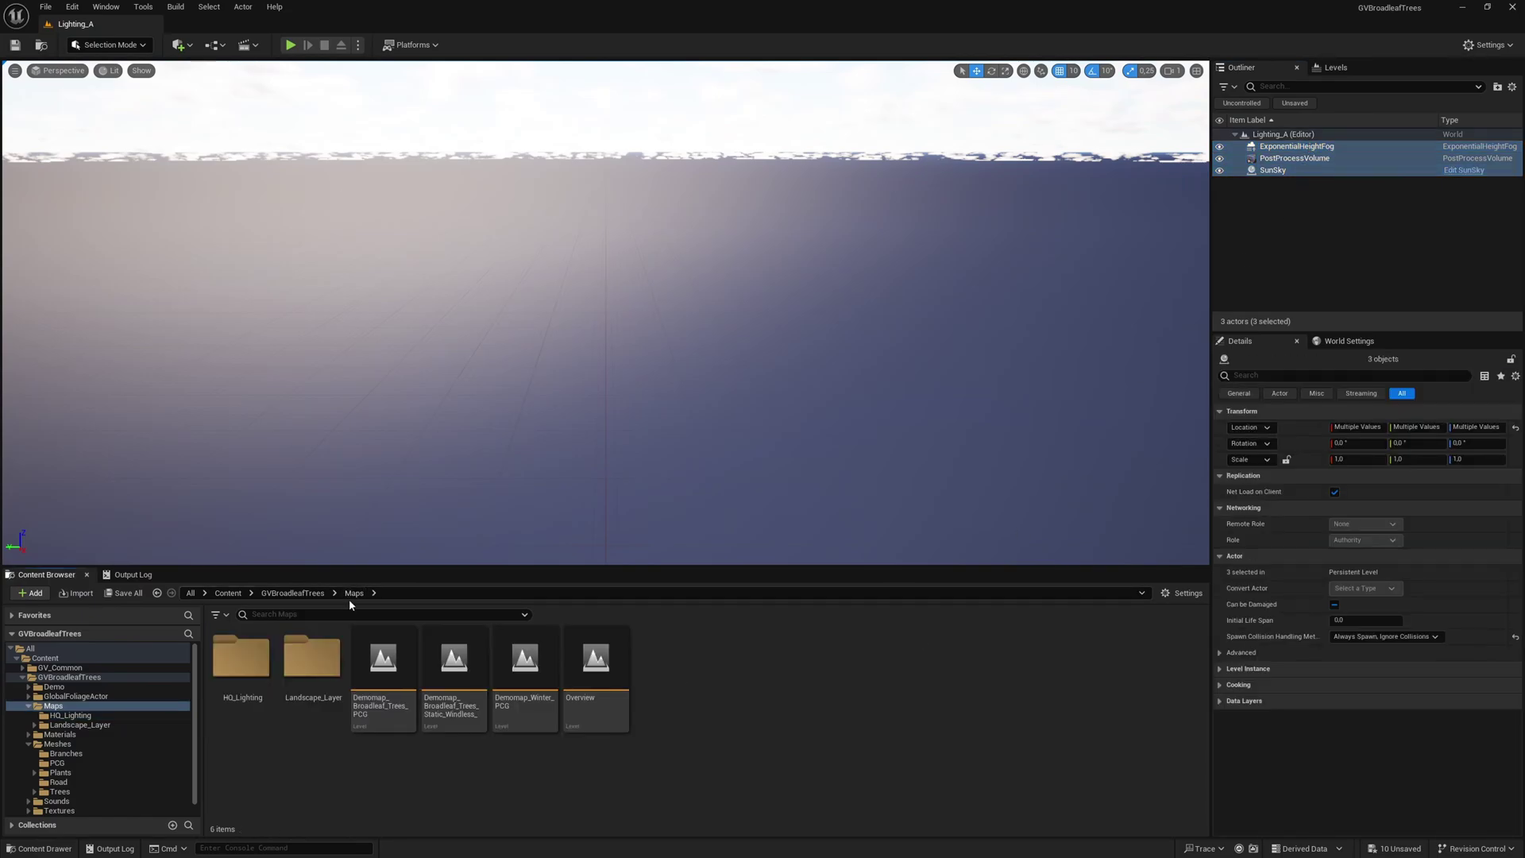
pyautogui.doubleClick(391, 726)
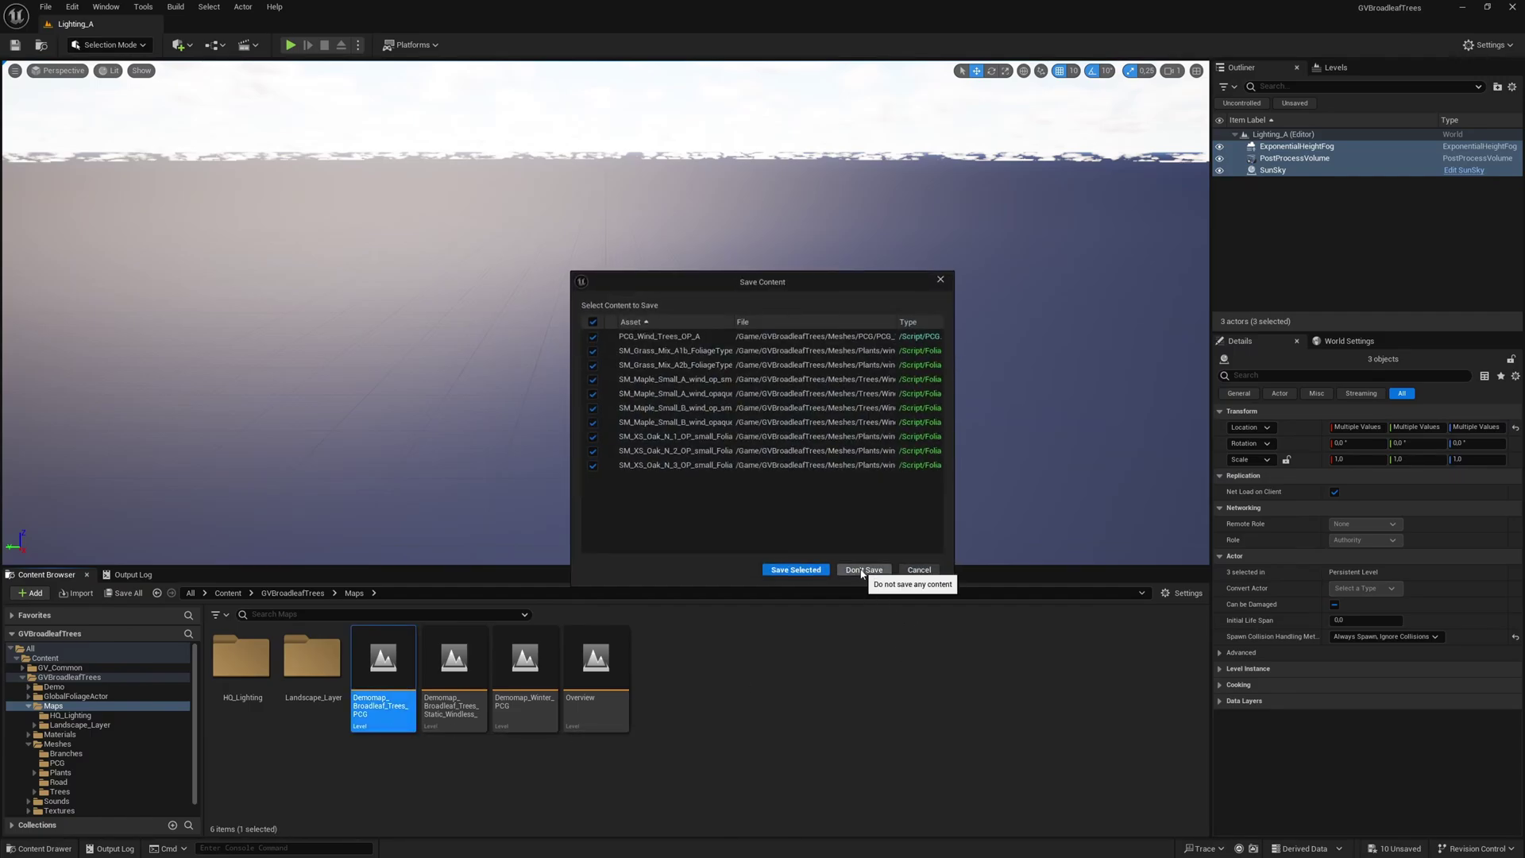
pyautogui.click(863, 570)
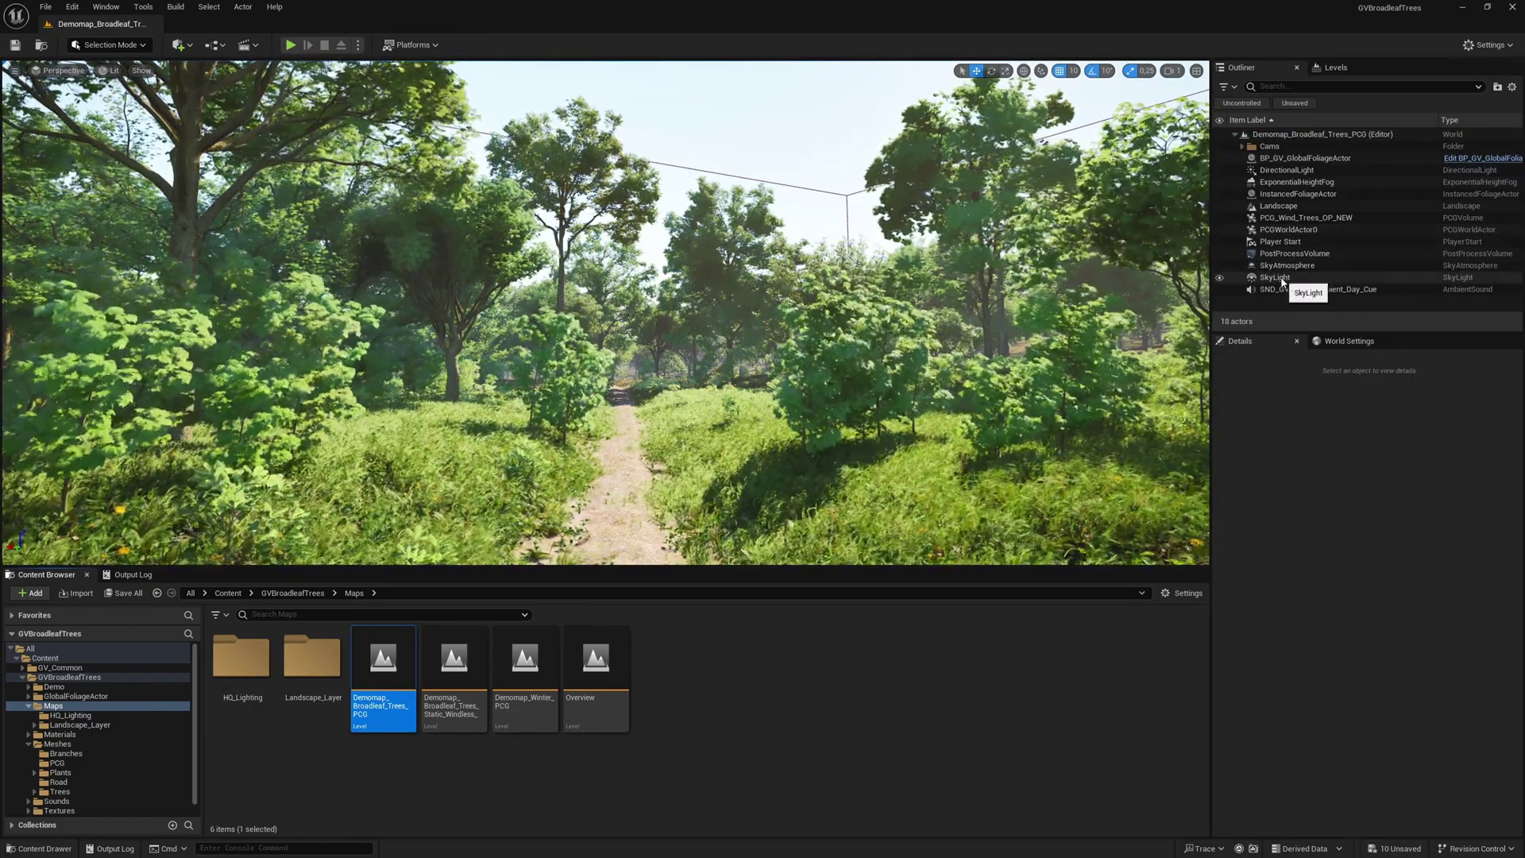
# Step: Delete the demo map's five original lighting actors and paste in Lighting_A's three actors
pyautogui.click(1275, 277)
pyautogui.keyDown('shift'); pyautogui.click(1293, 255); pyautogui.keyUp('shift')
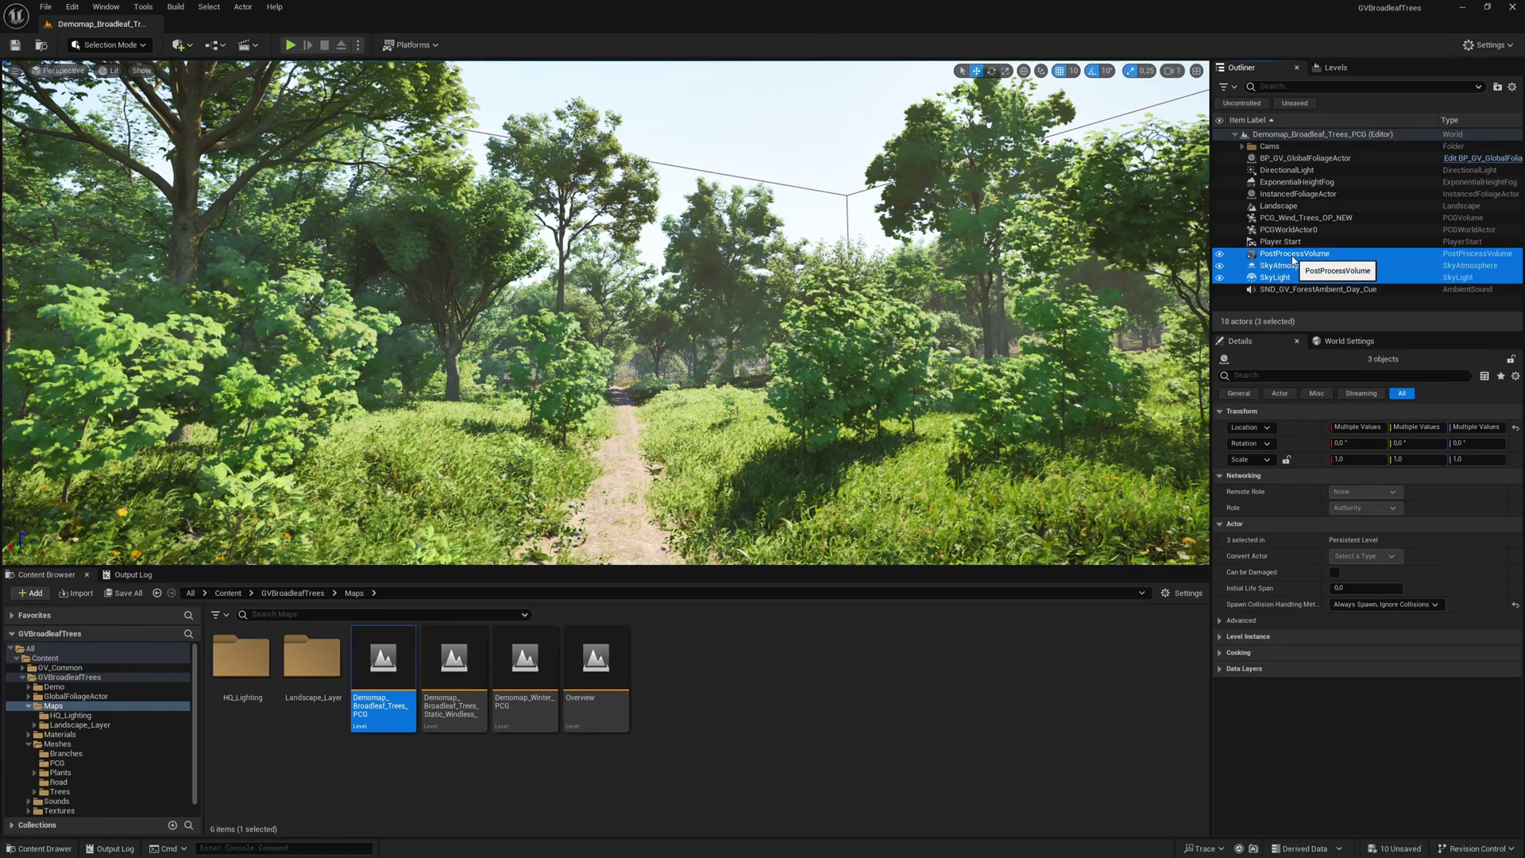
pyautogui.keyDown('ctrl'); pyautogui.click(1301, 182); pyautogui.keyUp('ctrl')
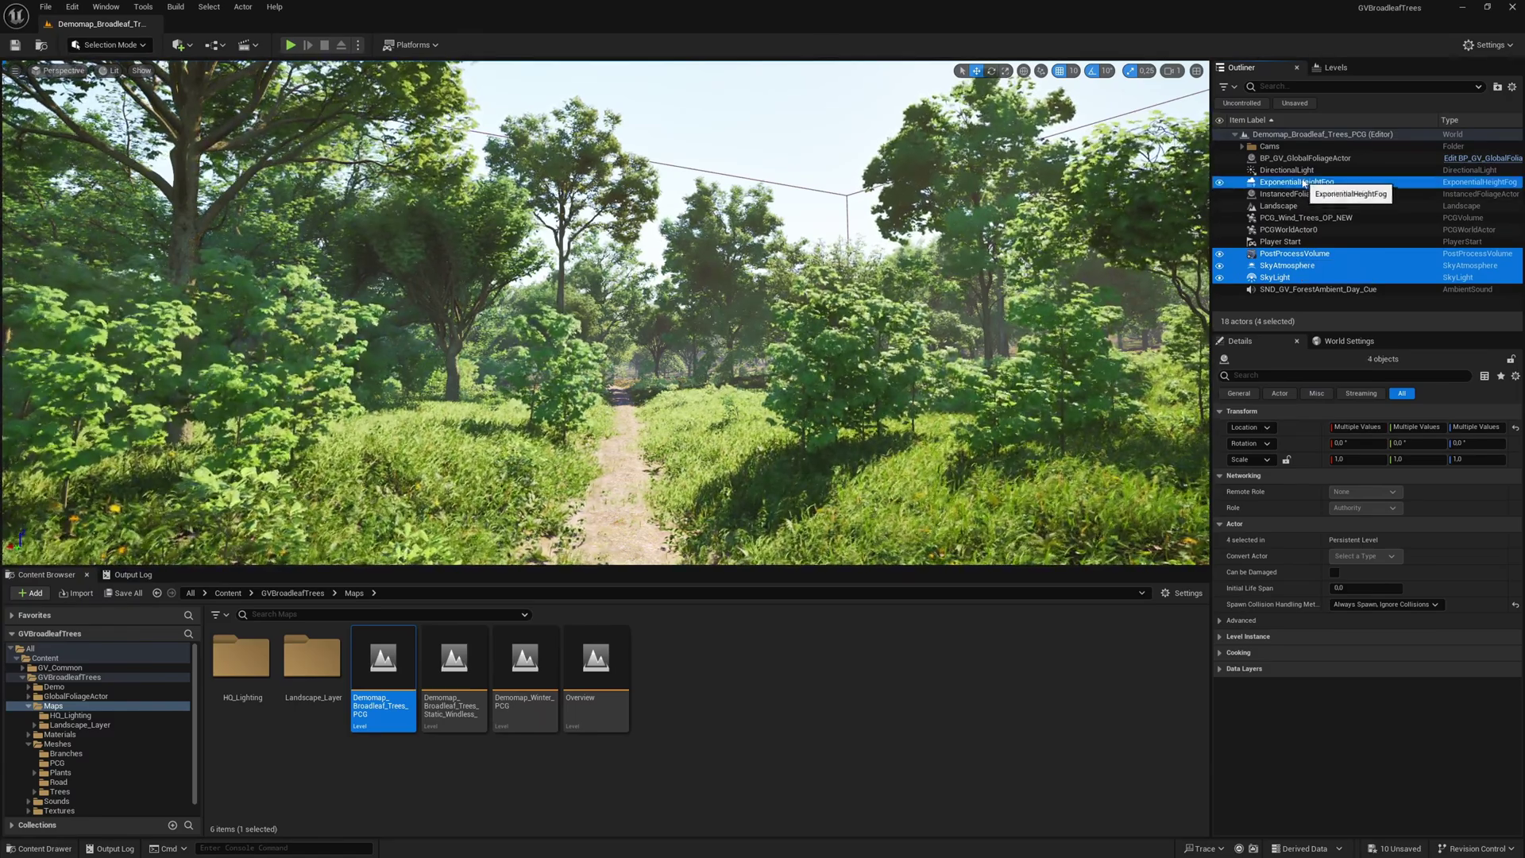
pyautogui.keyDown('ctrl'); pyautogui.click(1287, 170); pyautogui.keyUp('ctrl')
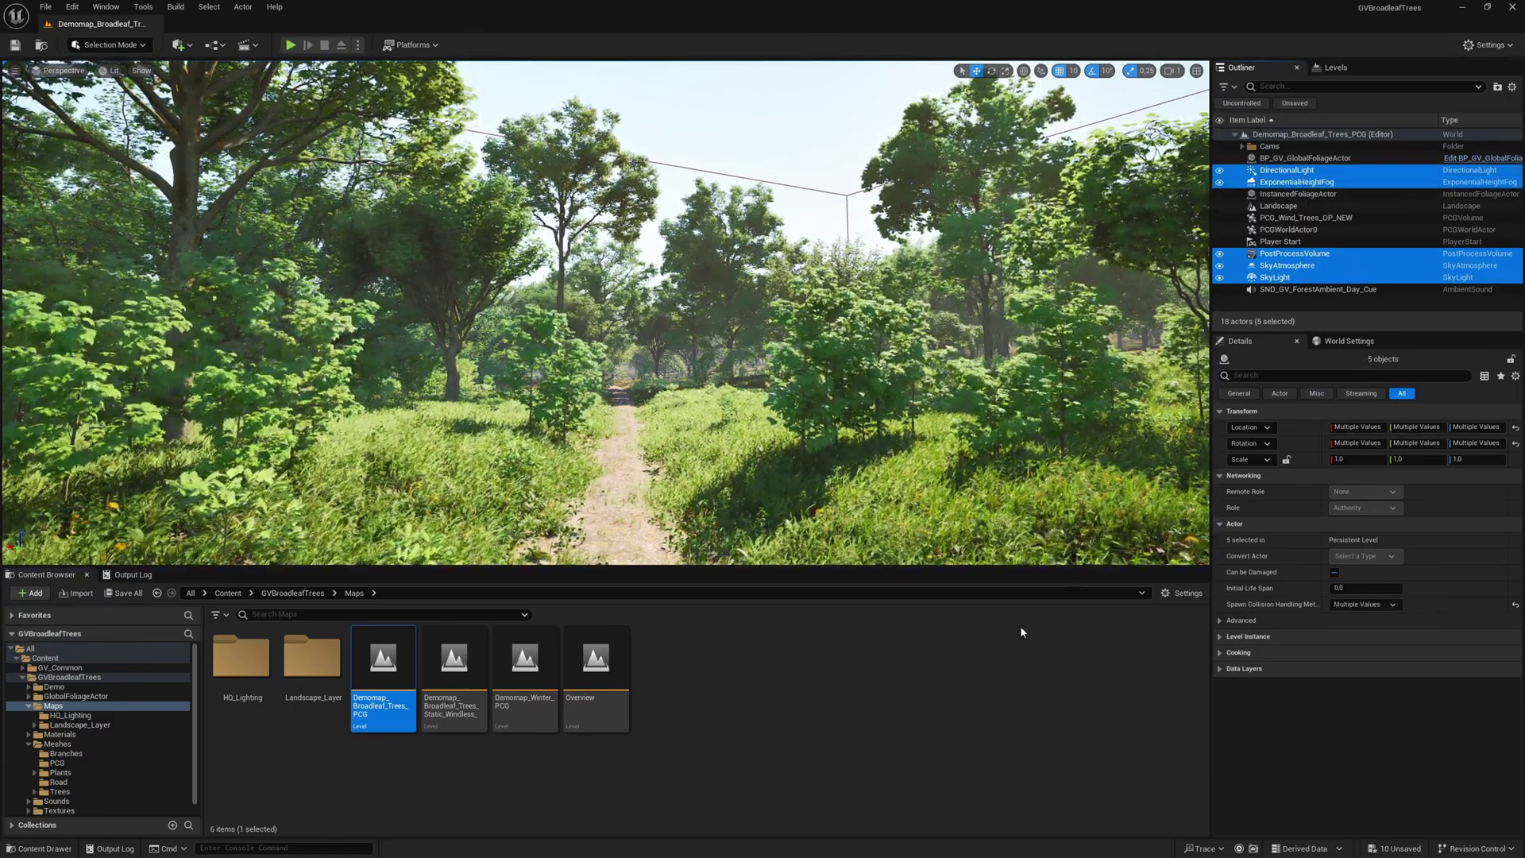
pyautogui.press('Delete')
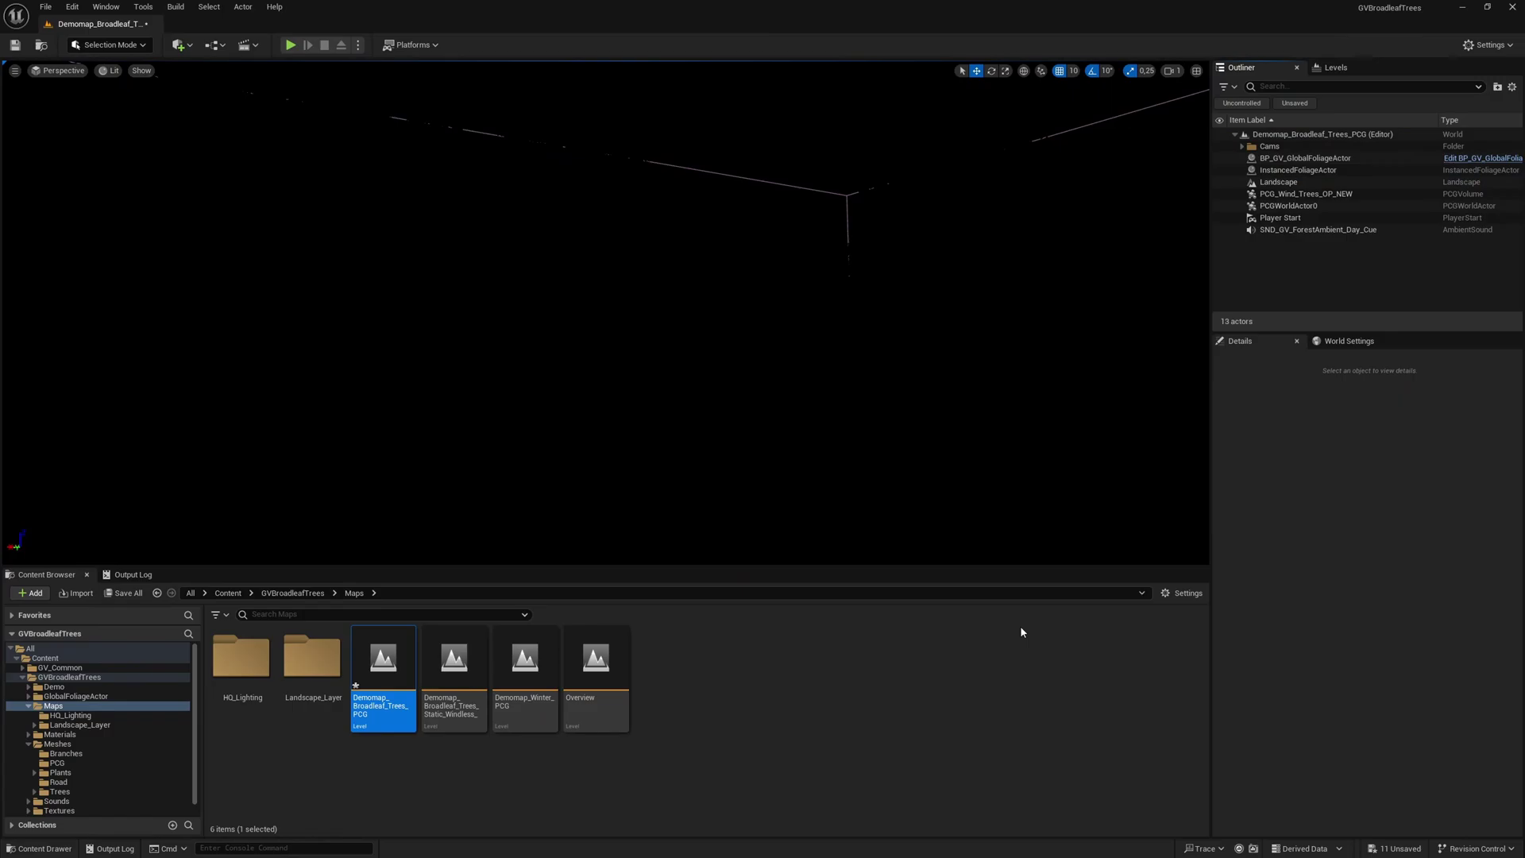
pyautogui.hotkey('ctrl', 'z')
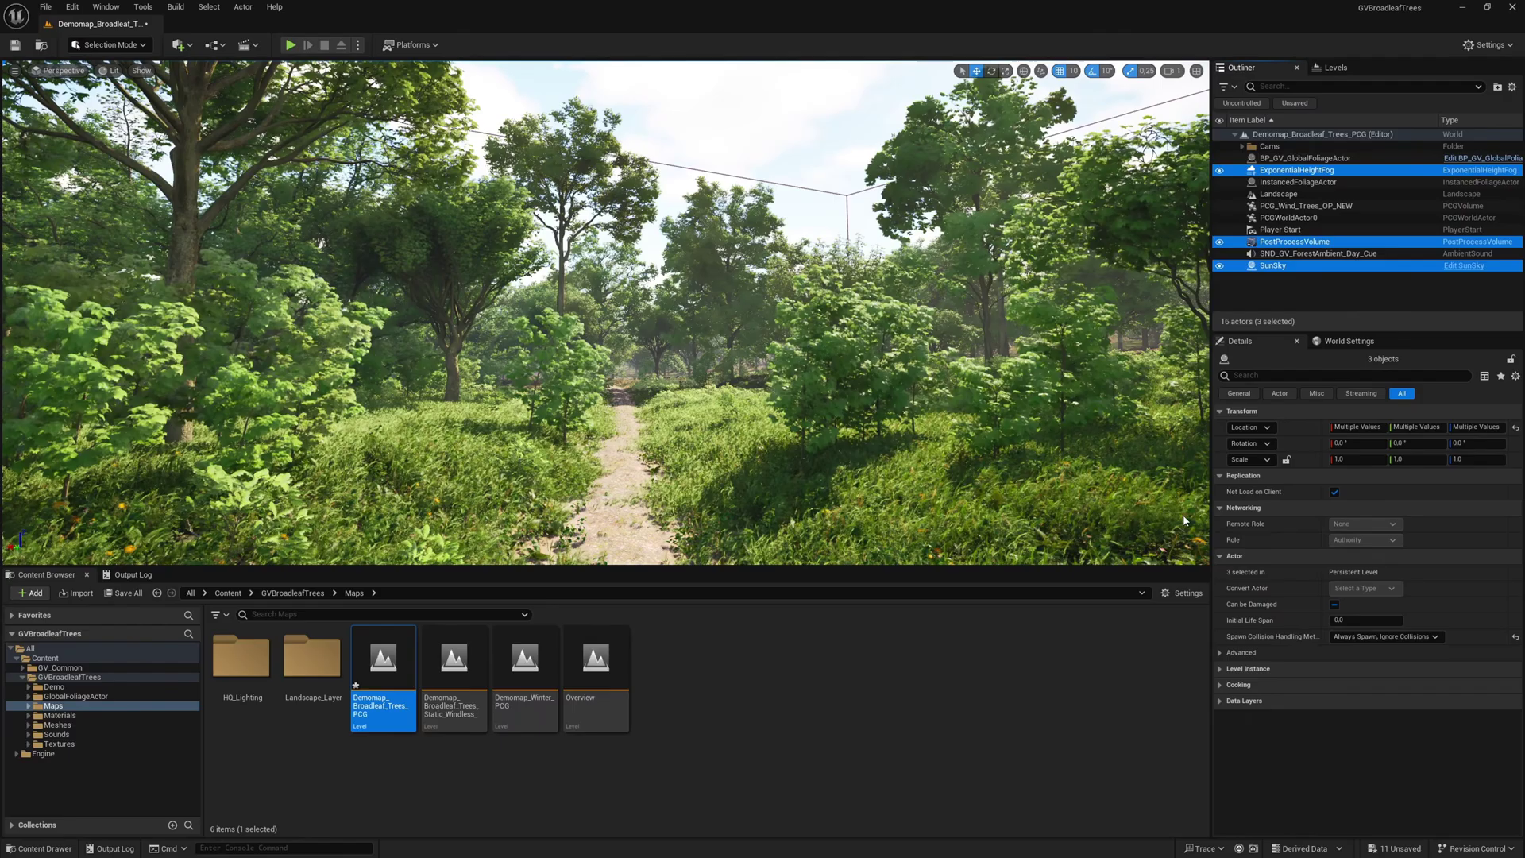
# Step: Locate BP_GV_GlobalFoliageActor, select it in the level, and set its Wind Strength OP to 2.45
pyautogui.click(1334, 136)
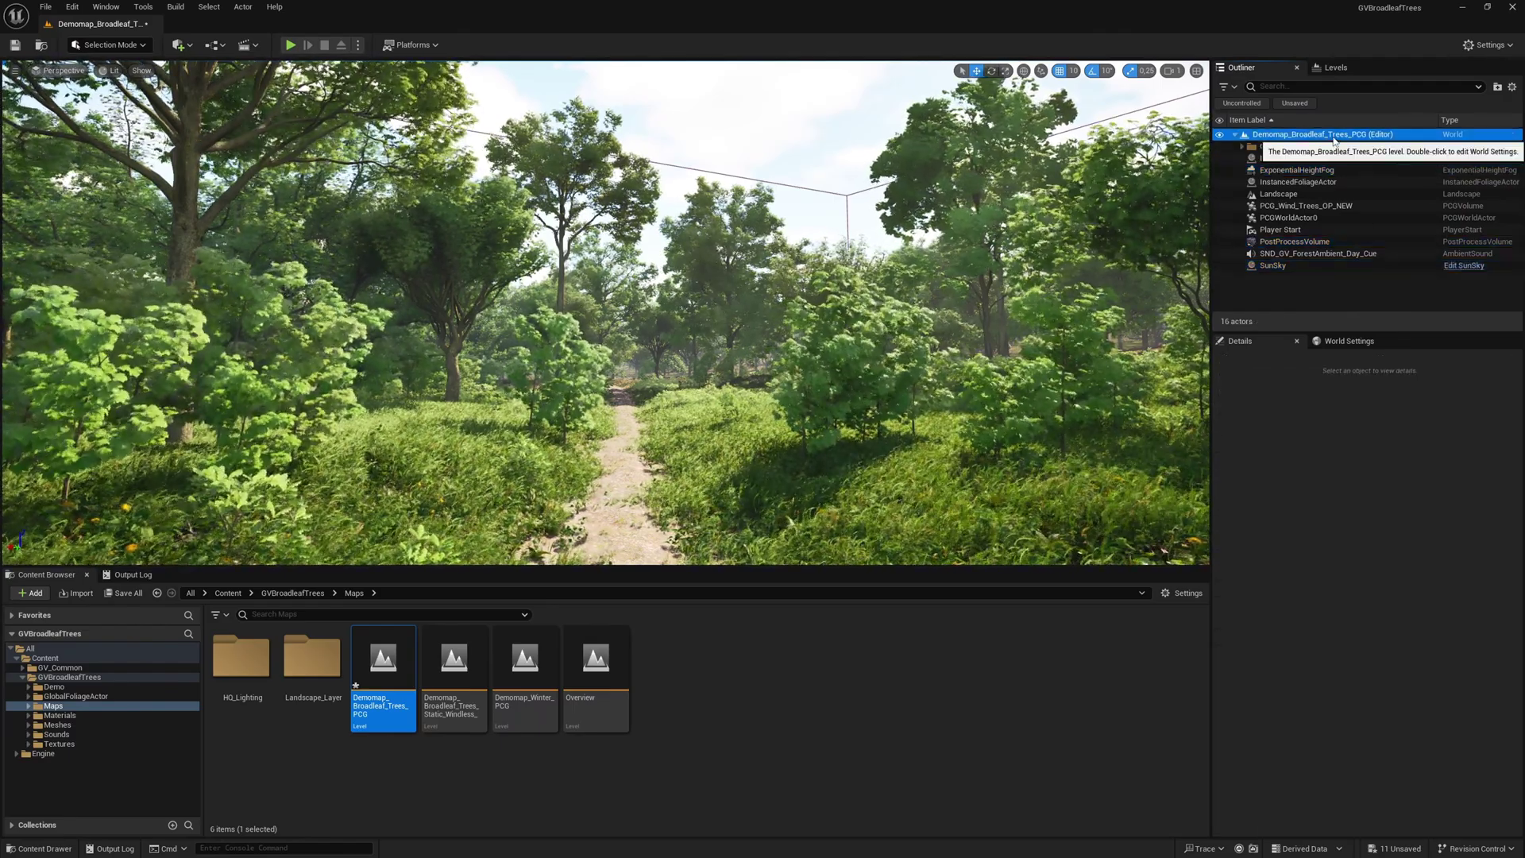
pyautogui.click(715, 652)
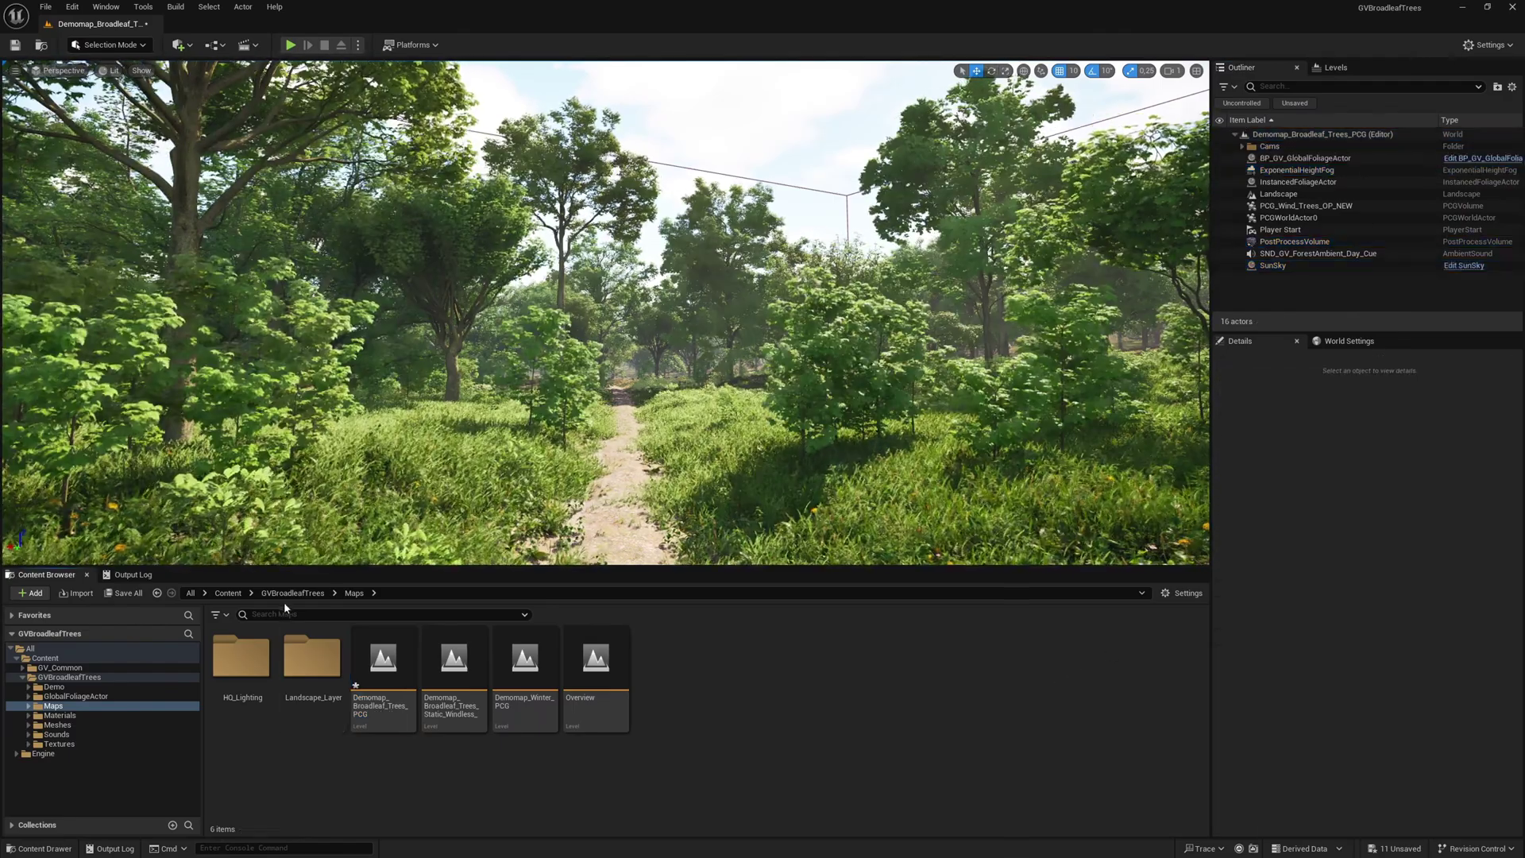
pyautogui.click(293, 593)
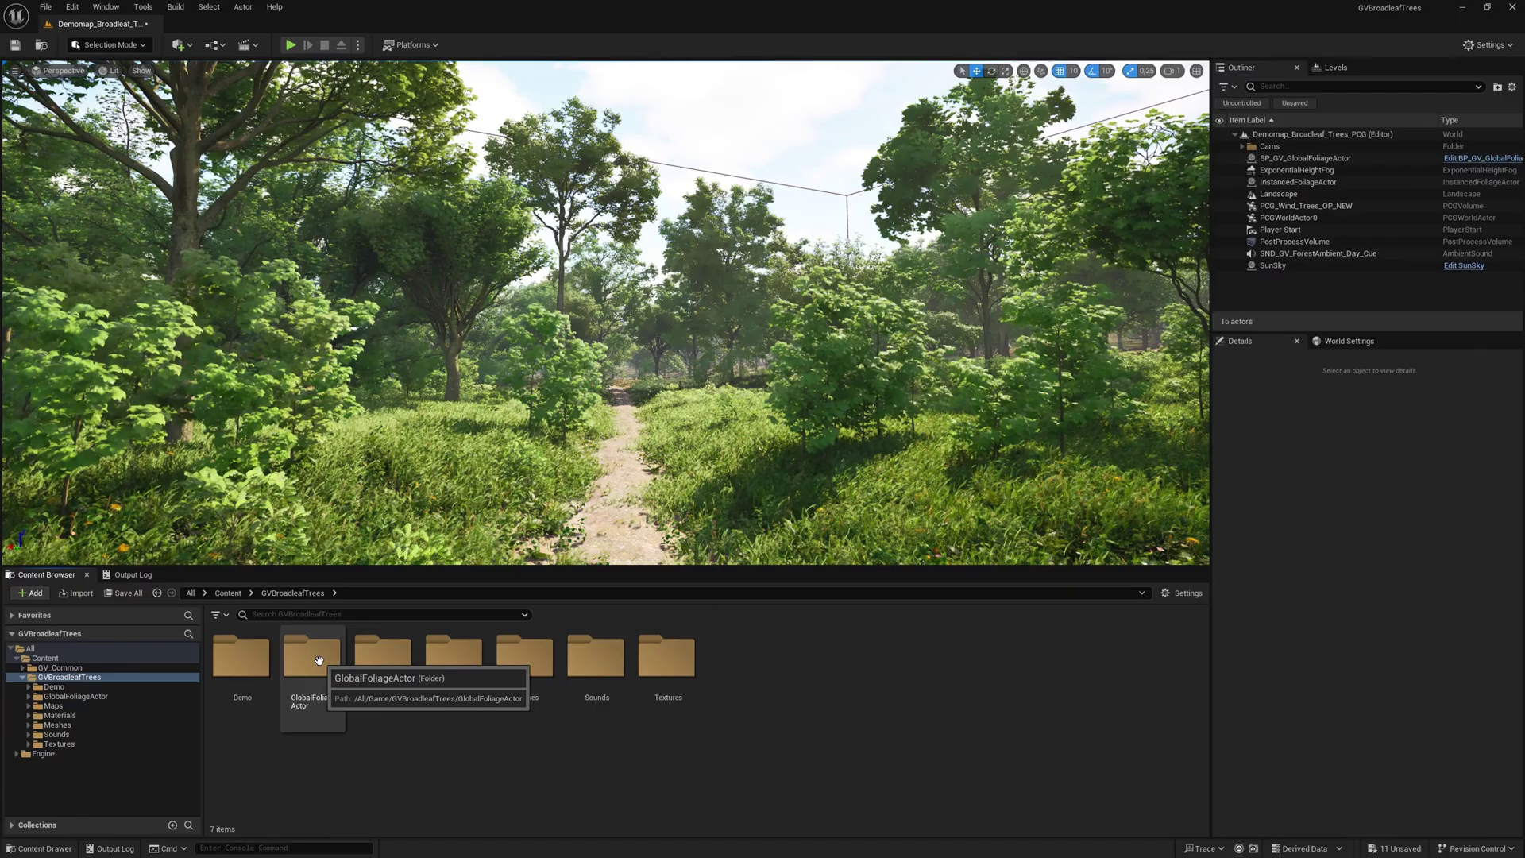
pyautogui.doubleClick(319, 661)
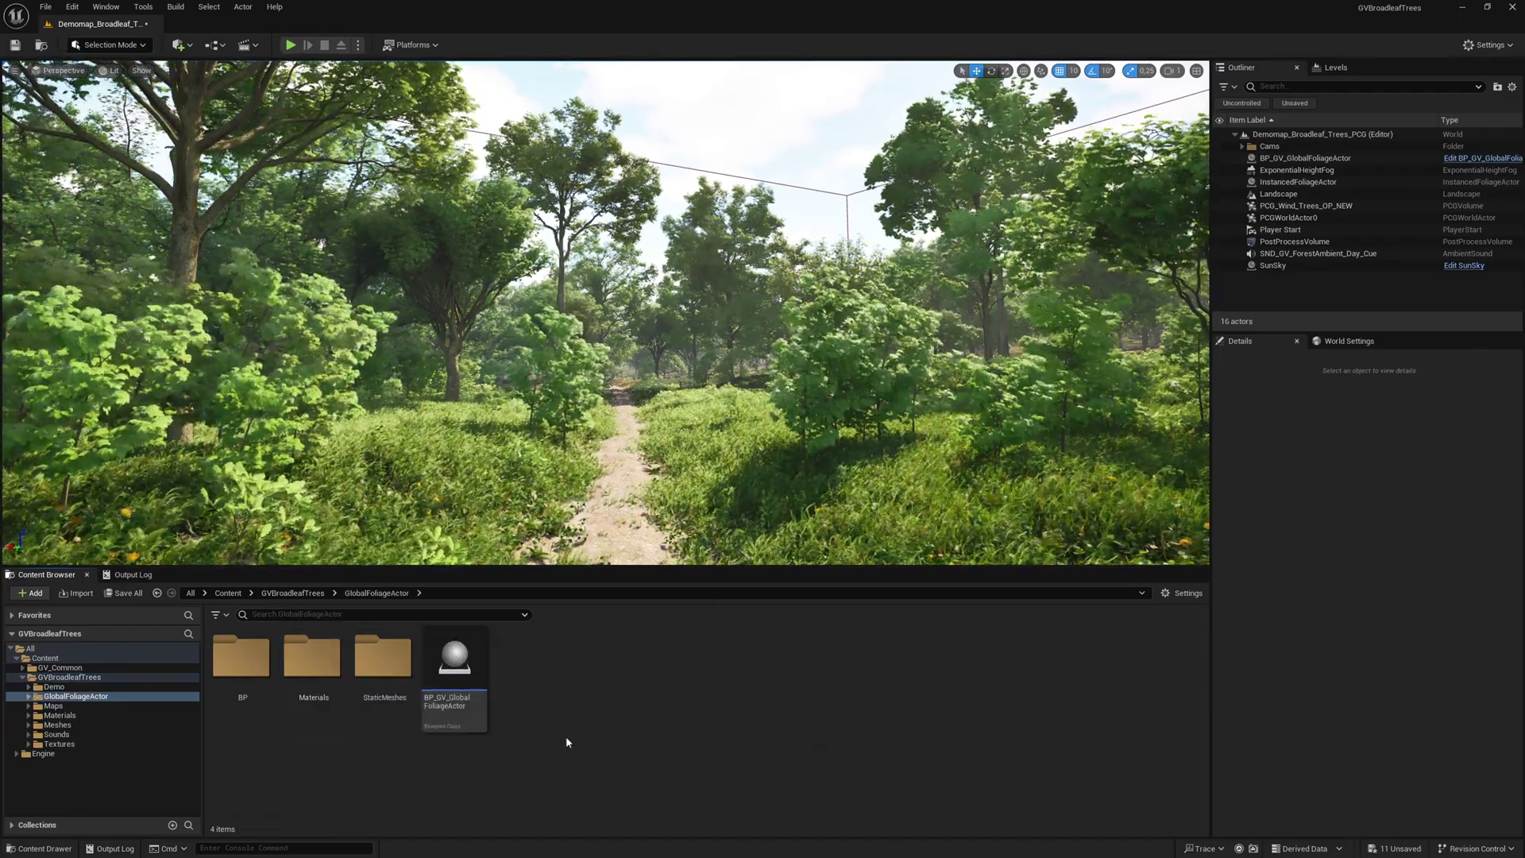
pyautogui.click(470, 732)
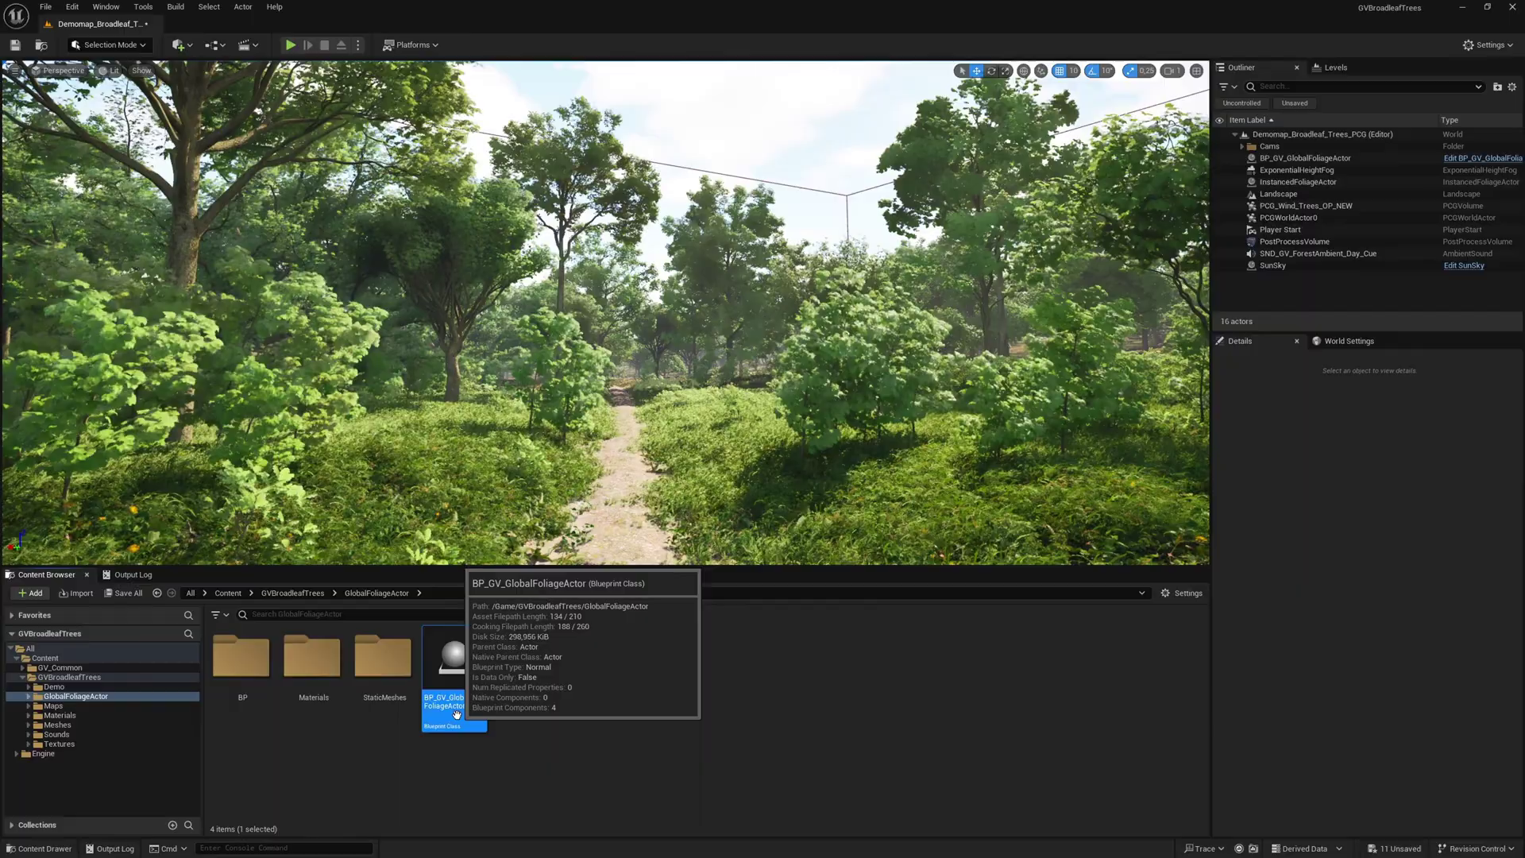
pyautogui.click(1300, 159)
pyautogui.scroll(-5, 1367, 545)
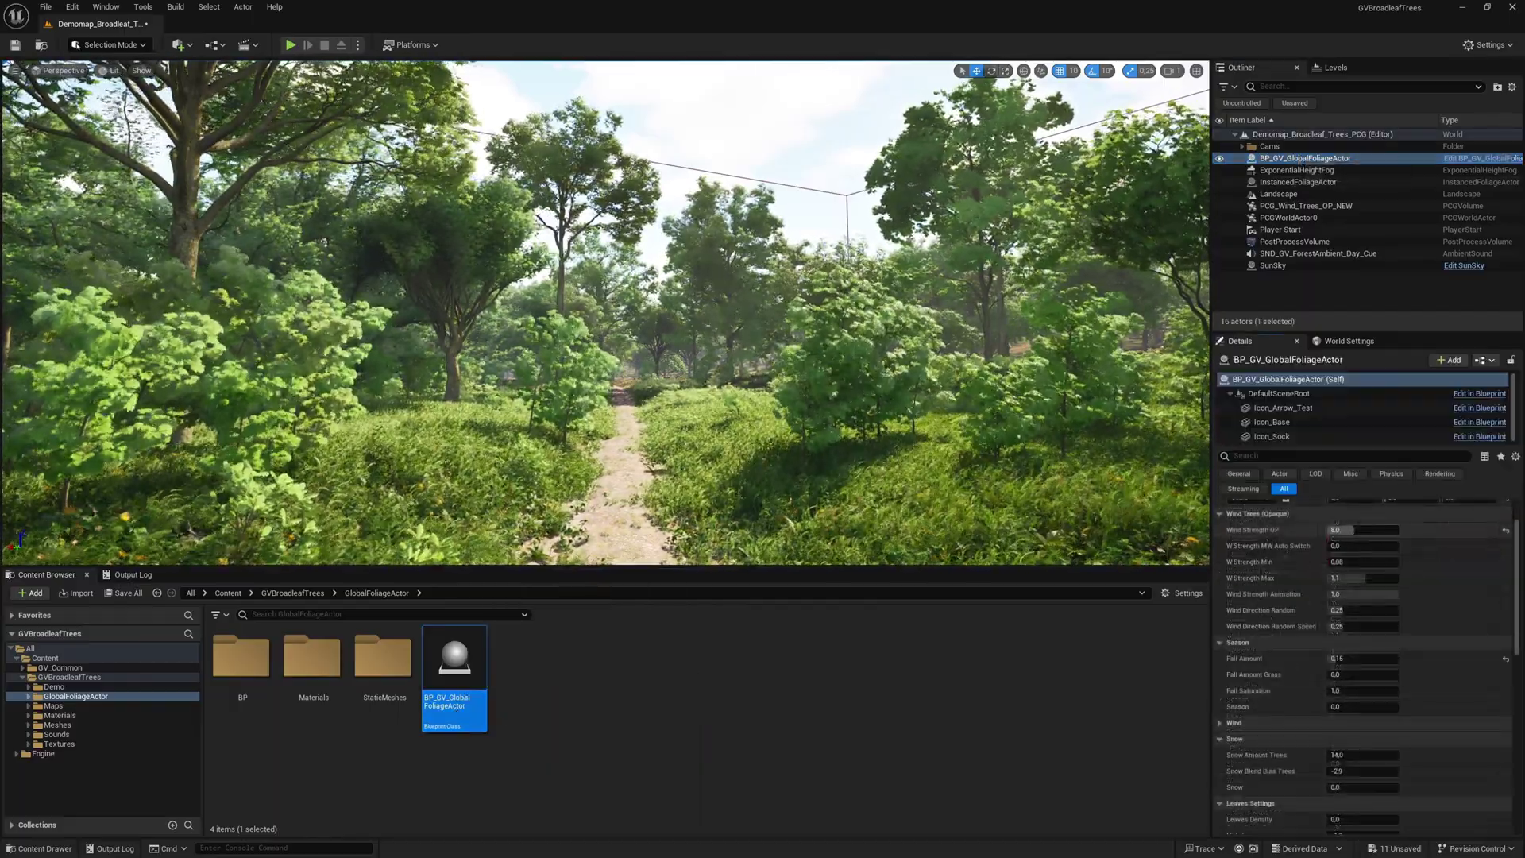
pyautogui.click(1363, 530)
pyautogui.write('2.4')
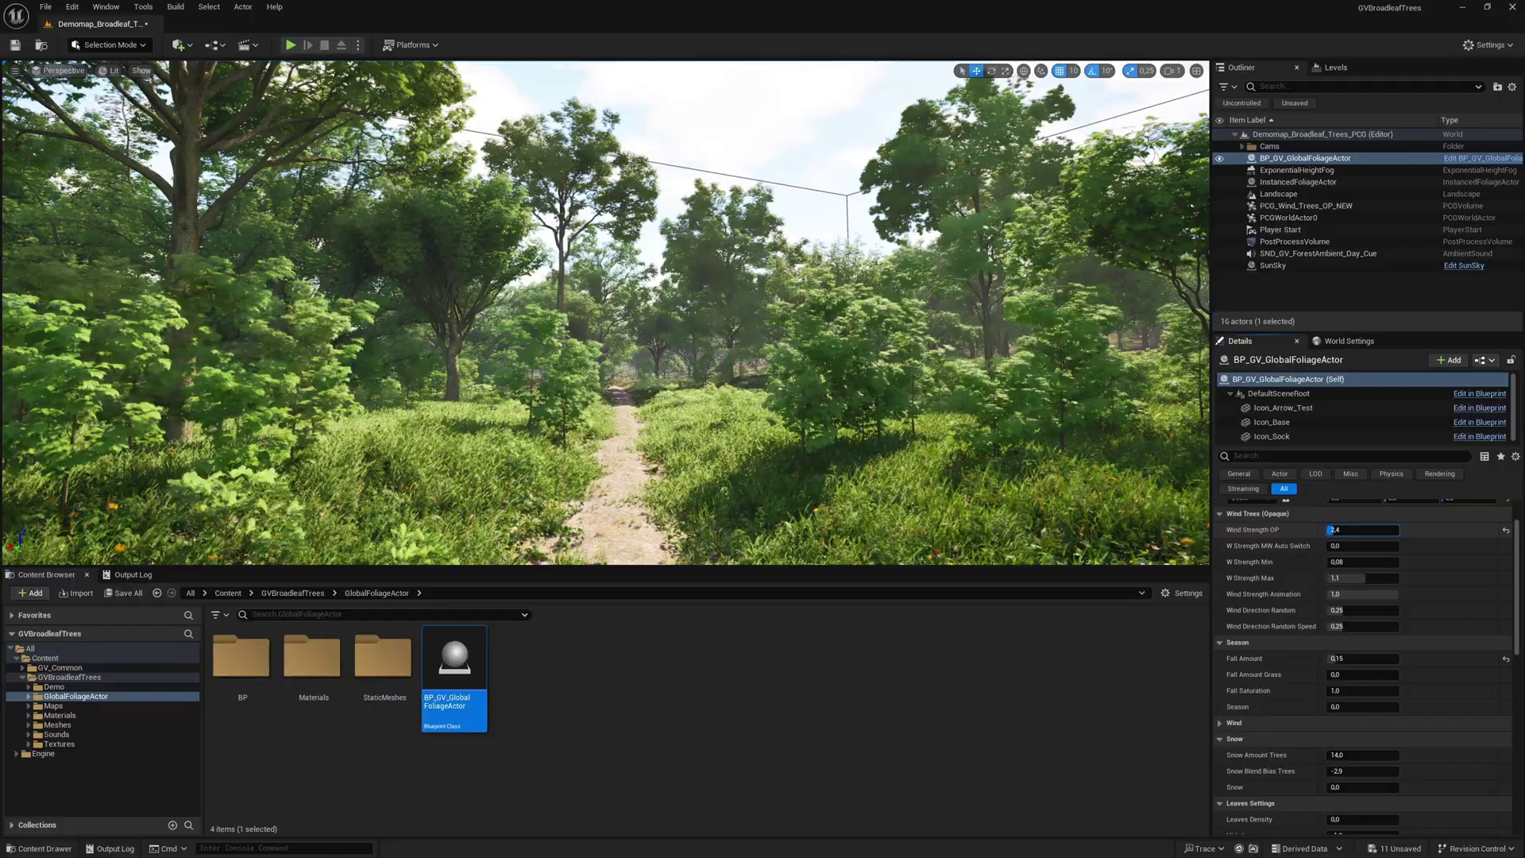
pyautogui.write('5,35')
pyautogui.press('Return')
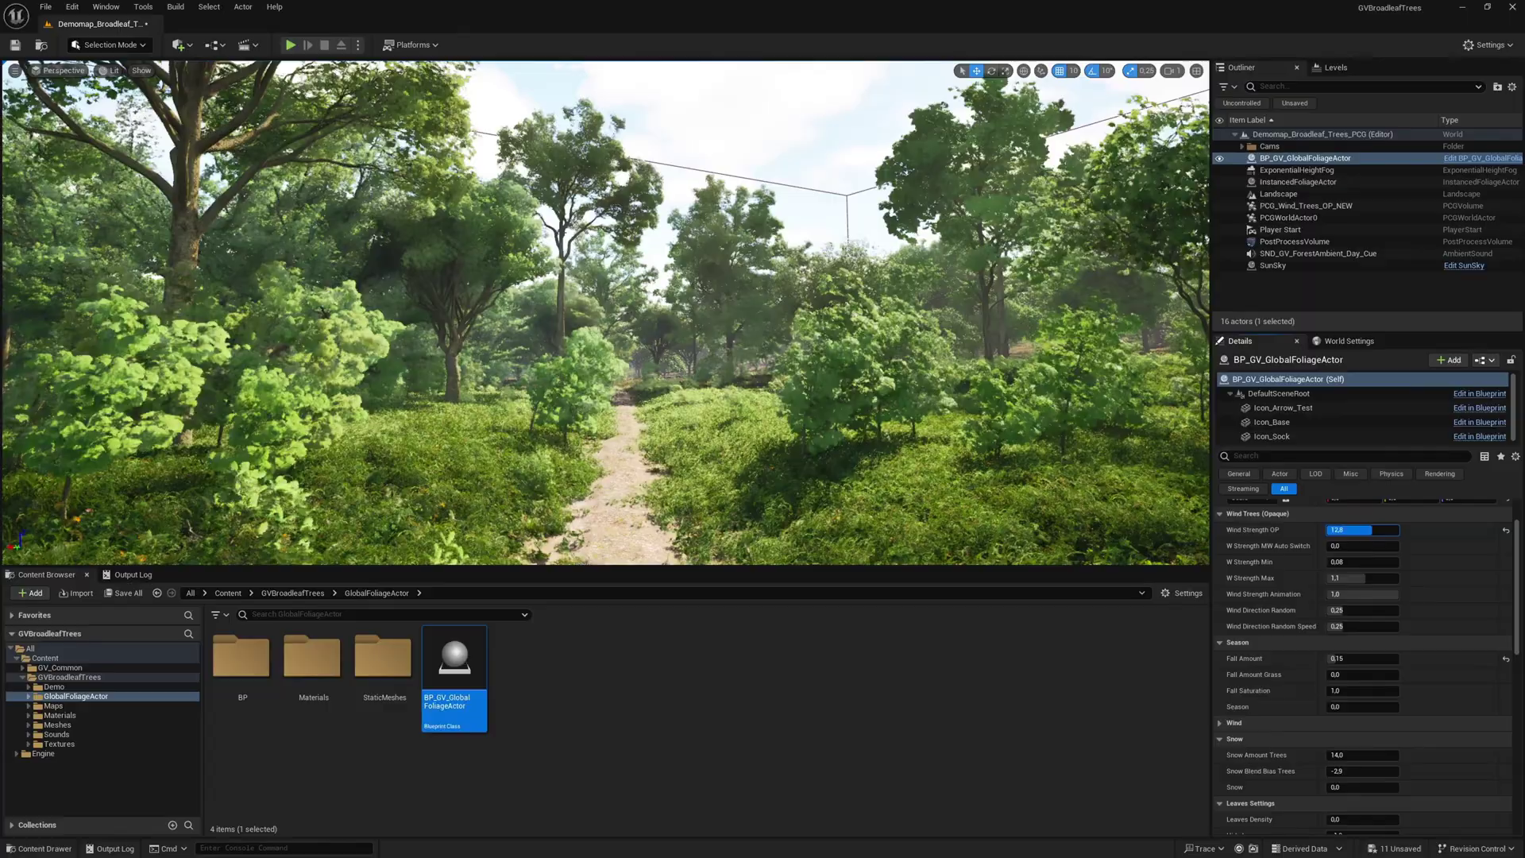
# Step: Reset Wind Strength OP to its 4.0 default and edit the W Strength MW Auto Switch value
pyautogui.click(1507, 531)
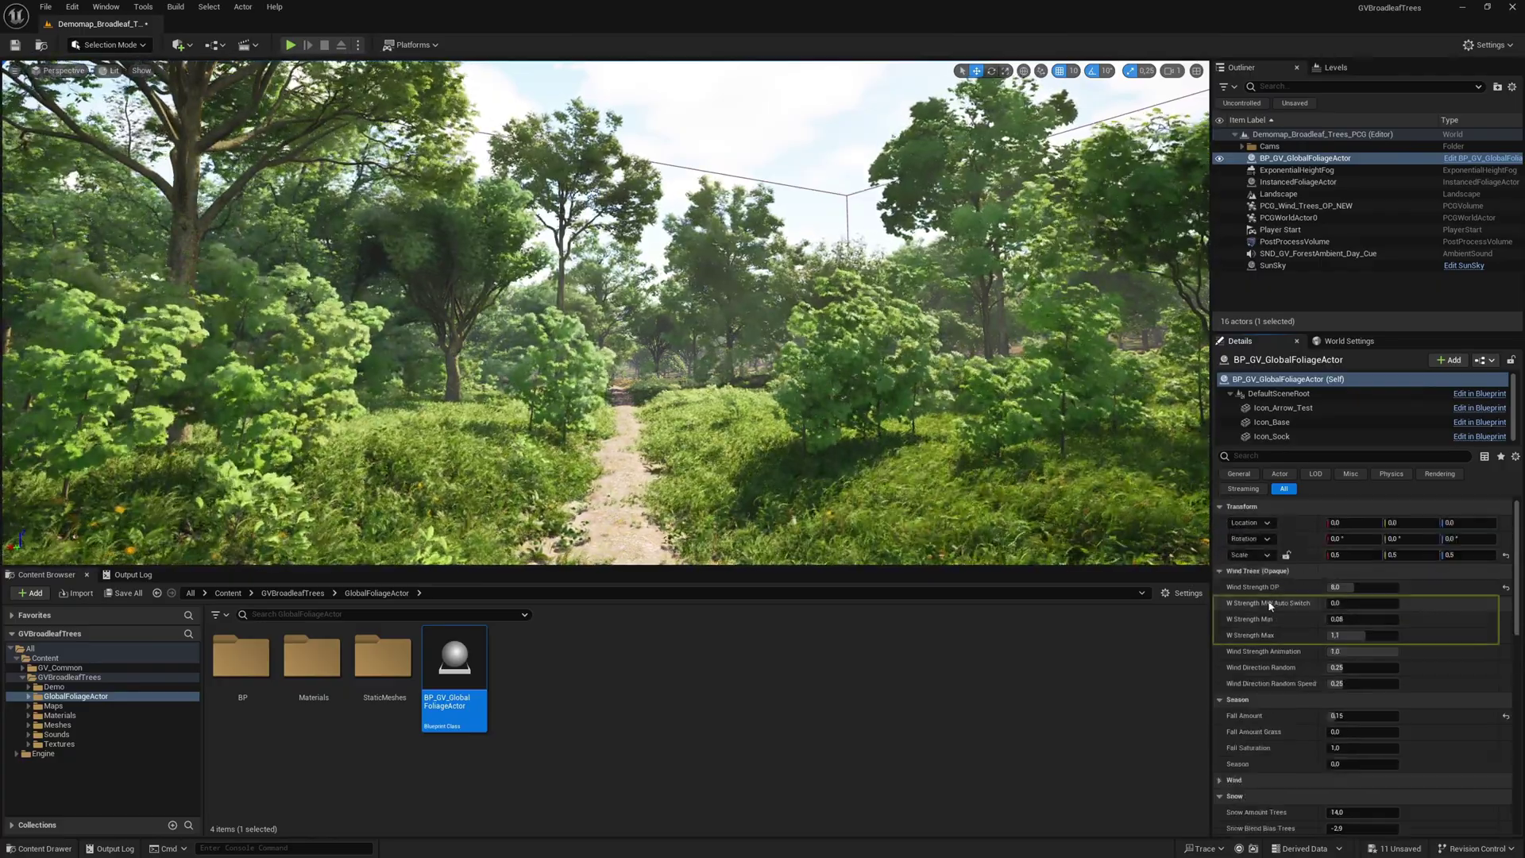
pyautogui.moveTo(1274, 608)
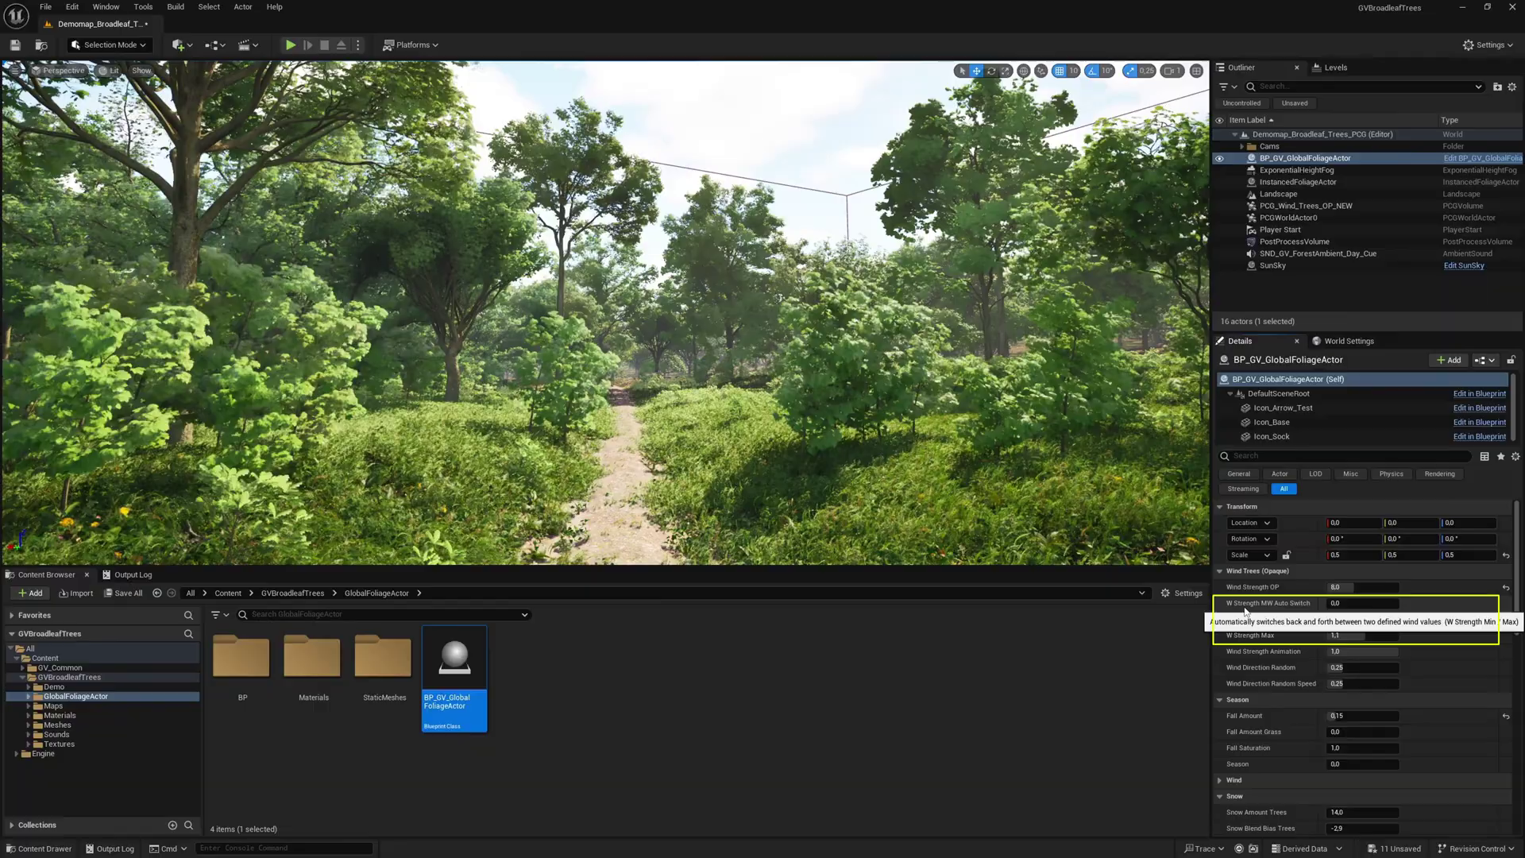
pyautogui.click(1384, 604)
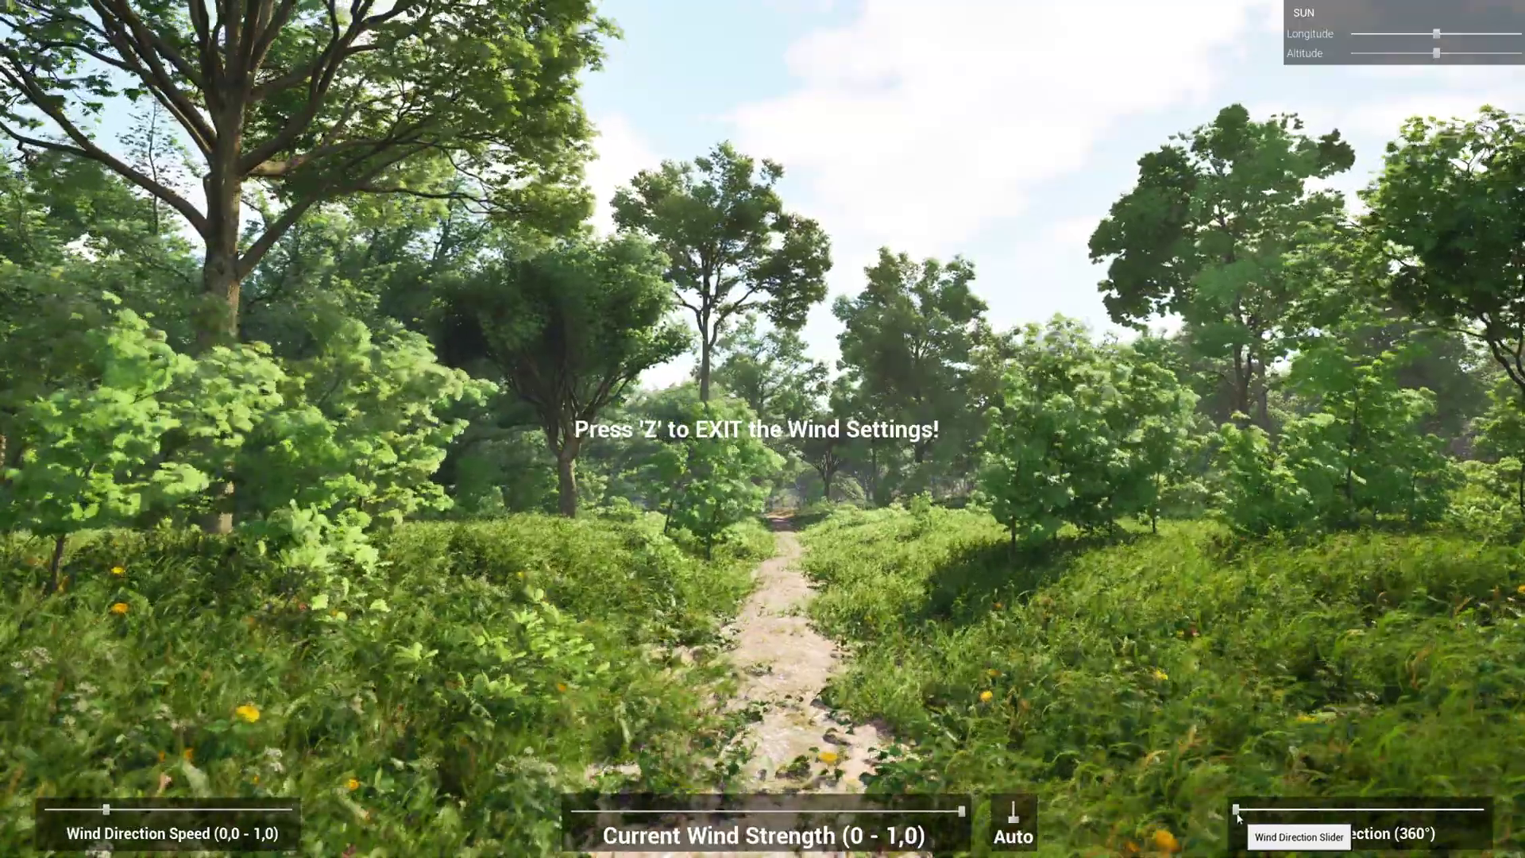
# Step: Shift the Wind Direction slider slightly in the running demo
pyautogui.moveTo(1238, 813)
pyautogui.mouseDown()
pyautogui.moveTo(1482, 816)
pyautogui.moveTo(1231, 813)
pyautogui.mouseUp()
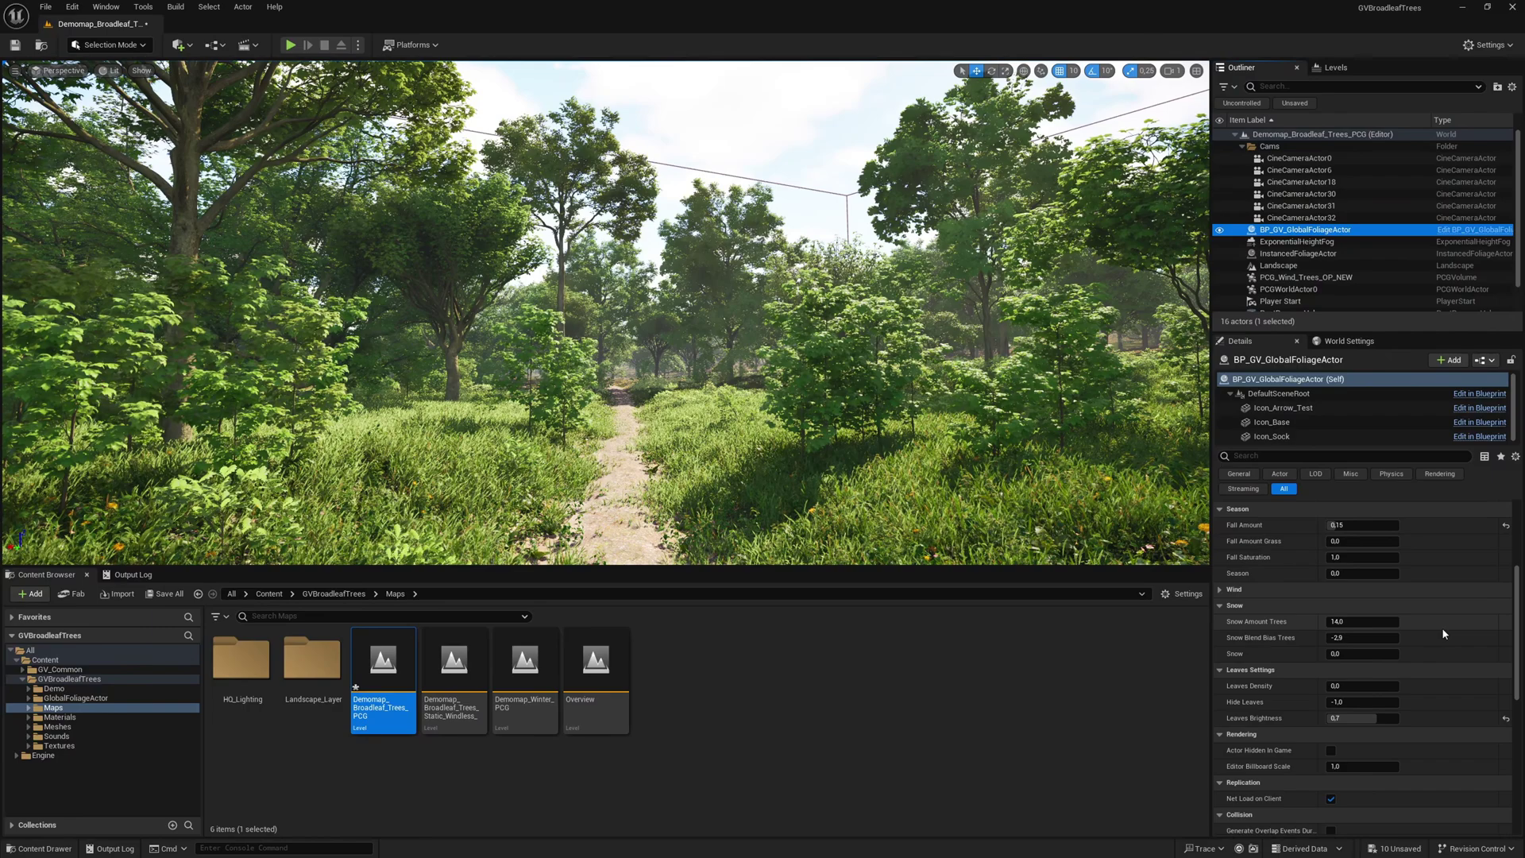
# Step: Lower the global foliage actor's Leaves Brightness below 0.7 in Leaves Settings
pyautogui.scroll(-2, 1444, 634)
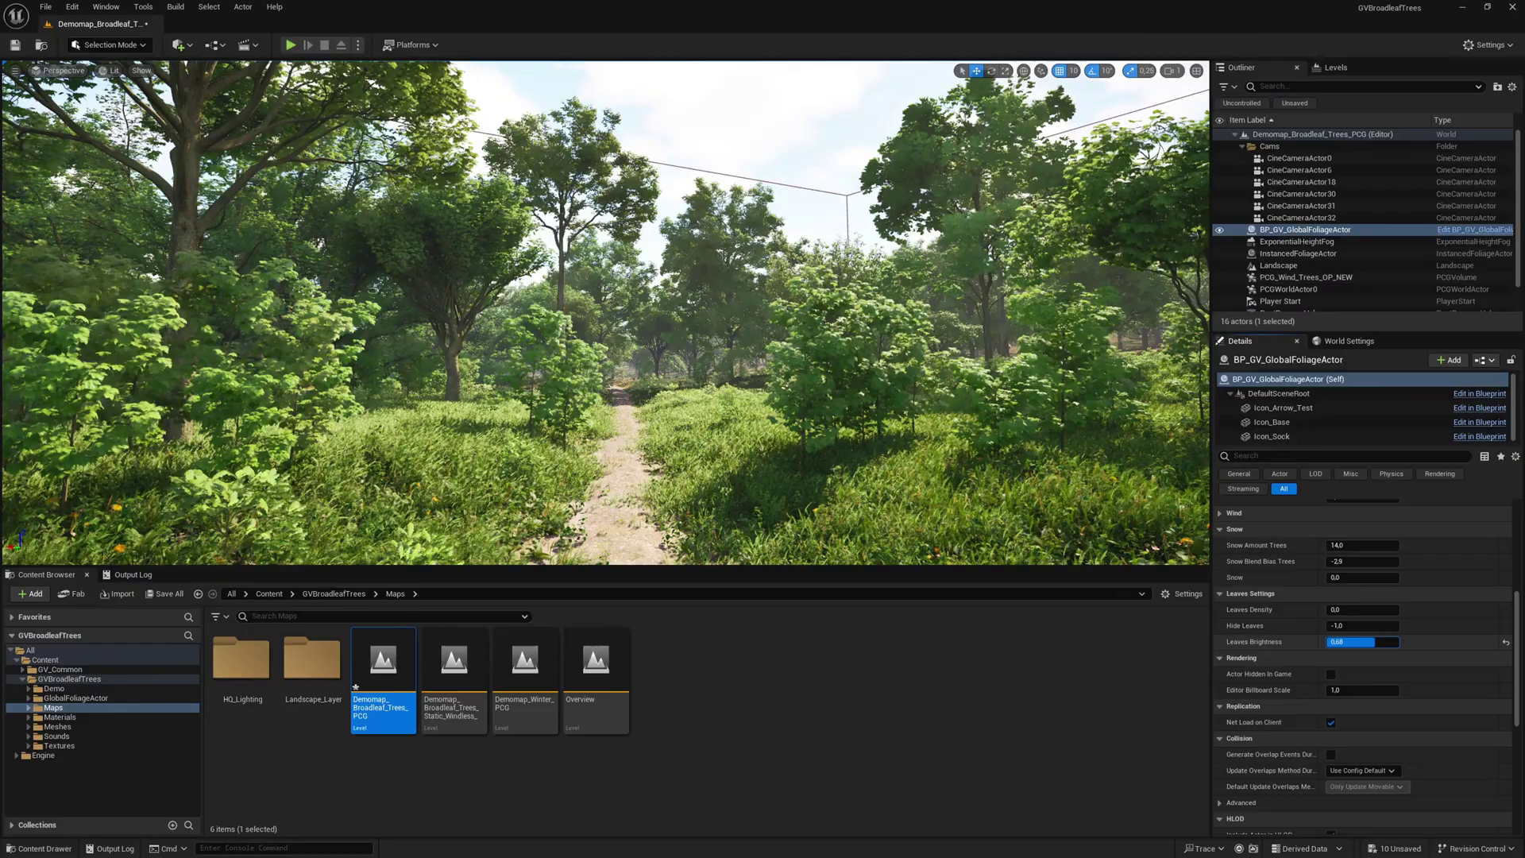
pyautogui.moveTo(1363, 641); pyautogui.dragTo(1399, 641)
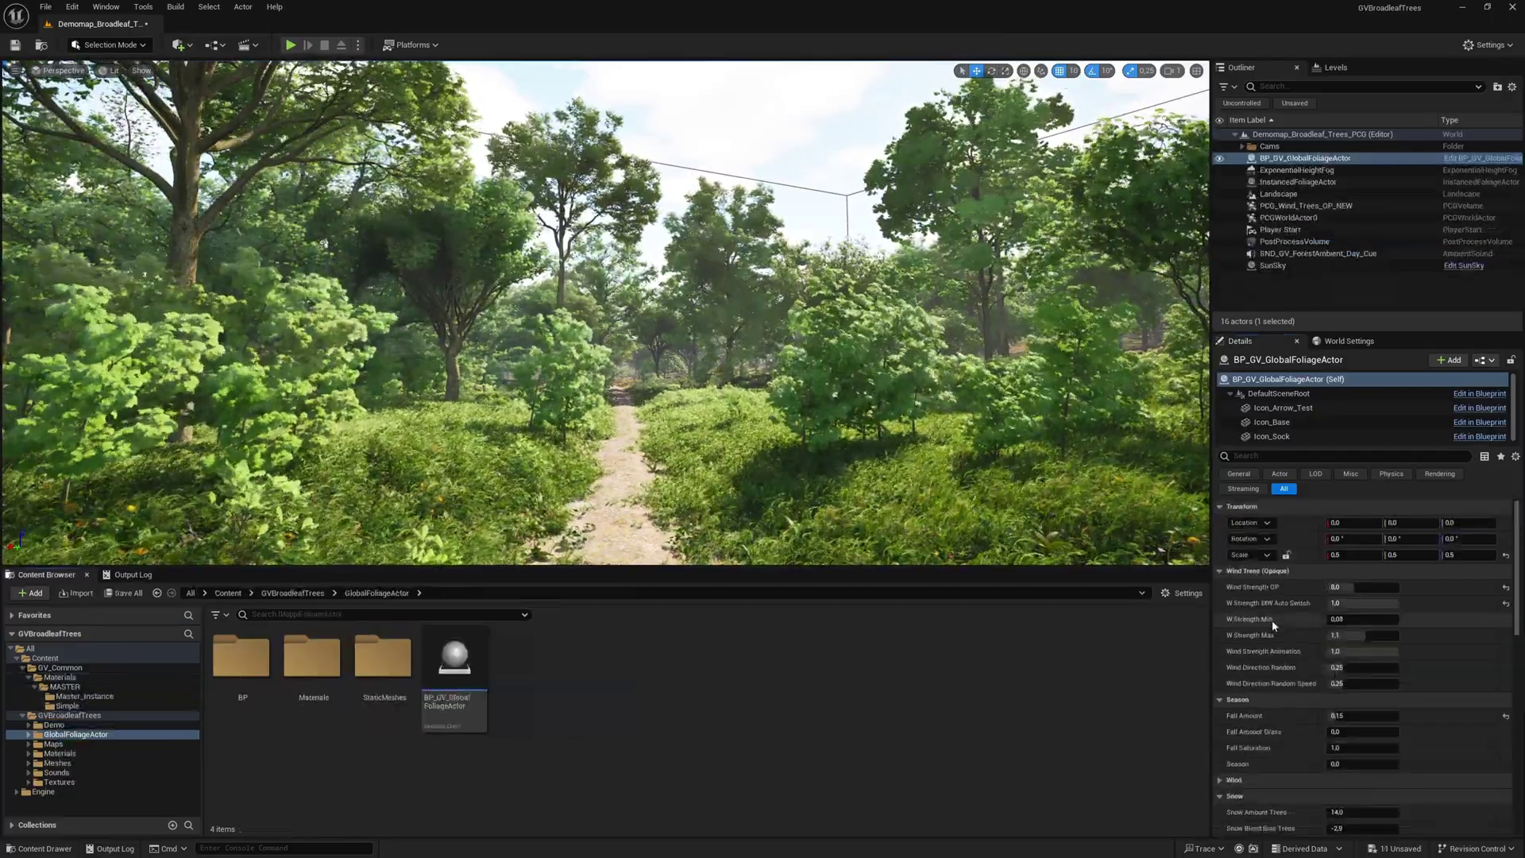
# Step: Set Fall Amount and Fall Amount Grass to 1.0 and raise Fall Saturation
pyautogui.scroll(-2, 1271, 625)
pyautogui.scroll(-4, 1271, 625)
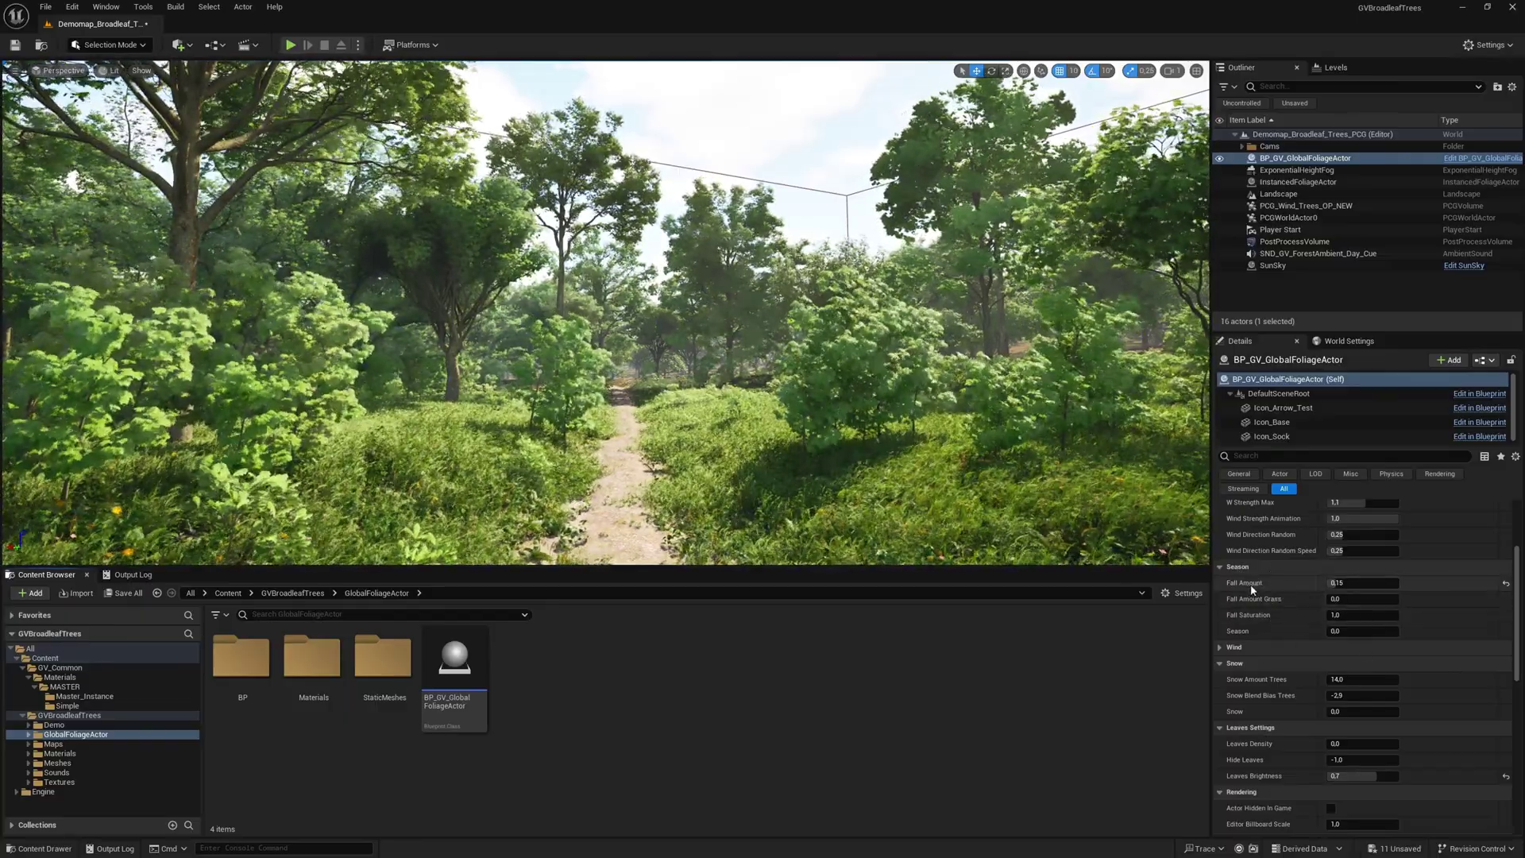
pyautogui.click(1337, 582)
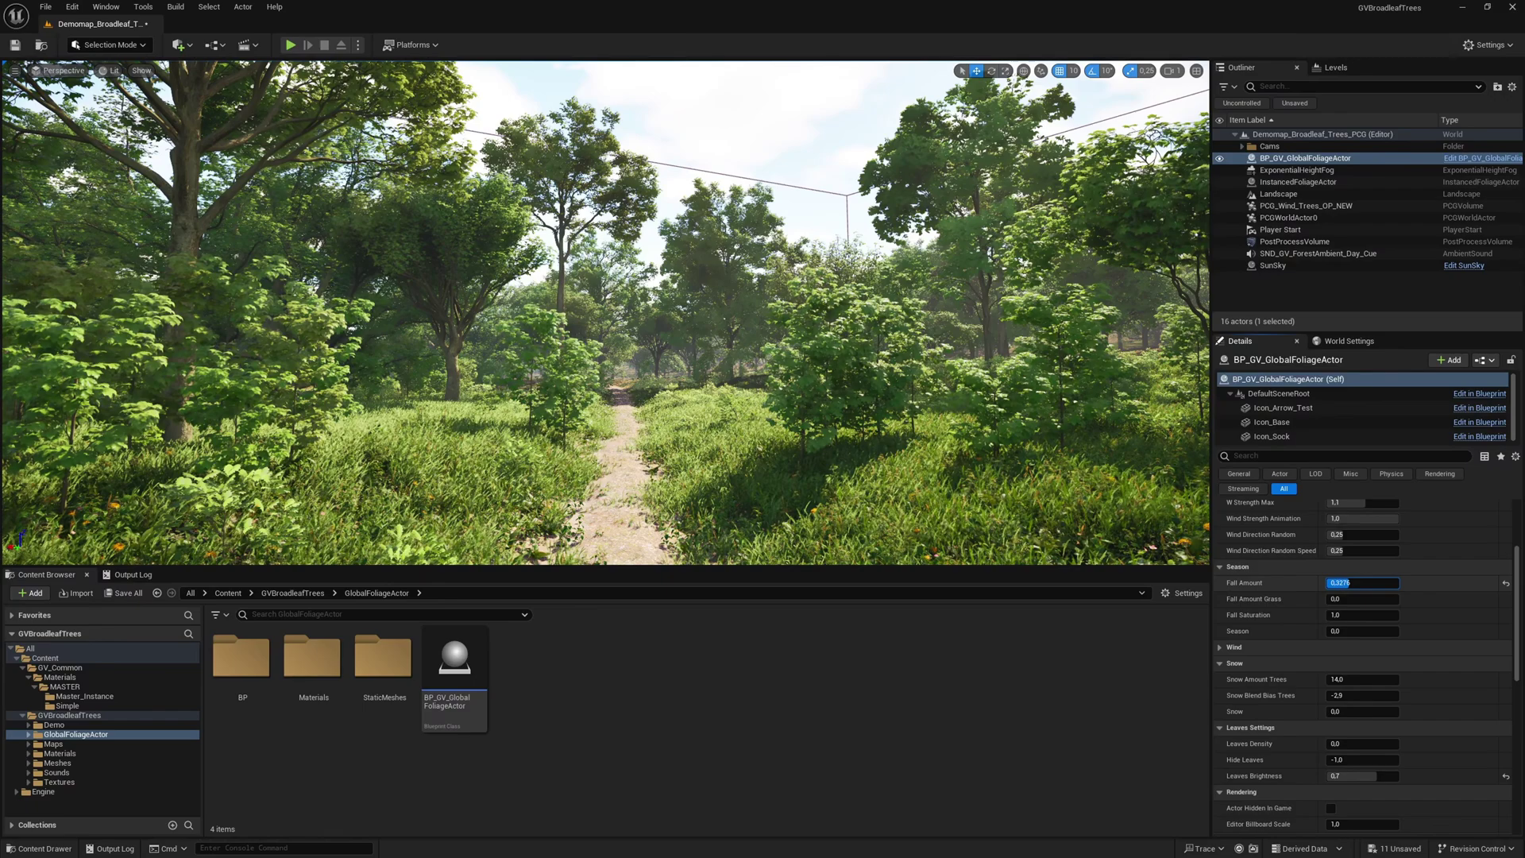
pyautogui.moveTo(1342, 583); pyautogui.dragTo(1360, 582)
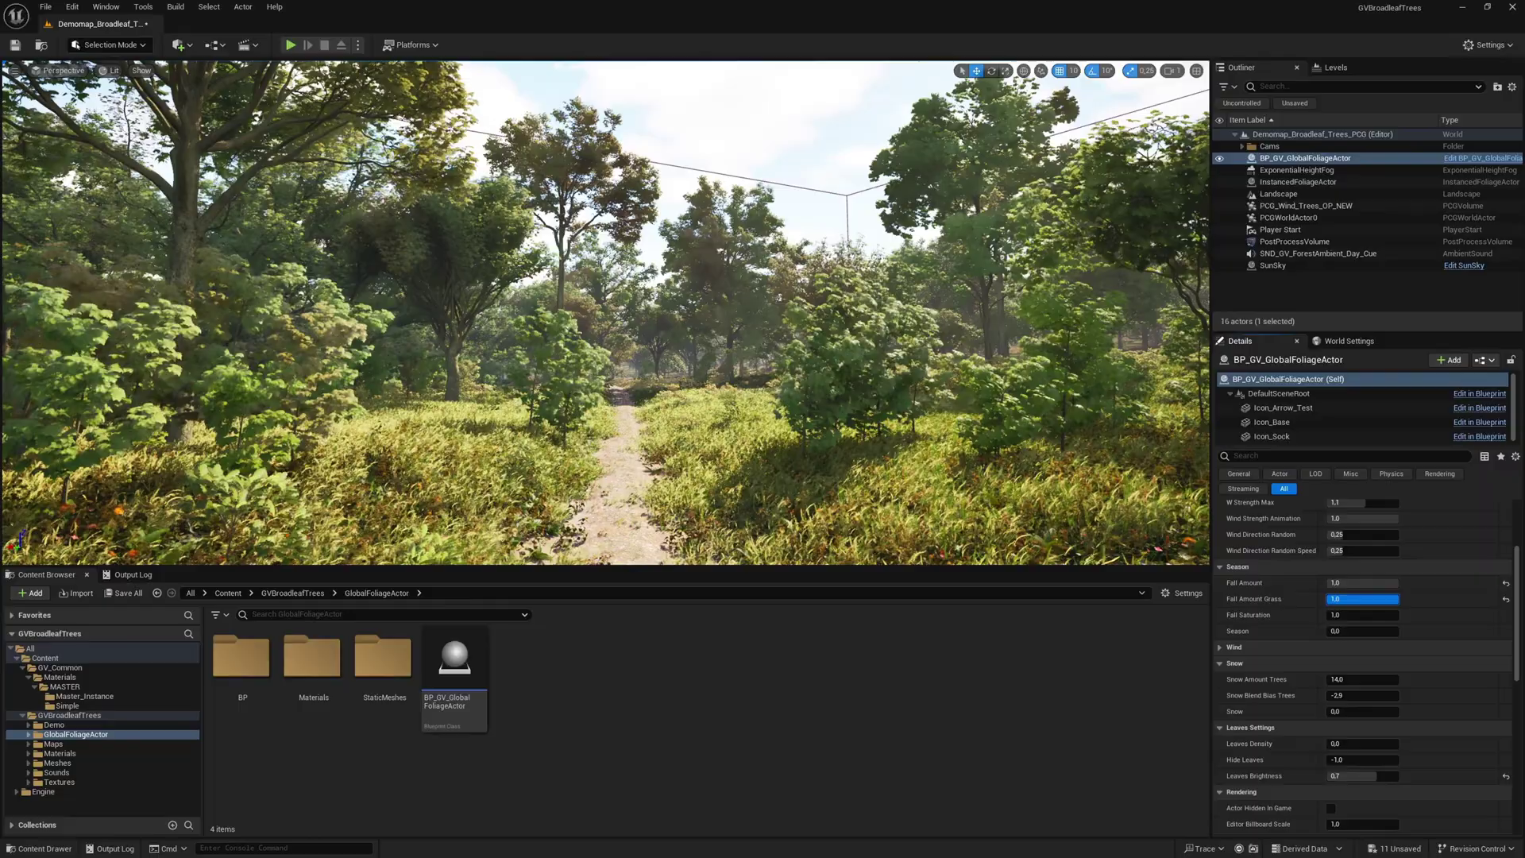
pyautogui.press('Return')
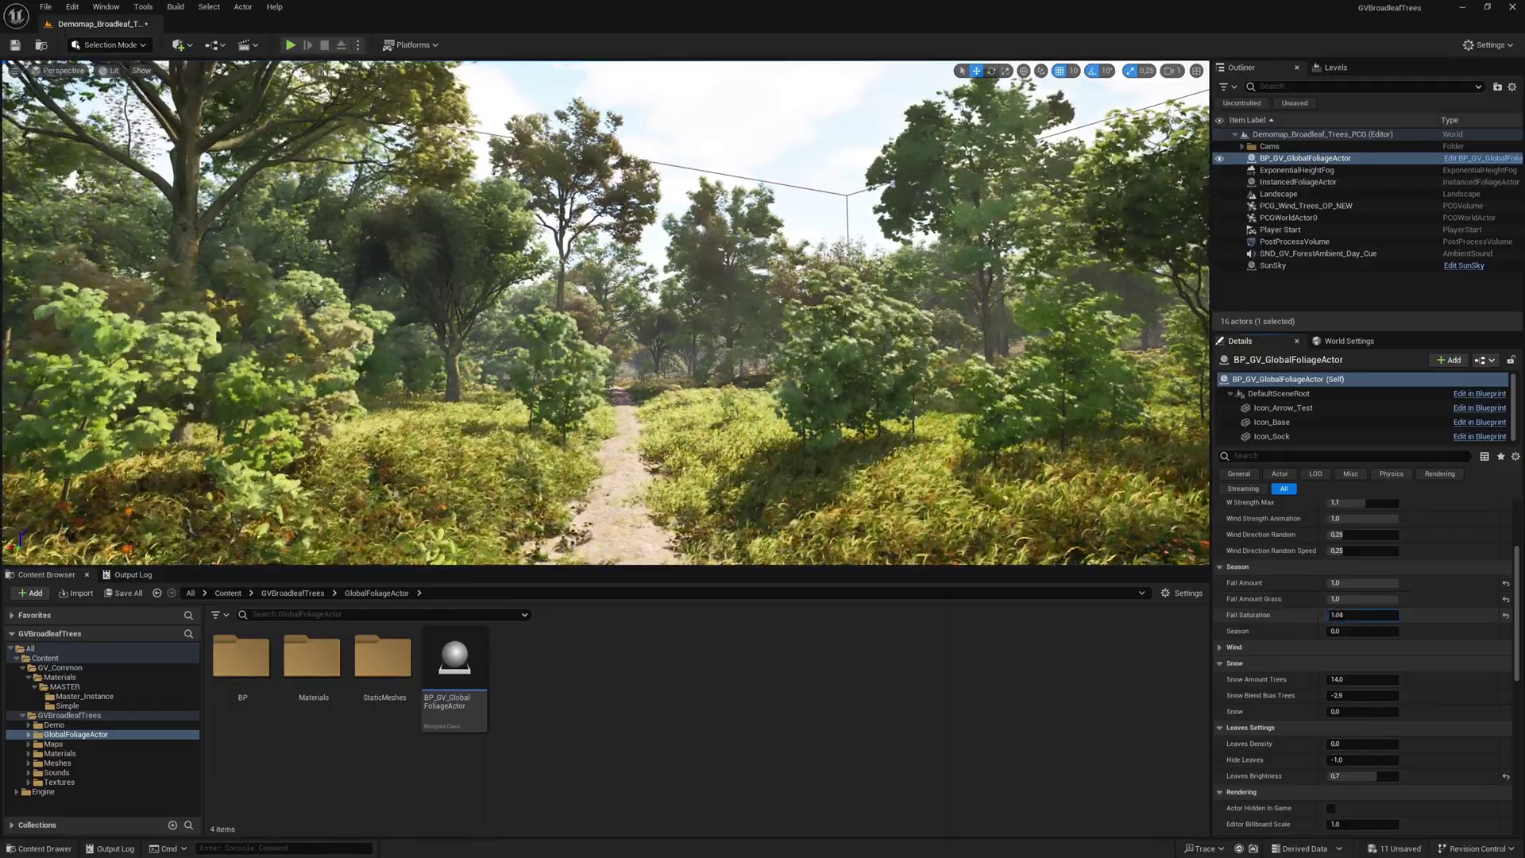
pyautogui.moveTo(1343, 615)
pyautogui.mouseDown()
pyautogui.moveTo(1391, 615)
pyautogui.moveTo(1335, 616)
pyautogui.mouseUp()
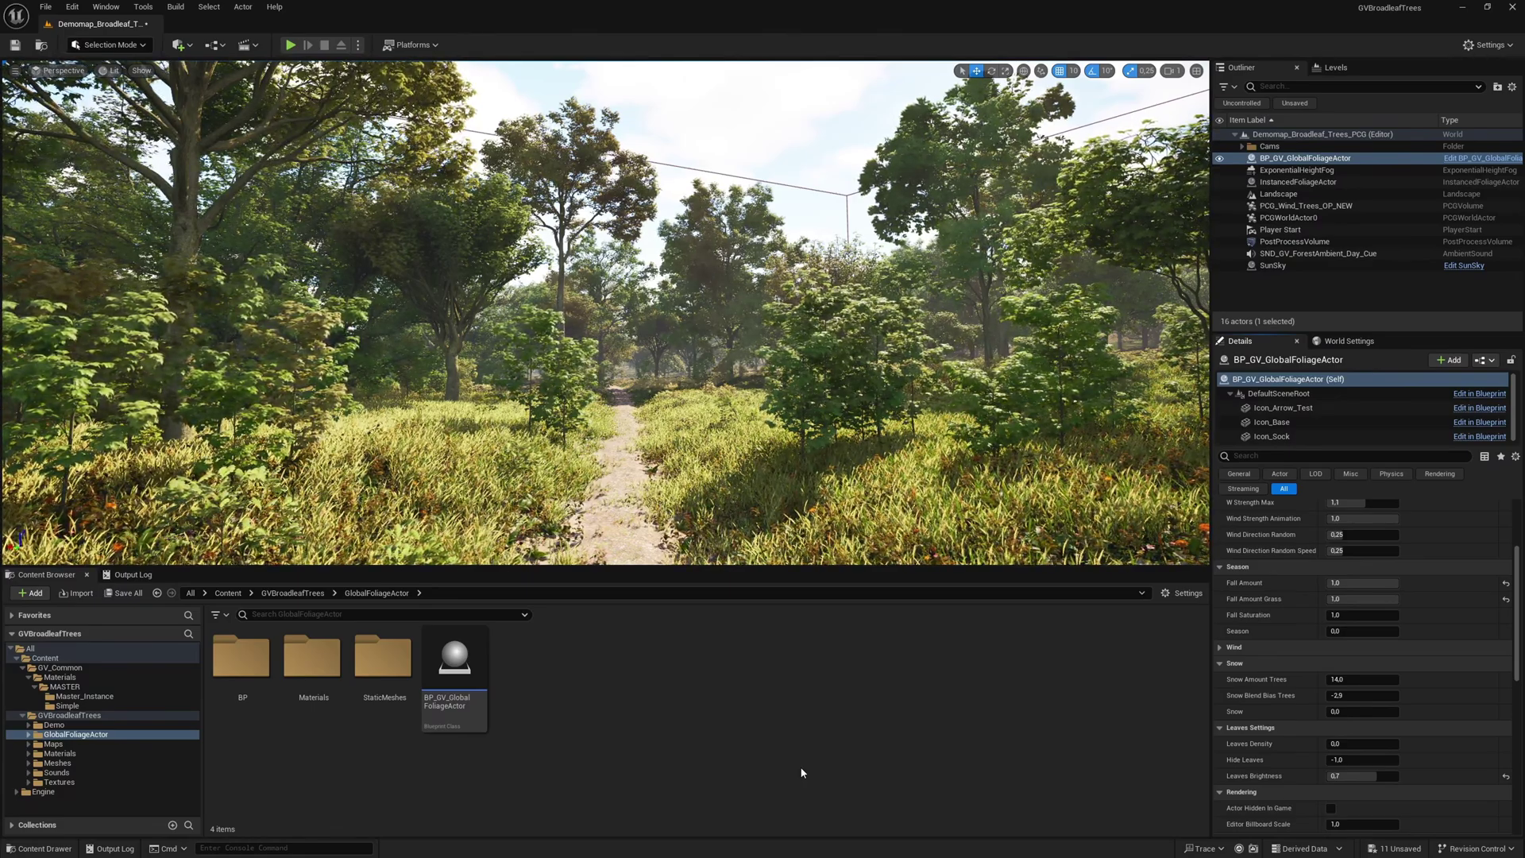
# Step: Browse to GVBroadleafTrees > Textures > ColorVari and select T_Color_Vari_B
pyautogui.click(29, 753)
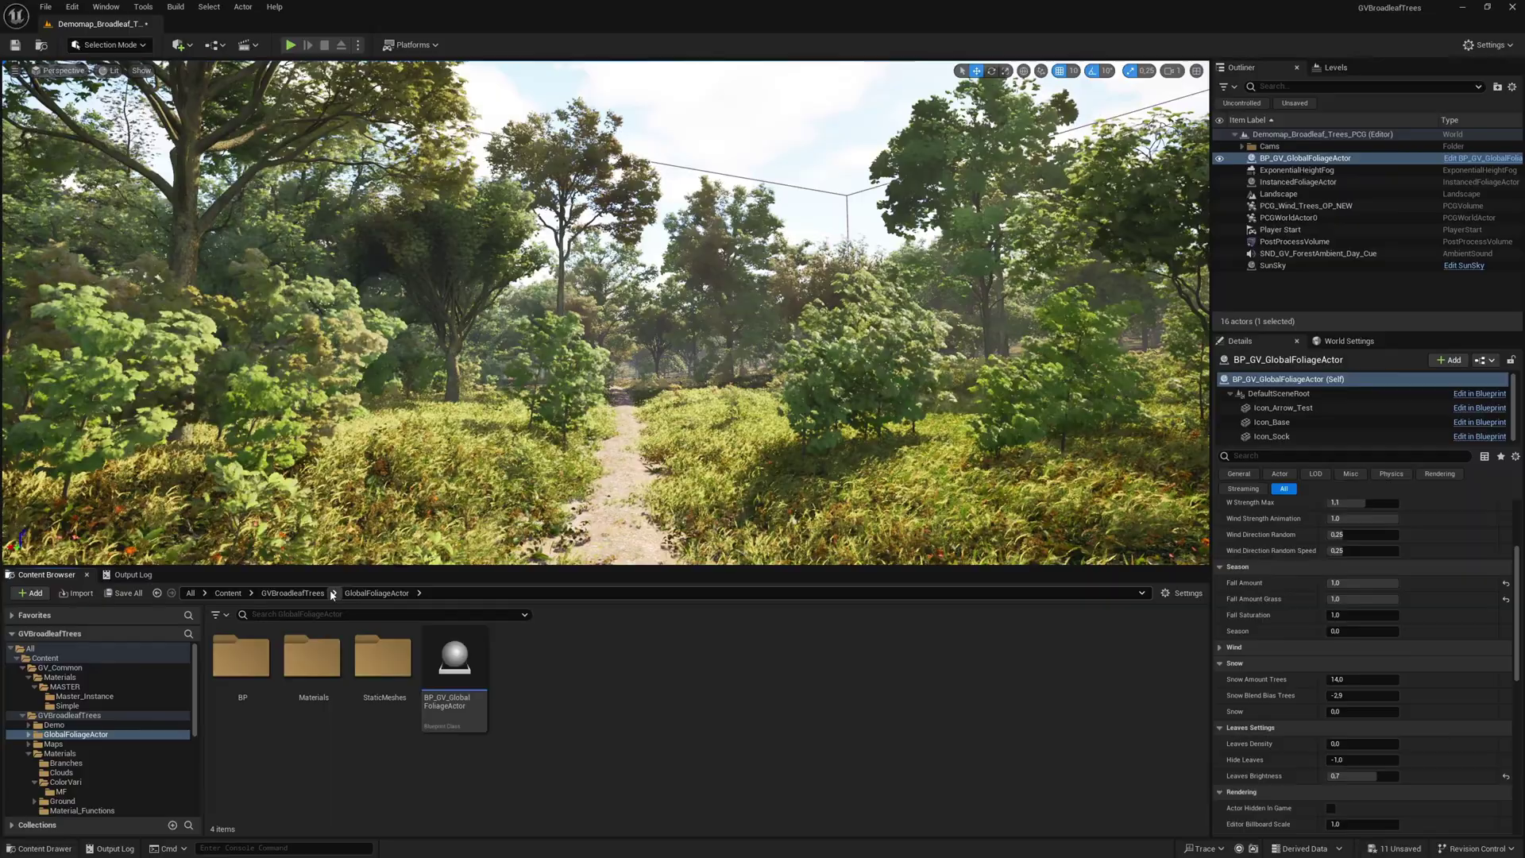
pyautogui.click(314, 593)
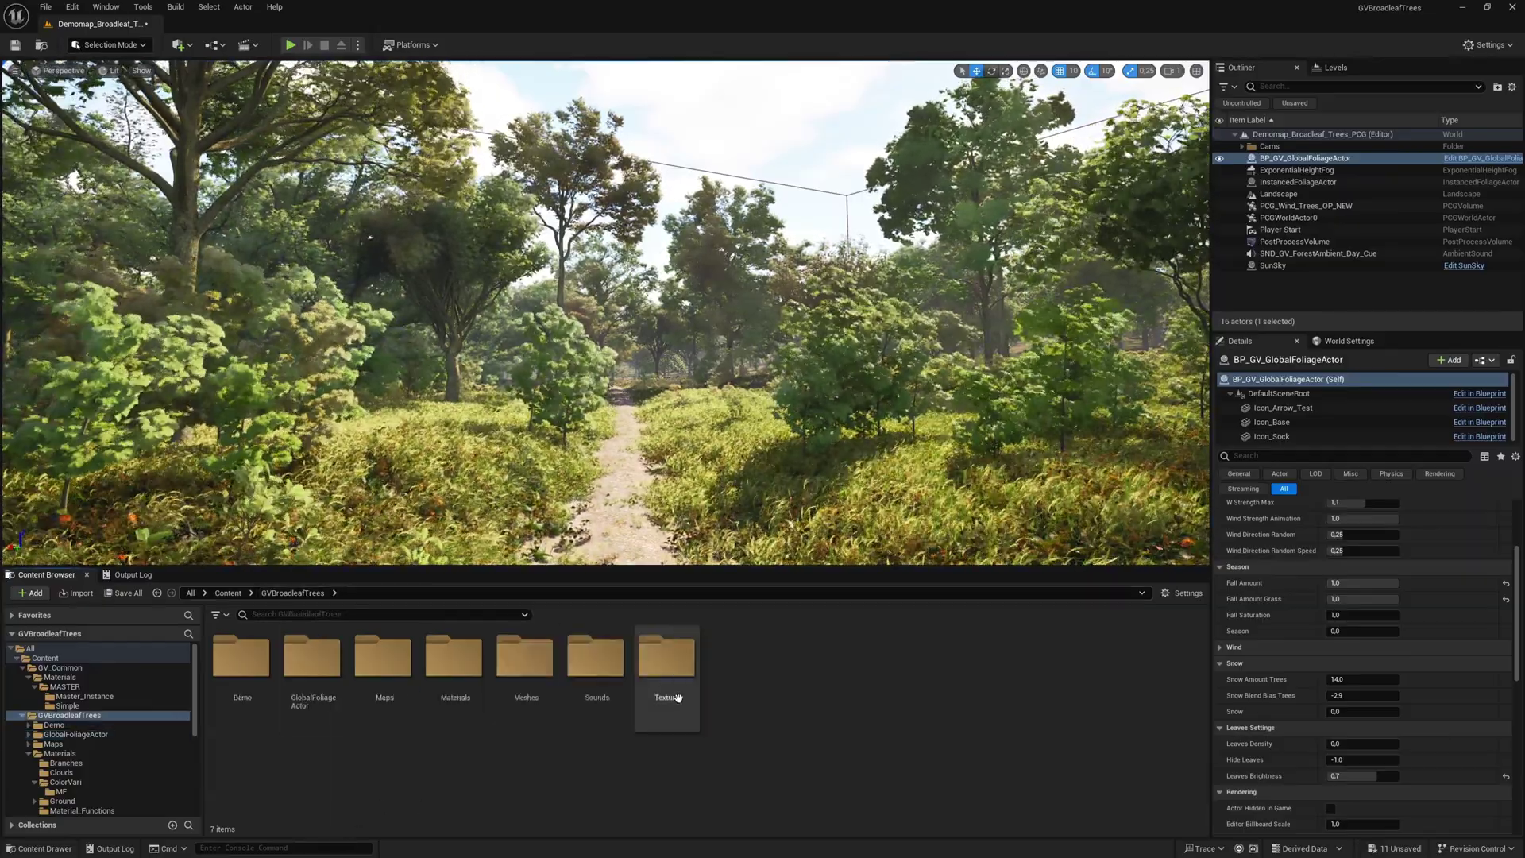
pyautogui.doubleClick(678, 697)
pyautogui.doubleClick(332, 719)
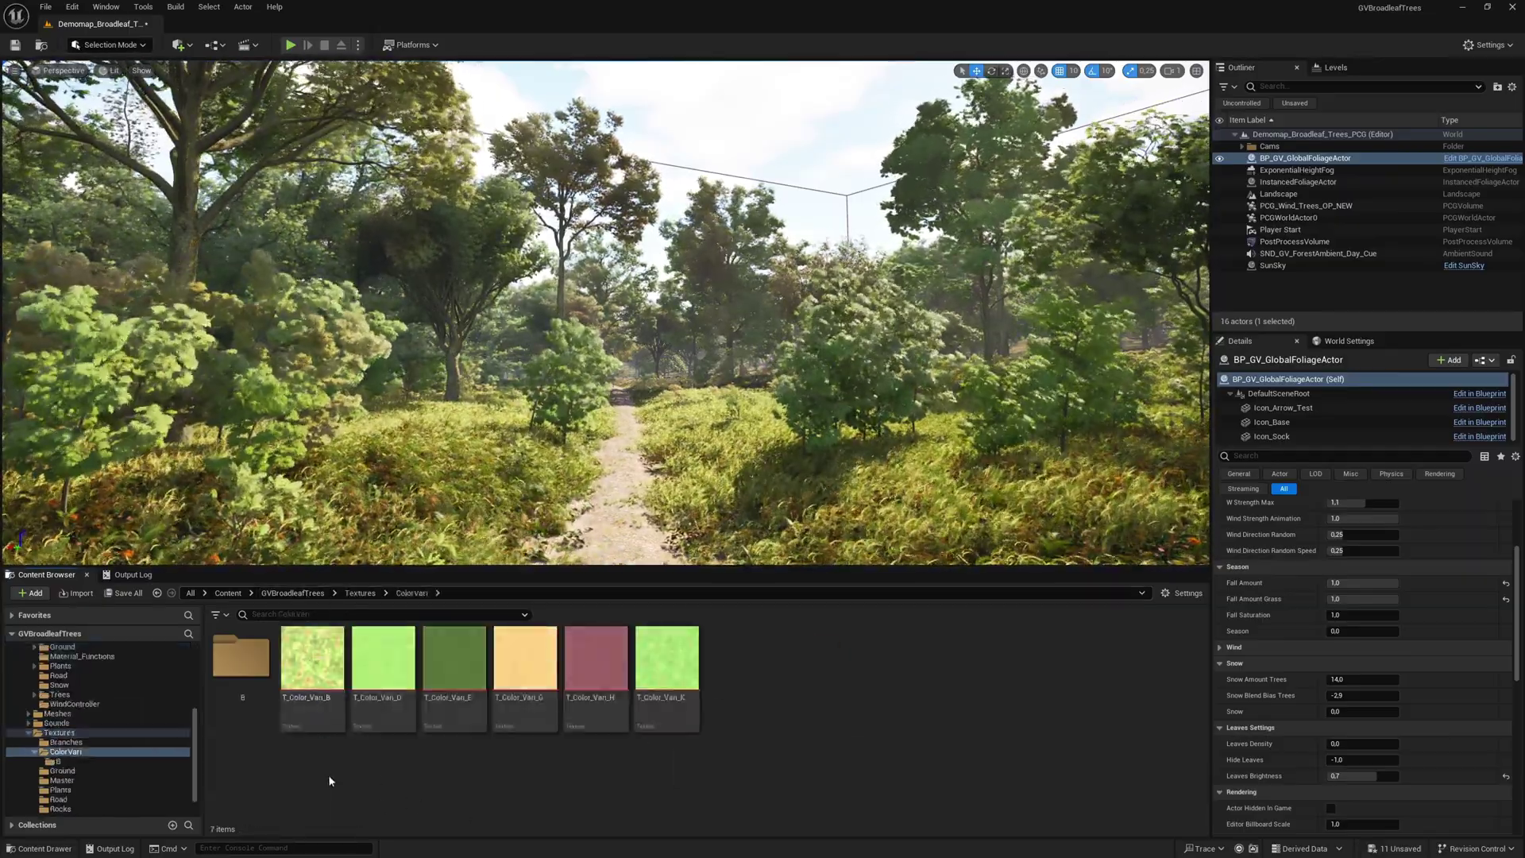
pyautogui.click(312, 719)
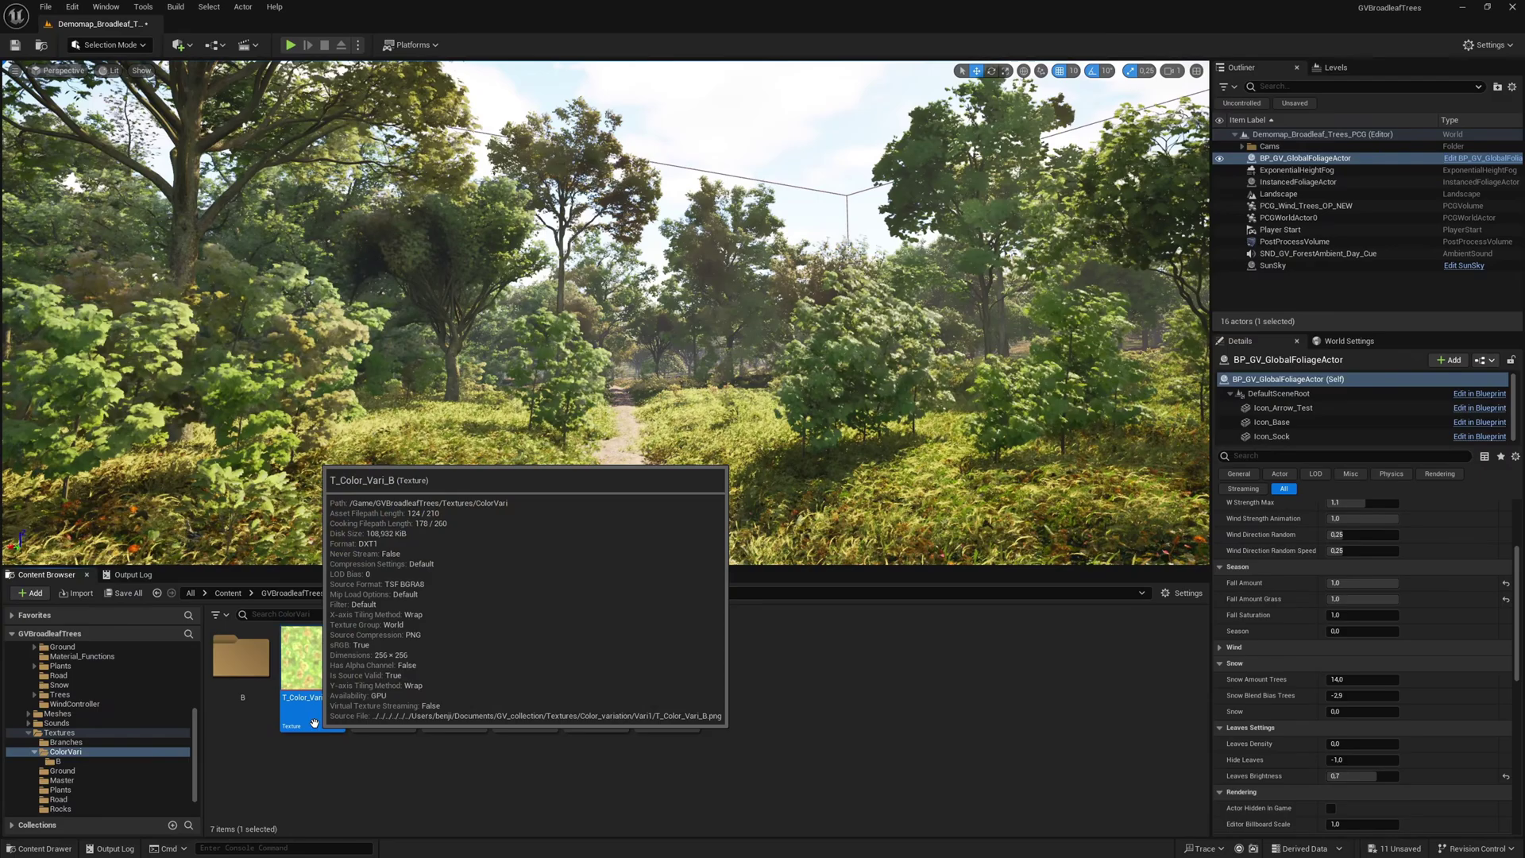
# Step: Set the T_Color_Vari_B texture's Hue adjustment to 320, tinting the foliage pink-red
pyautogui.doubleClick(314, 723)
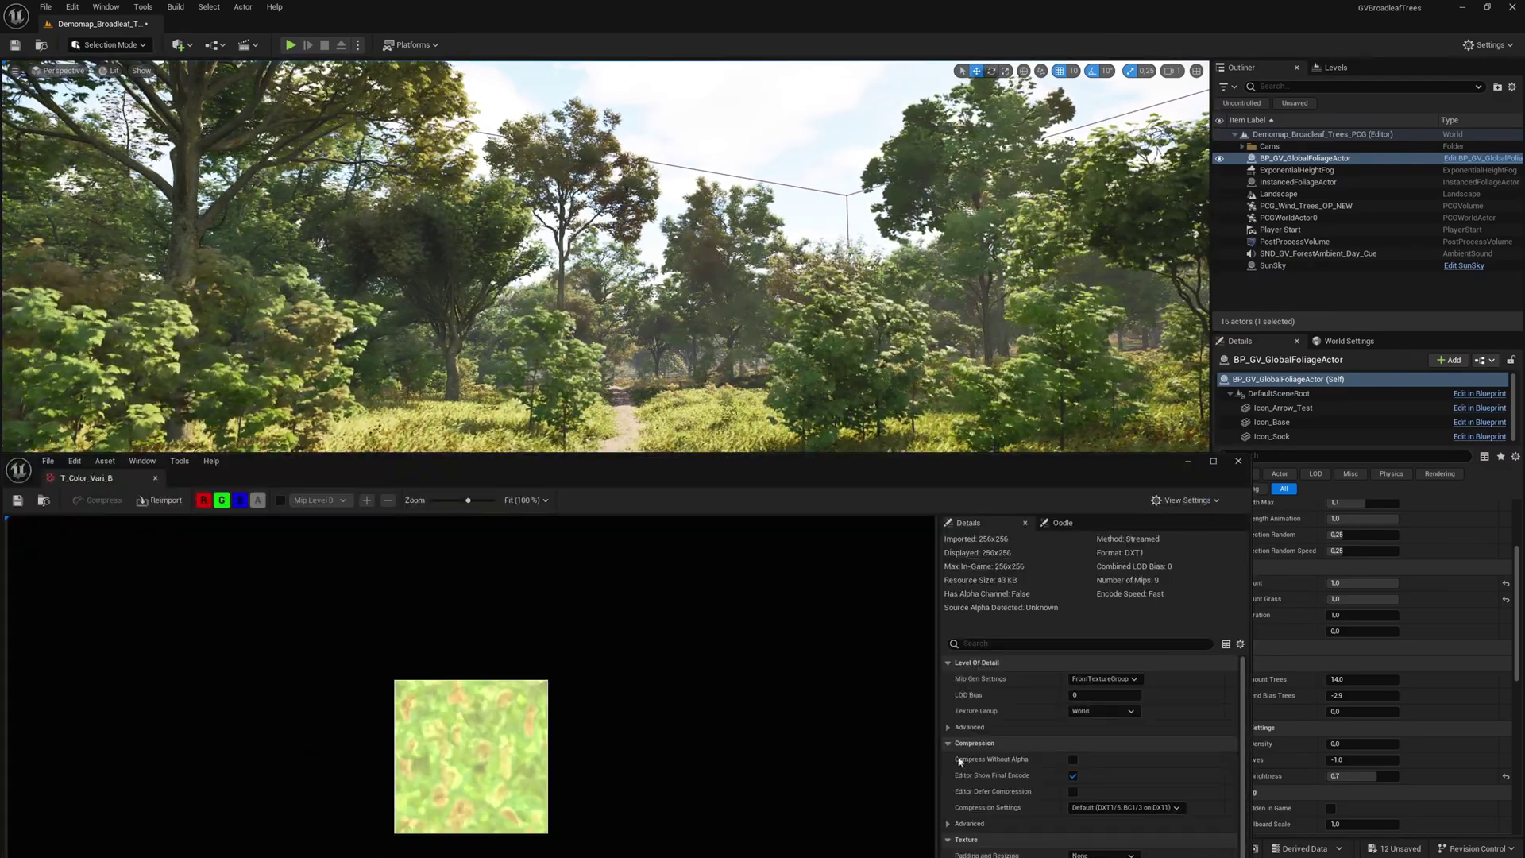
pyautogui.scroll(-5, 1070, 740)
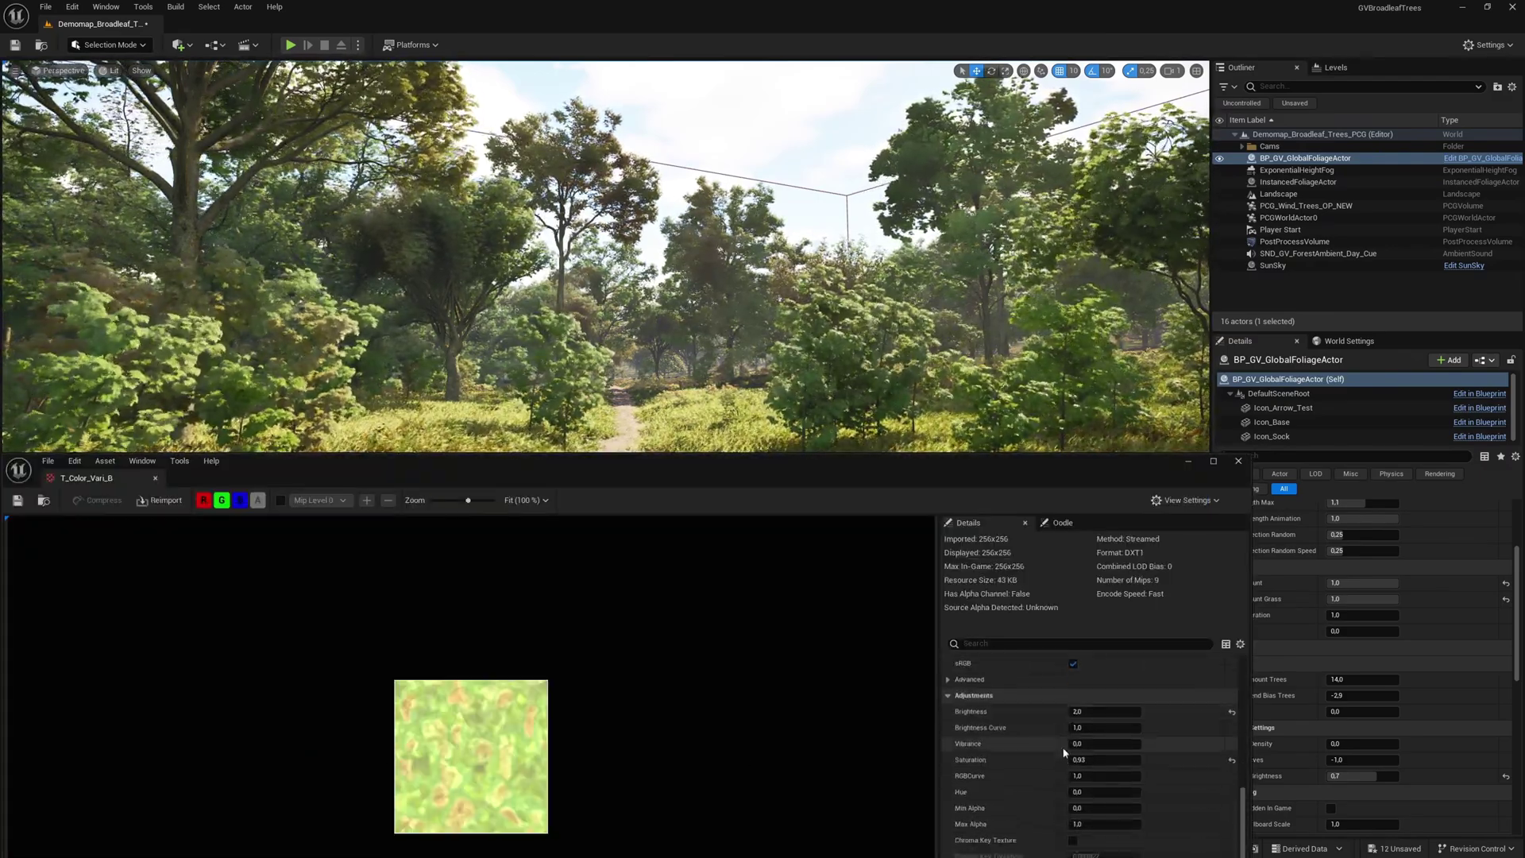
pyautogui.click(1103, 794)
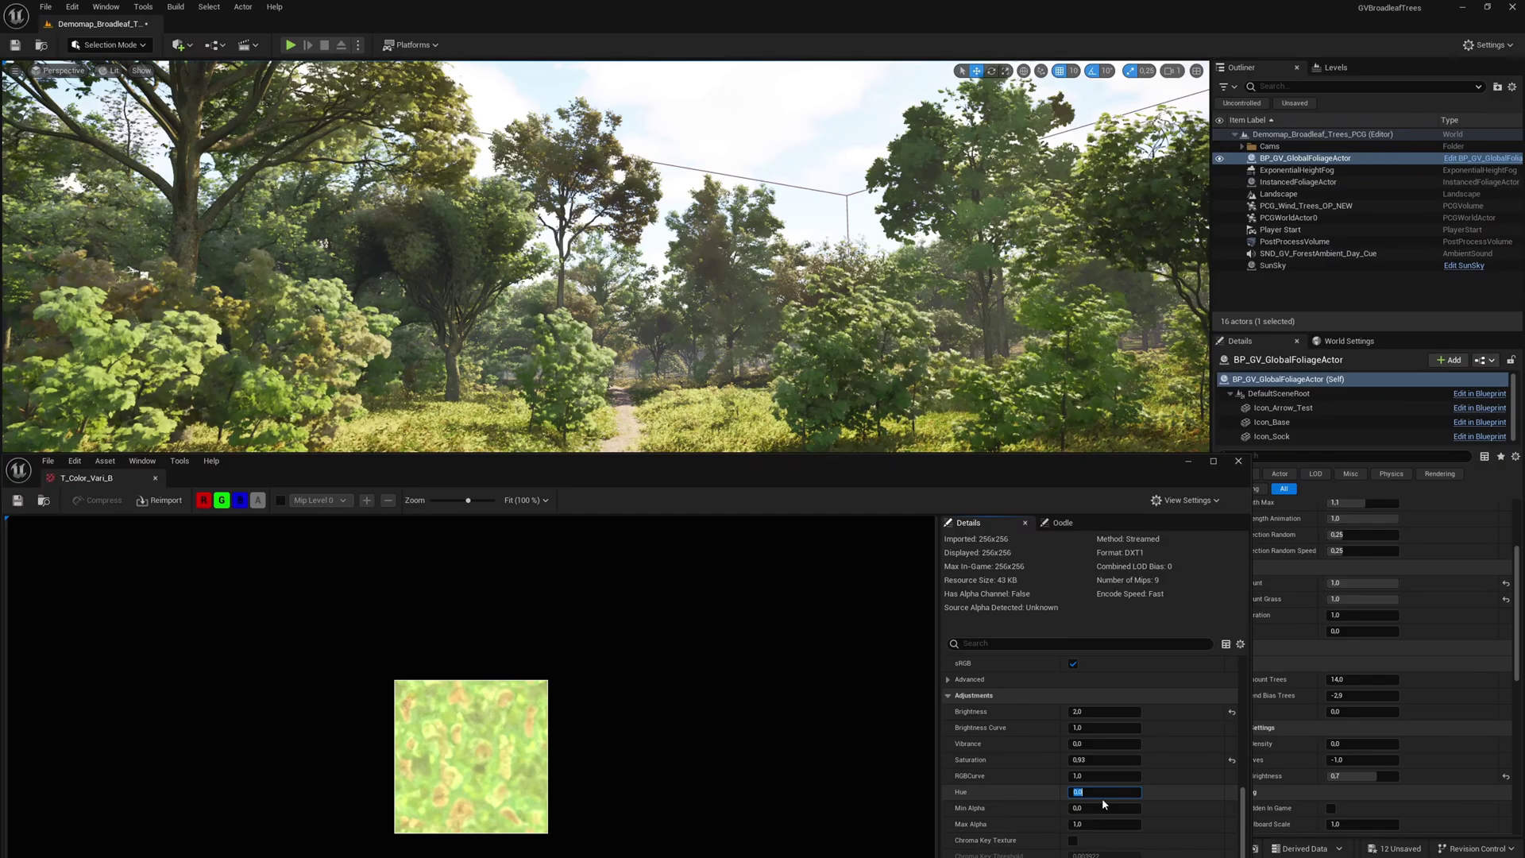
pyautogui.write('320')
pyautogui.press('Return')
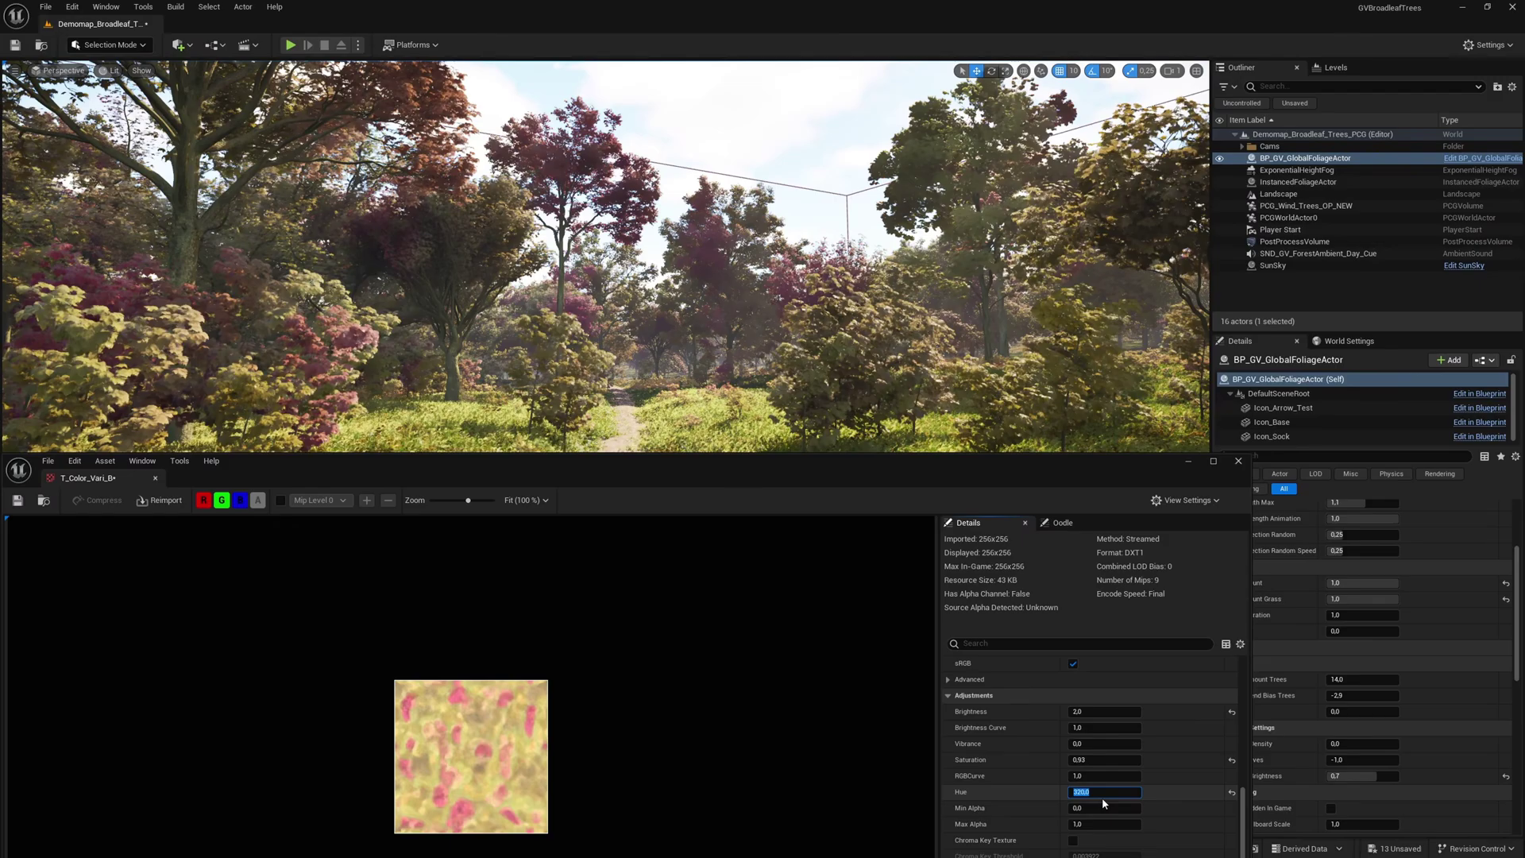
pyautogui.hotkey('alt', 'Tab')
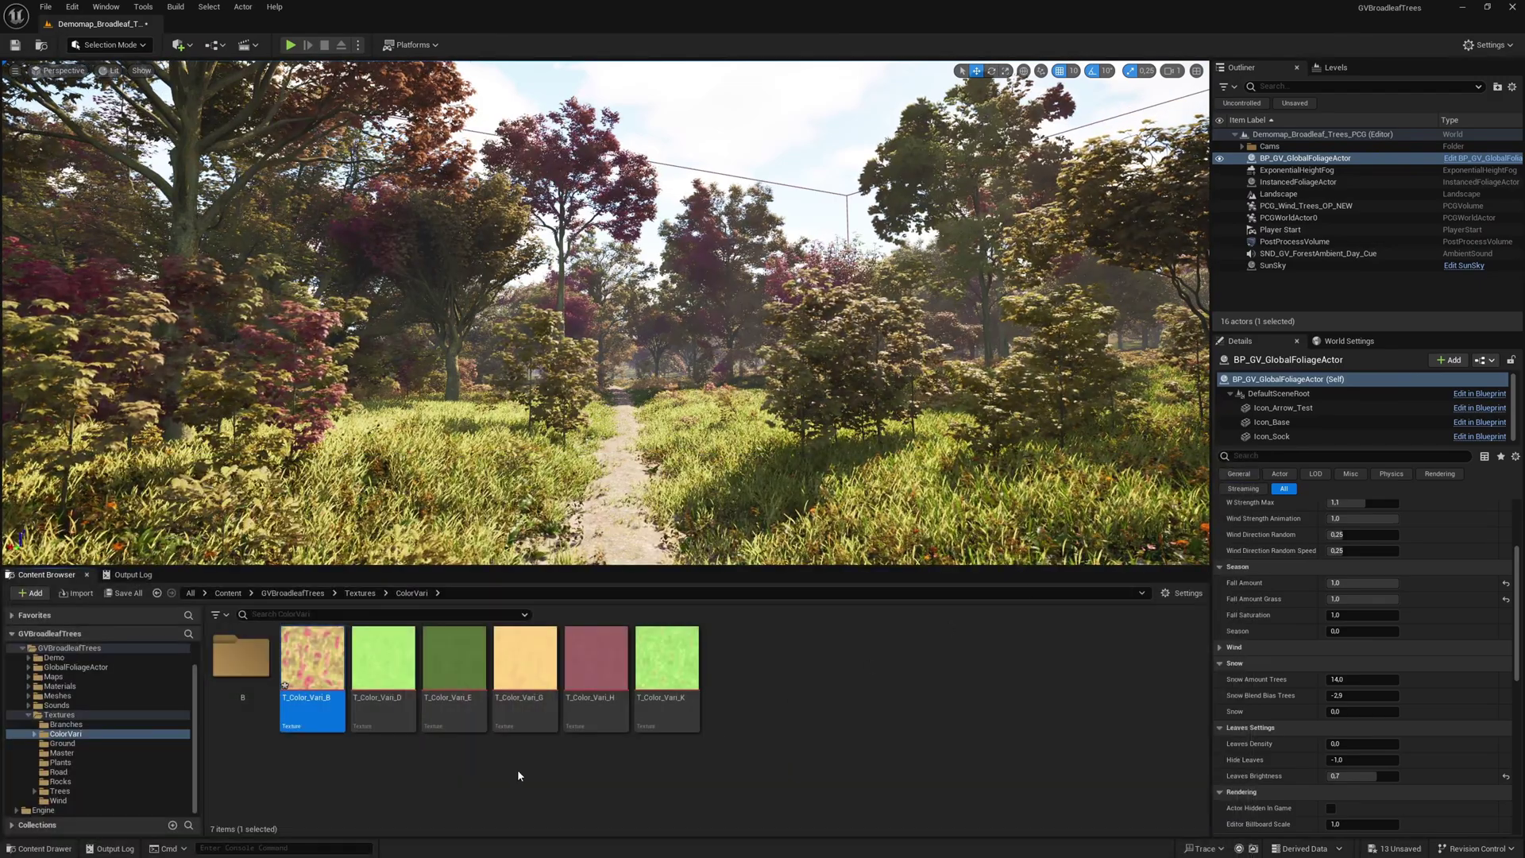
# Step: Navigate to Materials > ColorVari > MF and open MF_FoliageColorVariation_G2
pyautogui.click(292, 593)
pyautogui.click(434, 696)
pyautogui.doubleClick(433, 697)
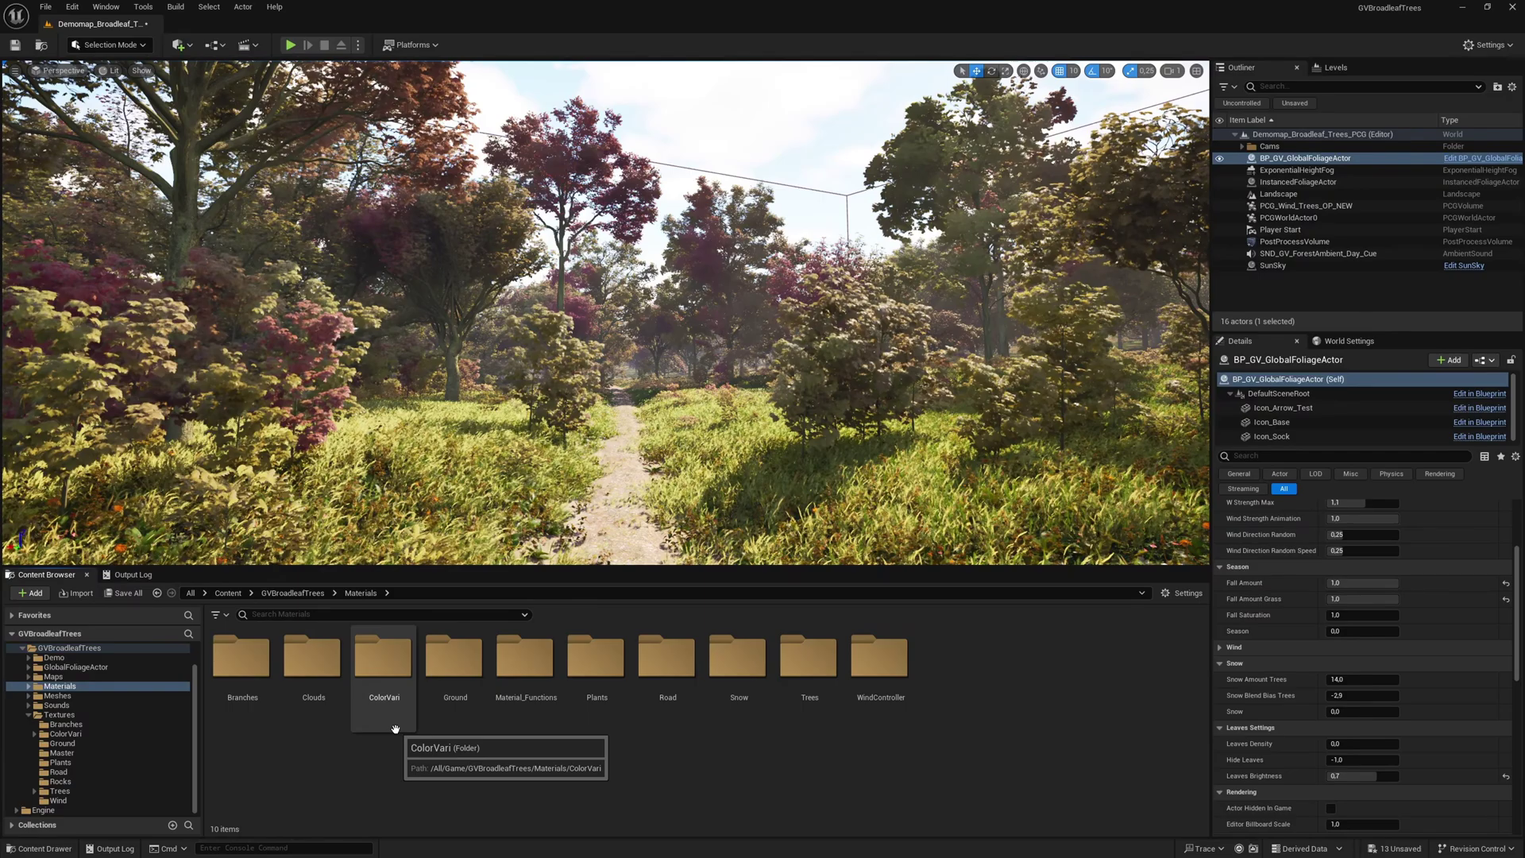
pyautogui.doubleClick(384, 685)
pyautogui.doubleClick(240, 690)
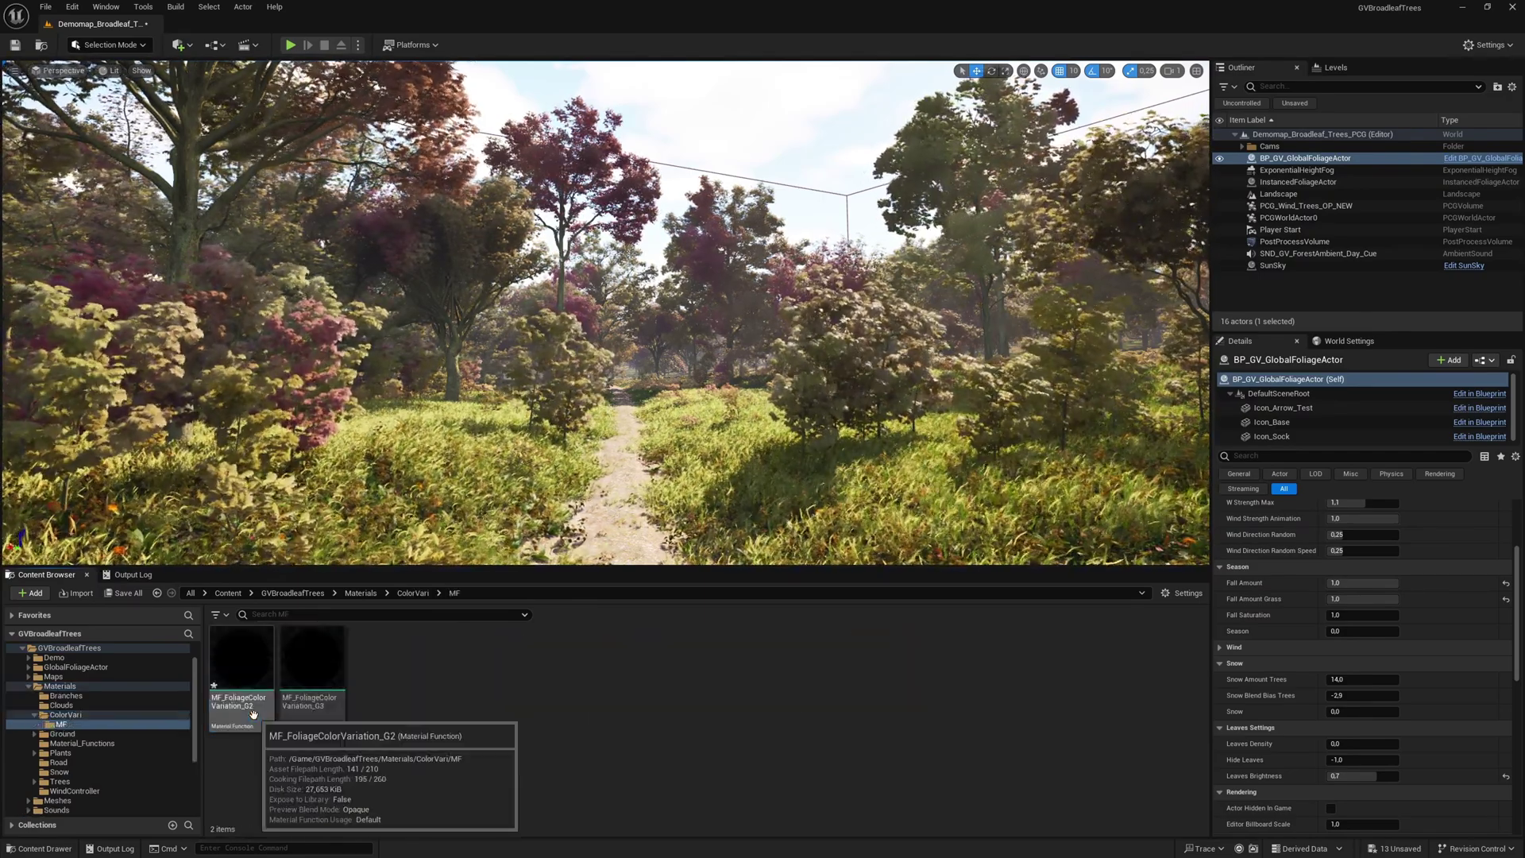
pyautogui.doubleClick(253, 715)
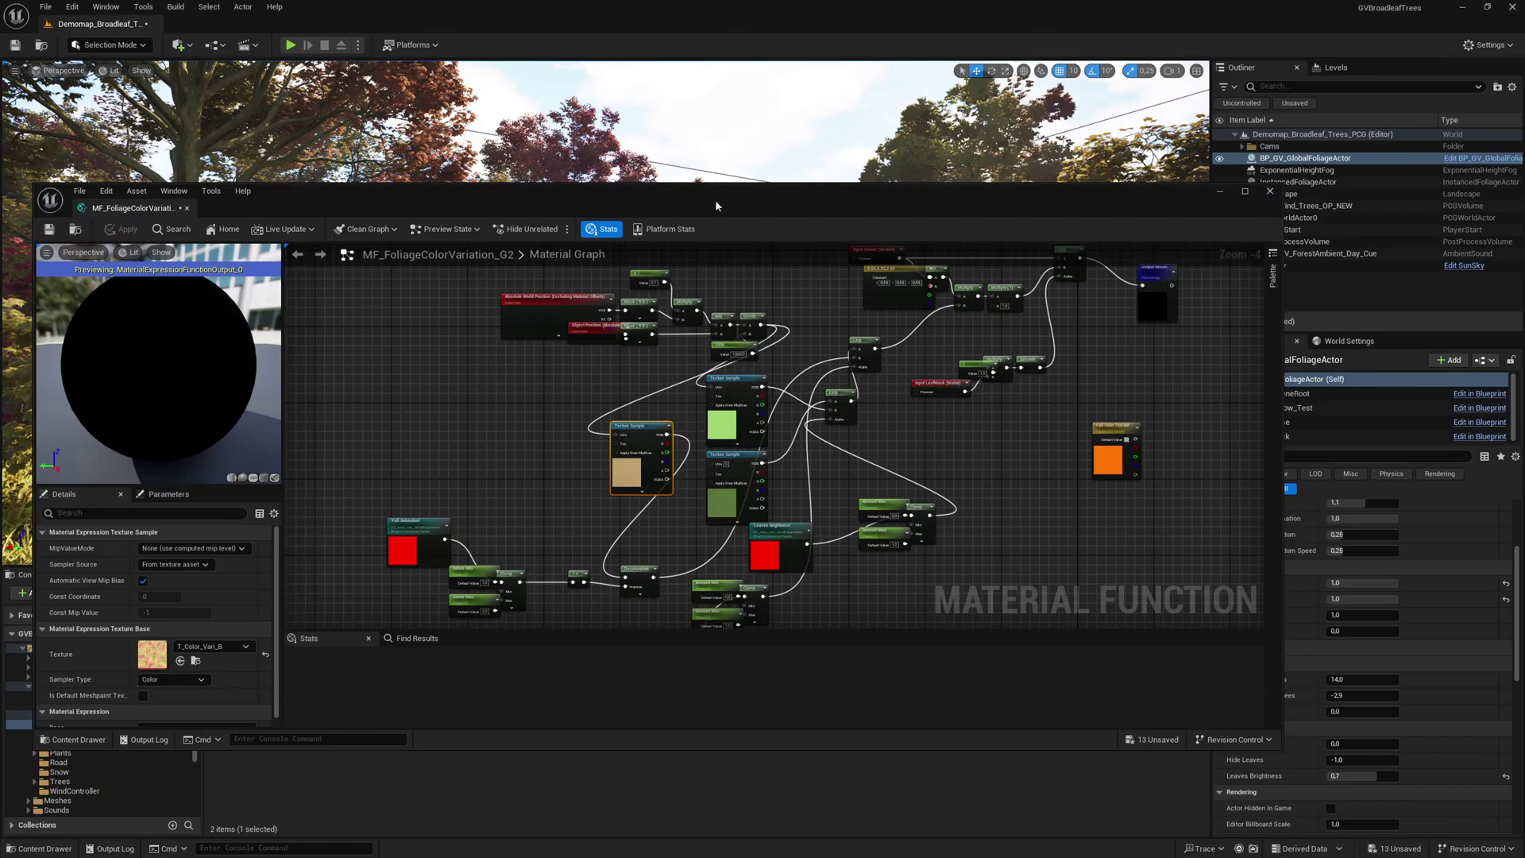
# Step: Change the 1000 Constant node to 250 and apply, then to 3000 and apply again
pyautogui.moveTo(715, 199); pyautogui.dragTo(686, 474)
pyautogui.scroll(2, 705, 646)
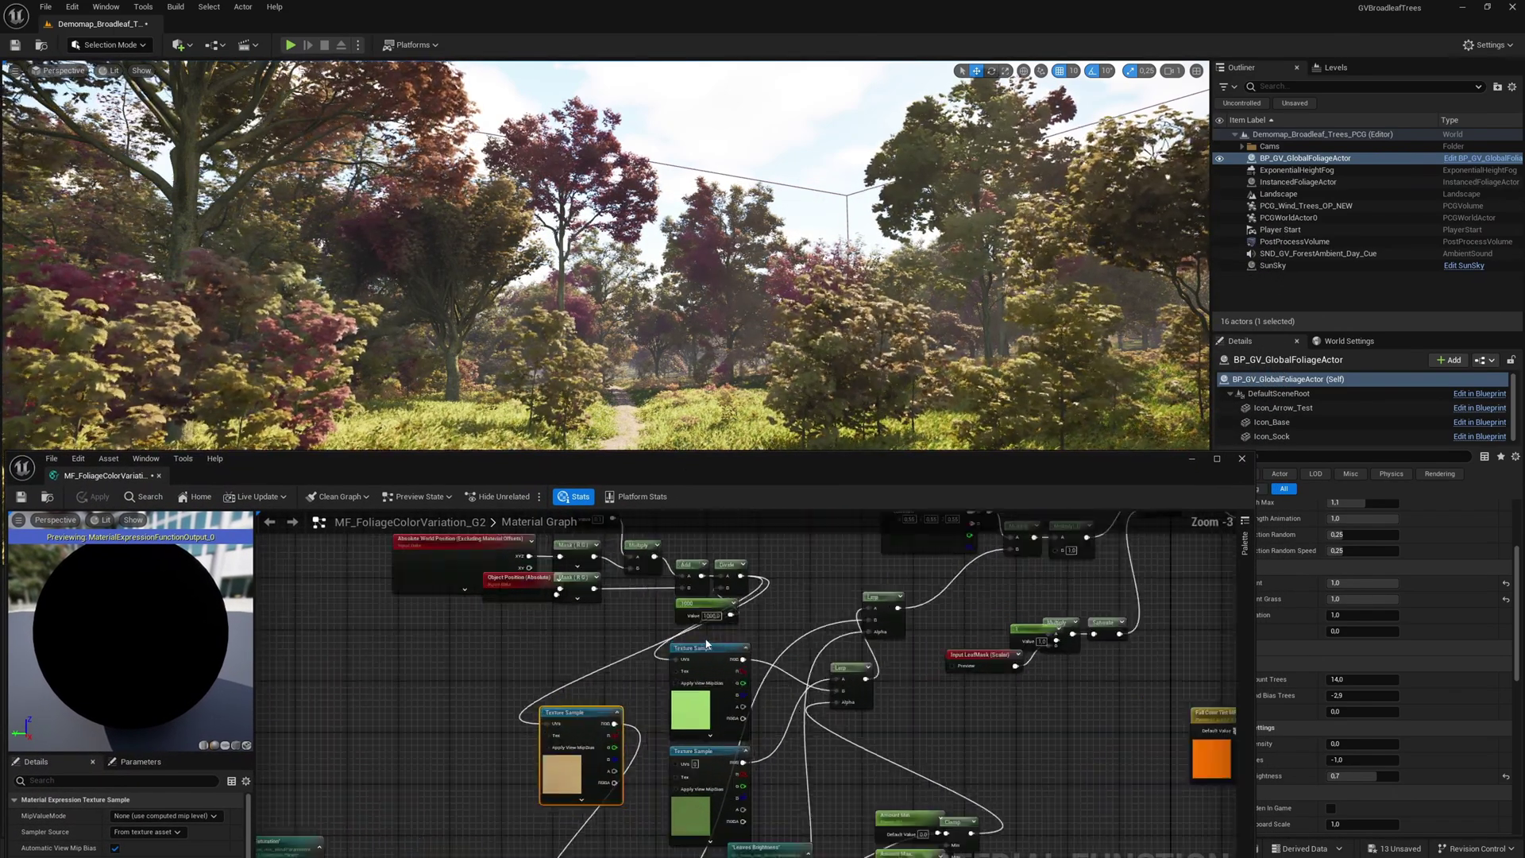
pyautogui.click(726, 617)
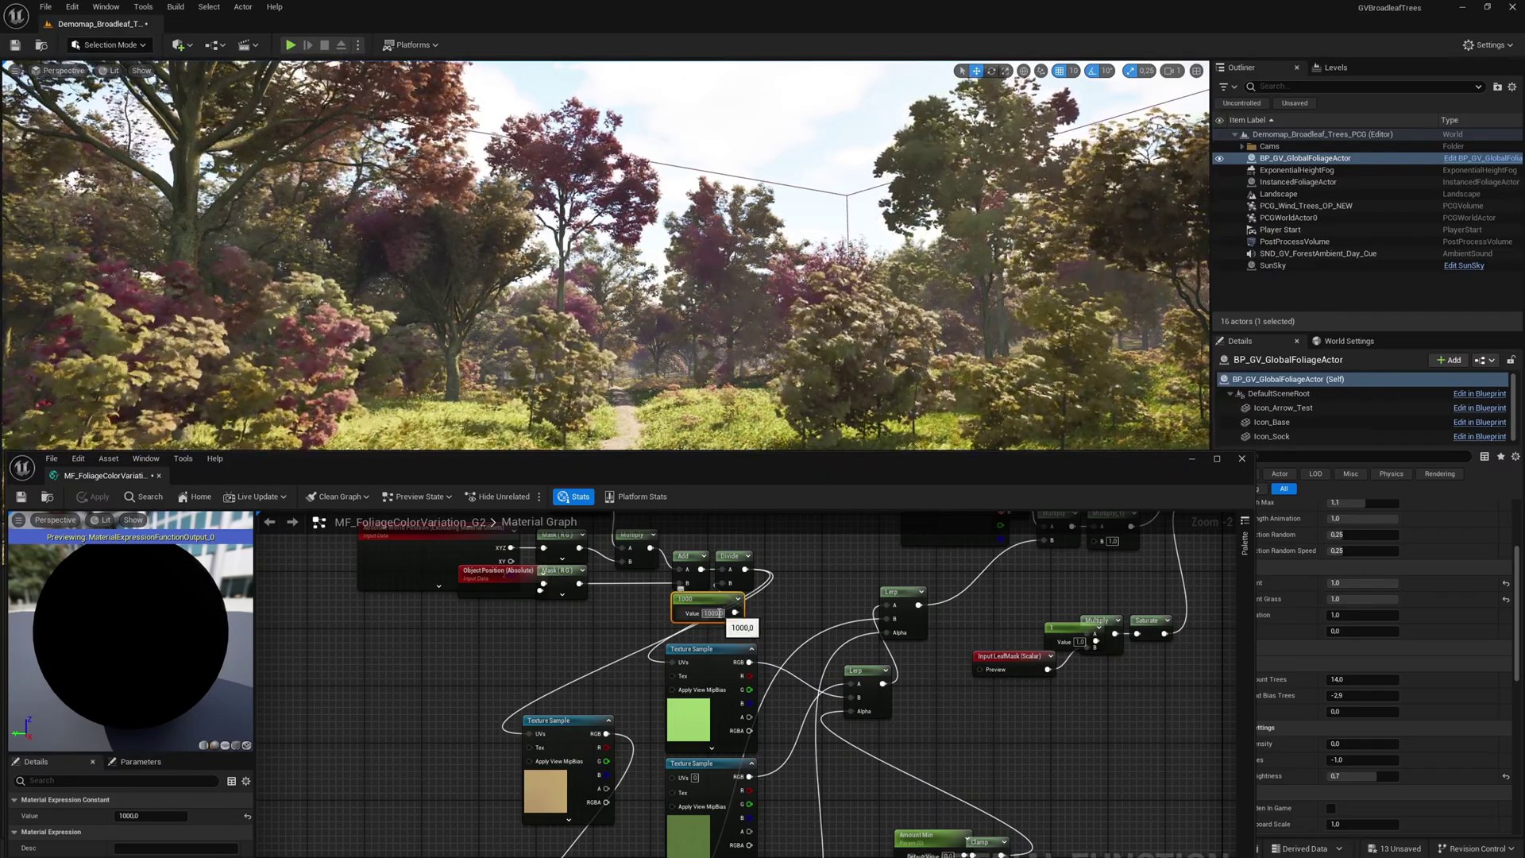
pyautogui.click(147, 816)
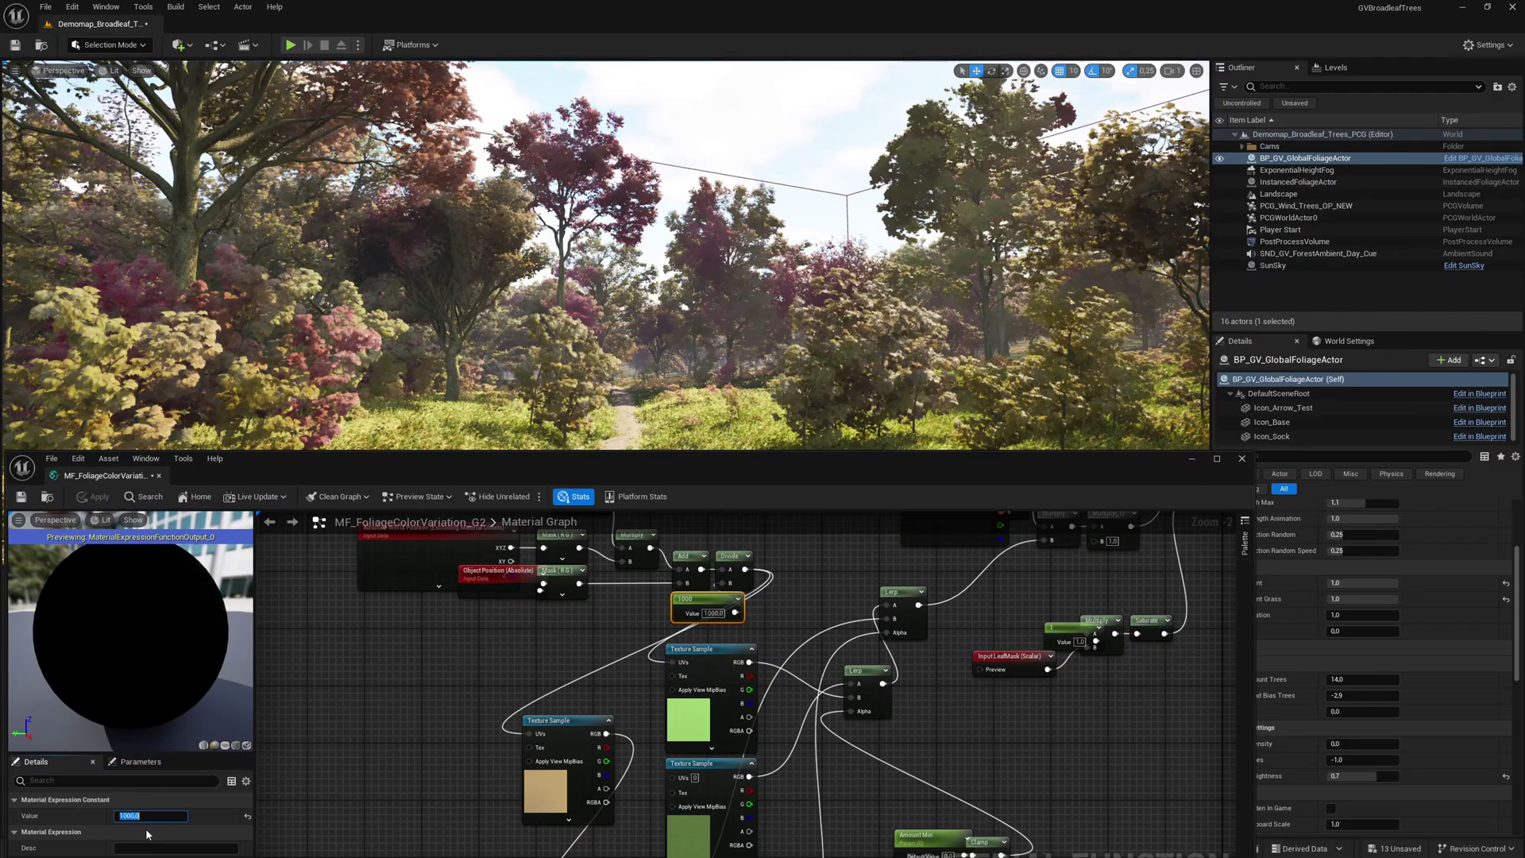
pyautogui.write('250')
pyautogui.press('Return')
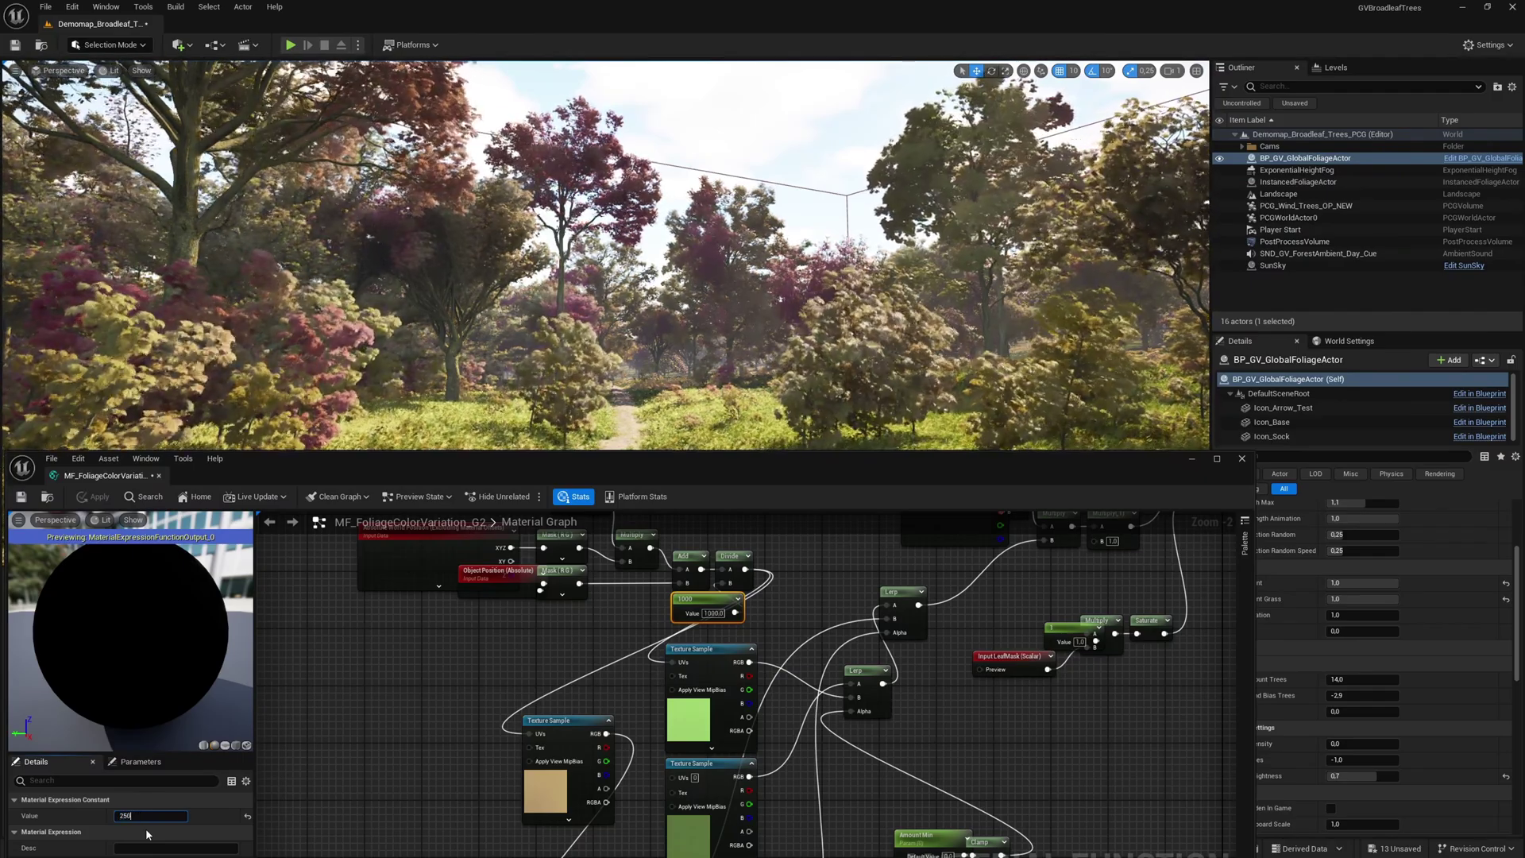
pyautogui.click(97, 498)
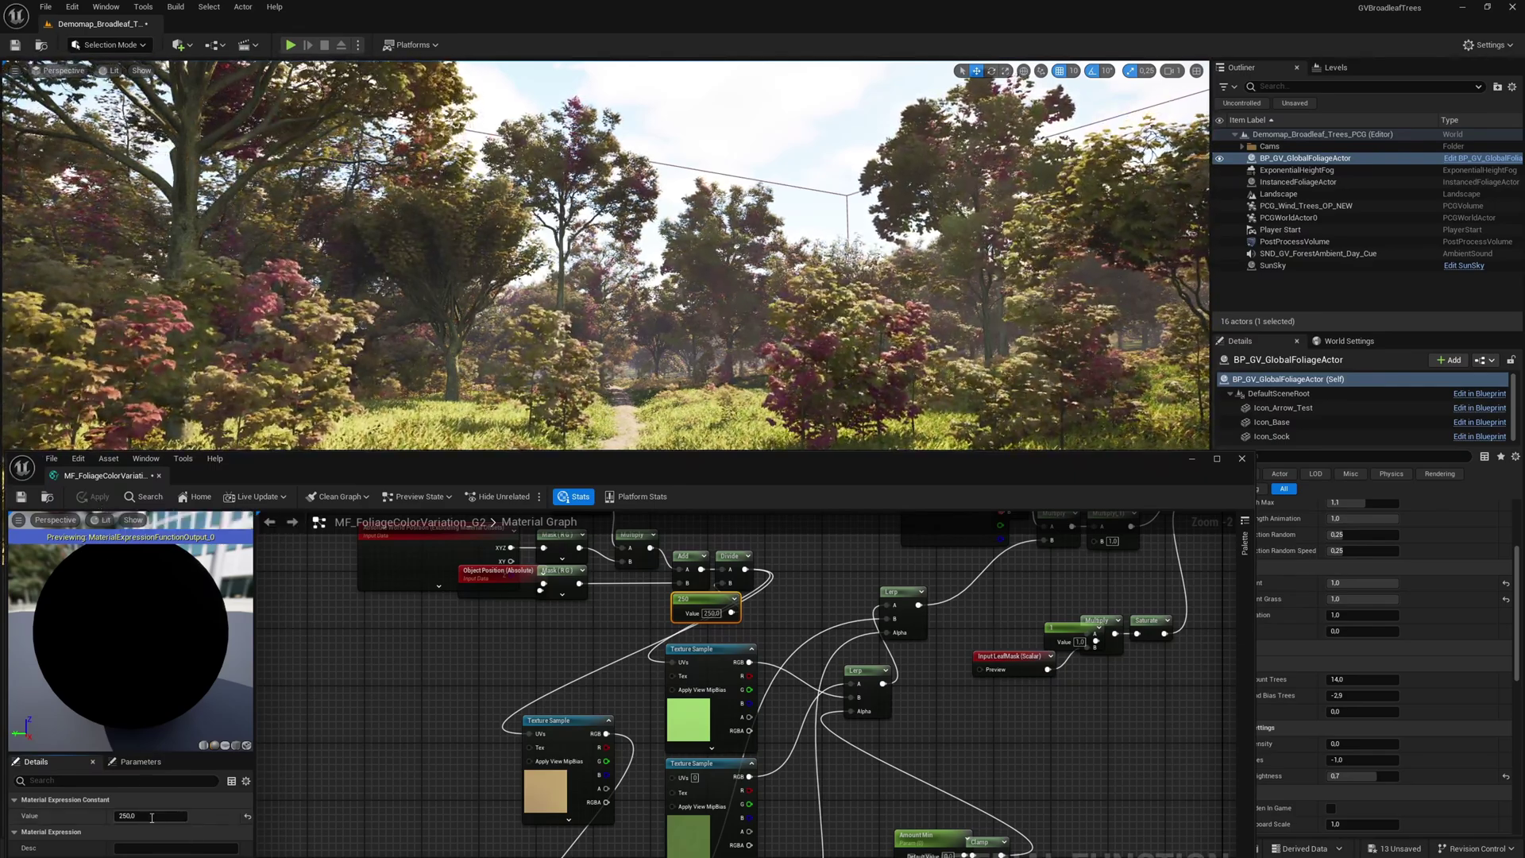
pyautogui.press('Return')
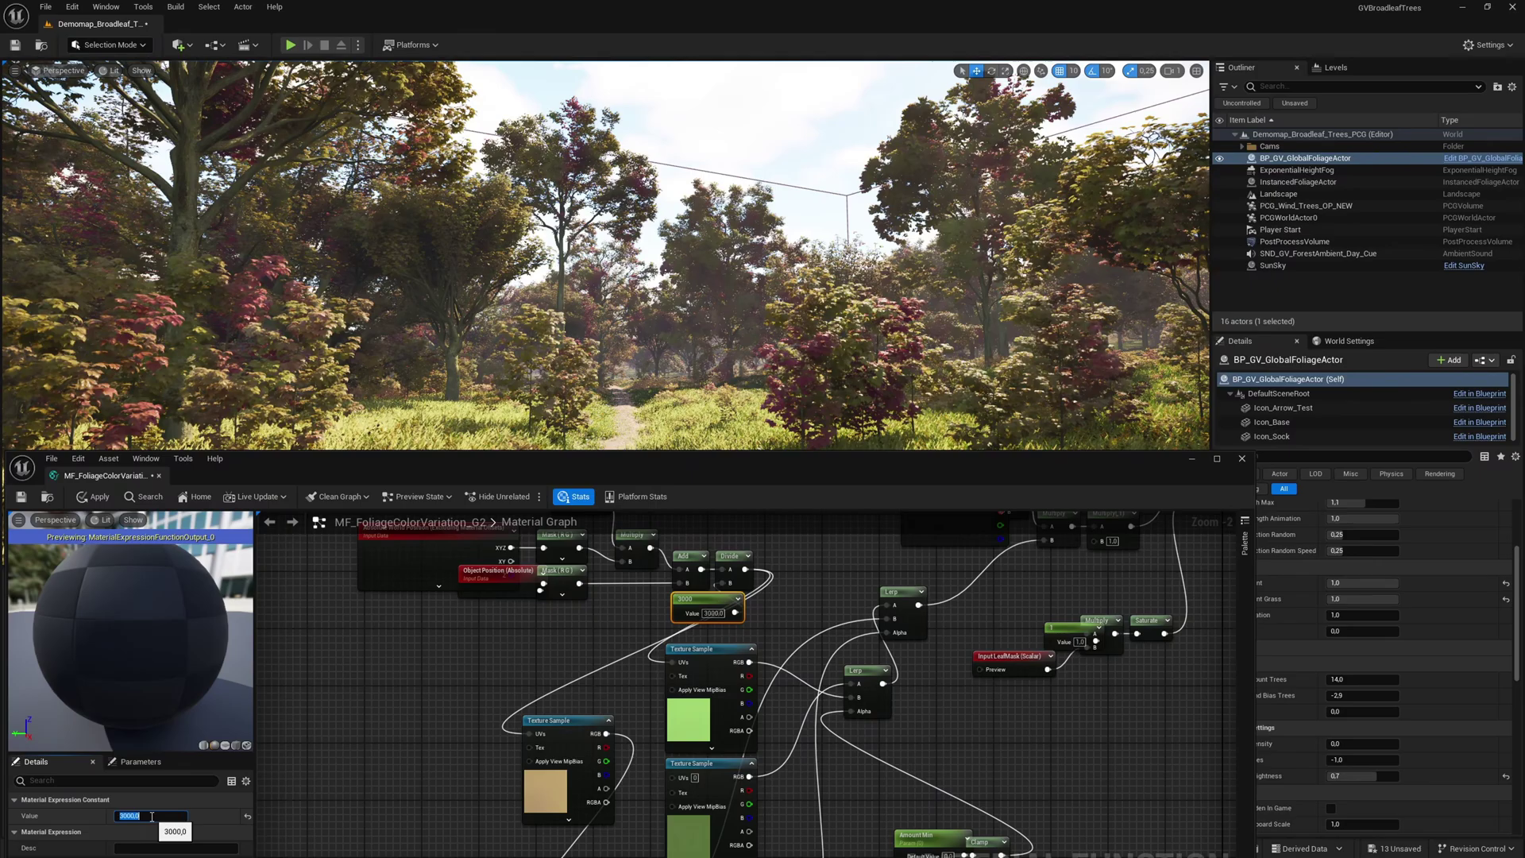
pyautogui.click(96, 498)
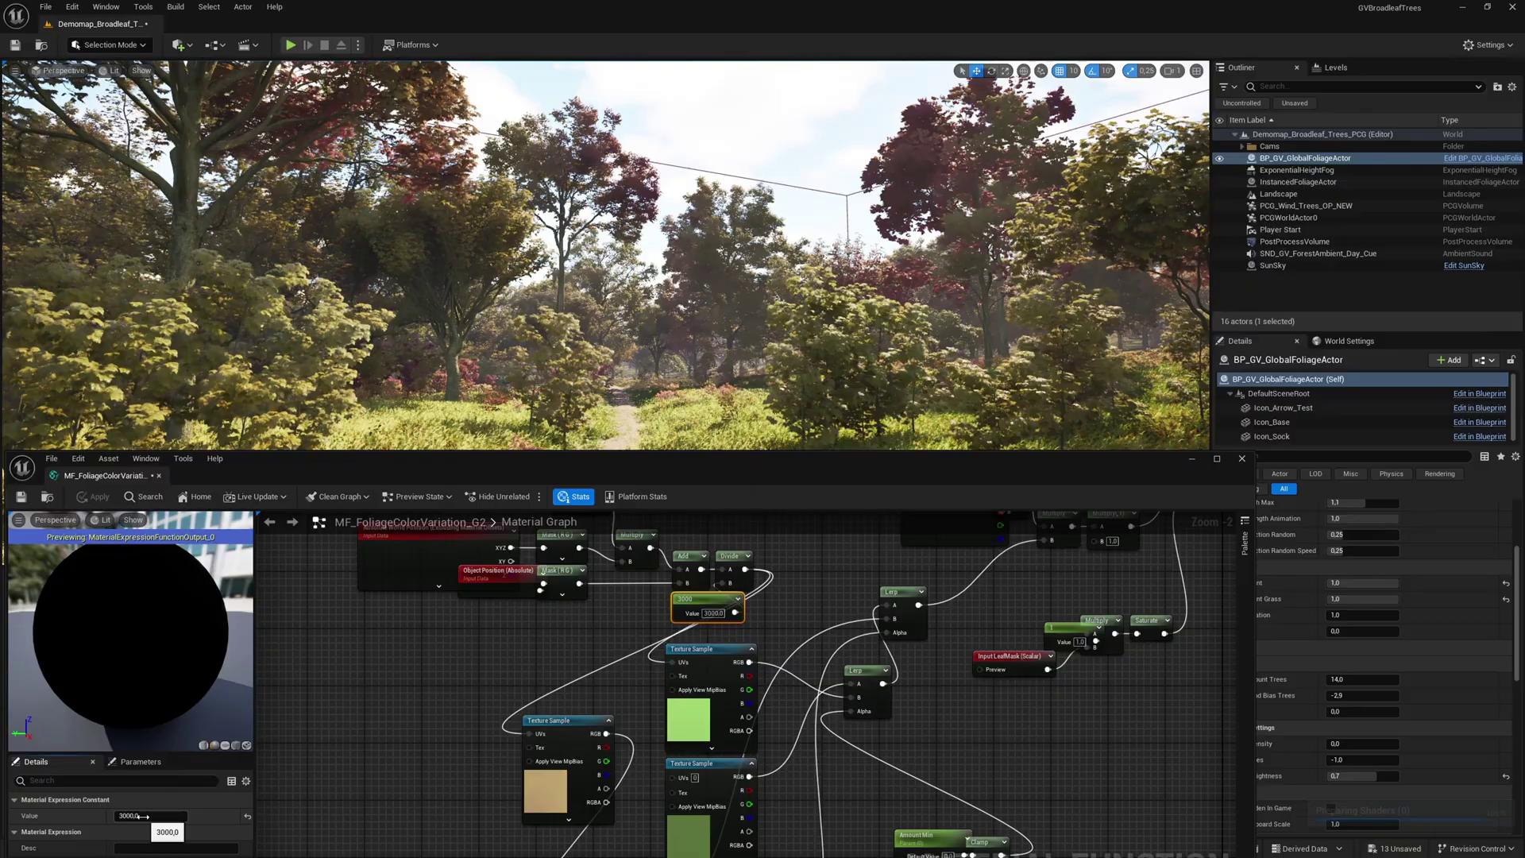
# Step: Bring the main level editor back in front of the material editor
pyautogui.click(1362, 631)
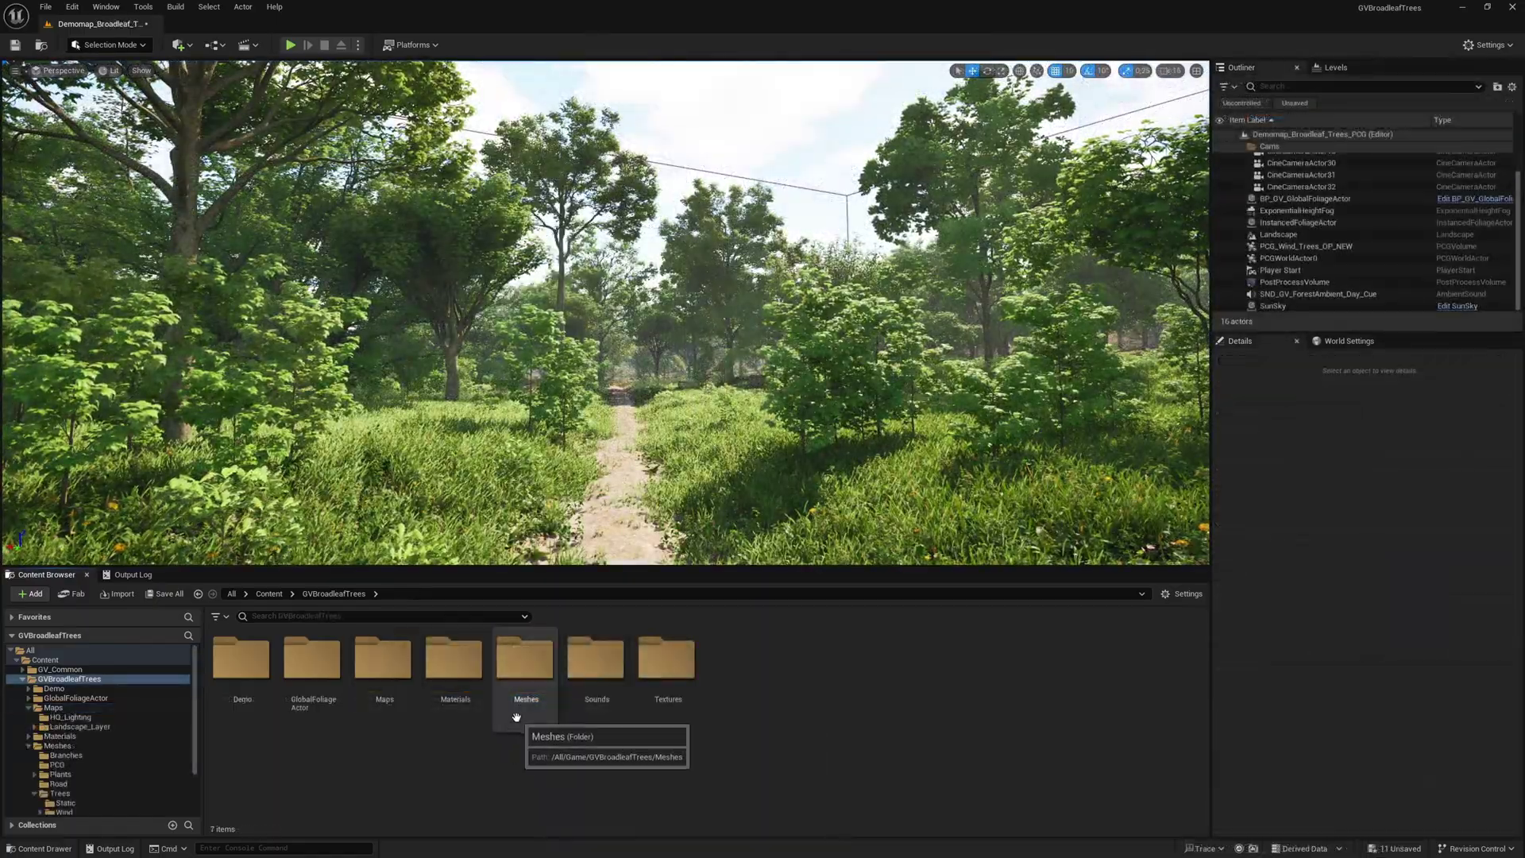
# Step: Open Meshes > Trees > Windless and pick SM_Tree_Type_A_windless
pyautogui.doubleClick(516, 717)
pyautogui.doubleClick(521, 668)
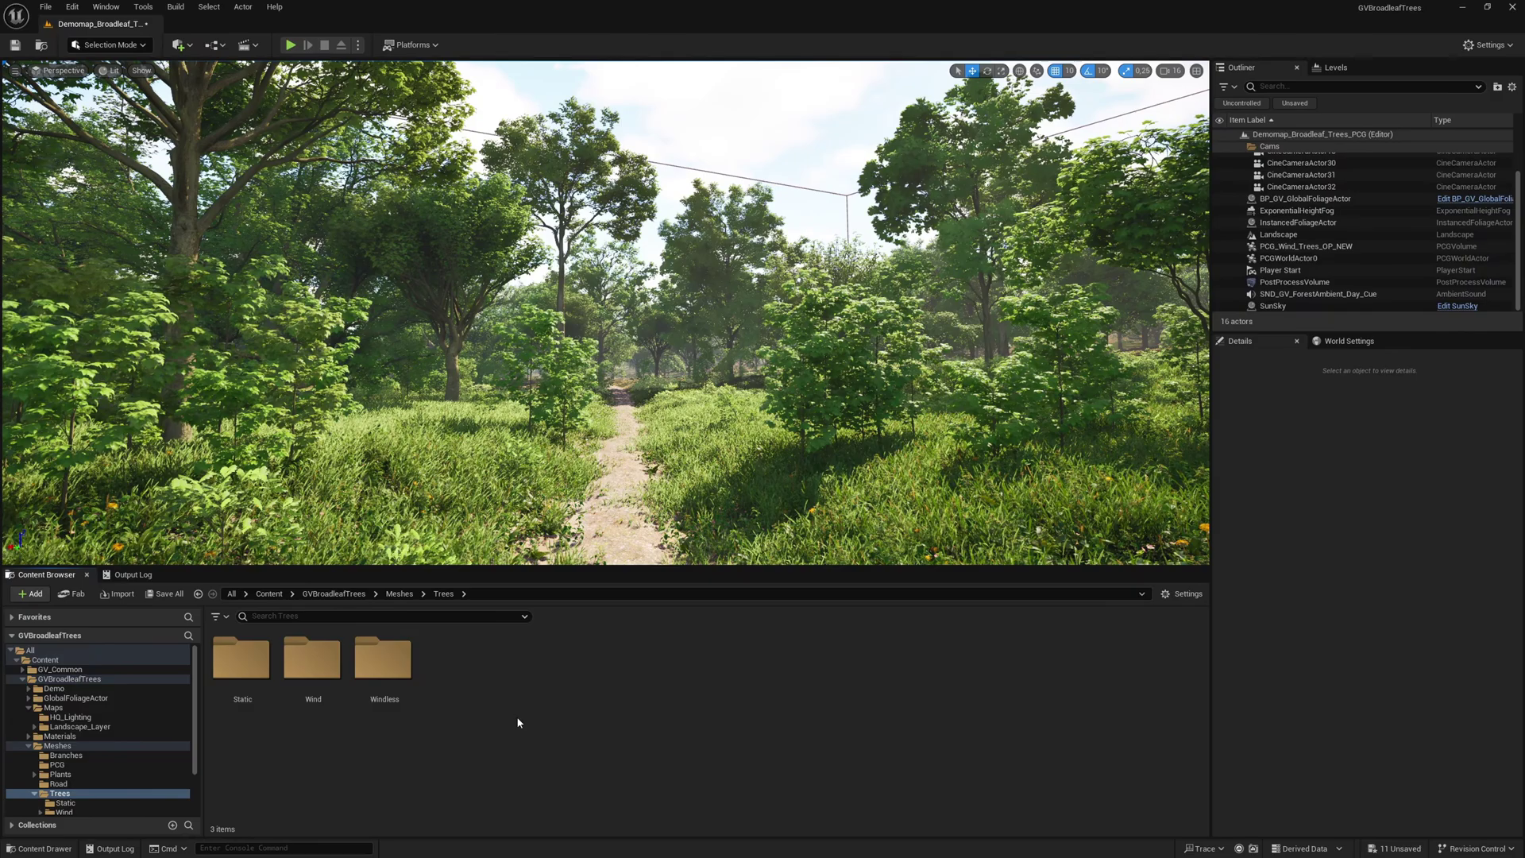
pyautogui.doubleClick(384, 684)
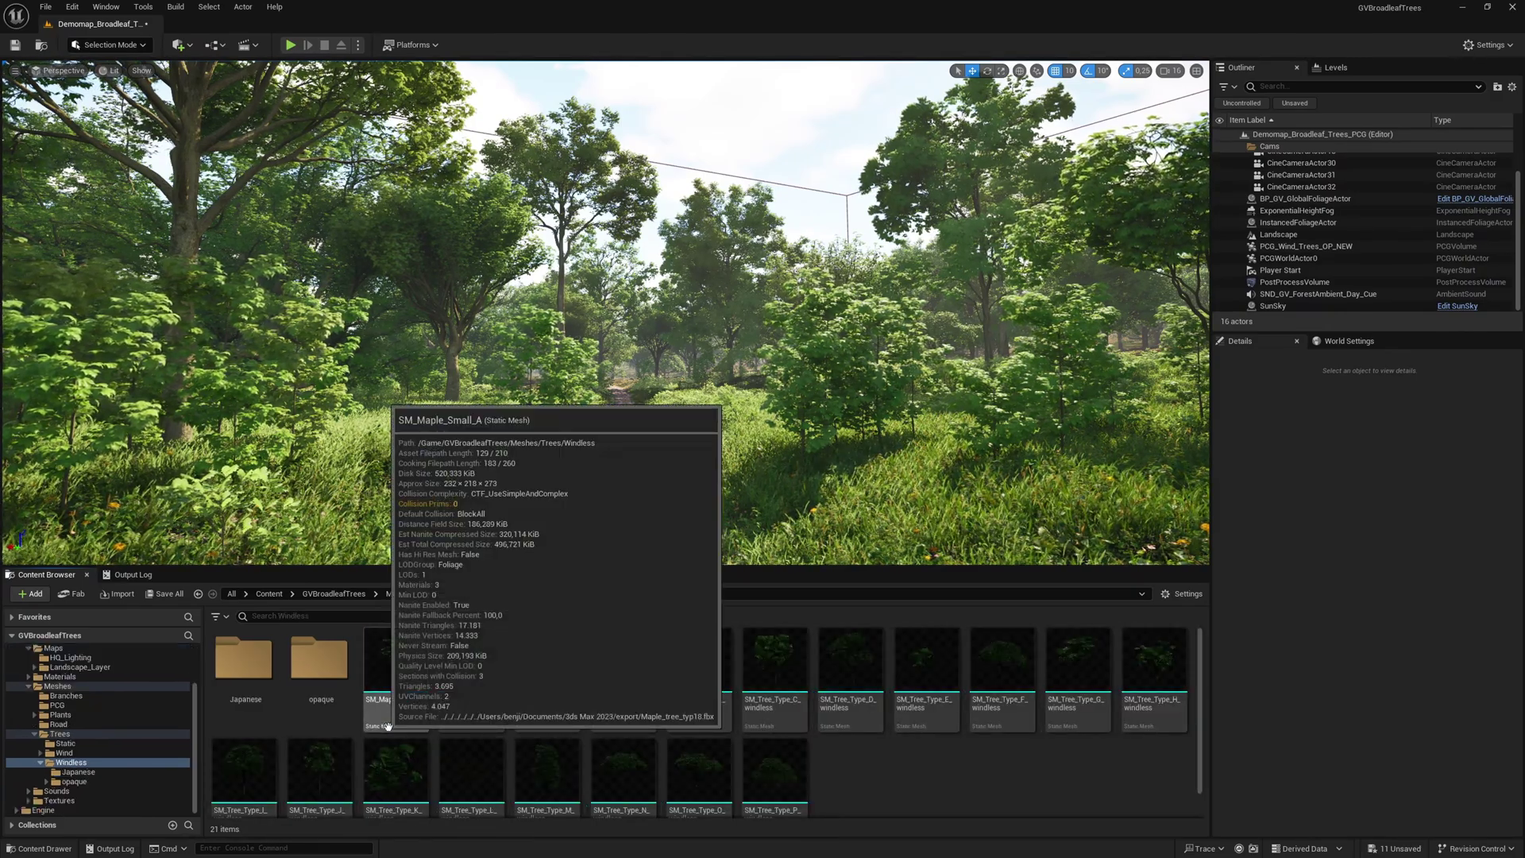
pyautogui.scroll(-1, 832, 759)
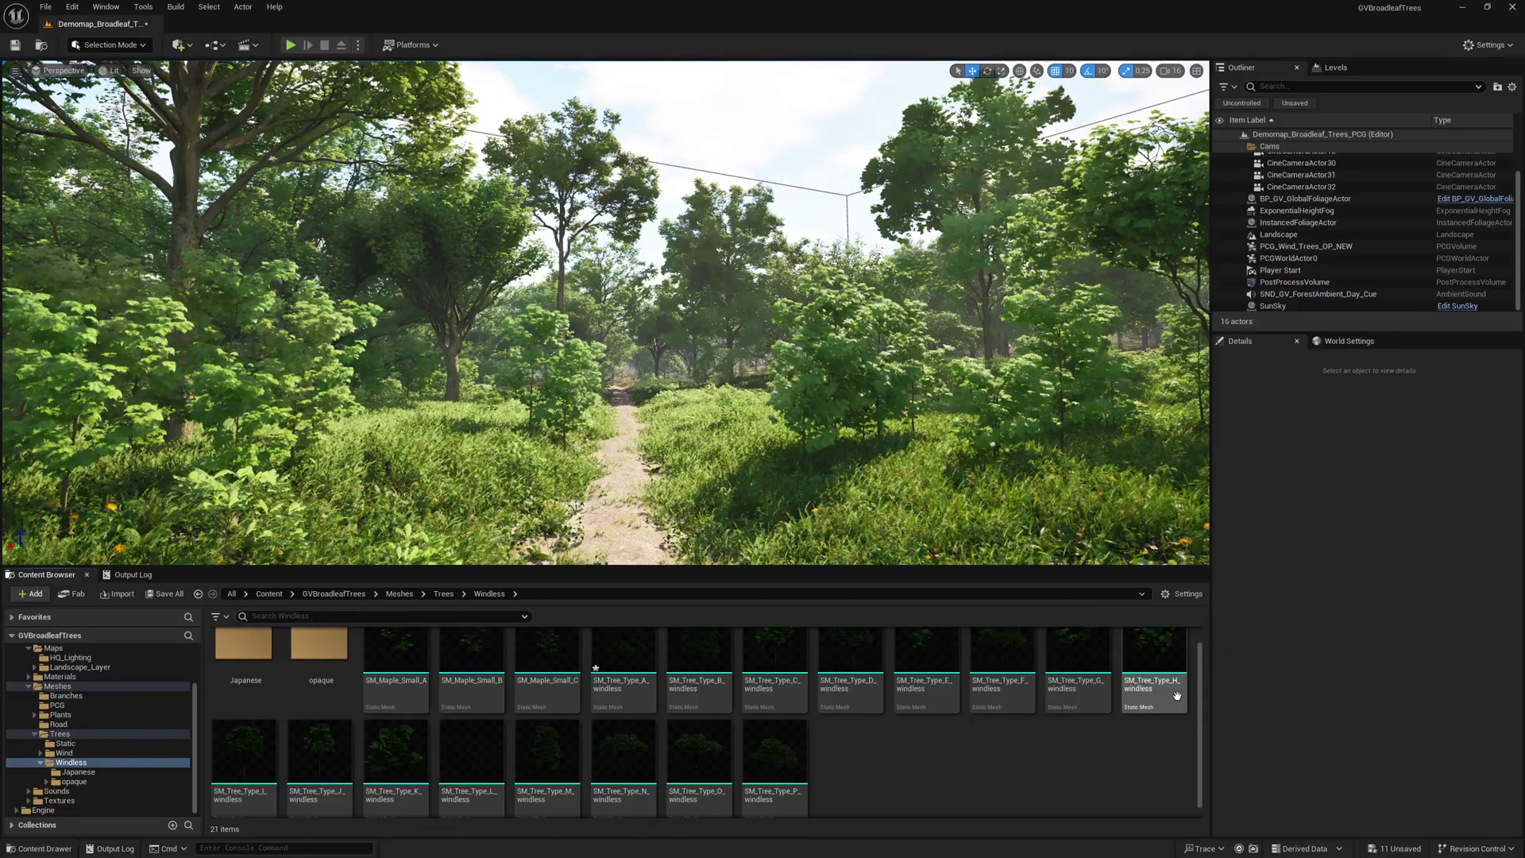
pyautogui.moveTo(1171, 696)
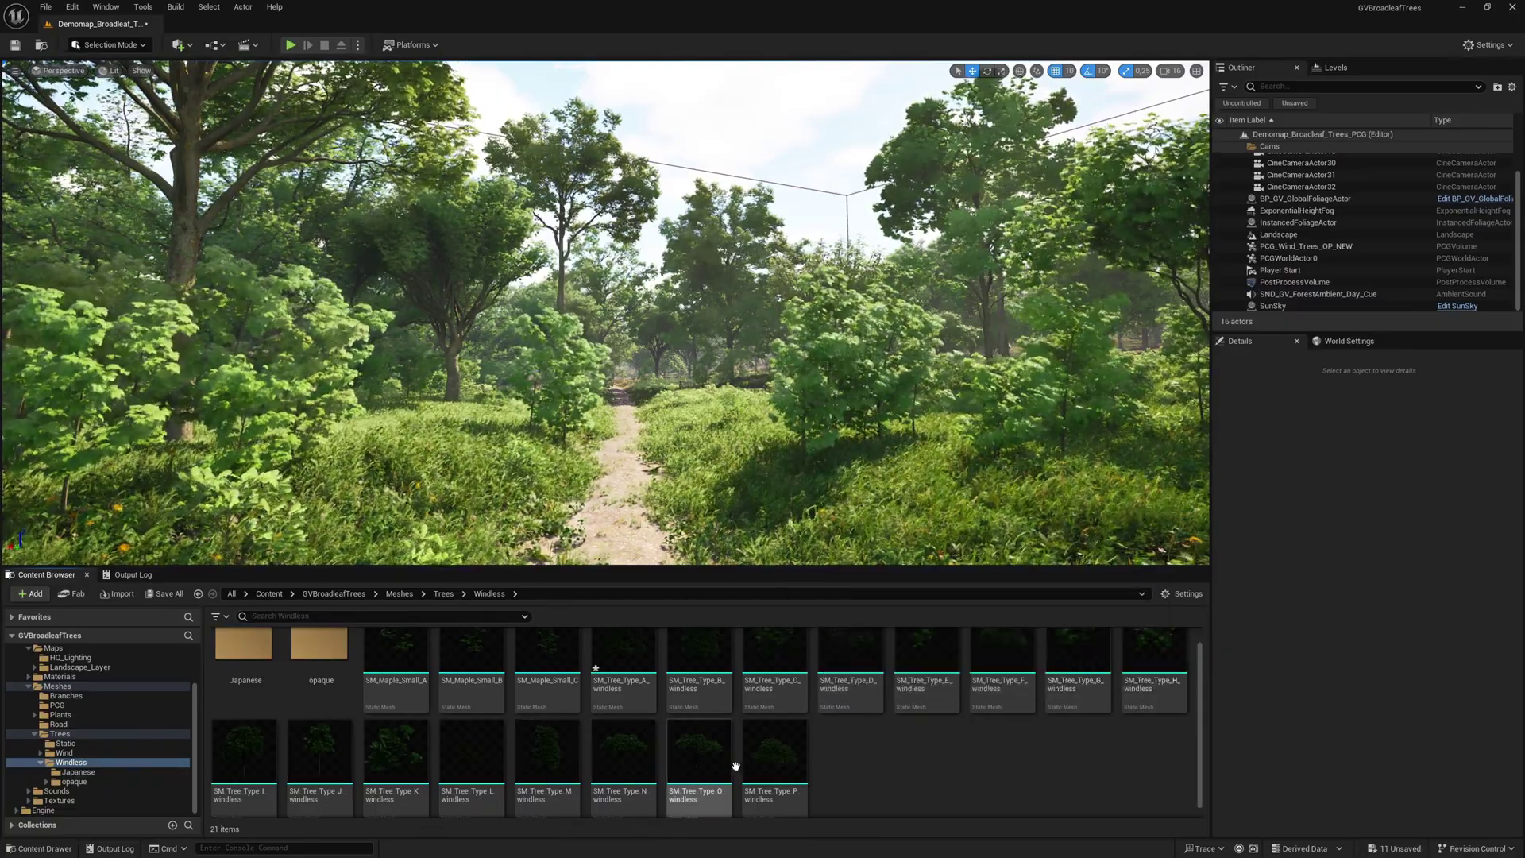
pyautogui.moveTo(798, 766)
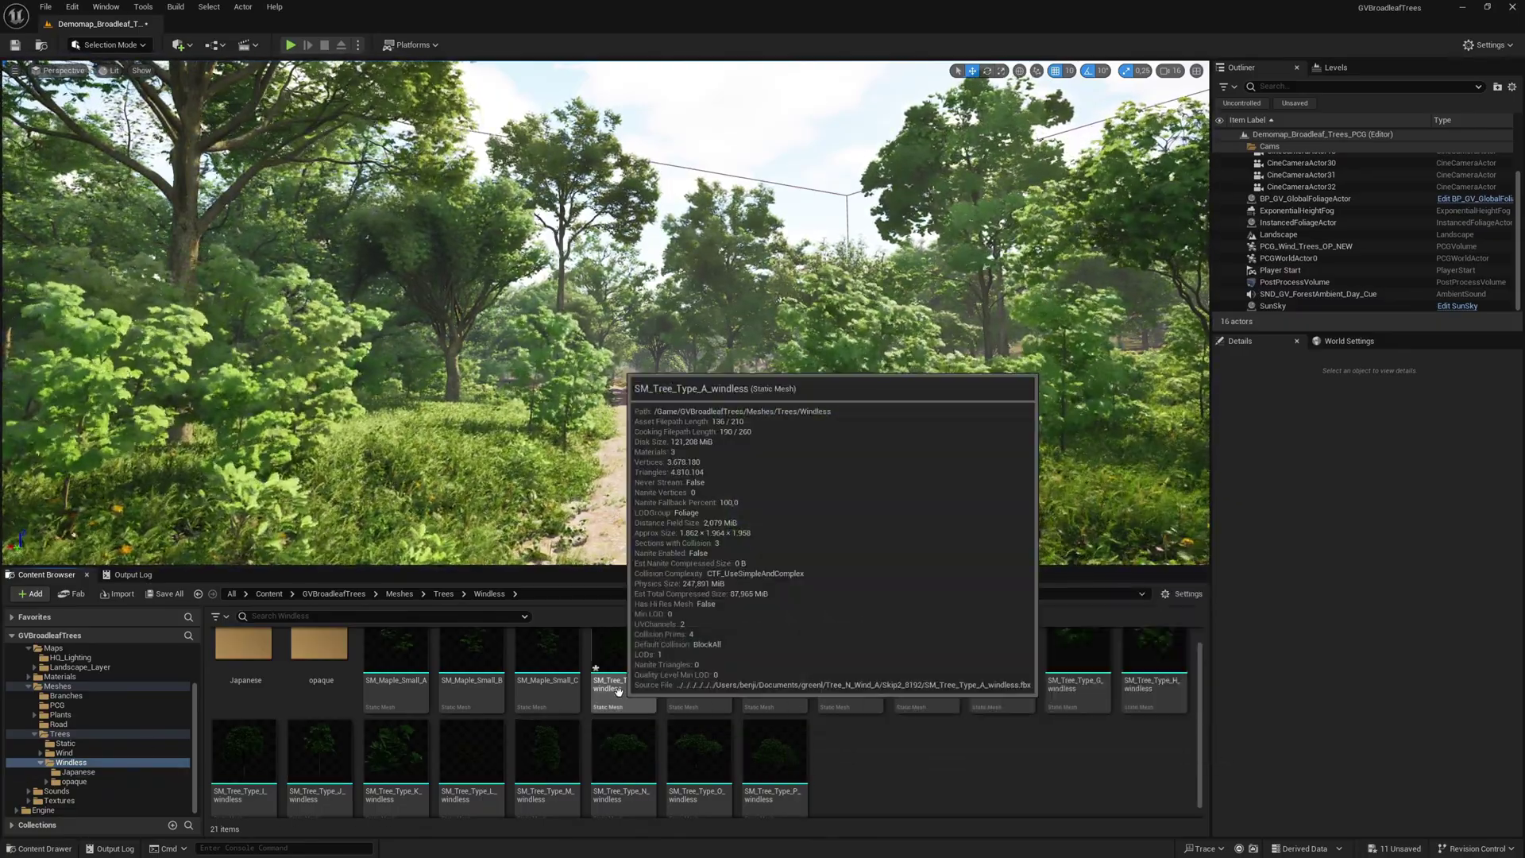
pyautogui.click(619, 690)
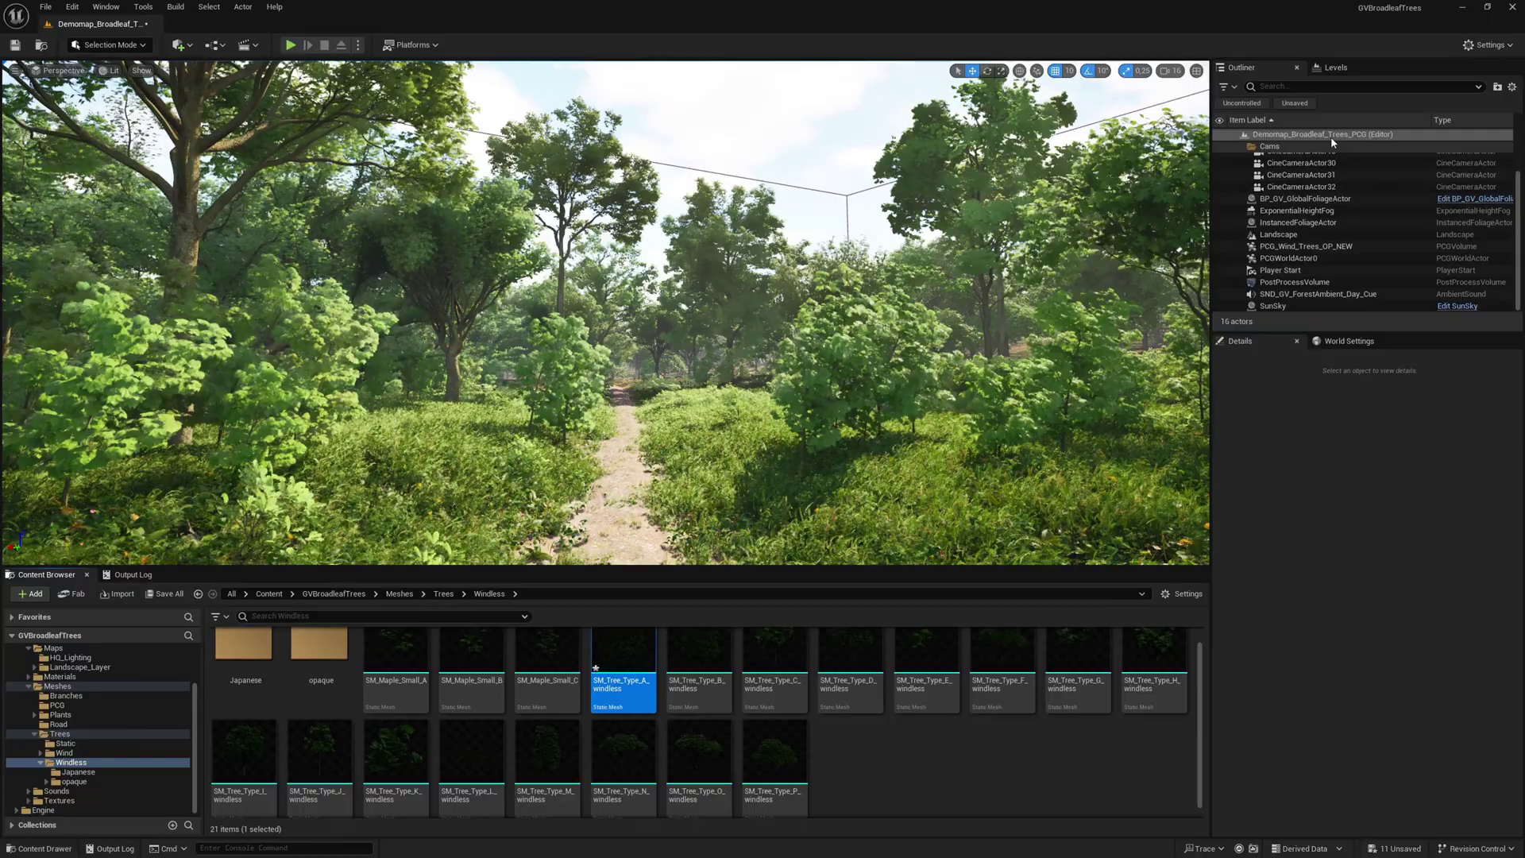
# Step: Place SM_Tree_Type_A_windless right of the path, then toggle the foliage actor's Hide Leaves to 0 and back to -1
pyautogui.moveTo(1333, 139); pyautogui.dragTo(1334, 139)
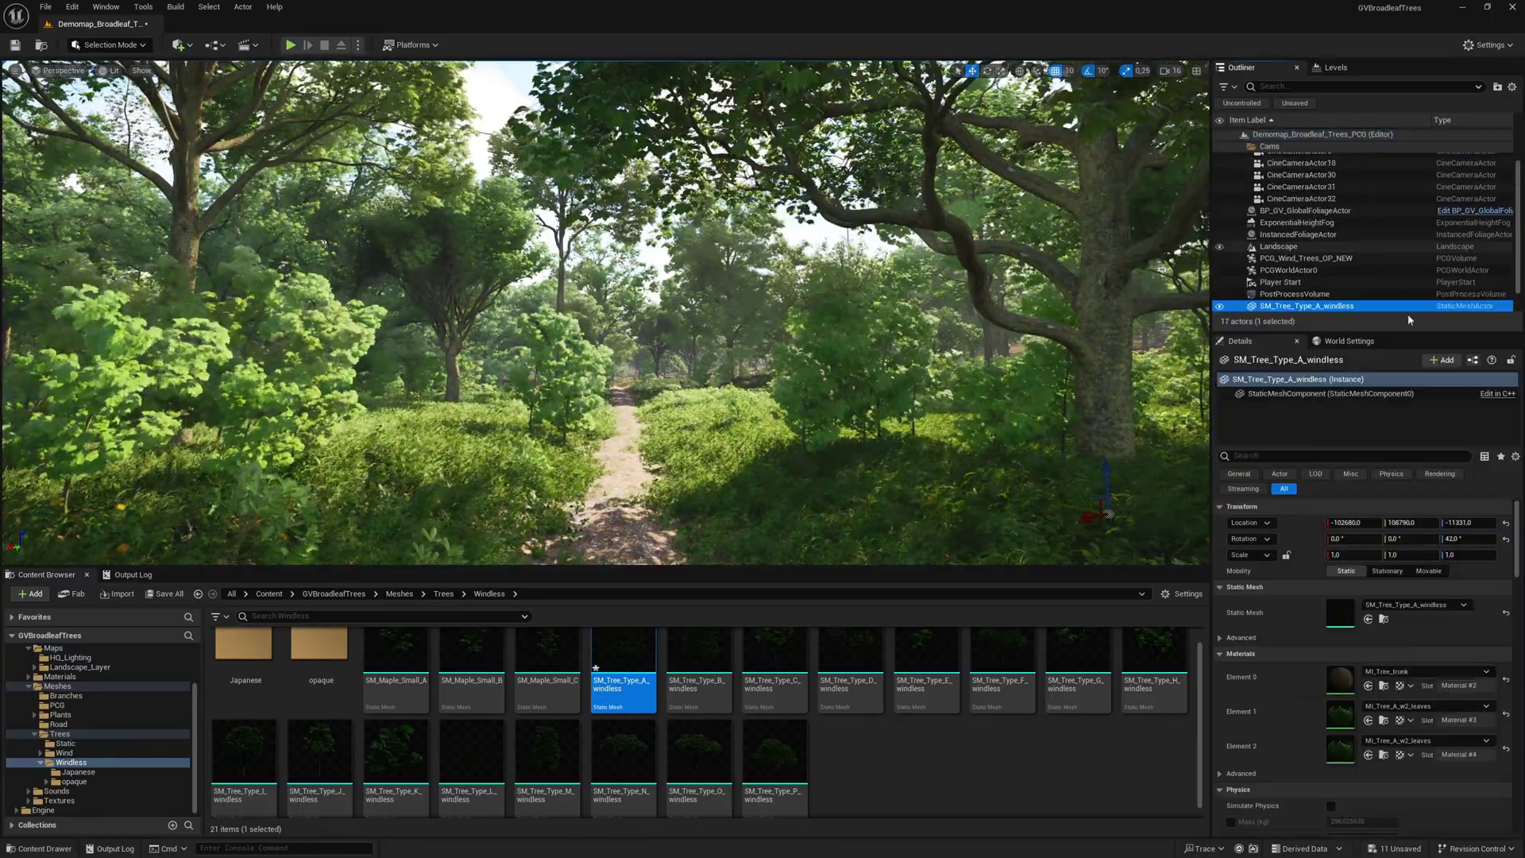
pyautogui.click(1335, 212)
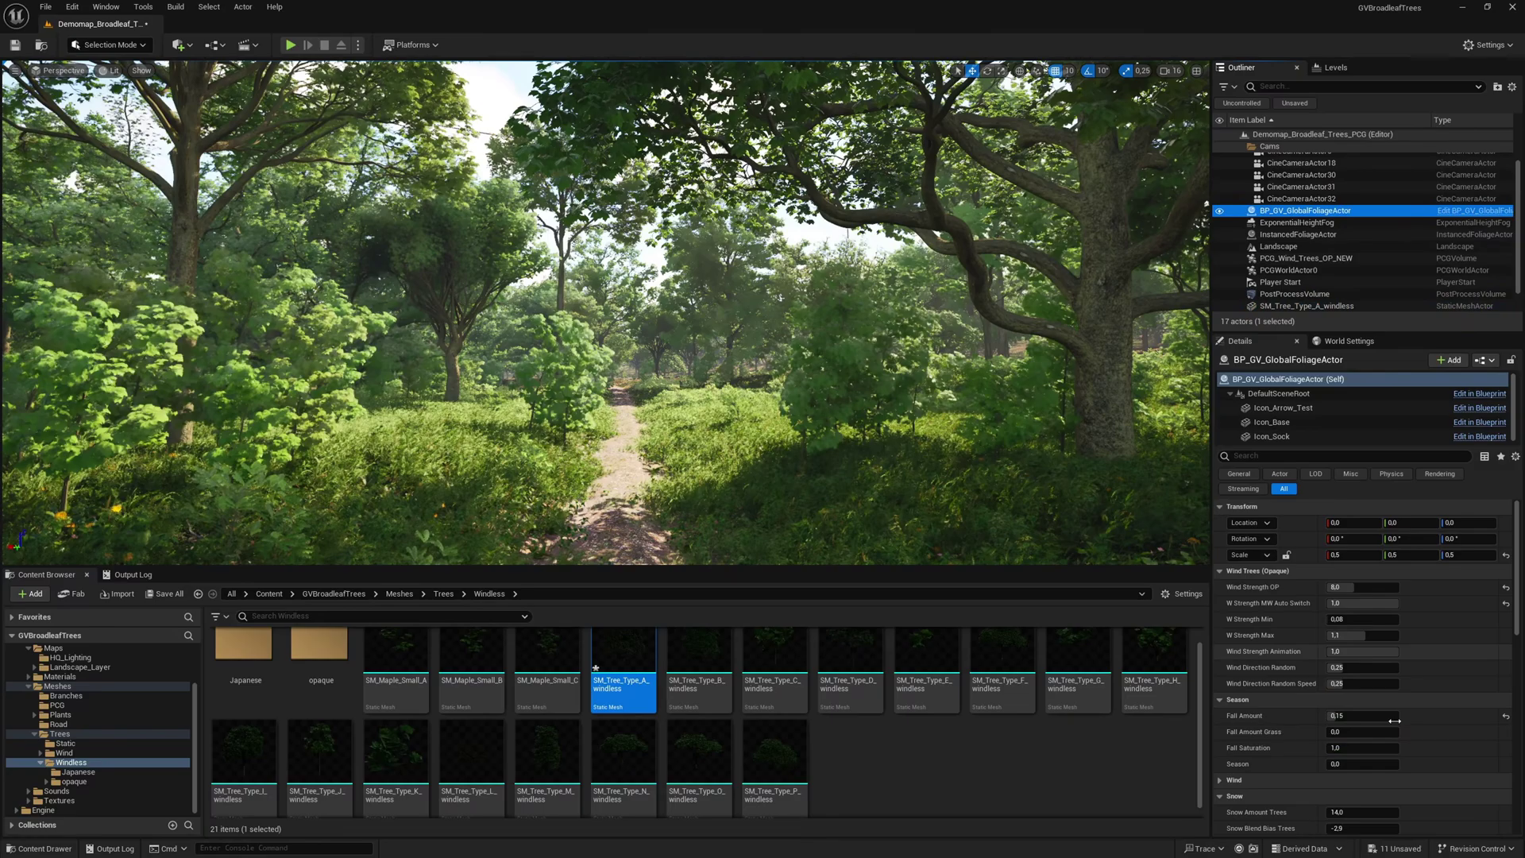
pyautogui.scroll(-10, 1403, 694)
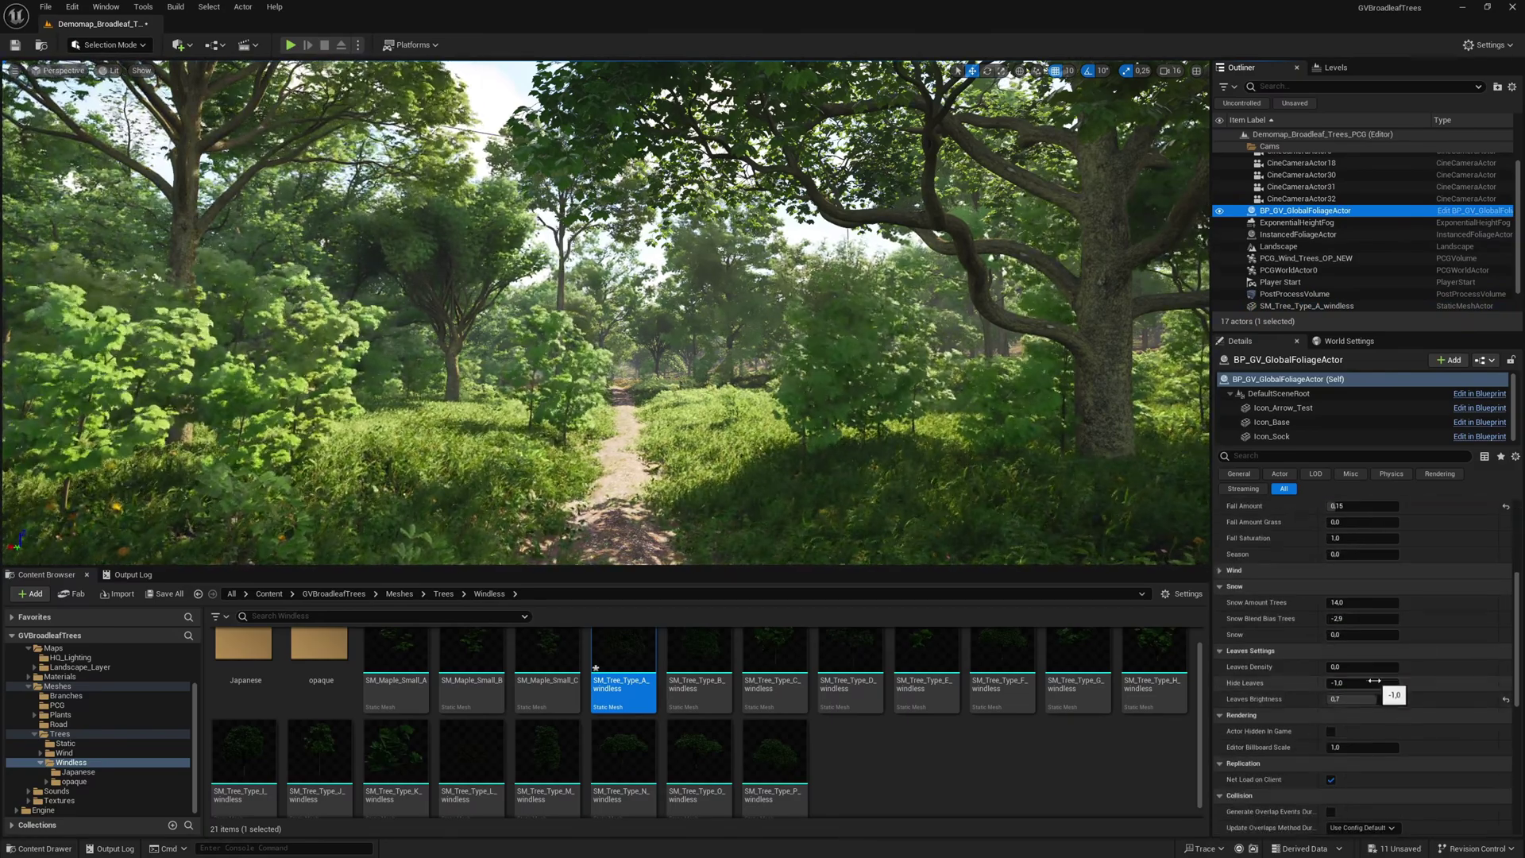
pyautogui.click(1379, 684)
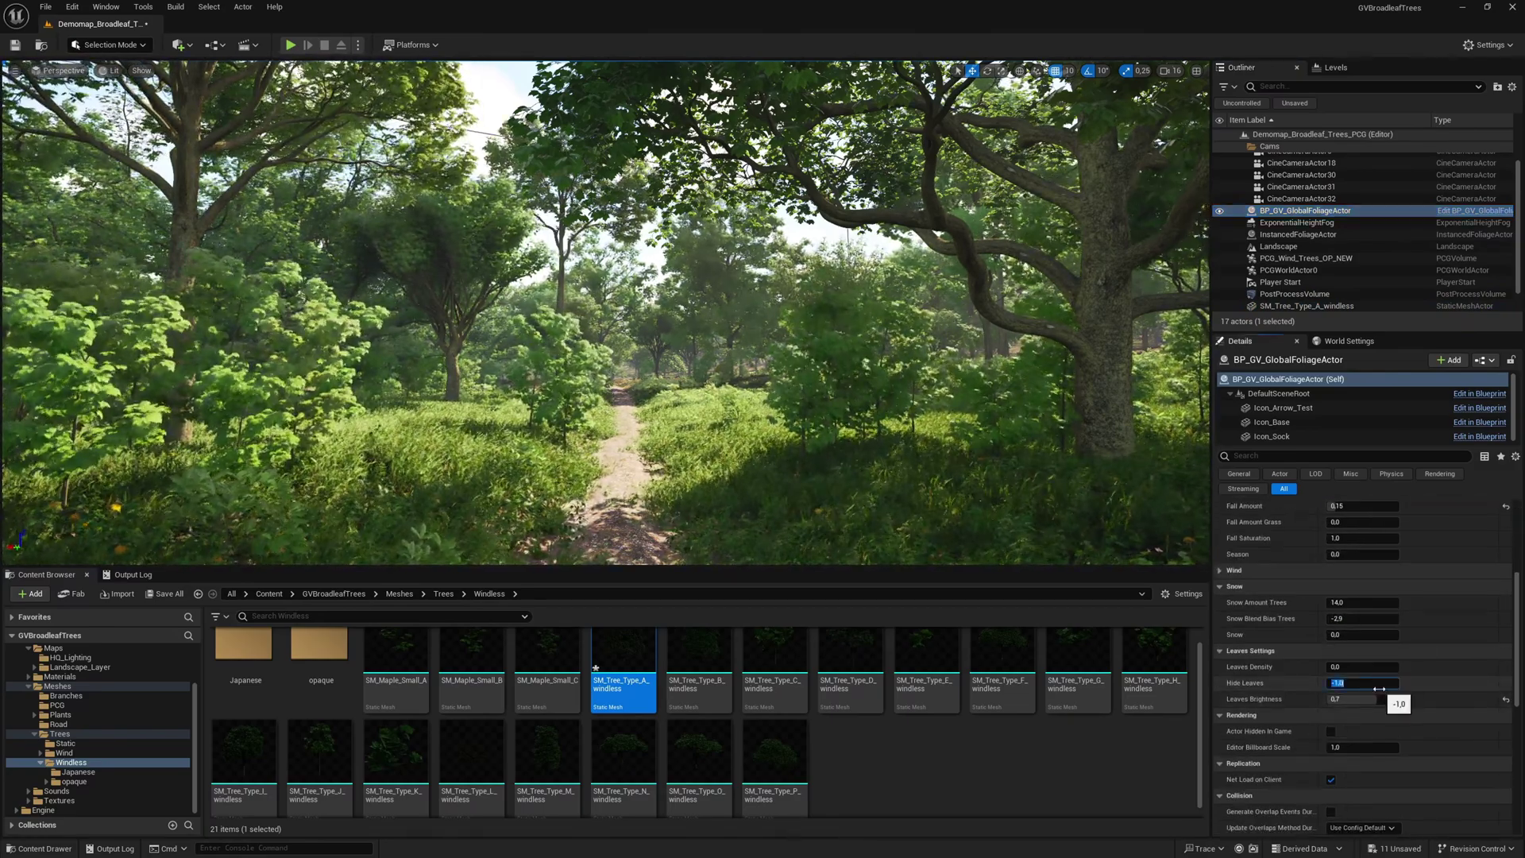
pyautogui.write('0')
pyautogui.press('Return')
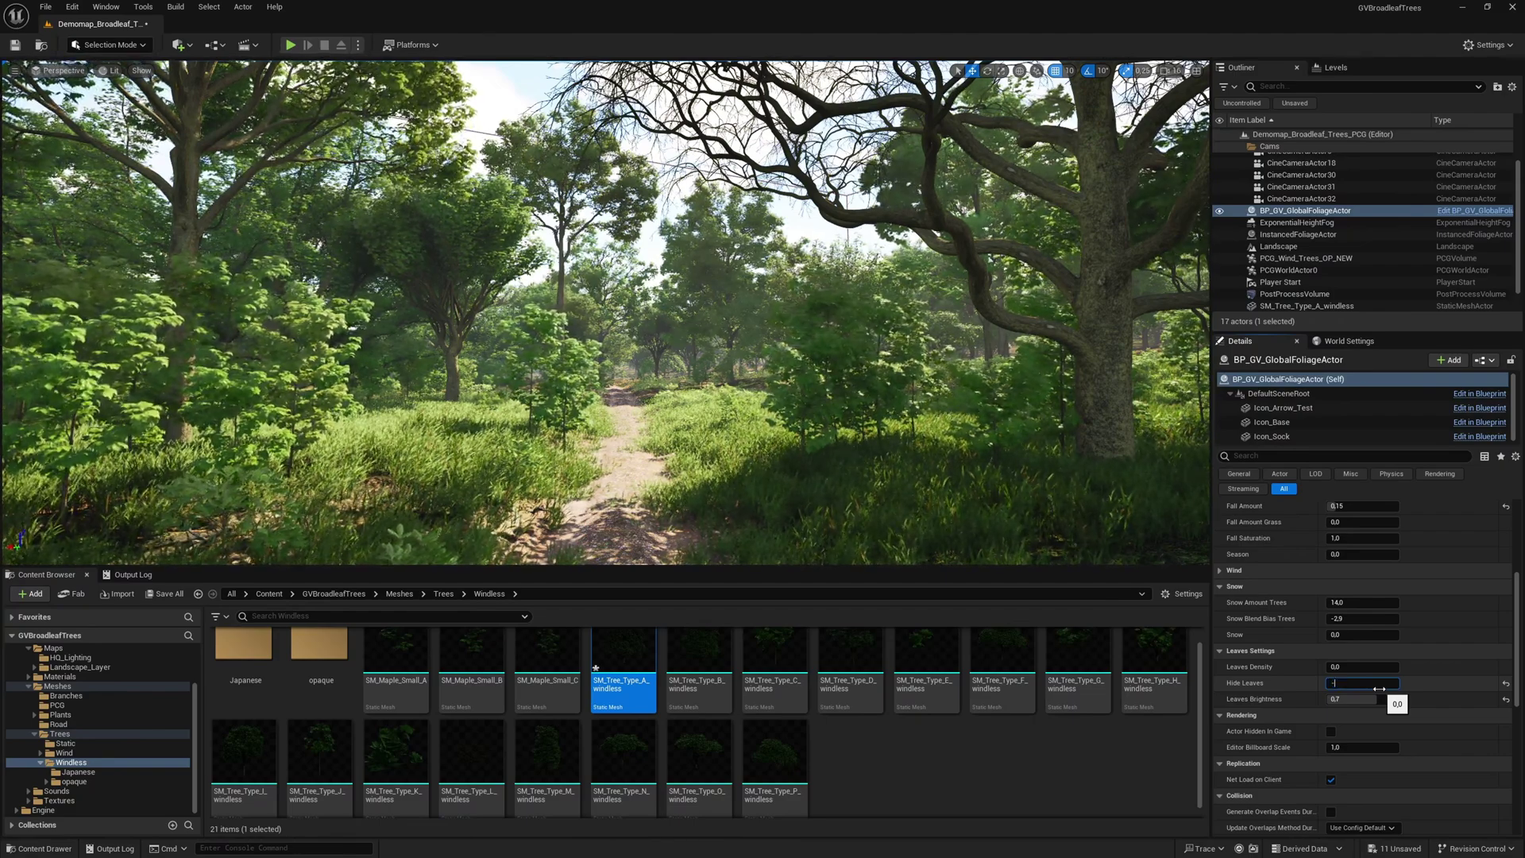
pyautogui.write('-1')
pyautogui.press('Return')
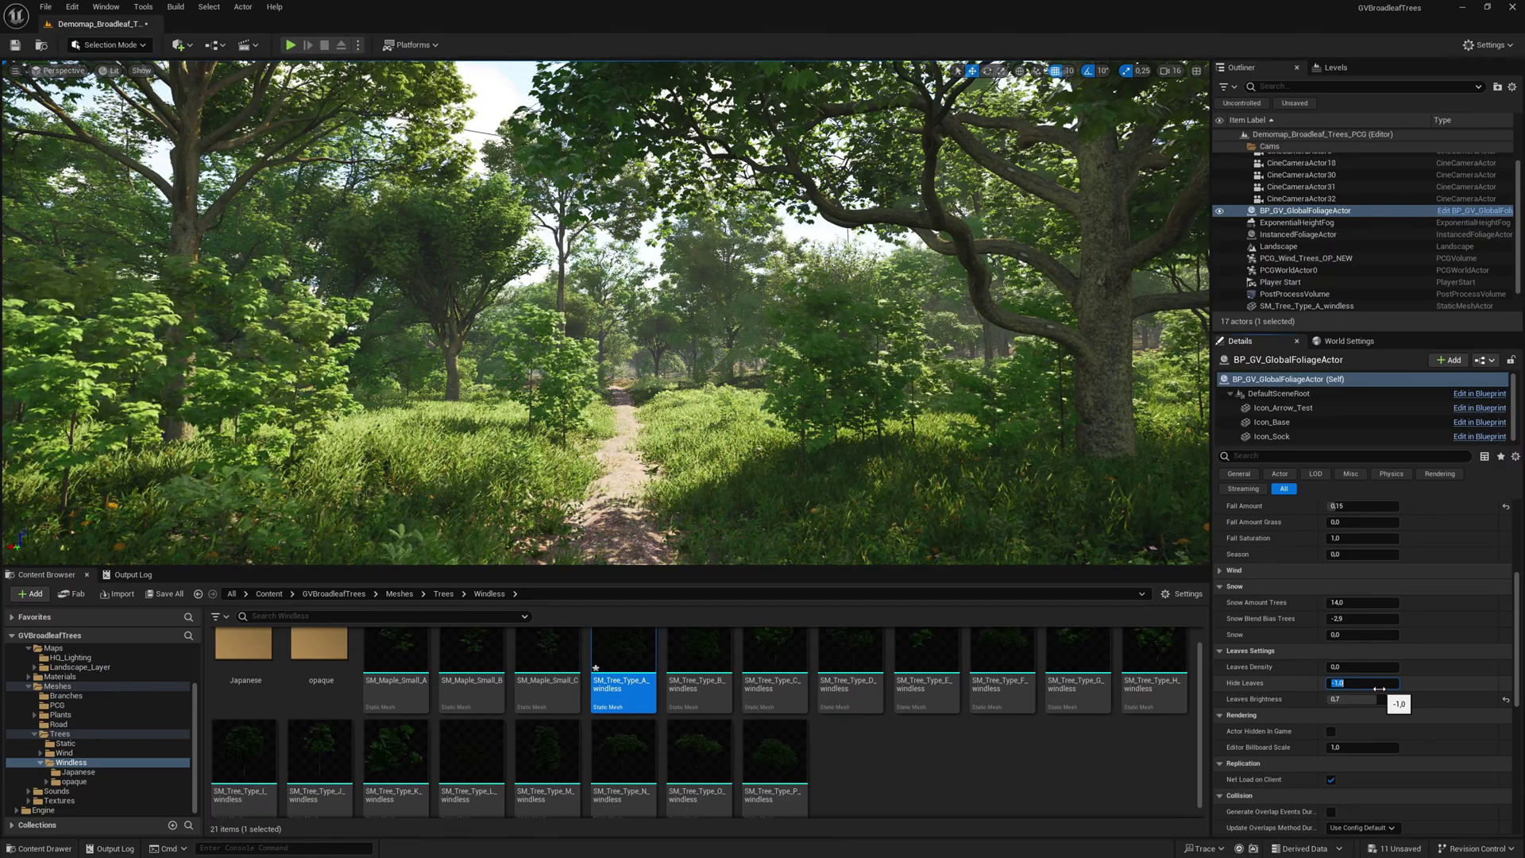
pyautogui.scroll(1, 836, 780)
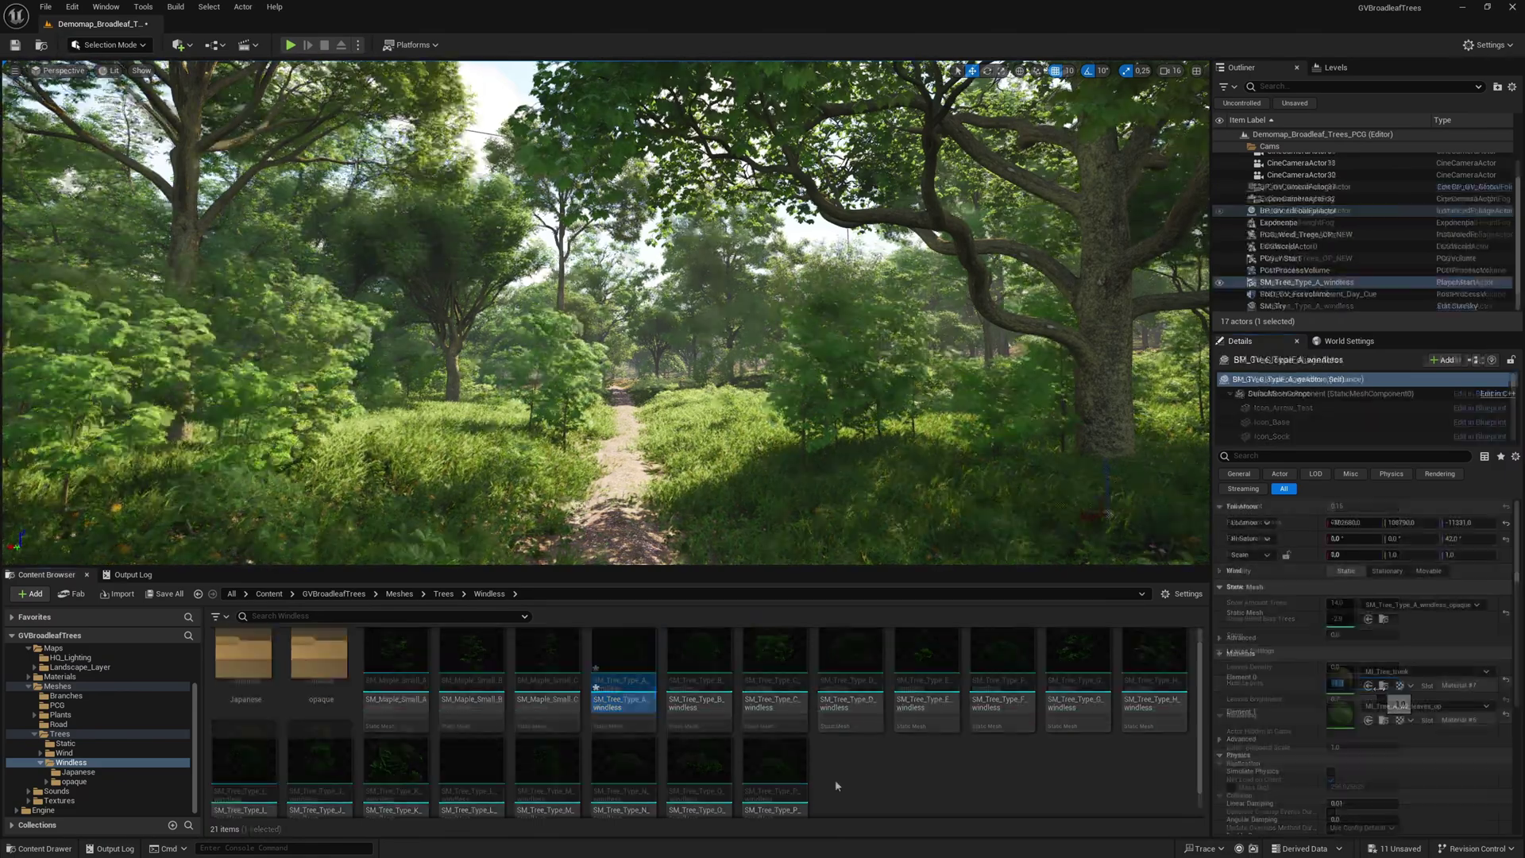
# Step: Assign the Japanese SM_Tree_Type_A_windless mesh to the placed tree
pyautogui.click(236, 715)
pyautogui.doubleClick(236, 715)
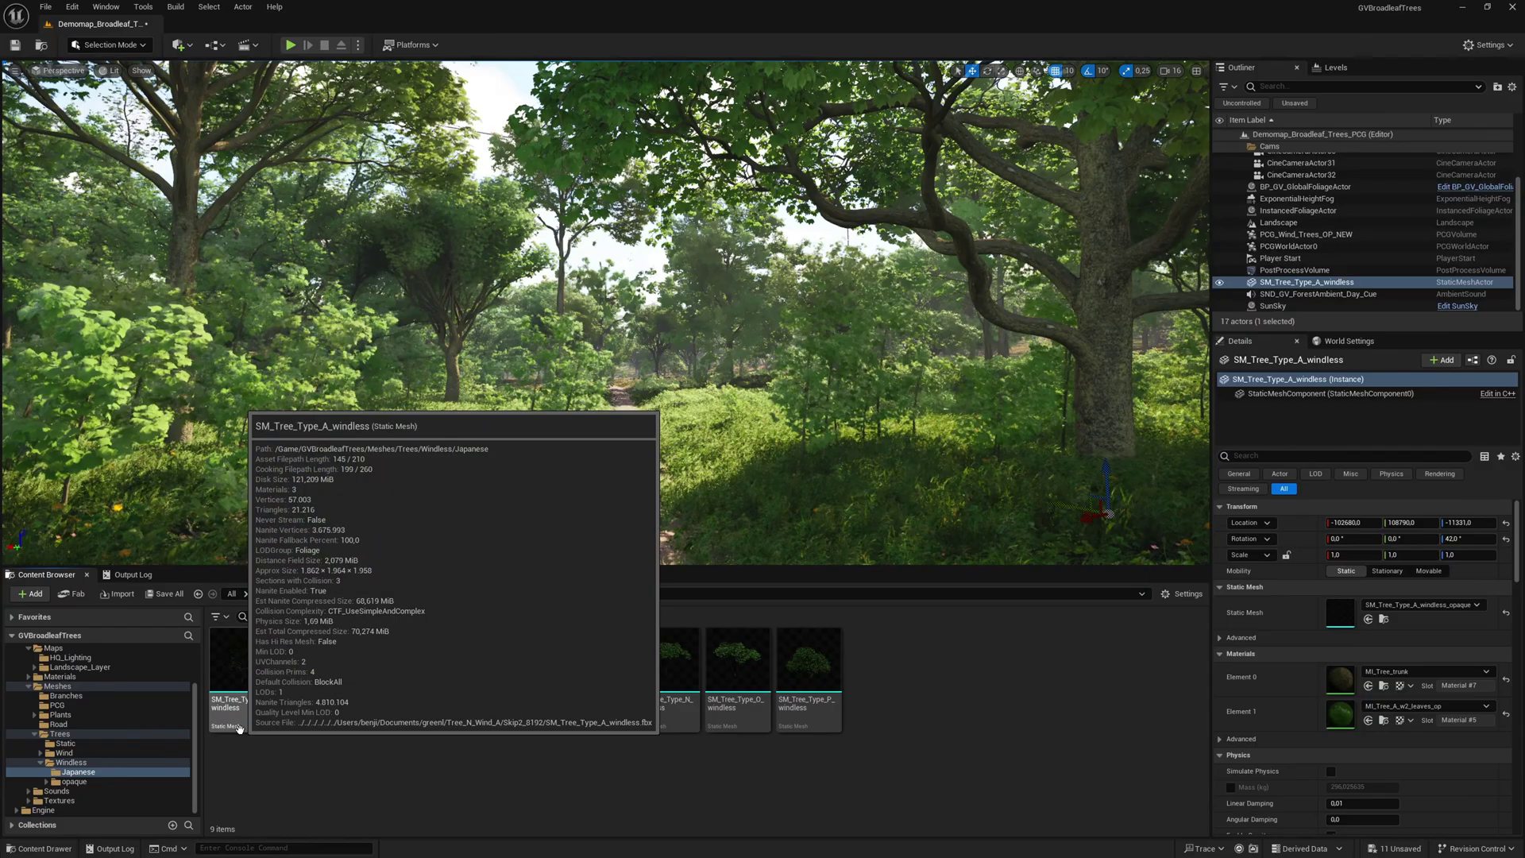
pyautogui.click(240, 717)
pyautogui.click(1368, 619)
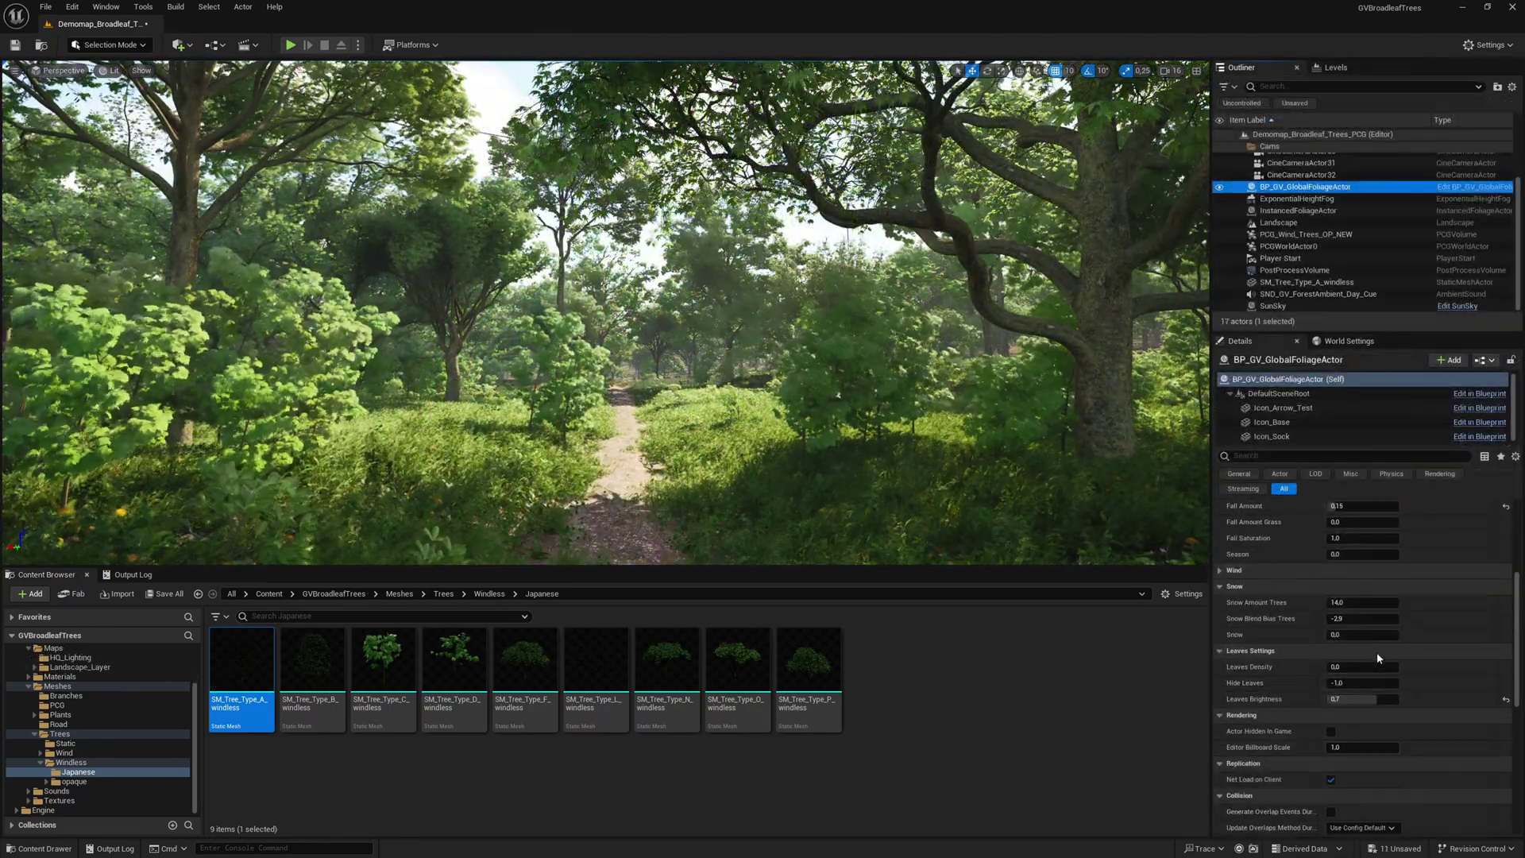
# Step: Set Hide Leaves to 0 to show bare branches, then back to -1
pyautogui.click(1359, 684)
pyautogui.write('0')
pyautogui.press('Return')
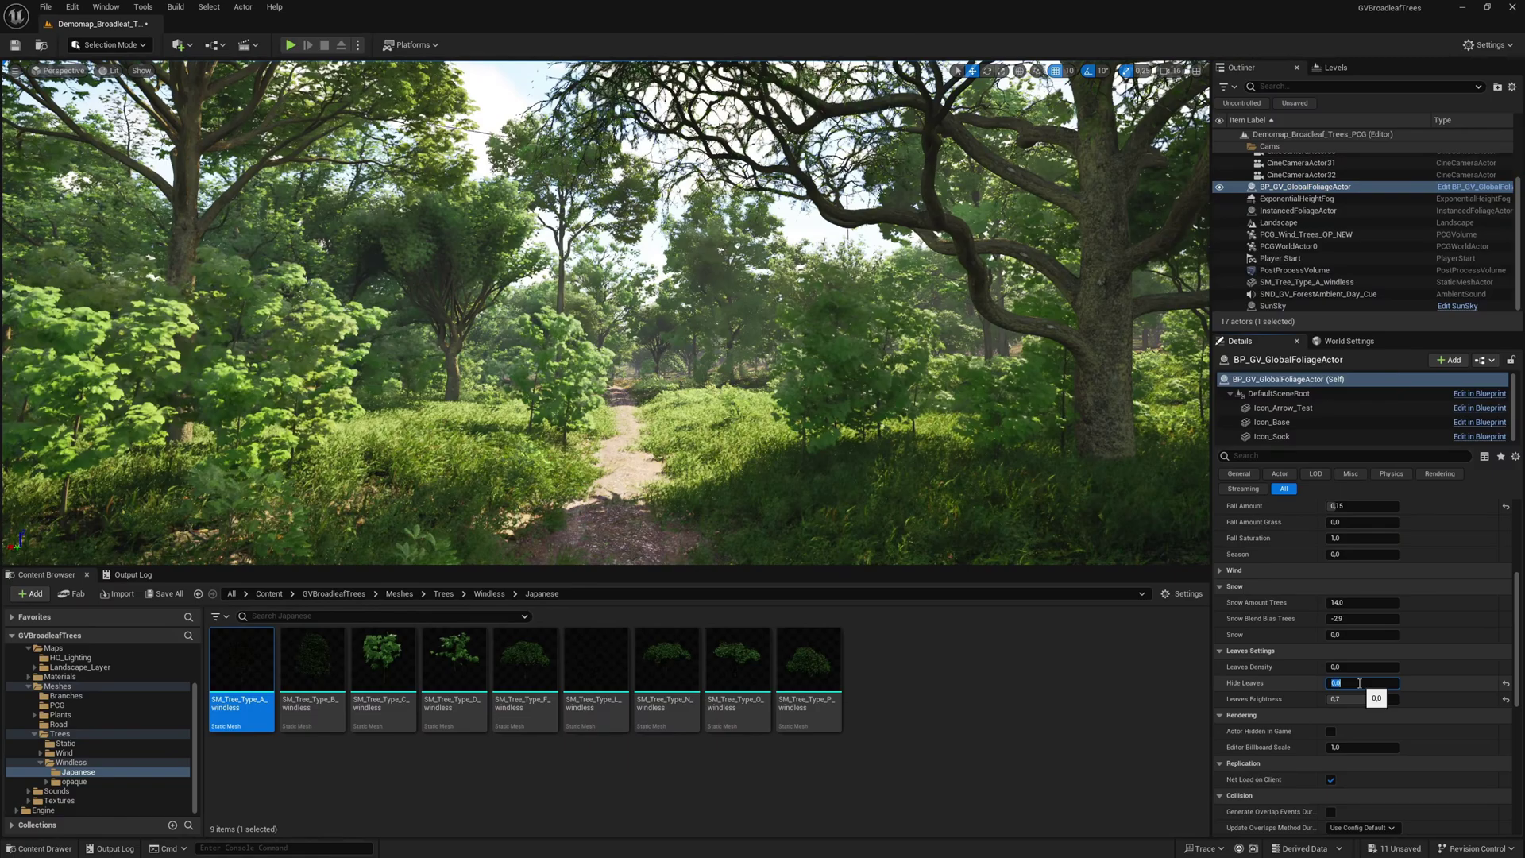
pyautogui.write('-1')
pyautogui.press('Return')
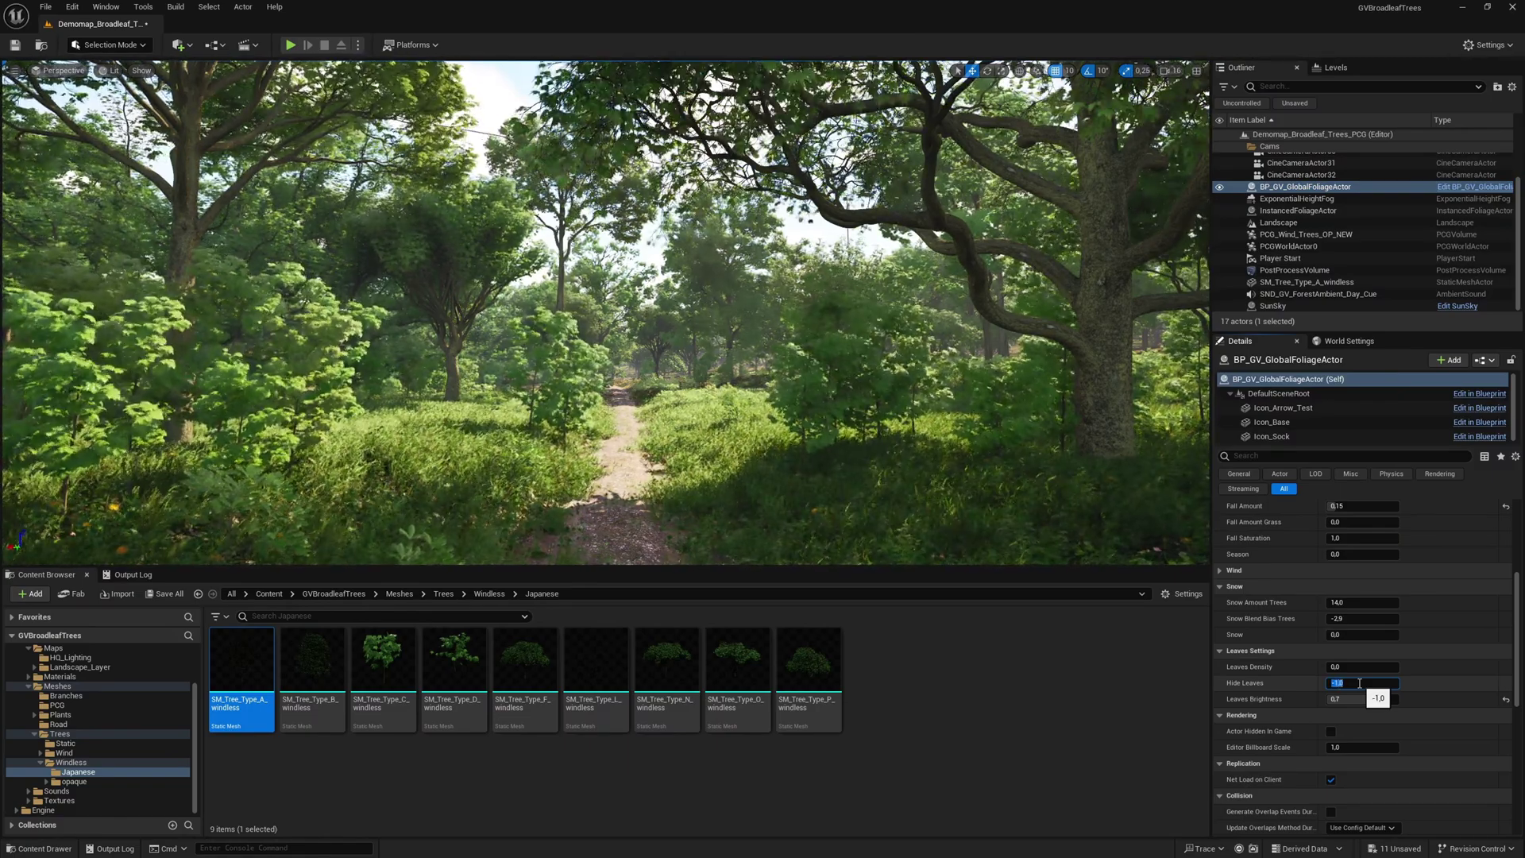
# Step: Switch to the opaque windless meshes folder and select the placed tree
pyautogui.click(517, 593)
pyautogui.click(533, 632)
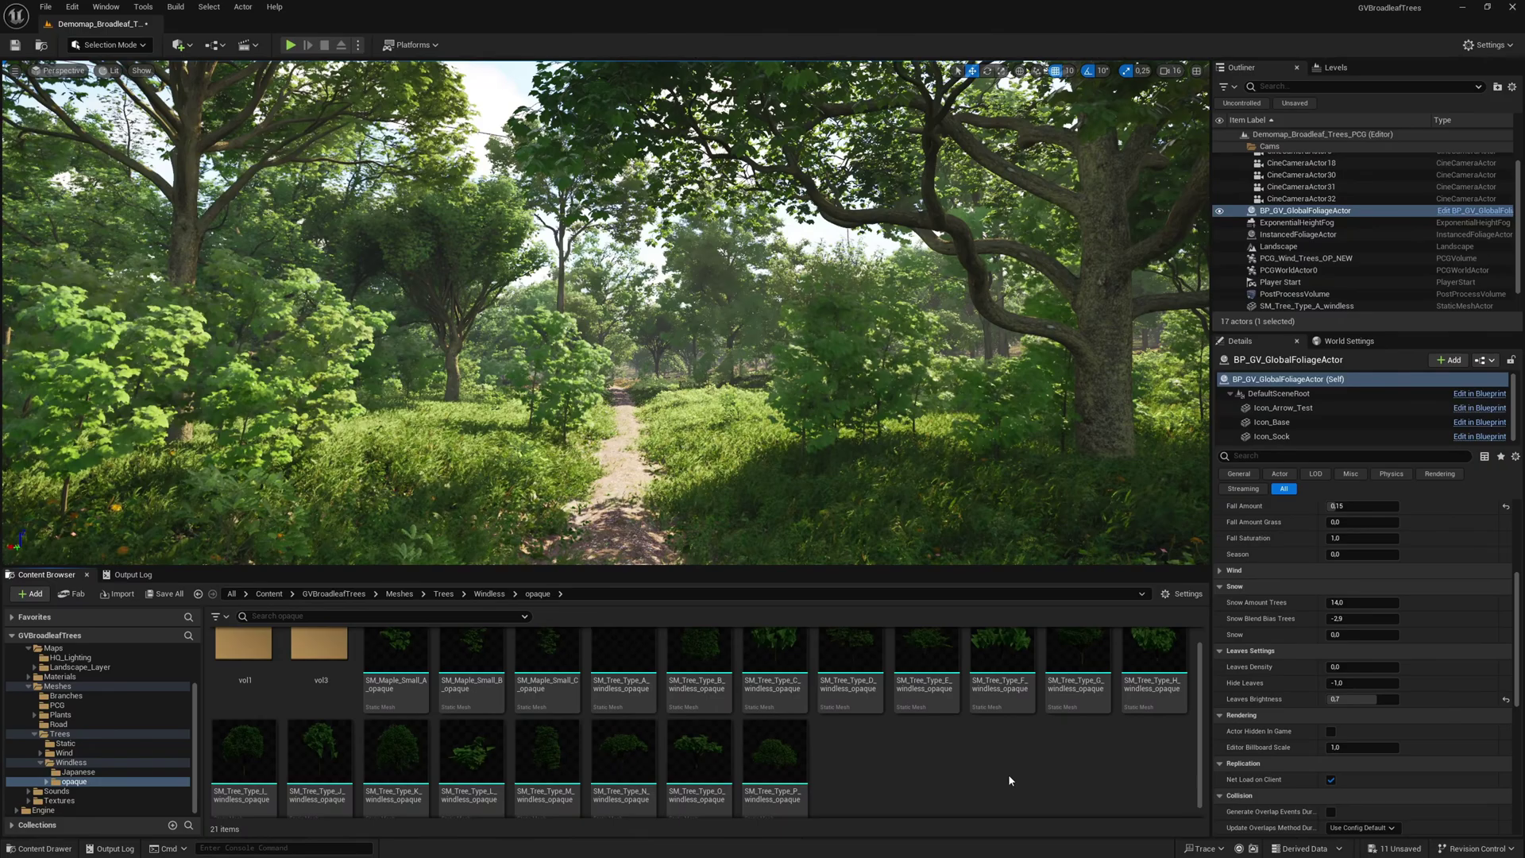
pyautogui.scroll(-1, 1347, 279)
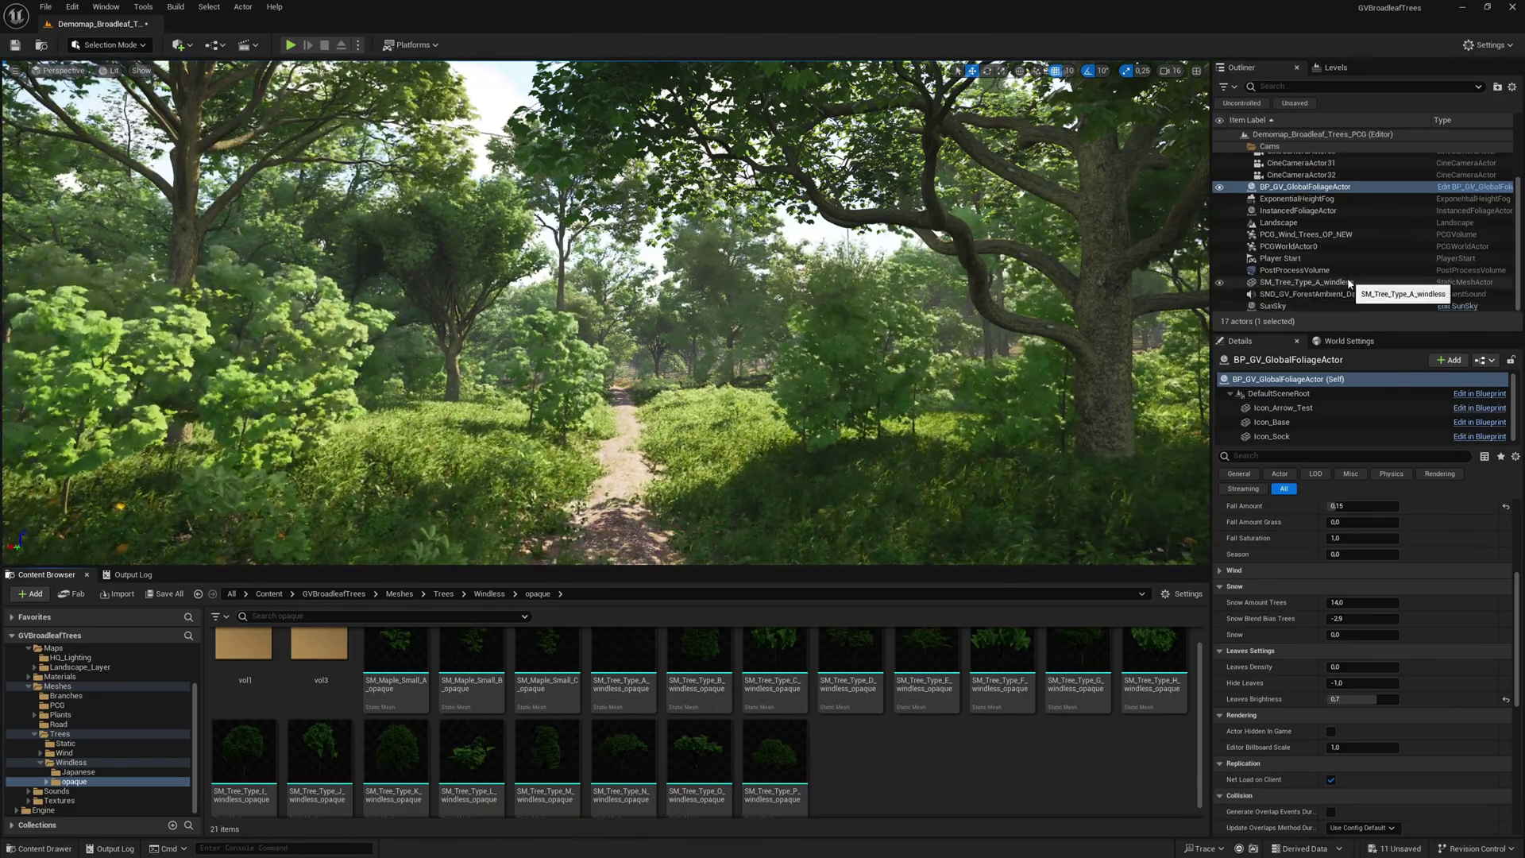
pyautogui.click(1343, 283)
# Step: Delete the windless tree and browse to Trees > Wind > vol1 > Tree_B
pyautogui.press('Delete')
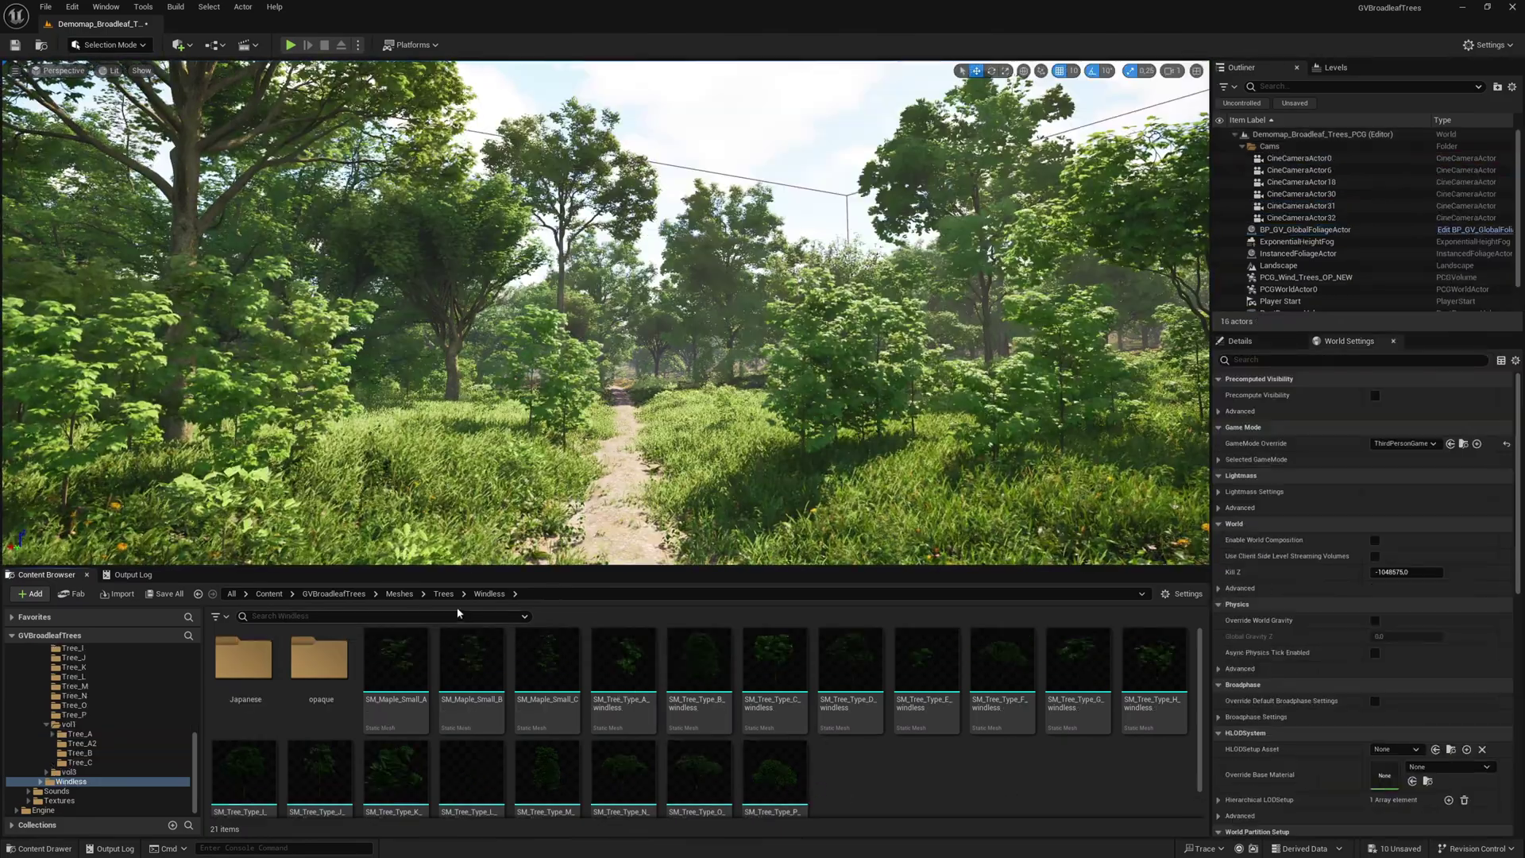
pyautogui.click(443, 593)
pyautogui.doubleClick(317, 715)
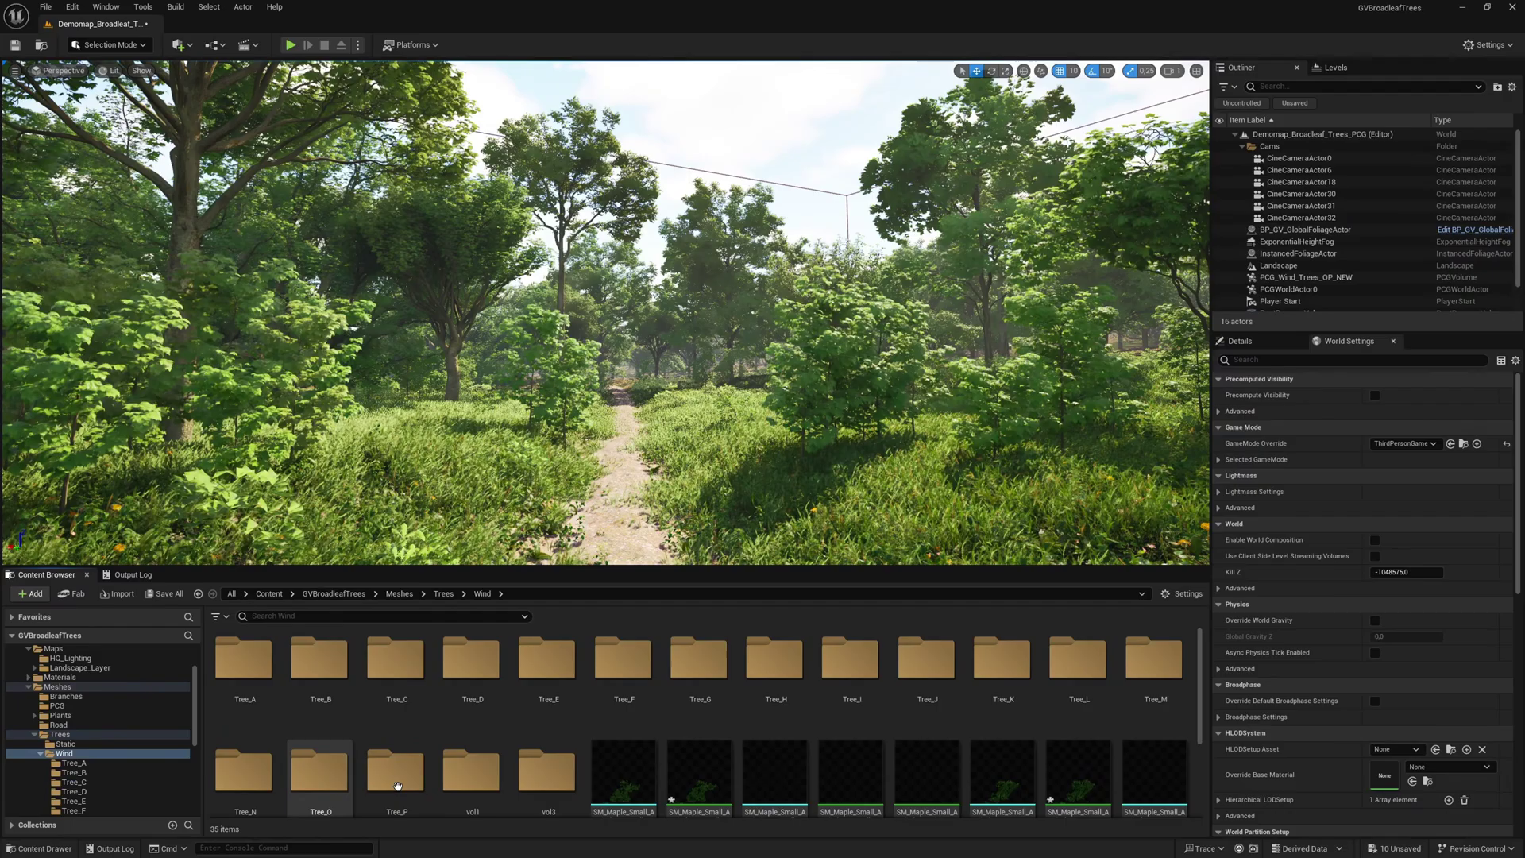
pyautogui.doubleClick(471, 774)
pyautogui.doubleClick(393, 700)
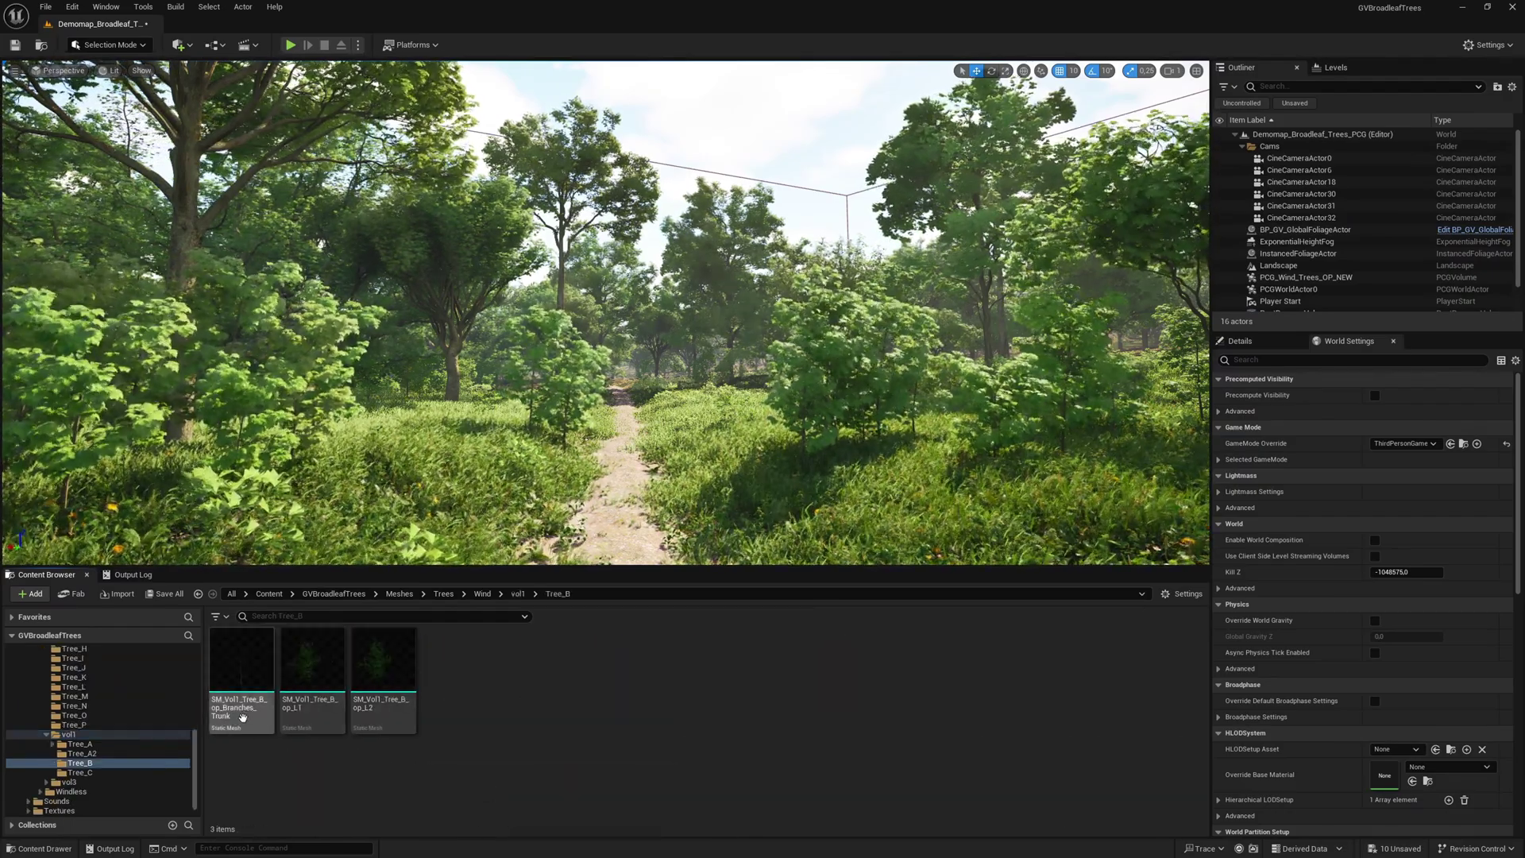
# Step: Place all three Tree_B meshes together to the right of the path
pyautogui.click(242, 703)
pyautogui.keyDown('shift'); pyautogui.click(383, 704); pyautogui.keyUp('shift')
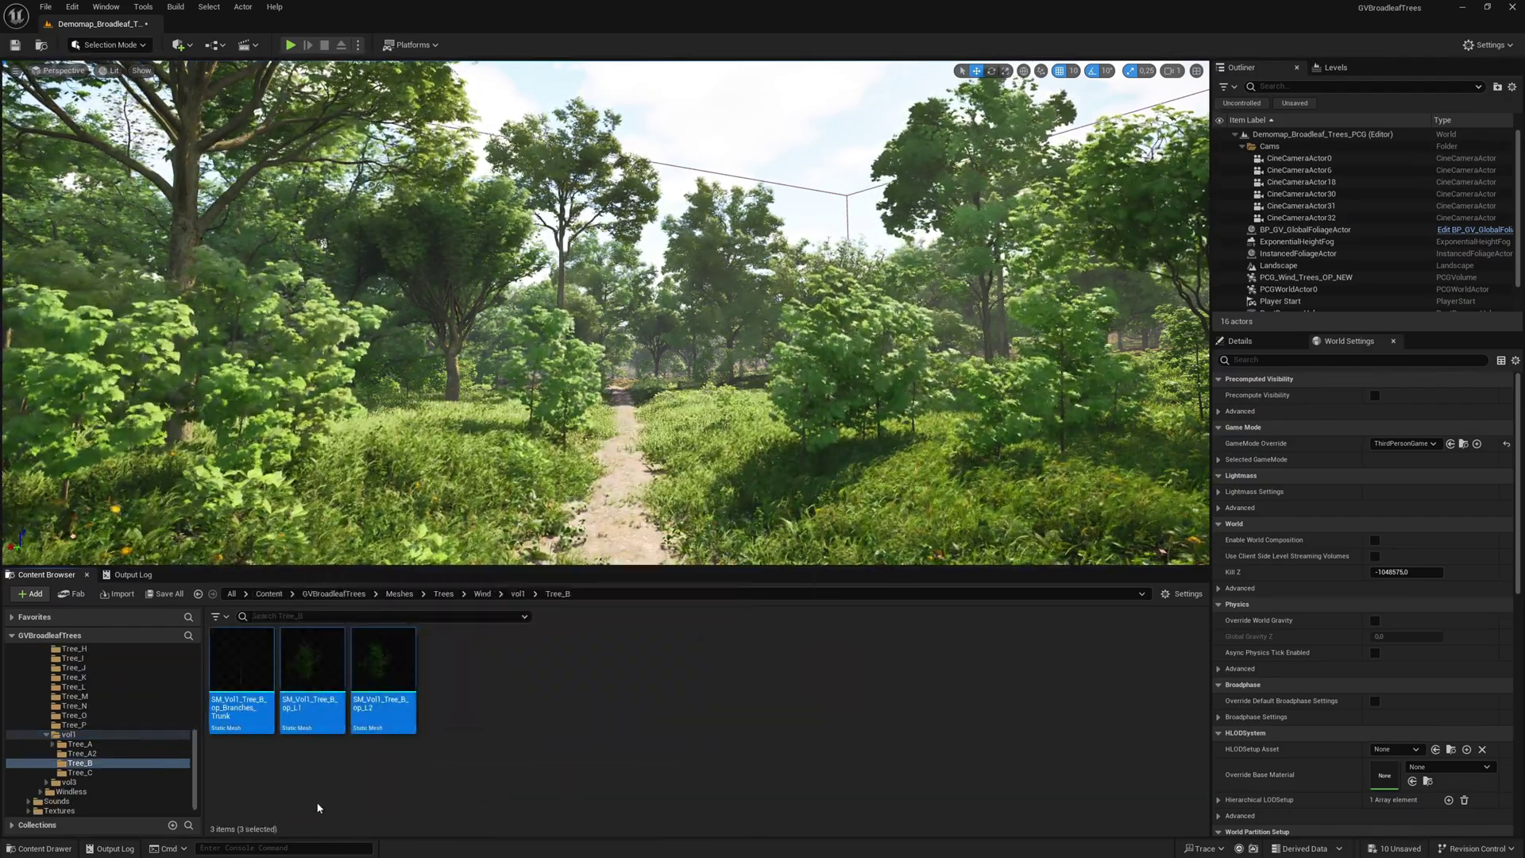
pyautogui.moveTo(239, 731)
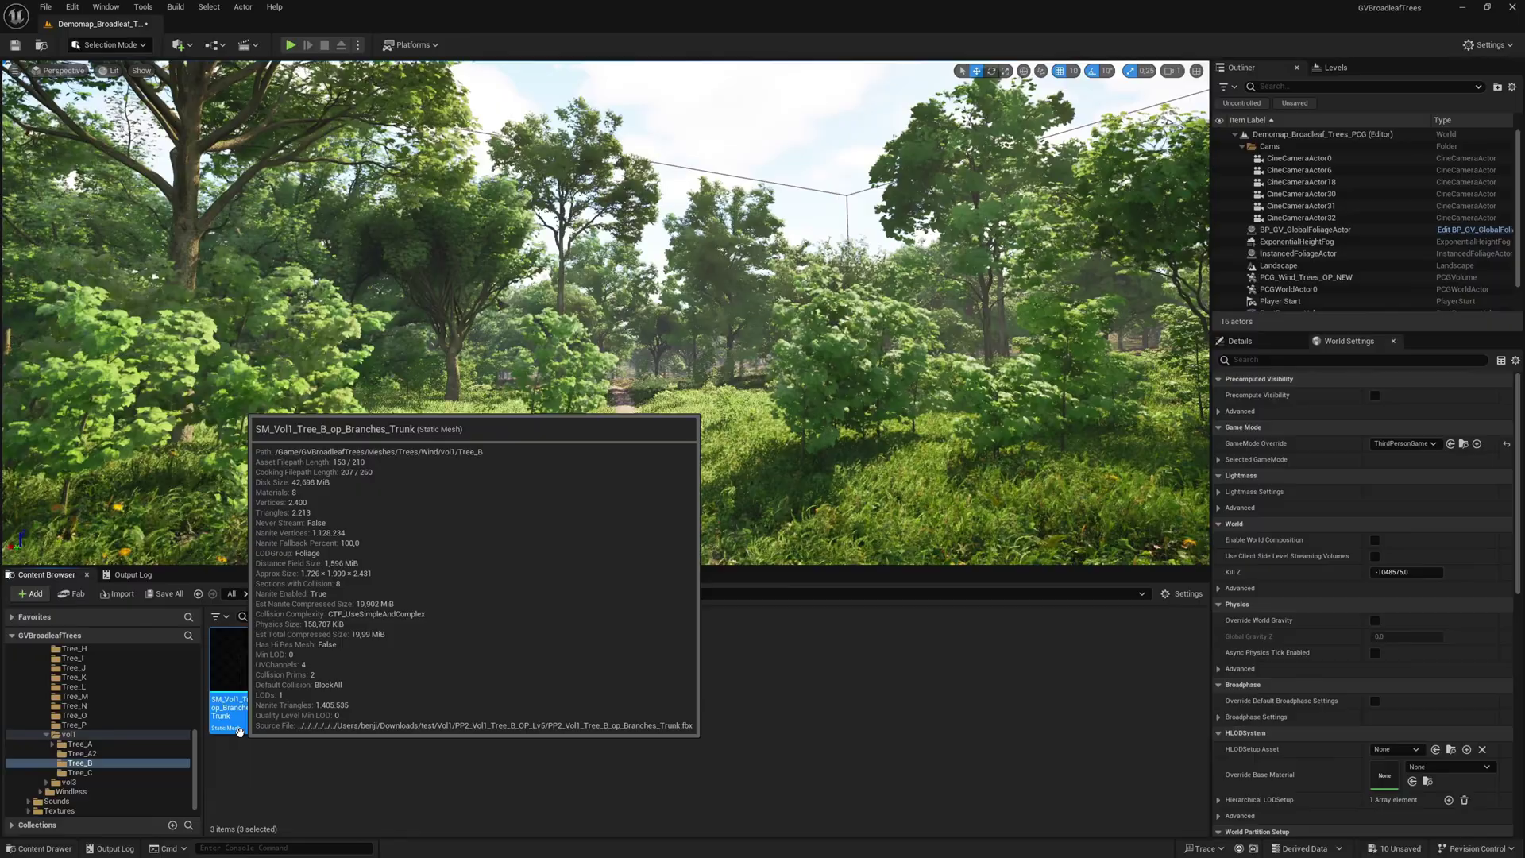
pyautogui.moveTo(320, 728)
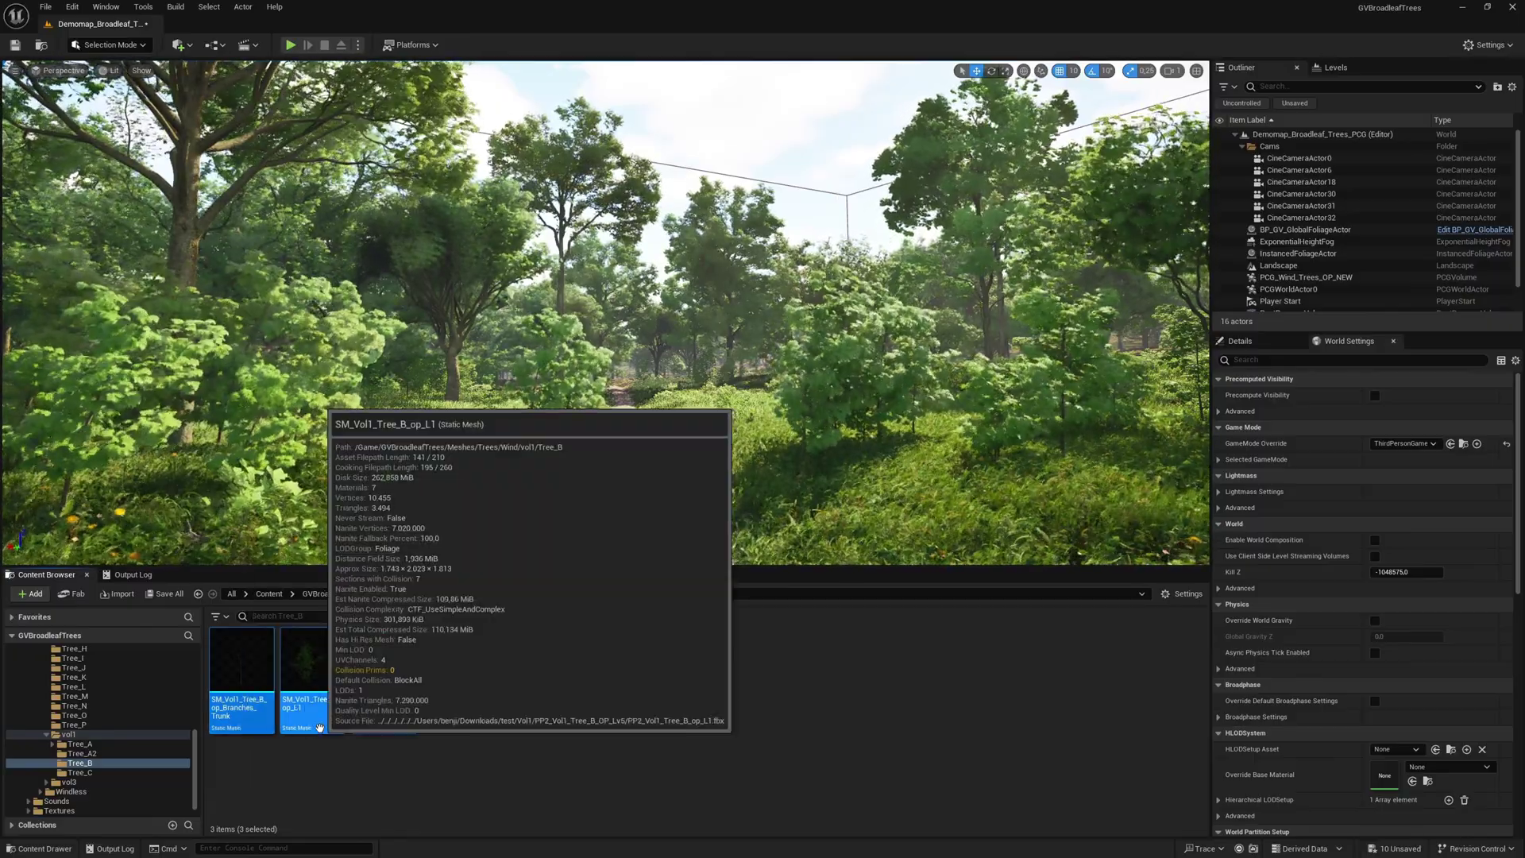
pyautogui.moveTo(388, 717)
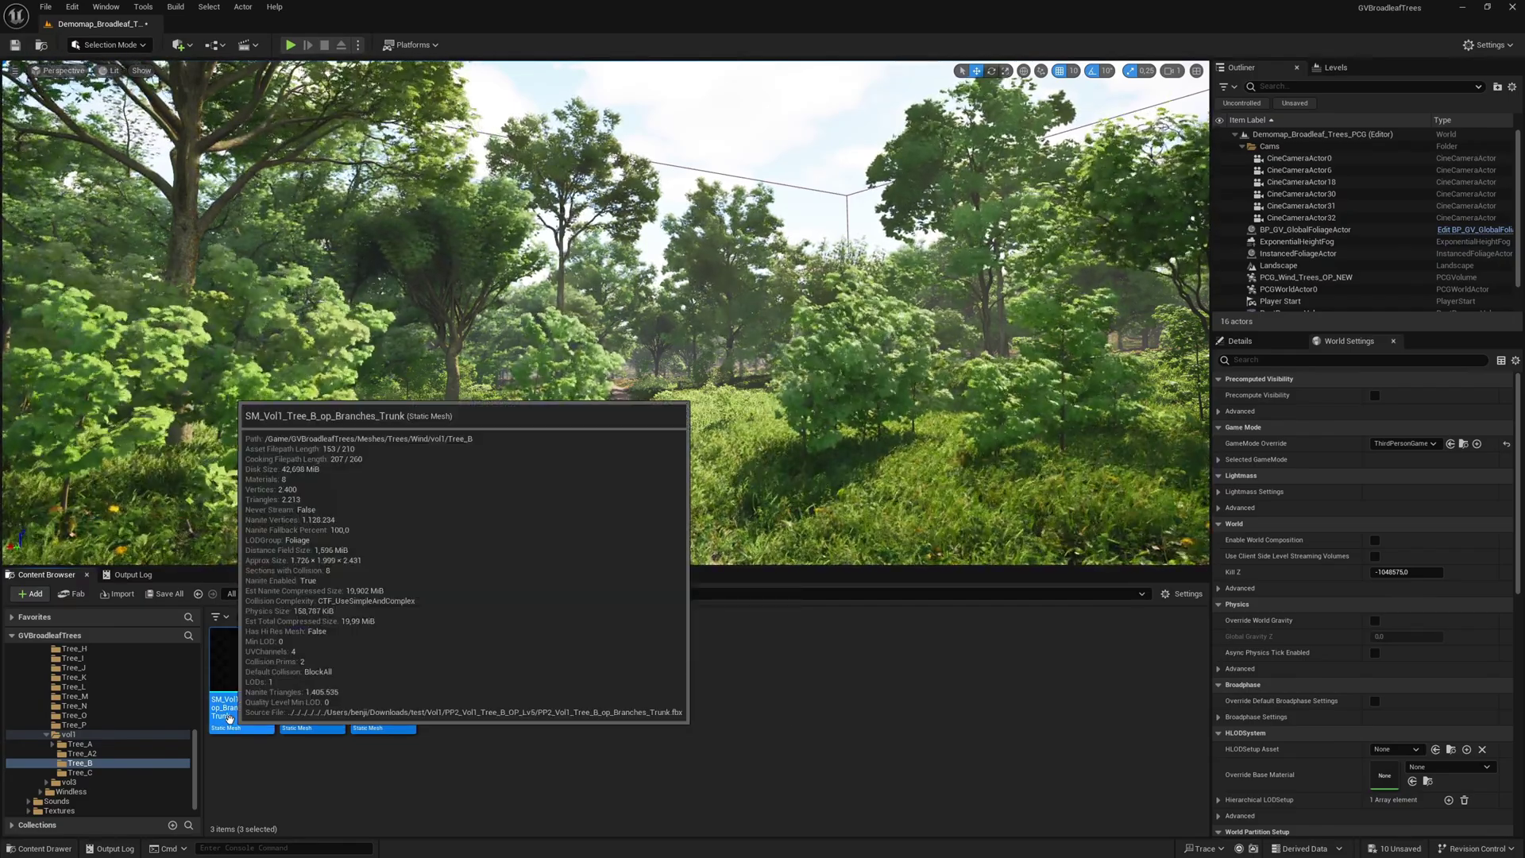
pyautogui.moveTo(229, 717); pyautogui.dragTo(916, 516)
pyautogui.press('Escape')
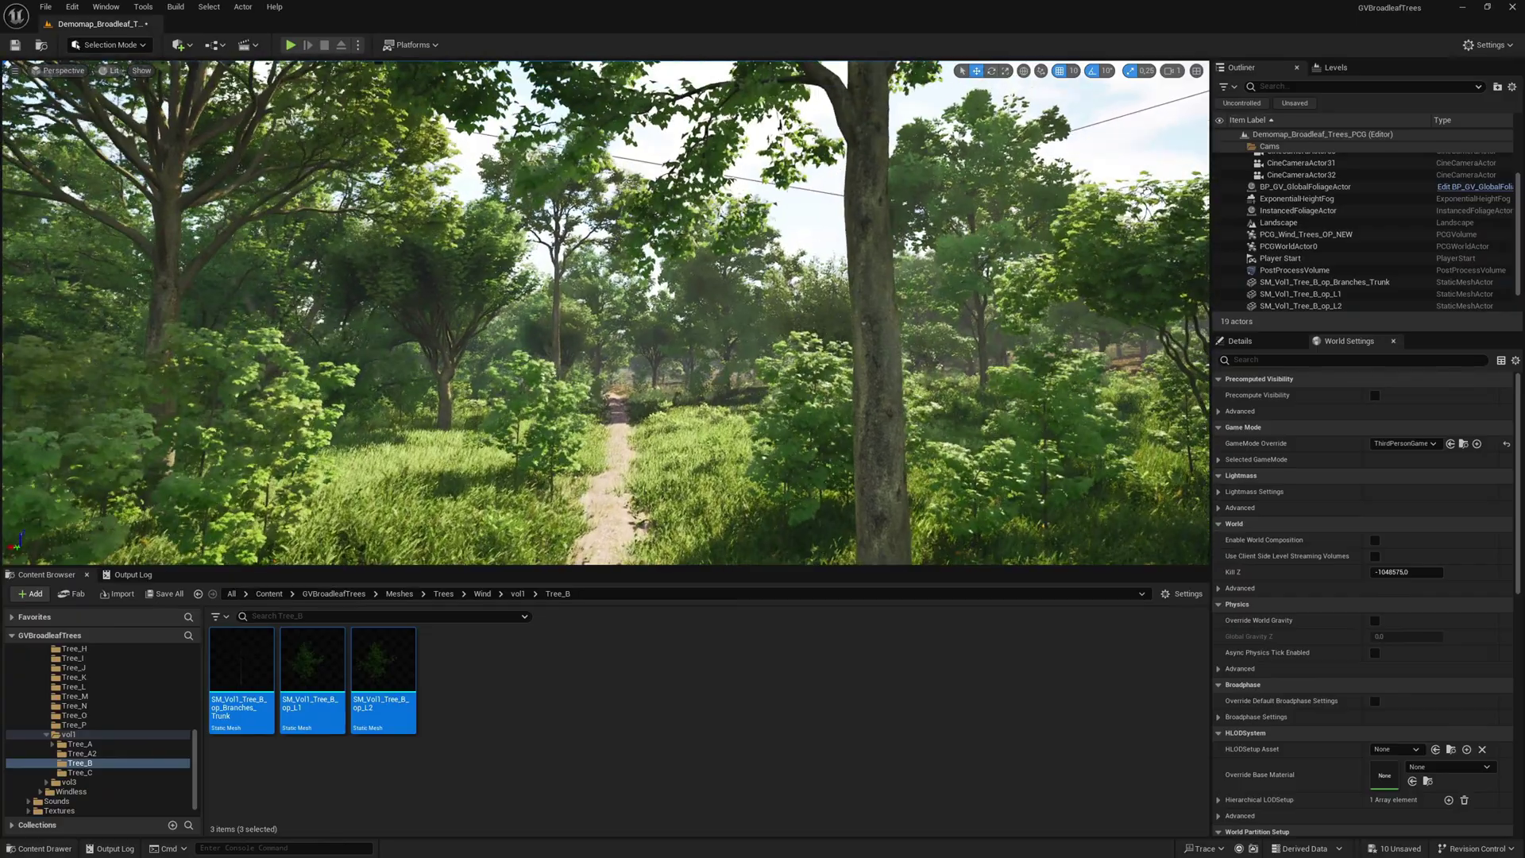
# Step: Inspect the Tree_B trunk, L1 and L2 leaf layers in the Outliner, then select SunSky
pyautogui.moveTo(848, 339); pyautogui.dragTo(848, 340, button='right')
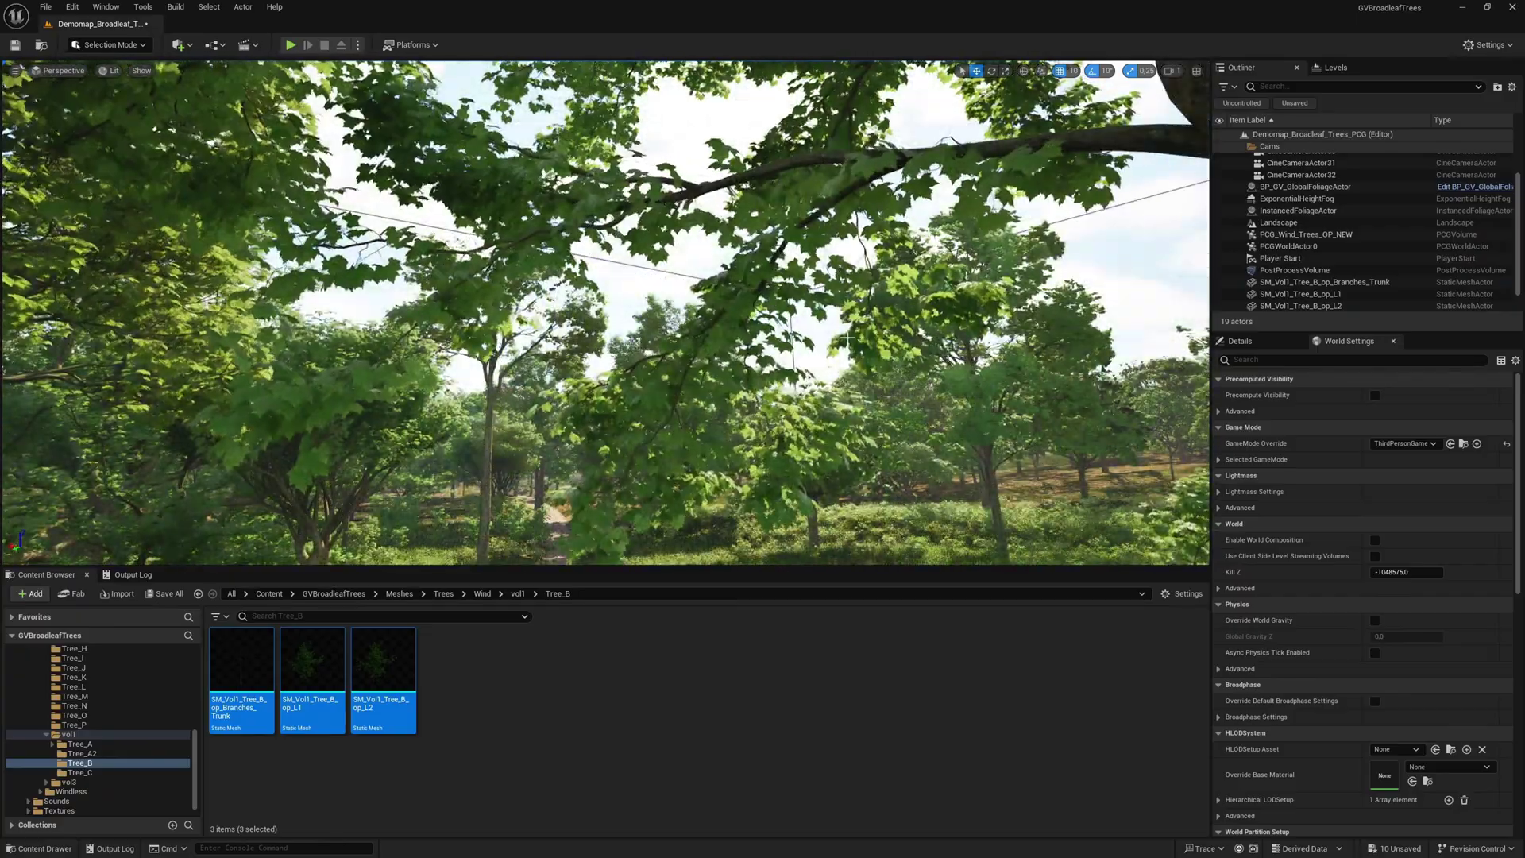
pyautogui.click(1329, 283)
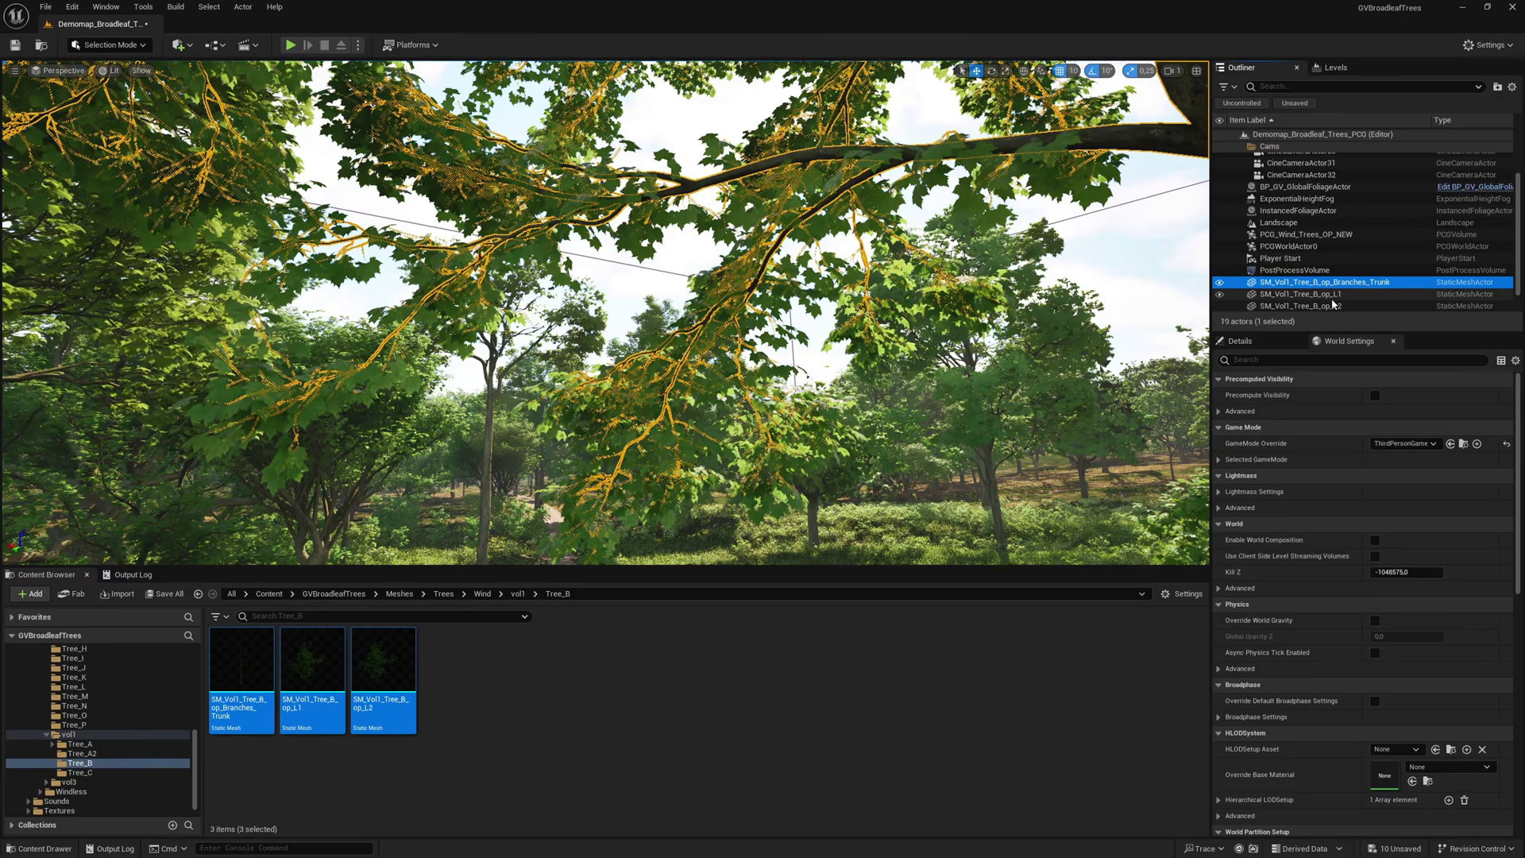
pyautogui.click(1332, 295)
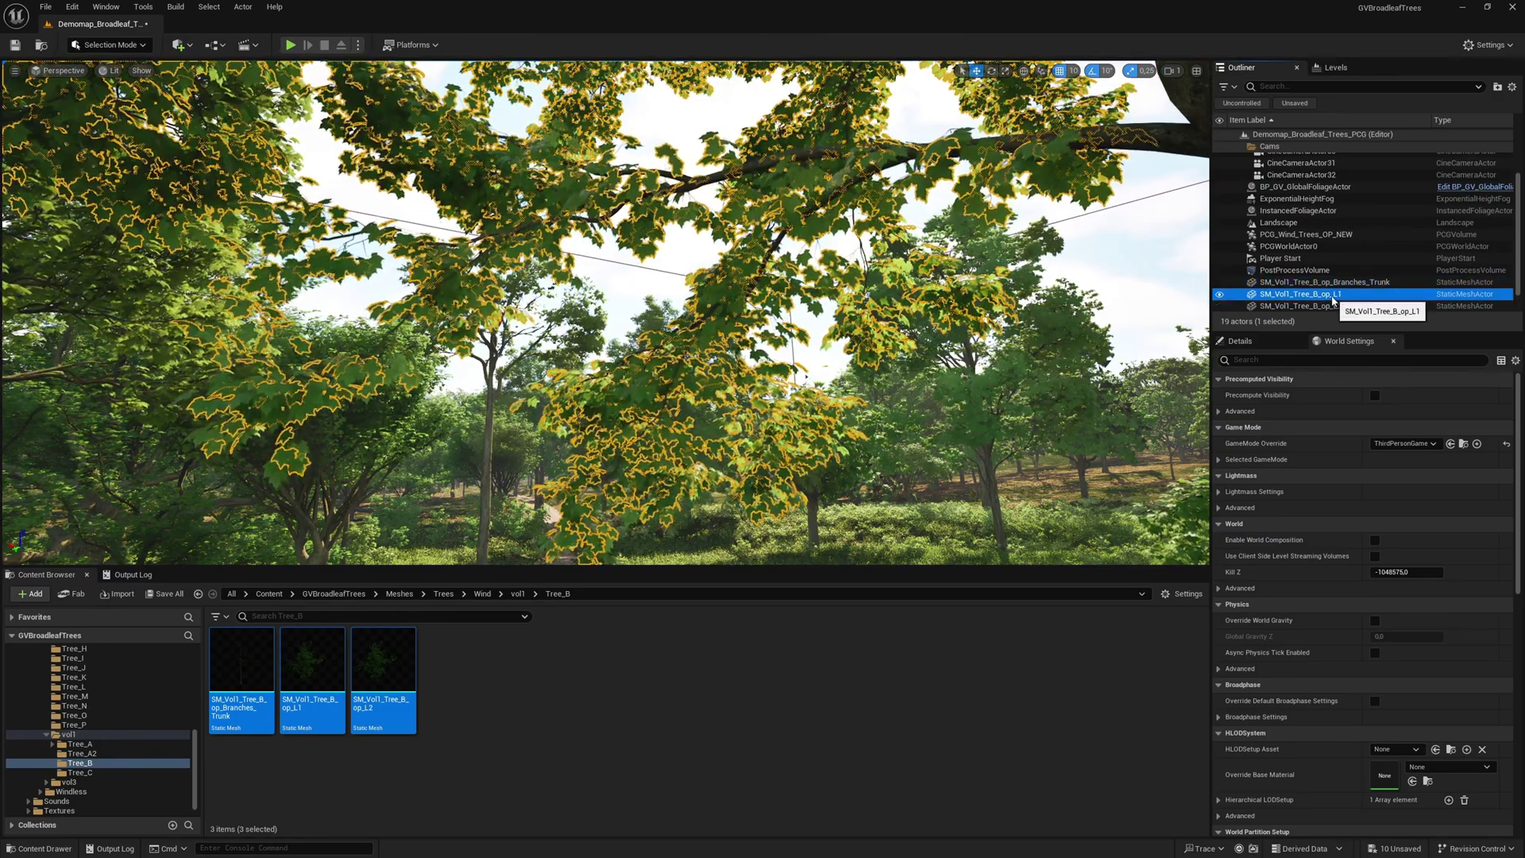
pyautogui.scroll(-1, 1334, 300)
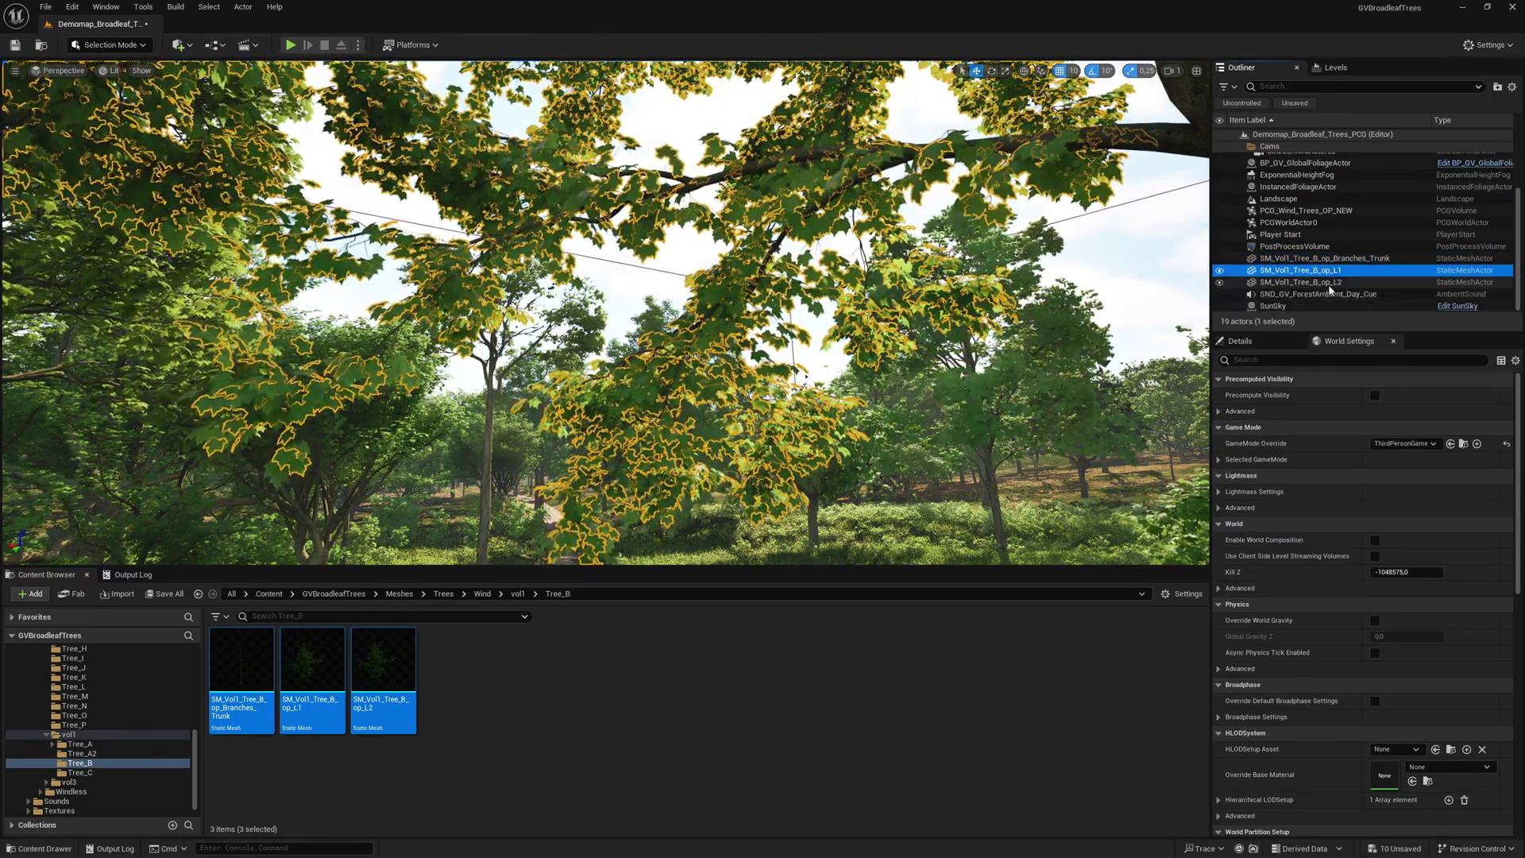
pyautogui.click(1331, 283)
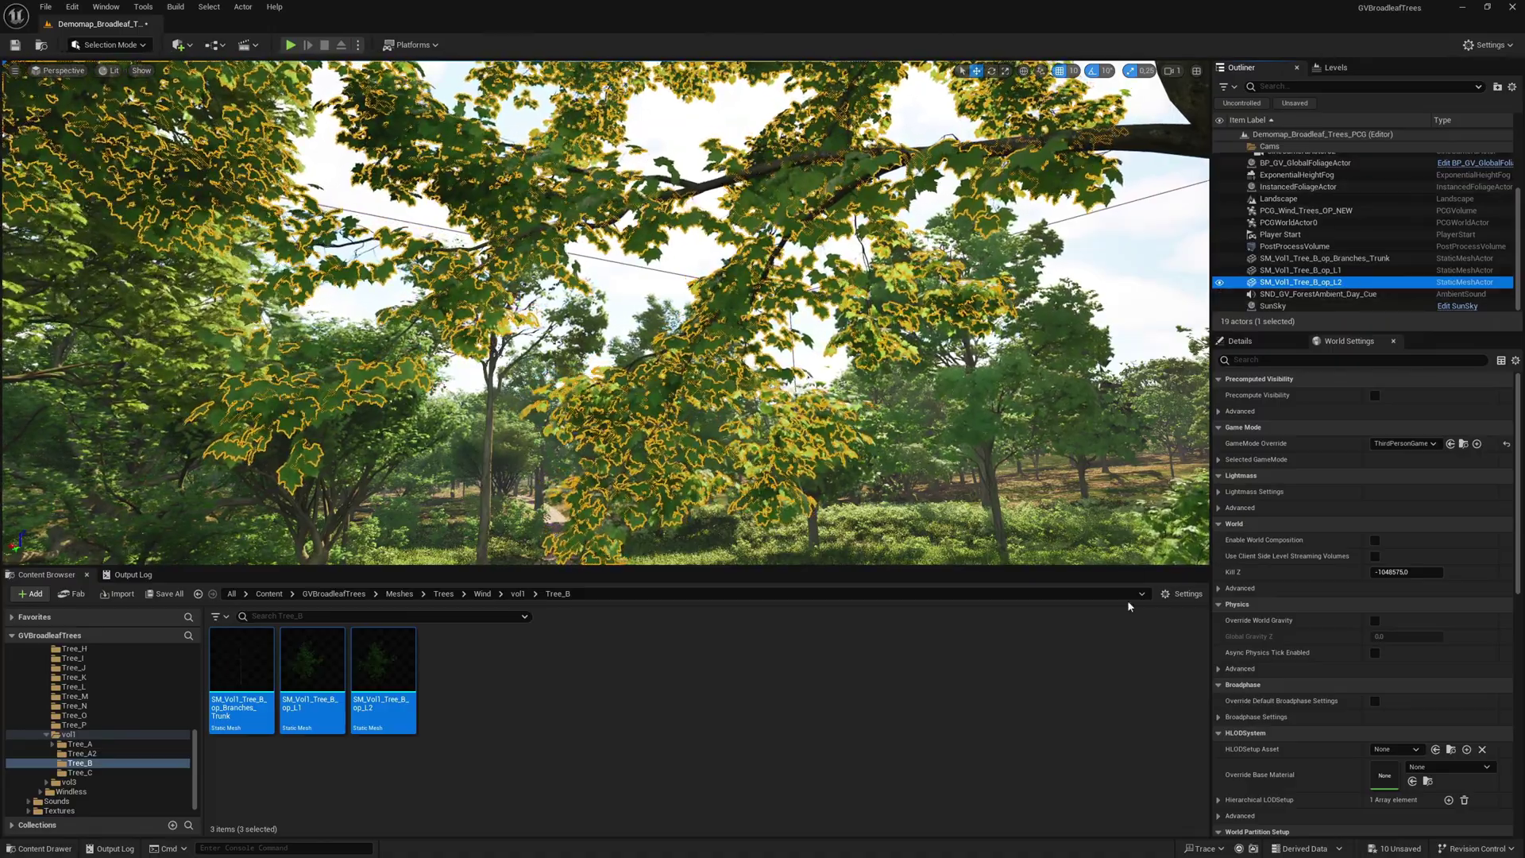
pyautogui.click(1274, 306)
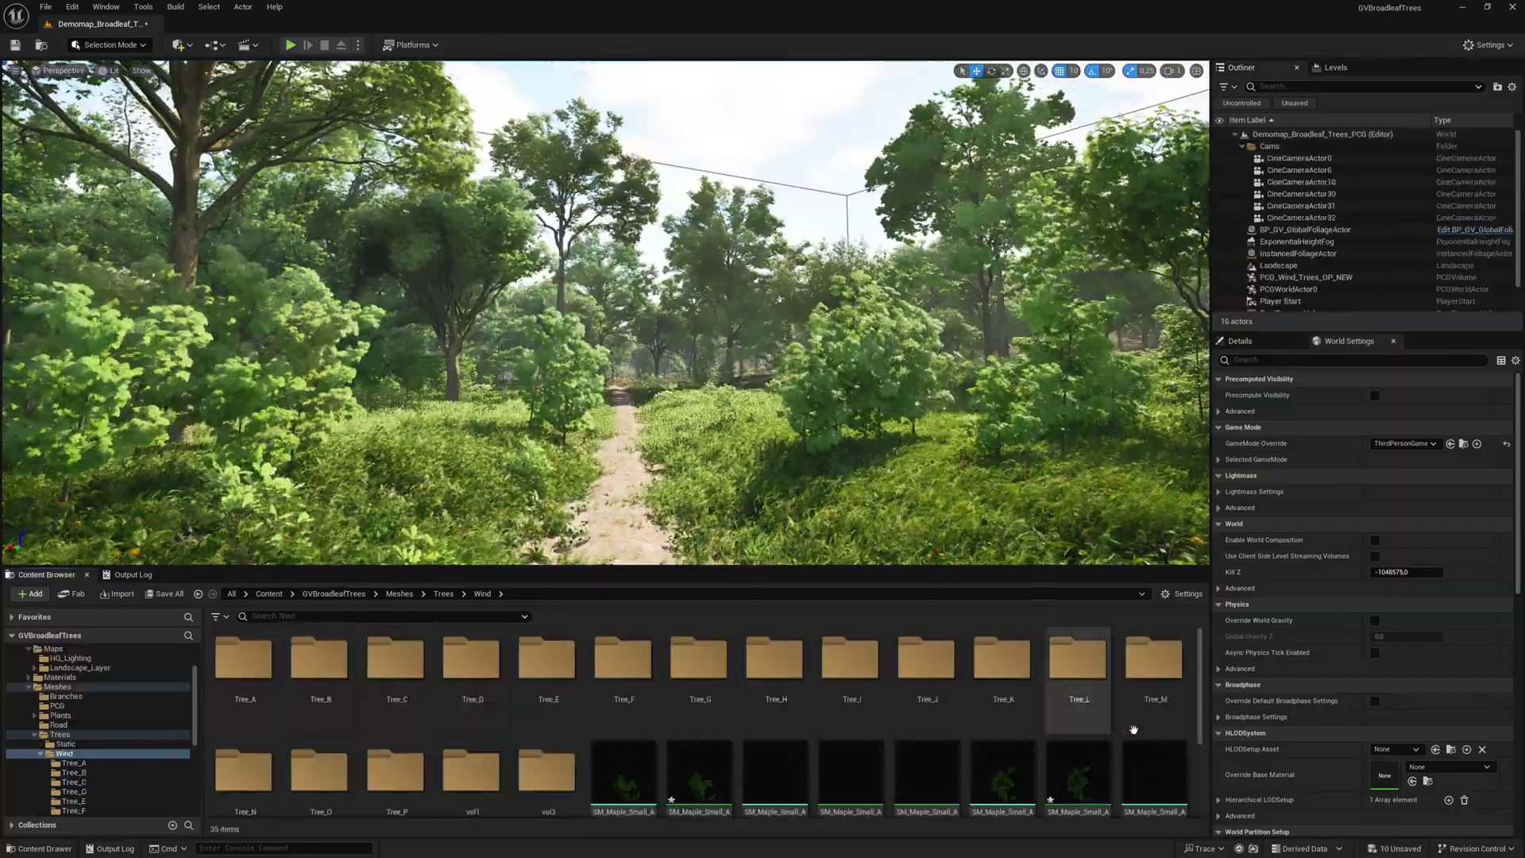
# Step: Place the three Tree_J meshes (Trunk_Branches, L1, L2) just right of the forest path
pyautogui.doubleClick(923, 675)
pyautogui.click(384, 675)
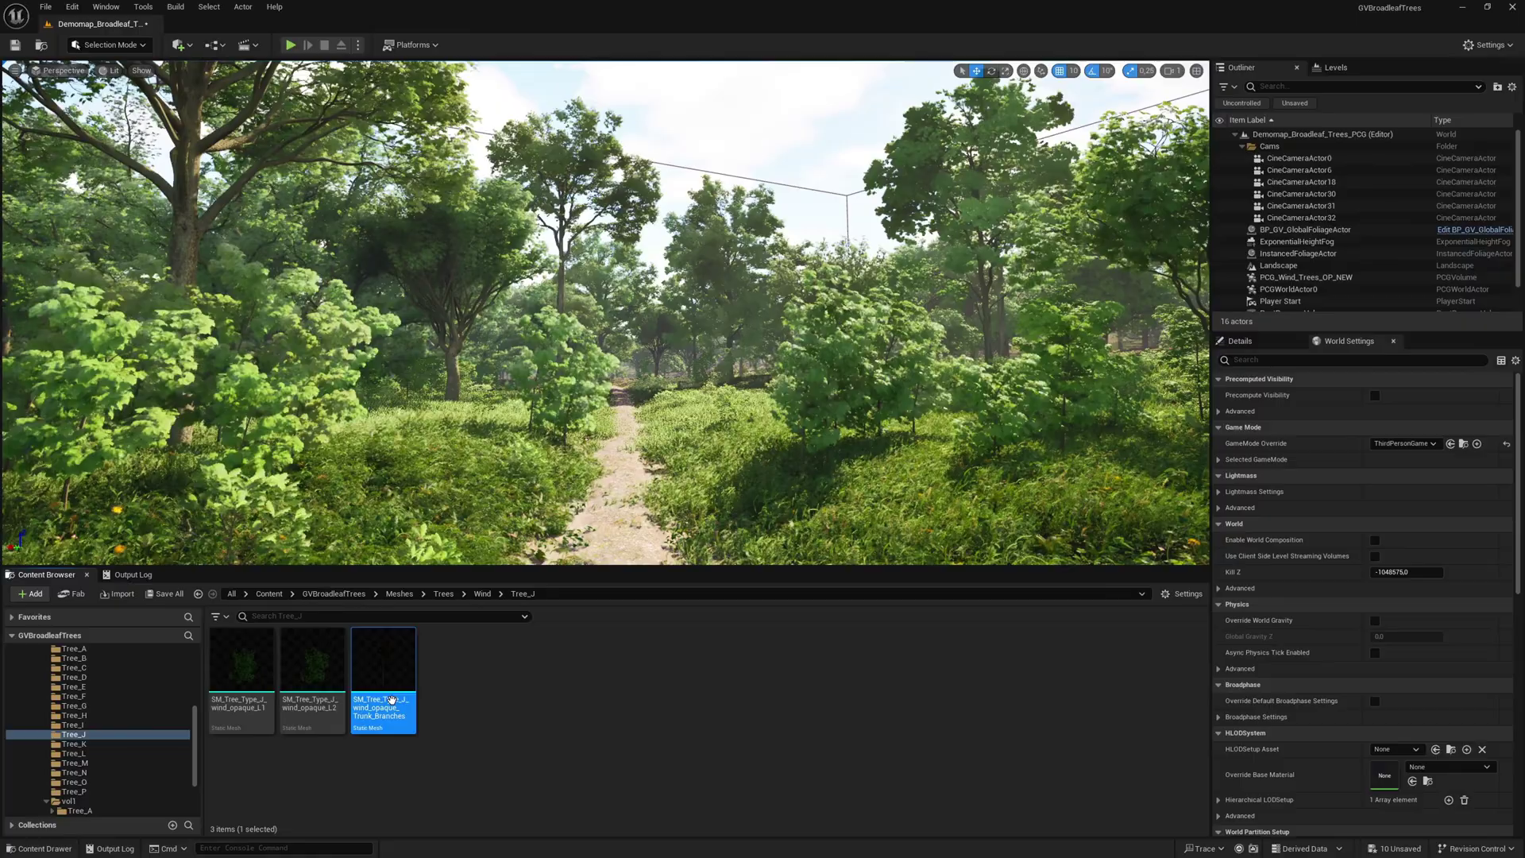
pyautogui.keyDown('shift'); pyautogui.click(242, 675); pyautogui.keyUp('shift')
pyautogui.moveTo(392, 703); pyautogui.dragTo(920, 535)
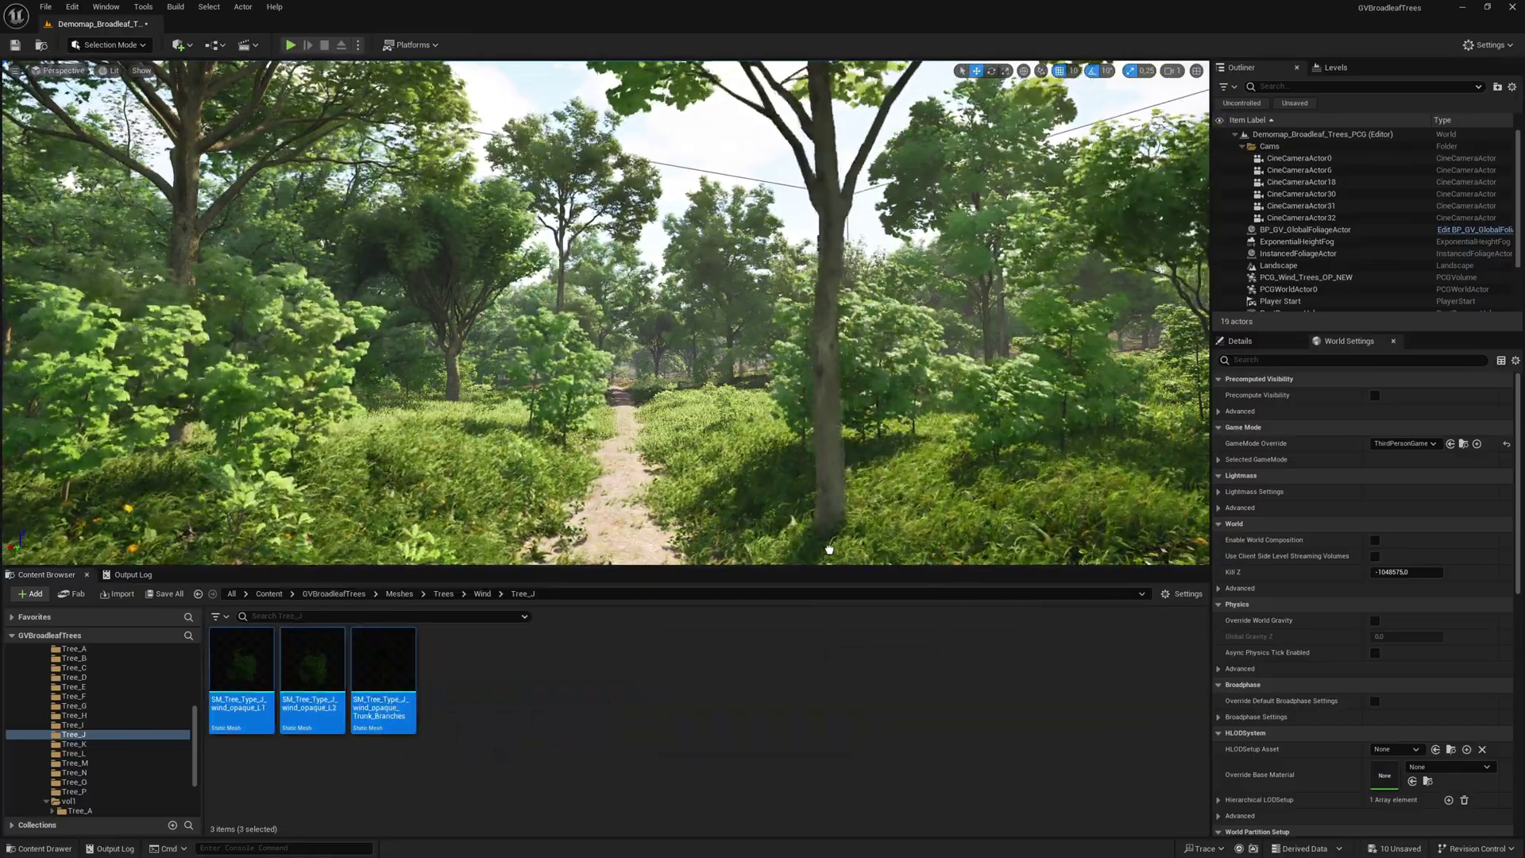
pyautogui.moveTo(828, 544); pyautogui.dragTo(821, 548)
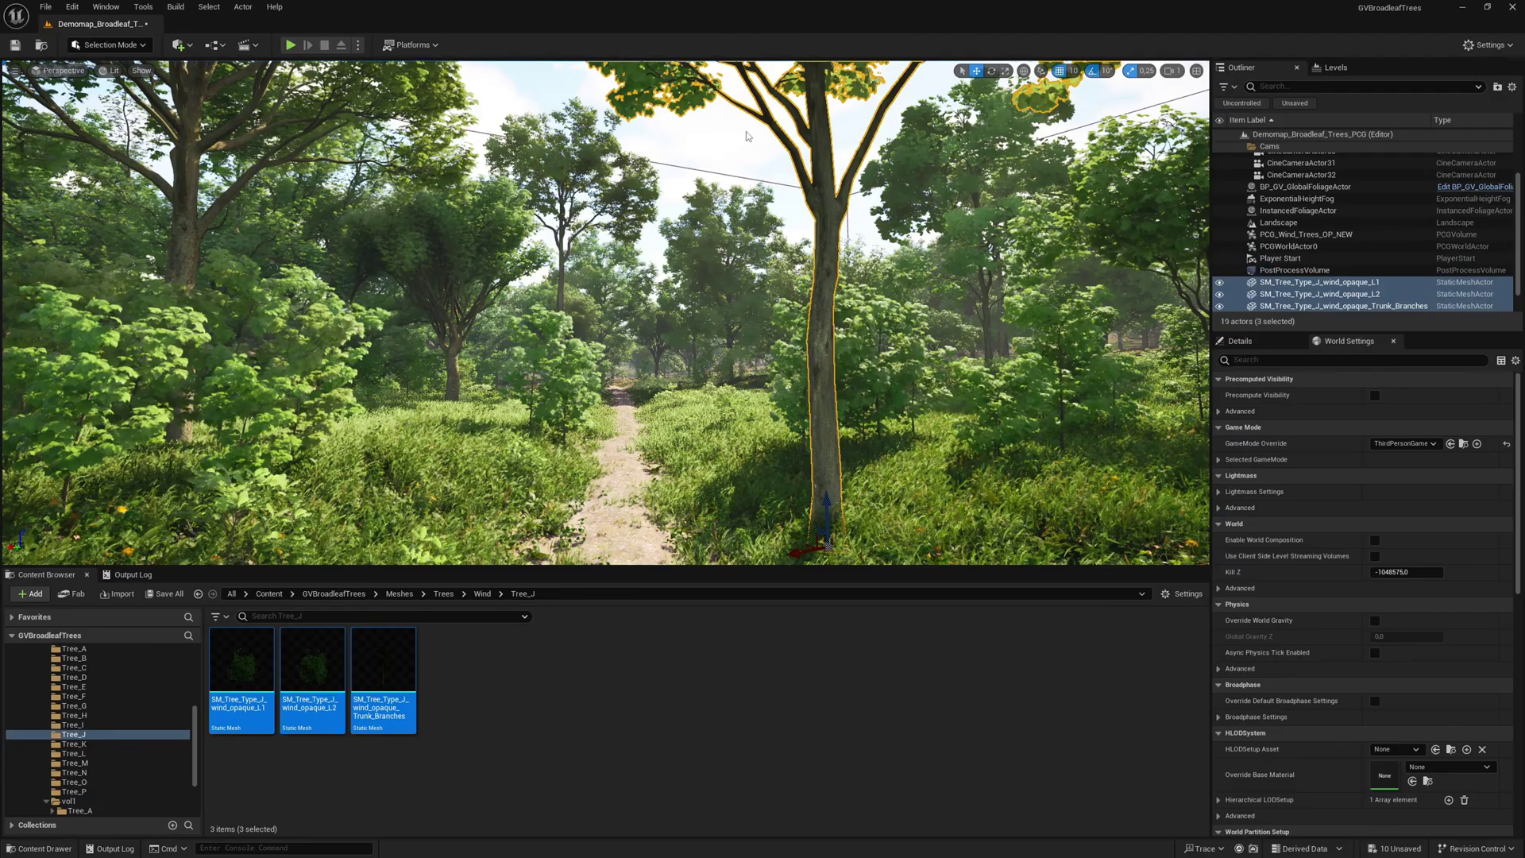
pyautogui.click(748, 178)
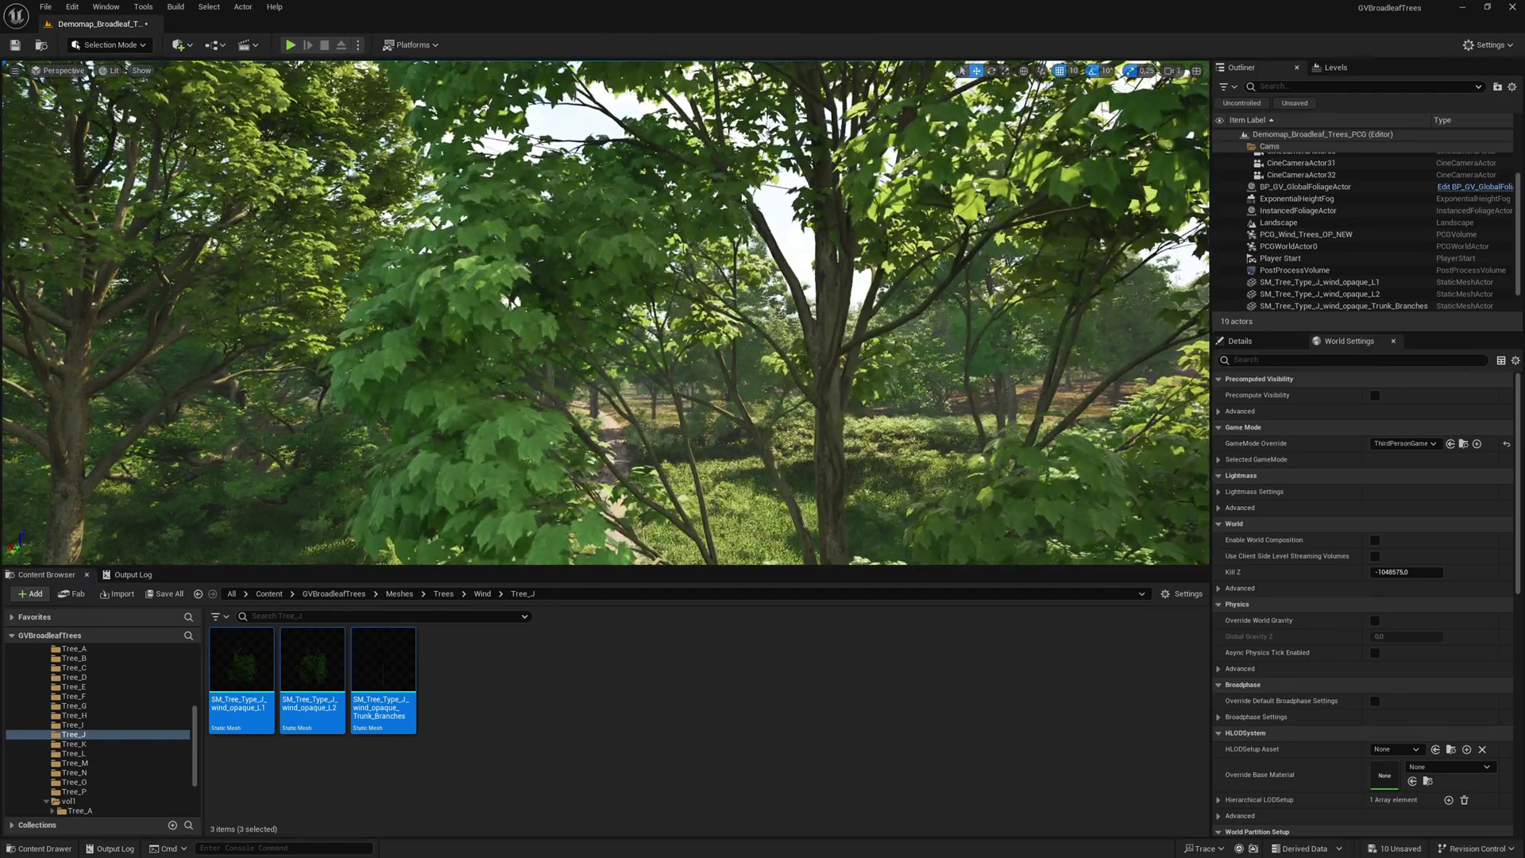
# Step: Check the Tree_J Trunk_Branches, L1 and L2 rows in the Outliner, then unhide the L2 leaf layer
pyautogui.scroll(-1, 1358, 294)
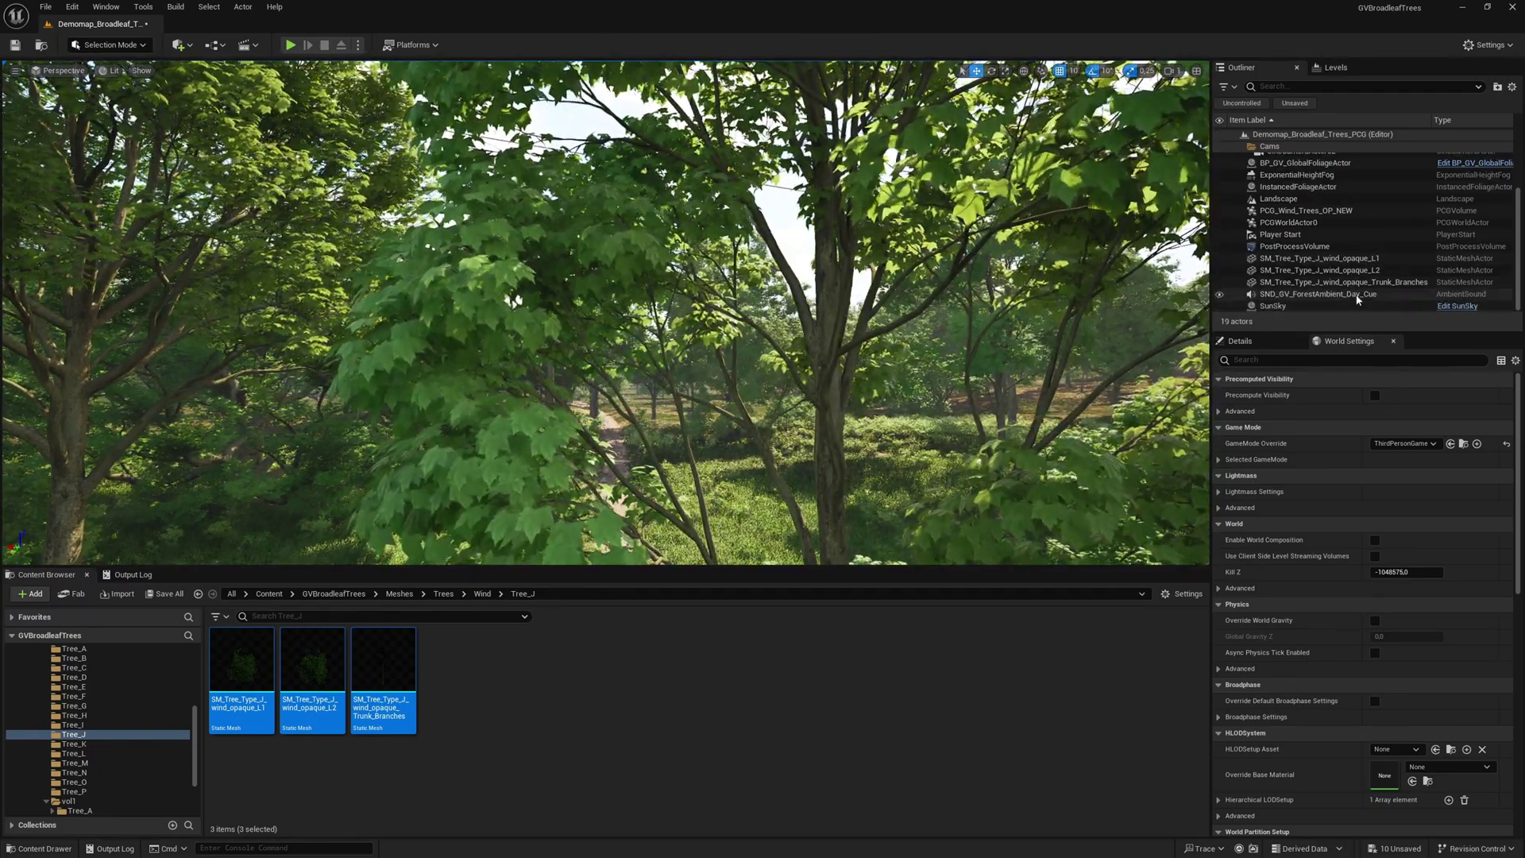
pyautogui.click(1359, 283)
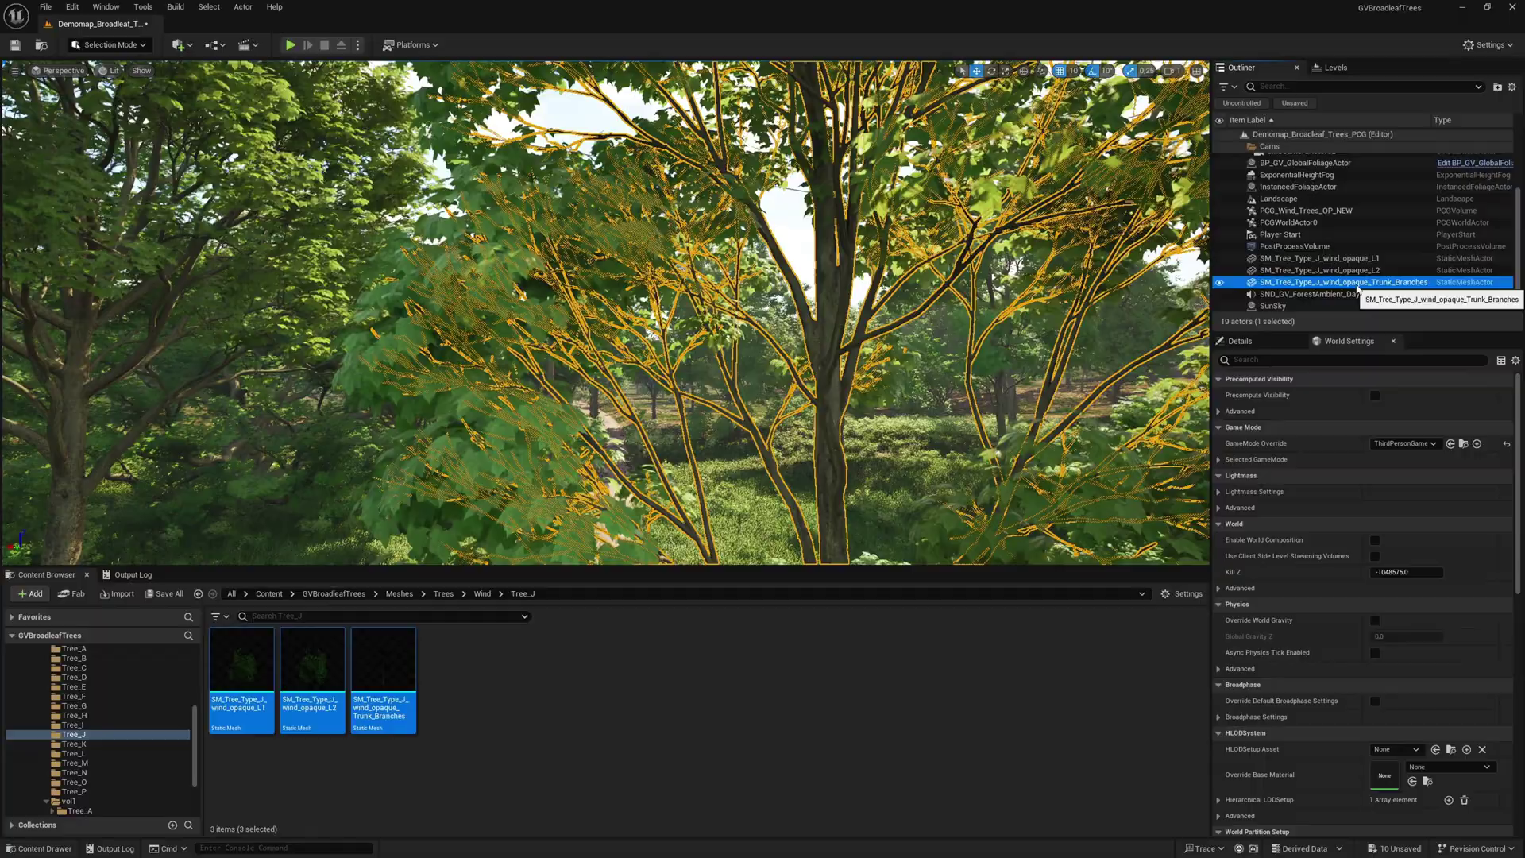
pyautogui.click(1356, 259)
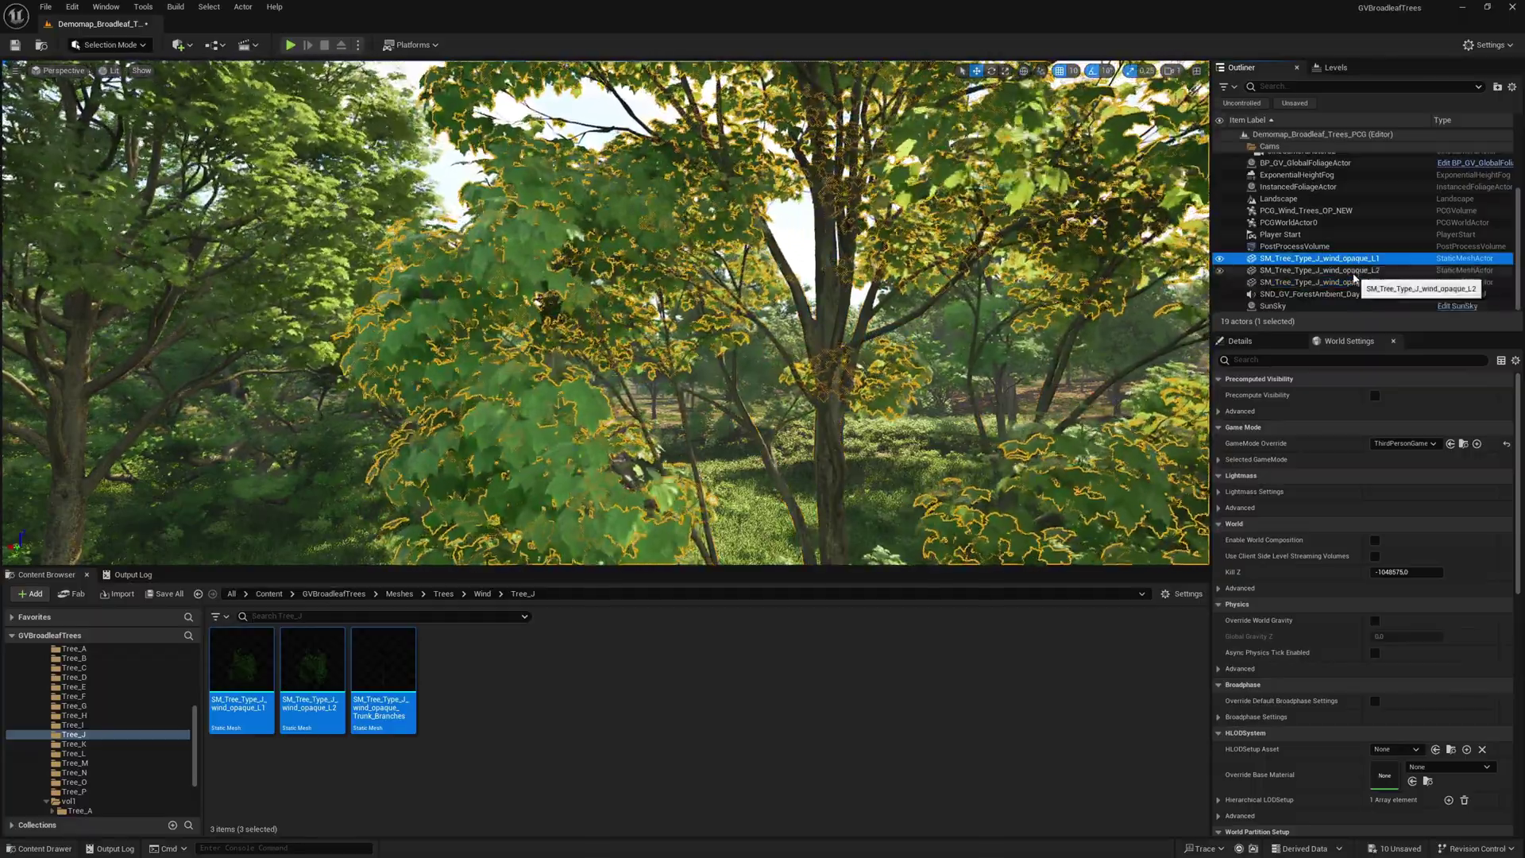
pyautogui.click(1356, 271)
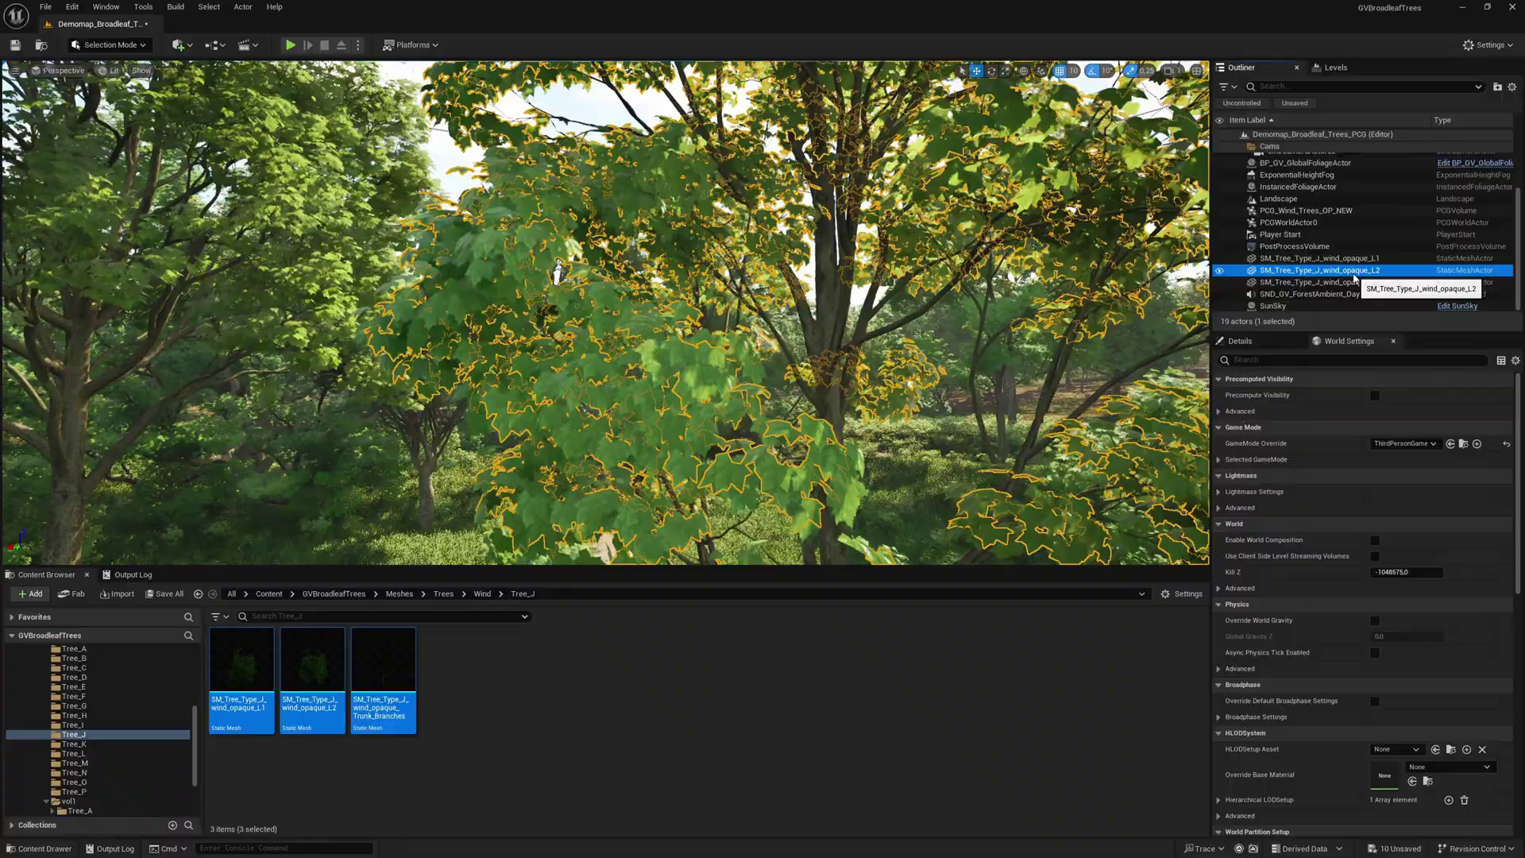
pyautogui.press('Escape')
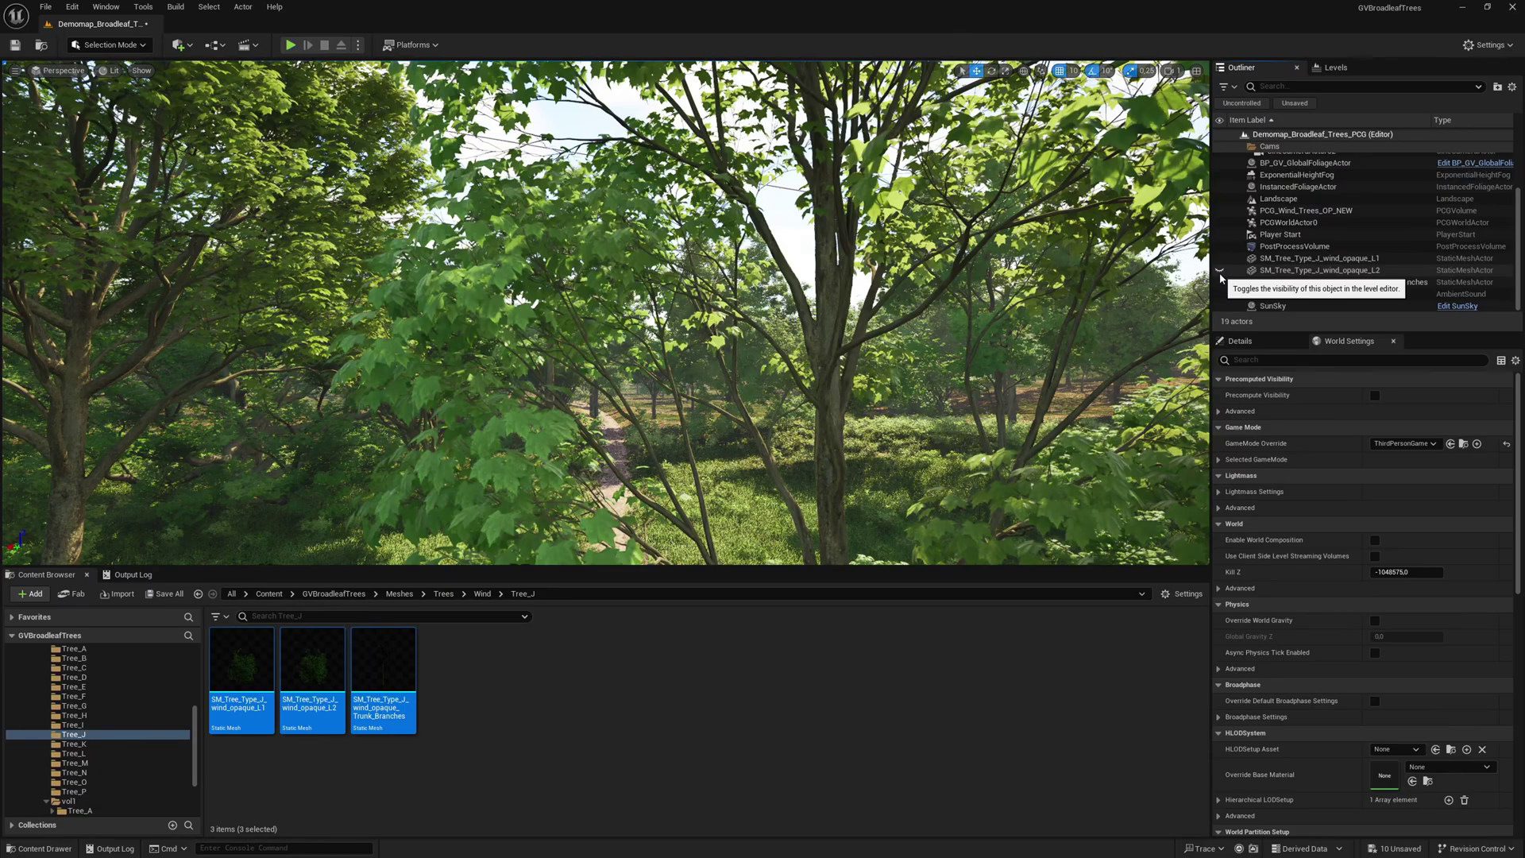
pyautogui.click(1220, 271)
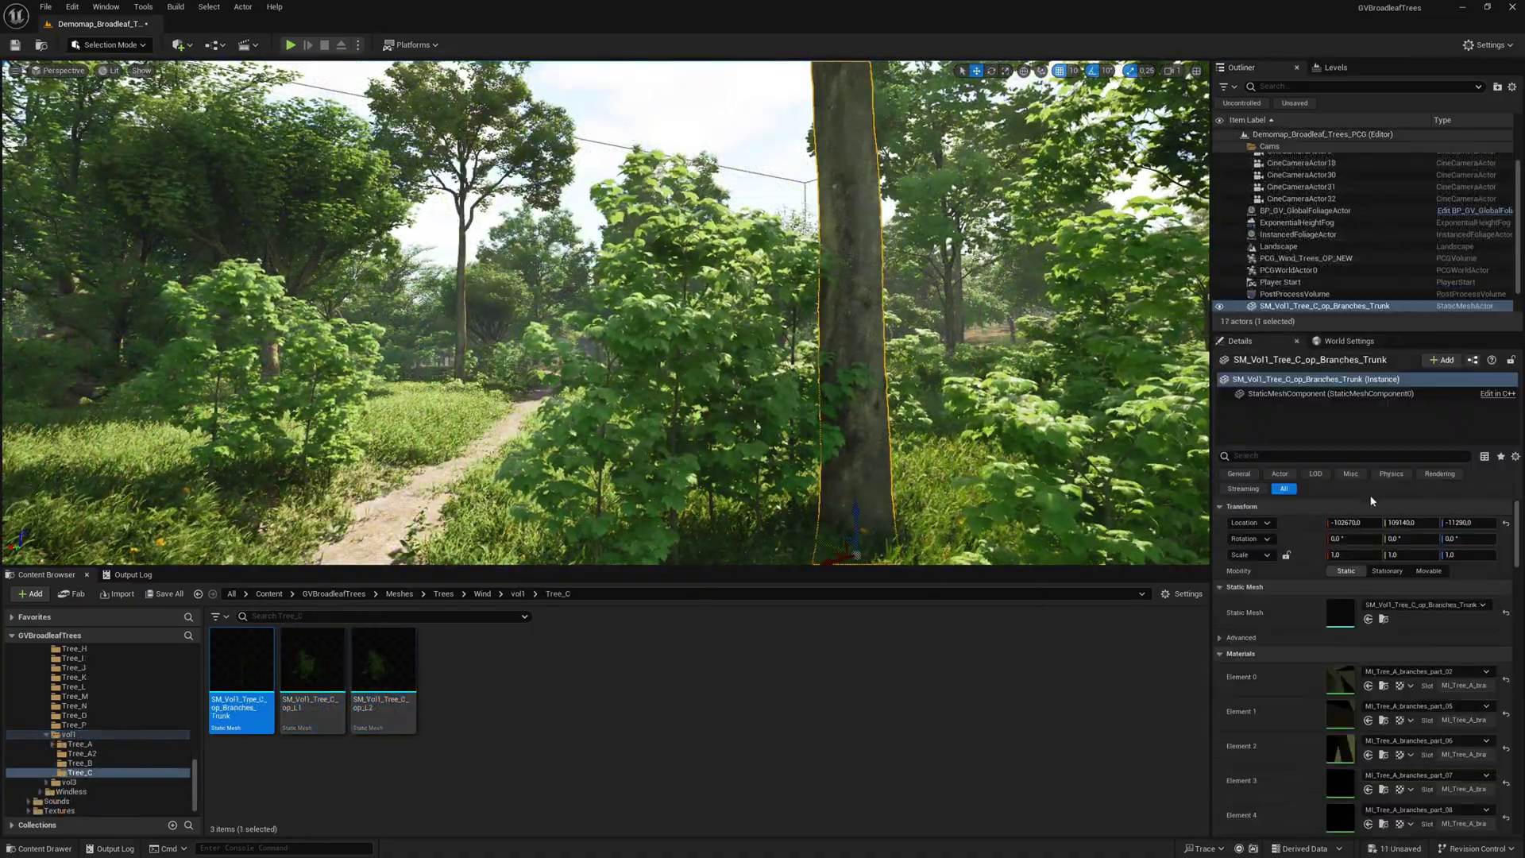
# Step: Copy all of the Tree_C trunk's transform values and browse to its MI_Tree_trunk material
pyautogui.rightClick(1375, 508)
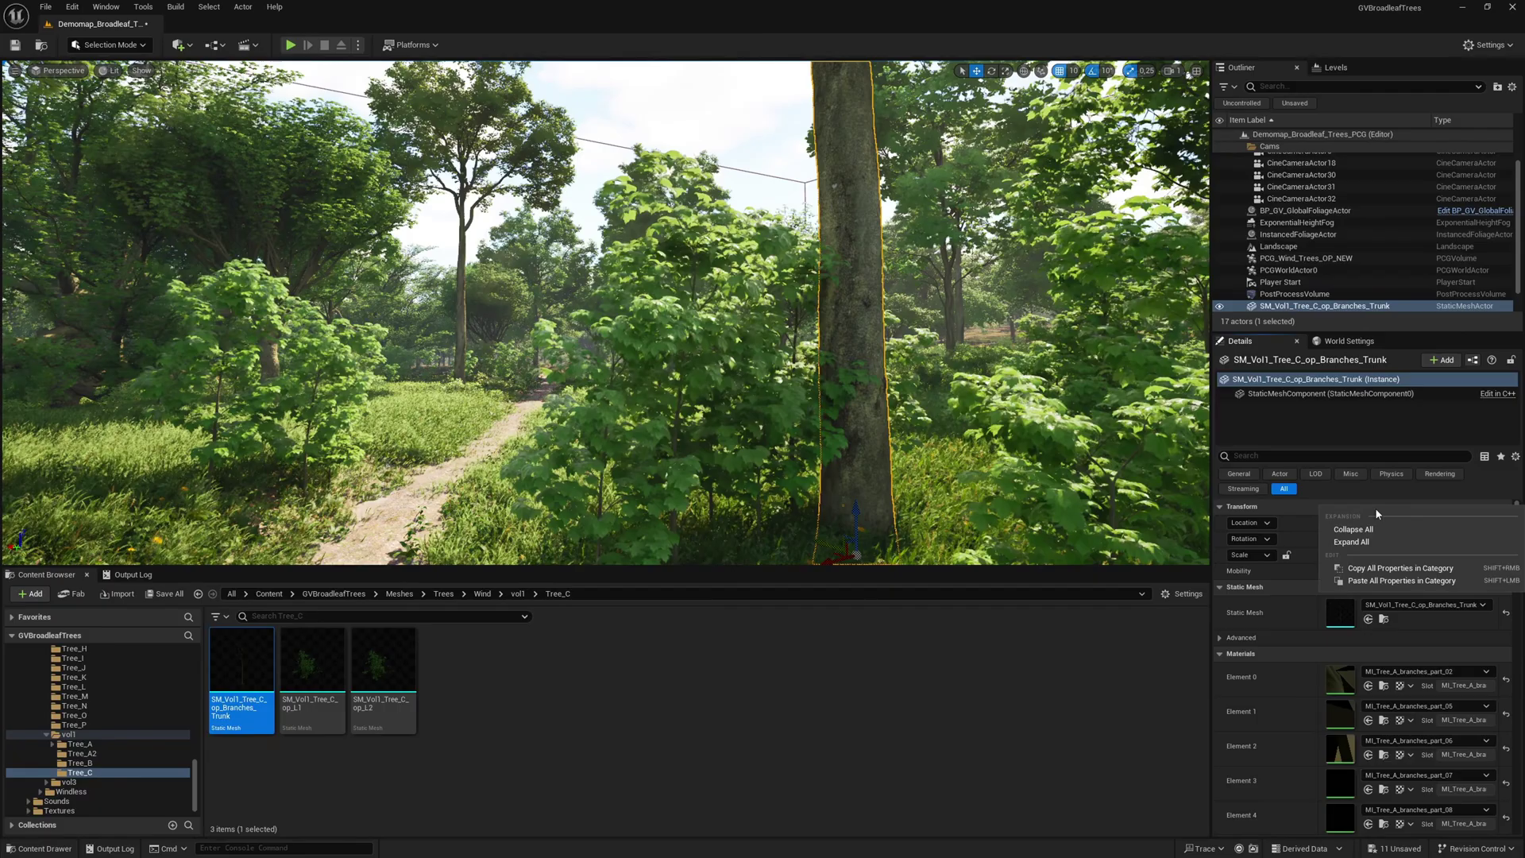
pyautogui.click(1408, 568)
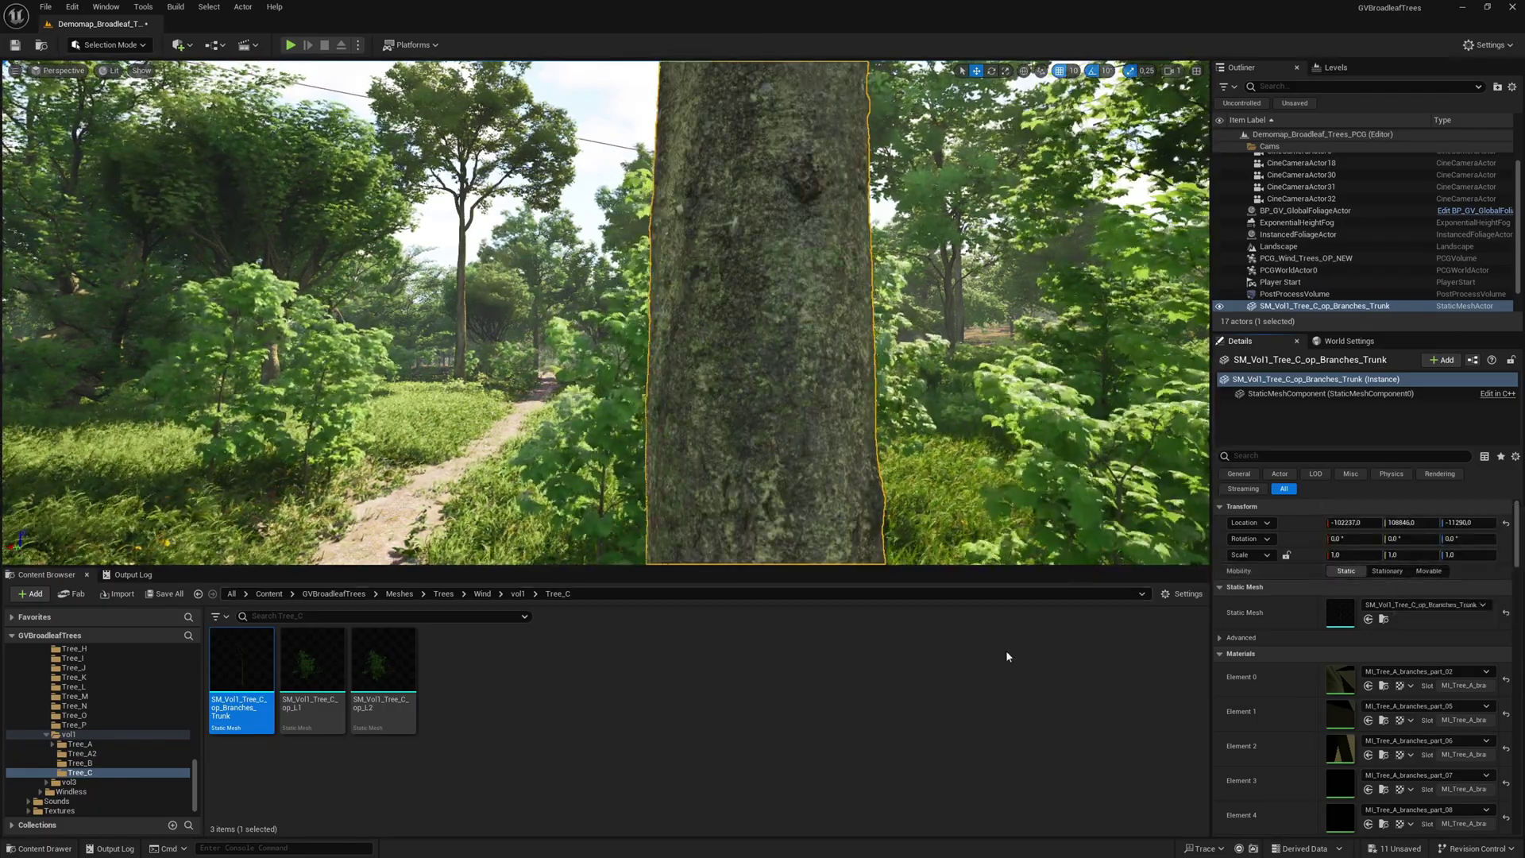
pyautogui.scroll(-5, 1404, 714)
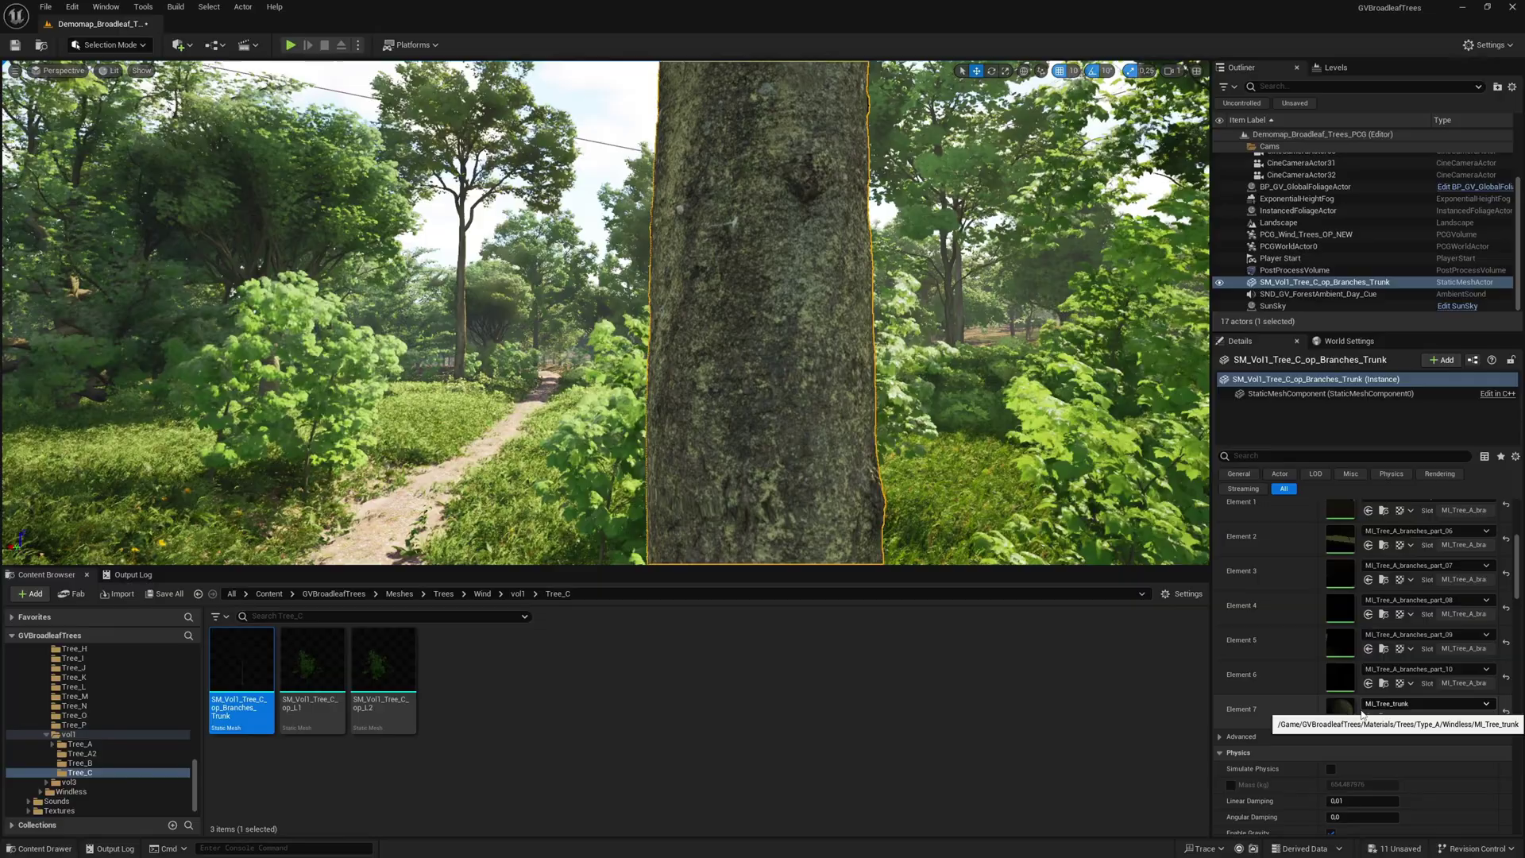
pyautogui.click(1384, 717)
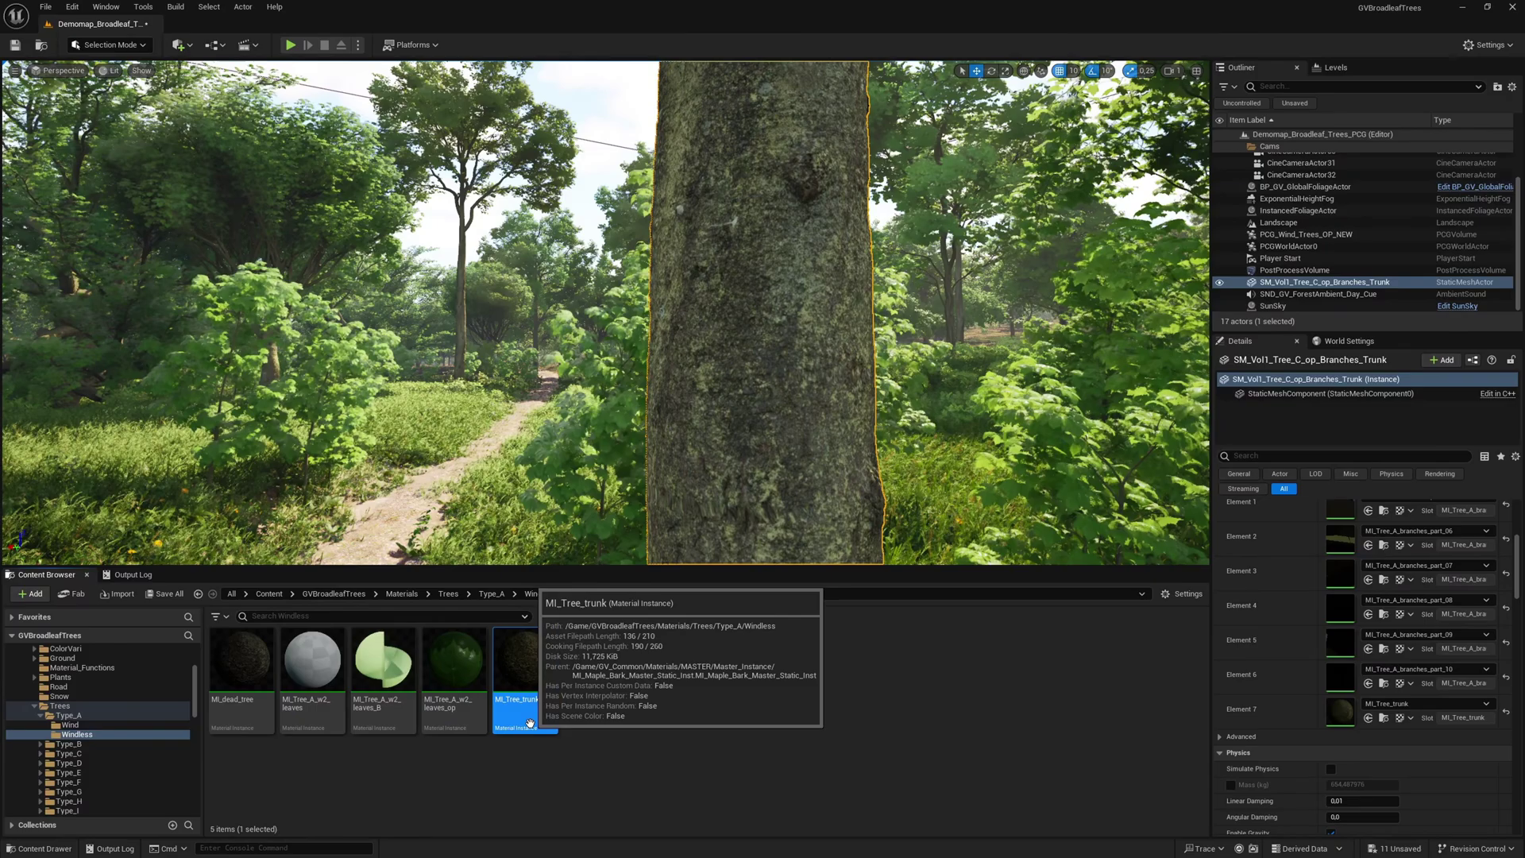
# Step: Open MI_Tree_trunk and enable its AO, Displacement, Edge and Normal texture overrides
pyautogui.doubleClick(530, 724)
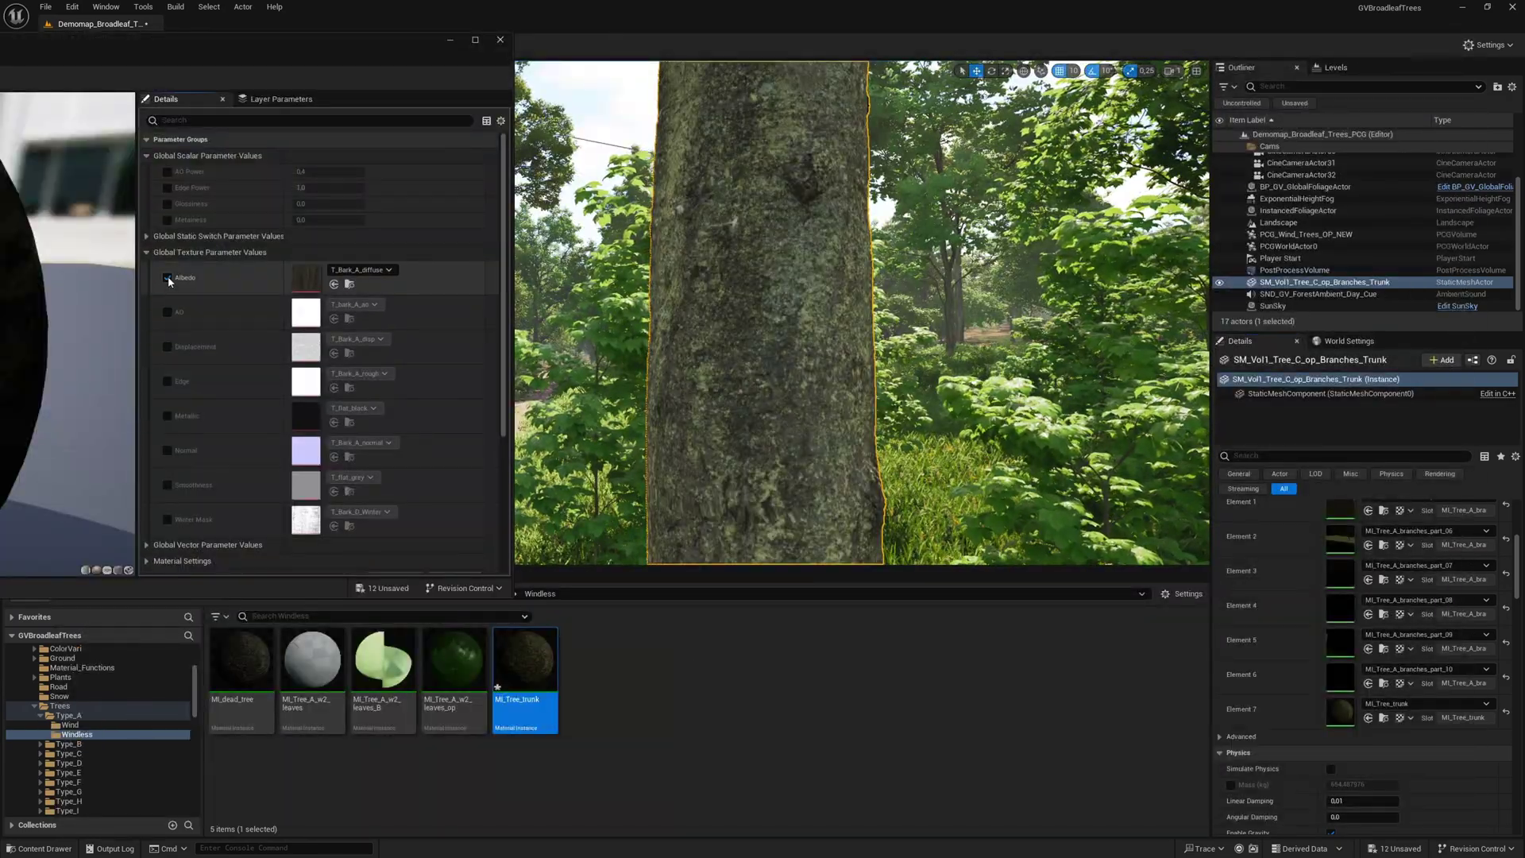
pyautogui.click(167, 312)
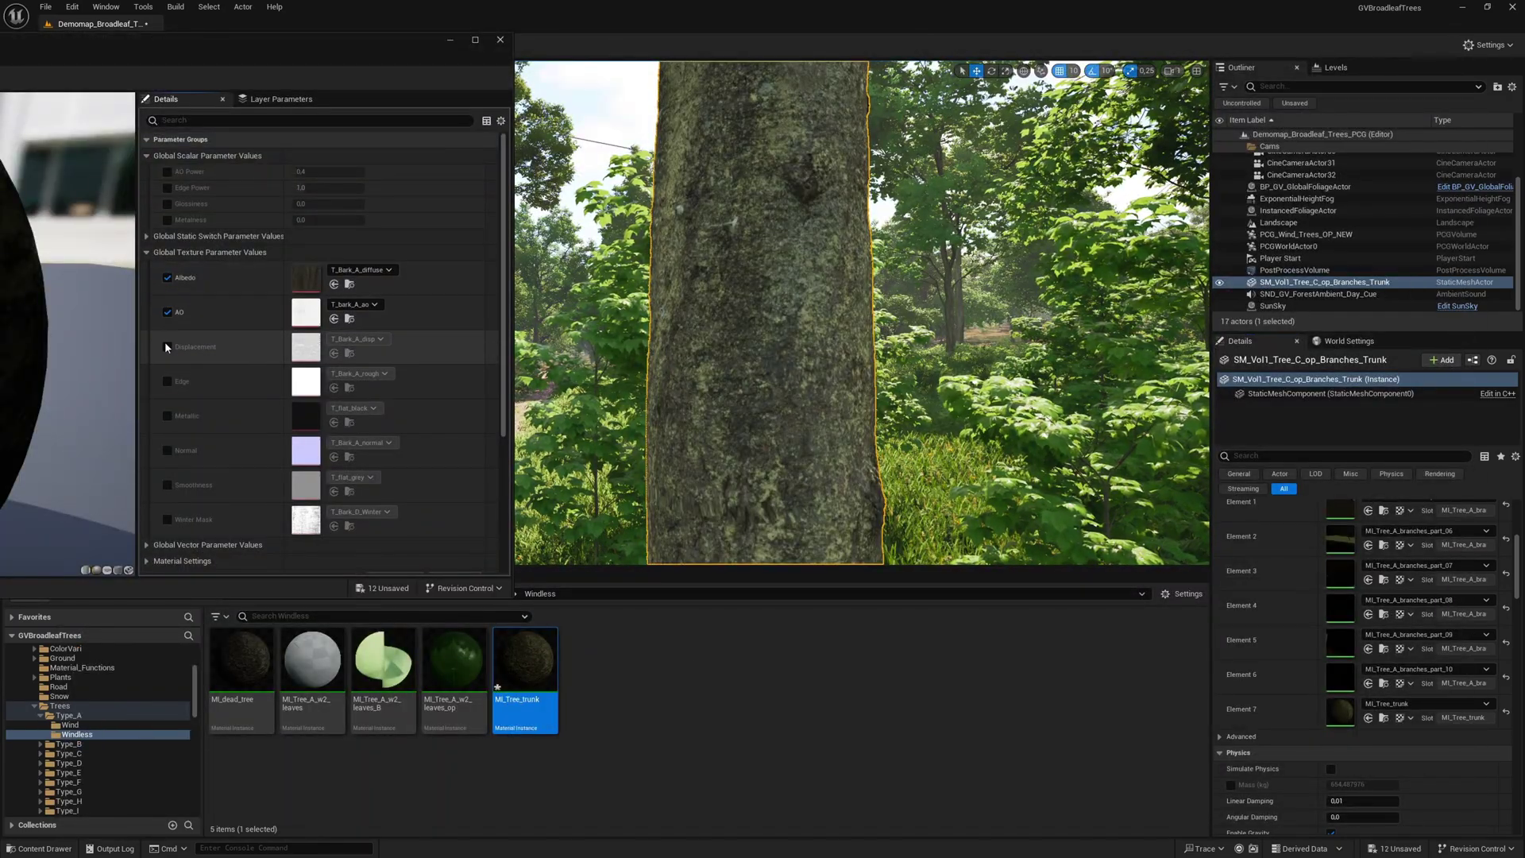
pyautogui.click(166, 346)
pyautogui.click(167, 382)
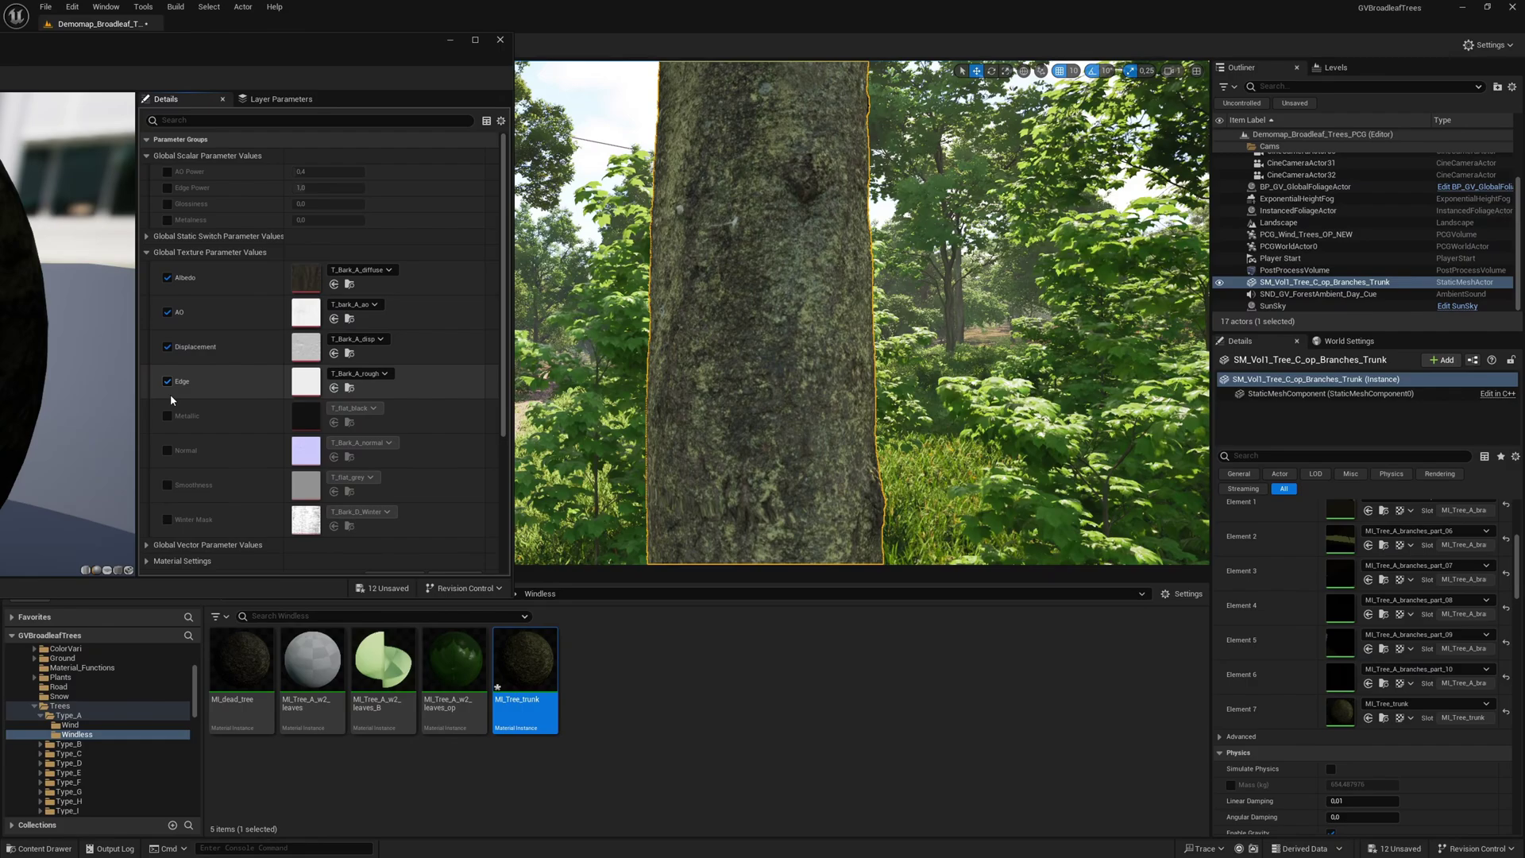
pyautogui.click(167, 451)
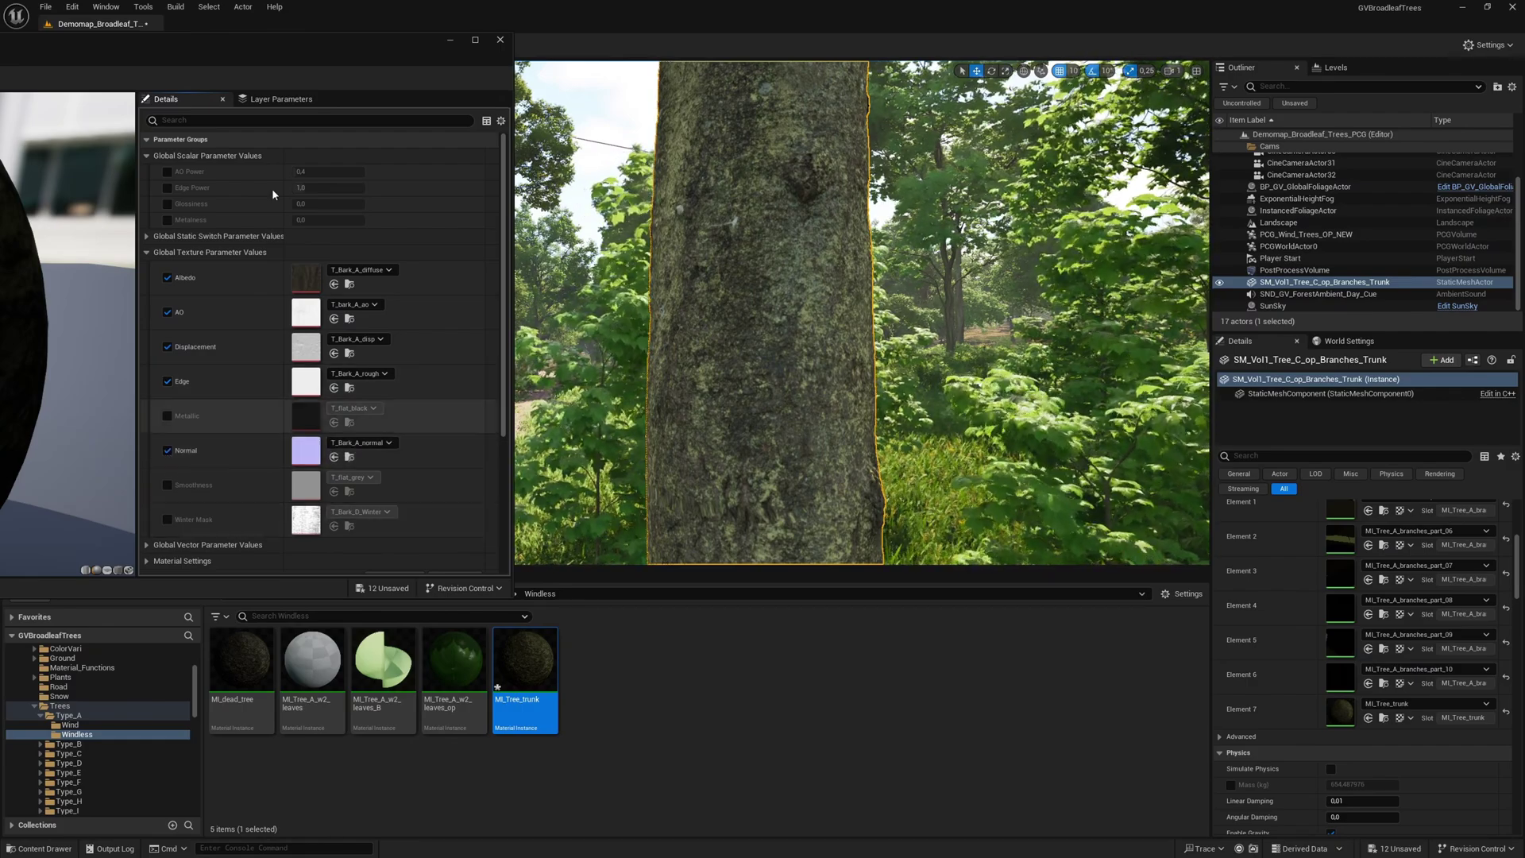
# Step: Move the material editor up and open the Content > Alder_Bark texture folder
pyautogui.moveTo(288, 52); pyautogui.dragTo(293, 25)
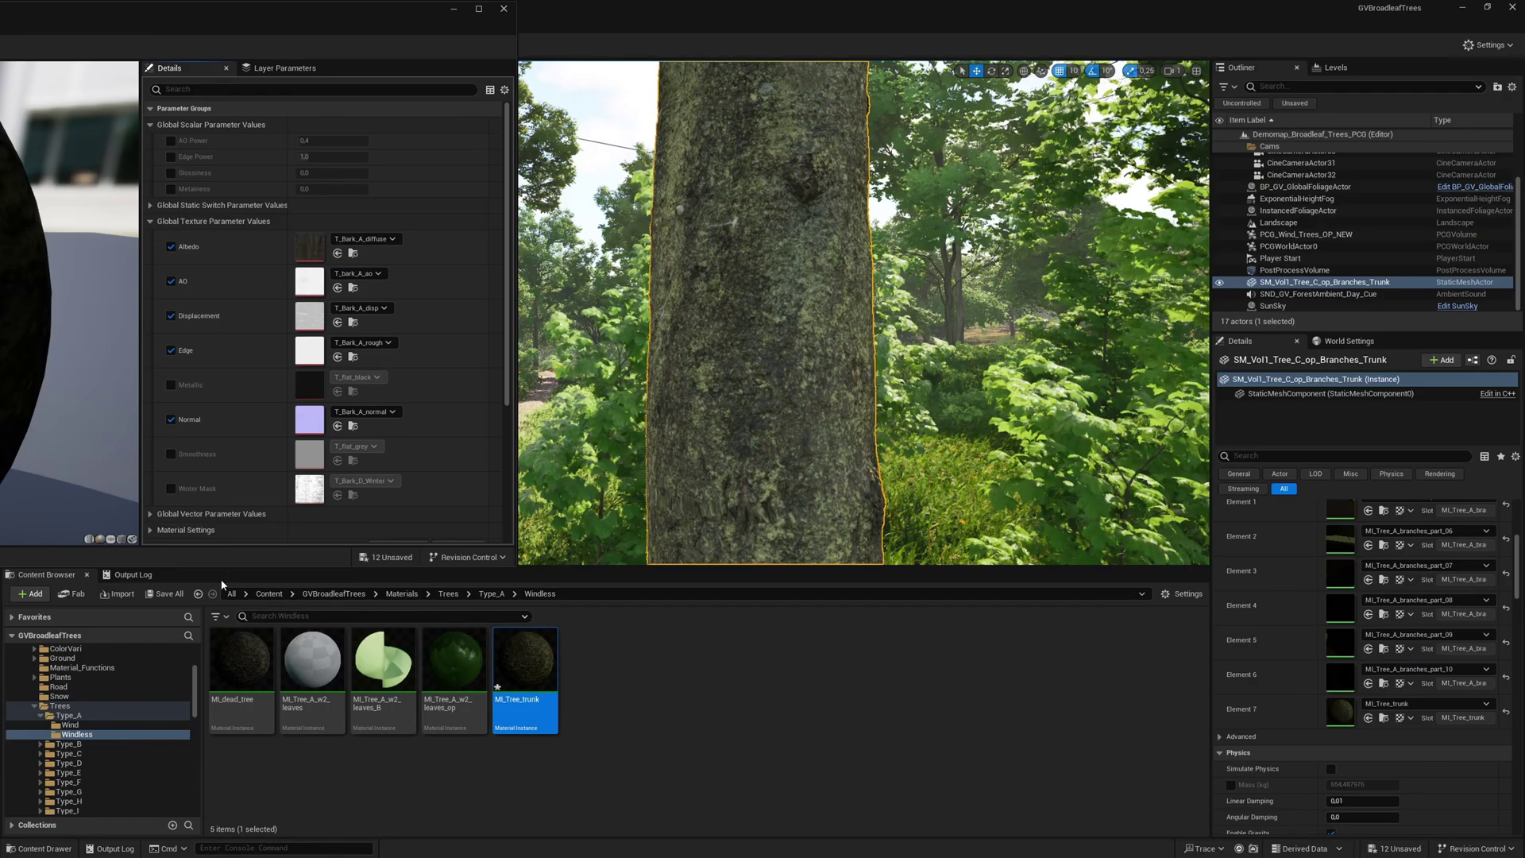
pyautogui.click(264, 599)
pyautogui.doubleClick(262, 729)
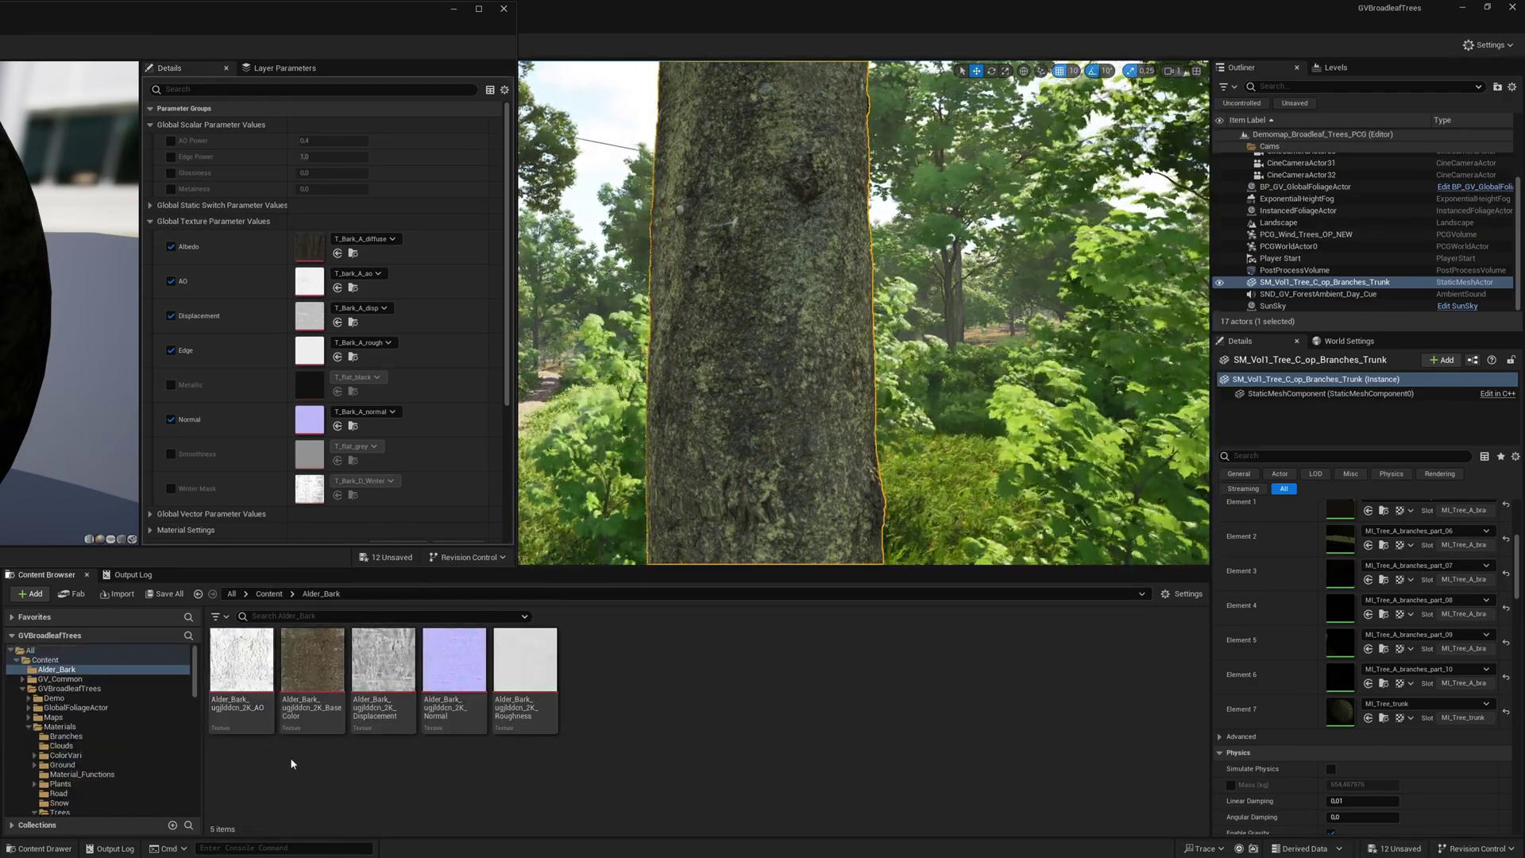
# Step: Assign the Alder_Bark BaseColor, Normal, Roughness, Displacement and AO textures to the matching trunk material slots
pyautogui.click(302, 715)
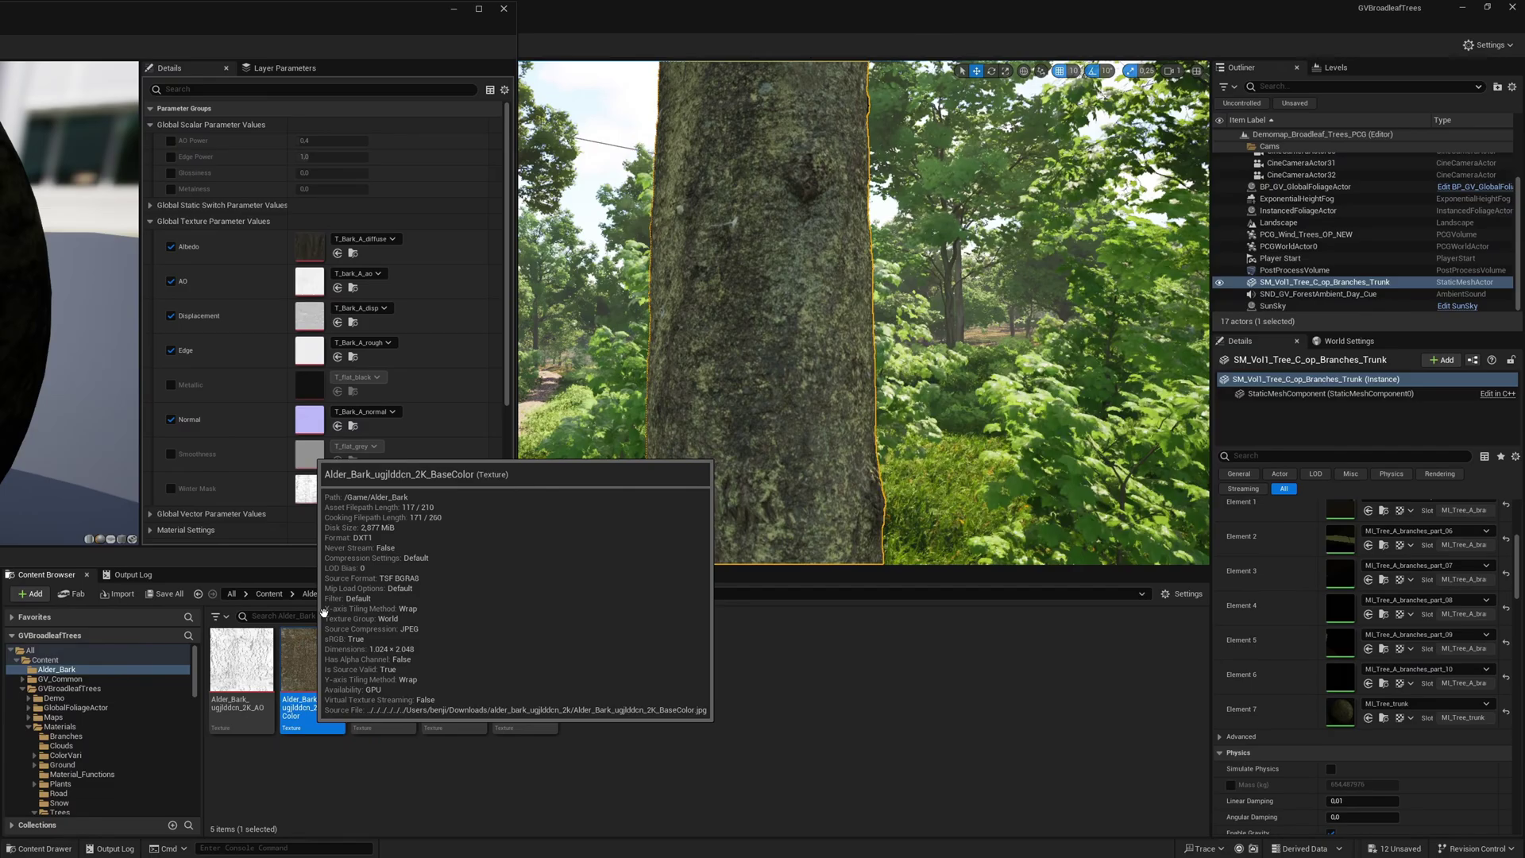
pyautogui.moveTo(324, 612); pyautogui.dragTo(373, 248)
pyautogui.moveTo(455, 675); pyautogui.dragTo(372, 417)
pyautogui.moveTo(525, 675); pyautogui.dragTo(322, 351)
pyautogui.moveTo(383, 667); pyautogui.dragTo(342, 318)
pyautogui.moveTo(241, 659); pyautogui.dragTo(332, 298)
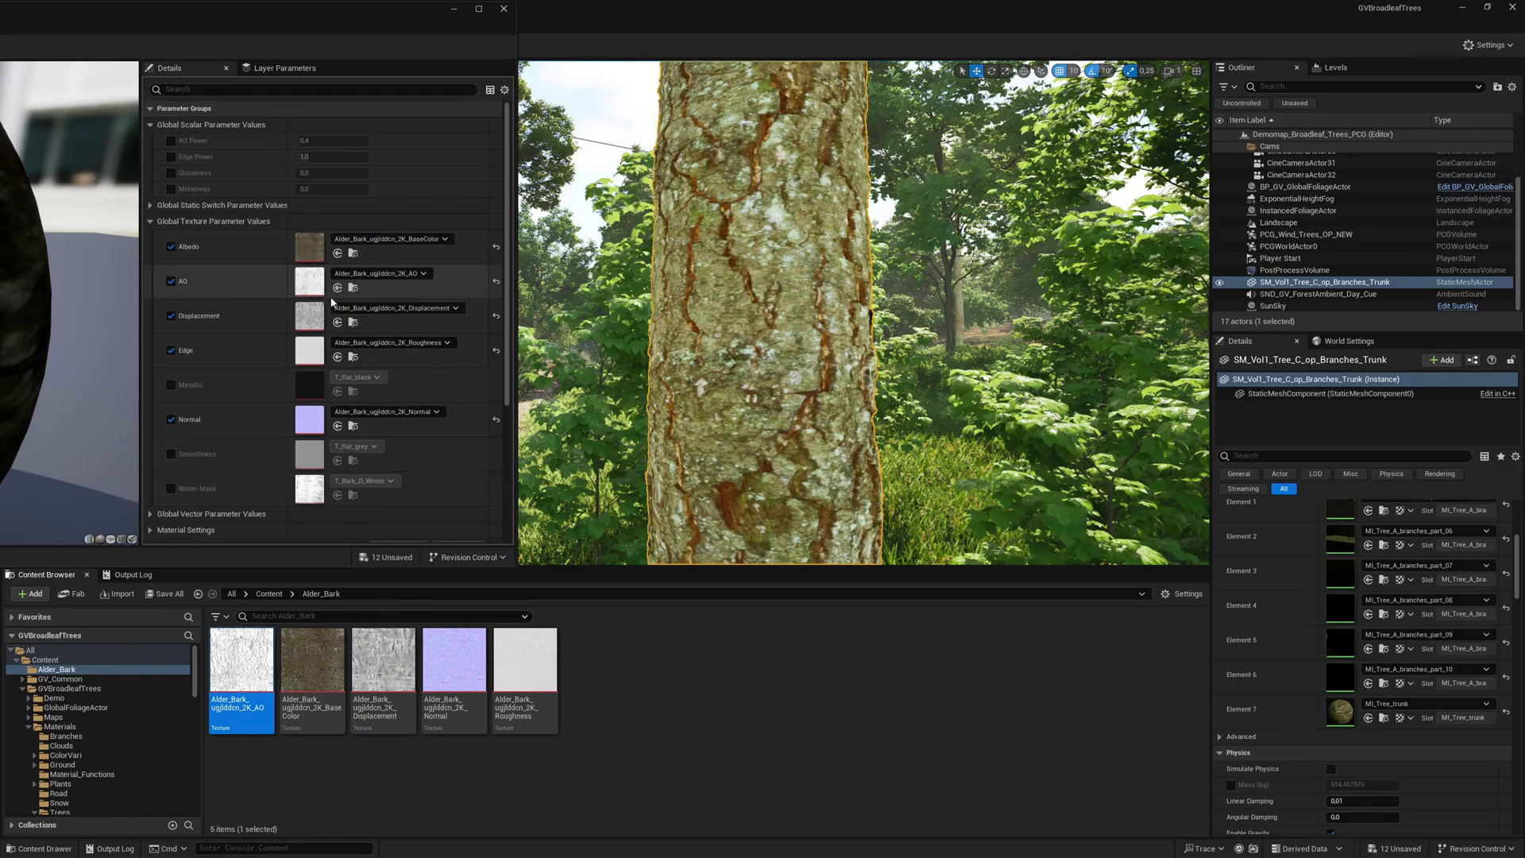
# Step: Enable the Tiling_2 override under Global Vector Parameter Values
pyautogui.scroll(-2, 159, 445)
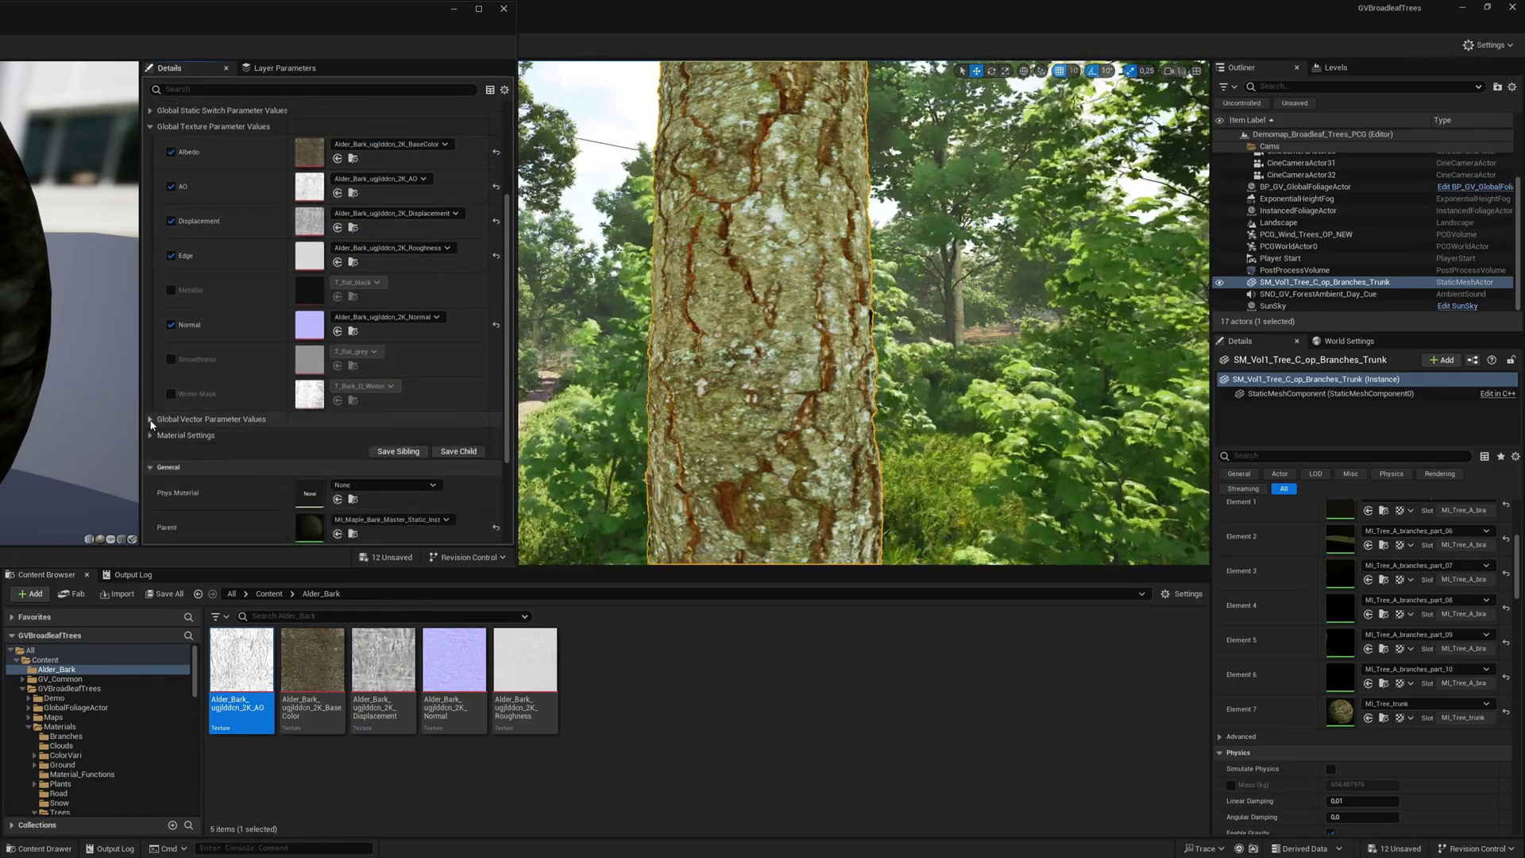
pyautogui.click(151, 420)
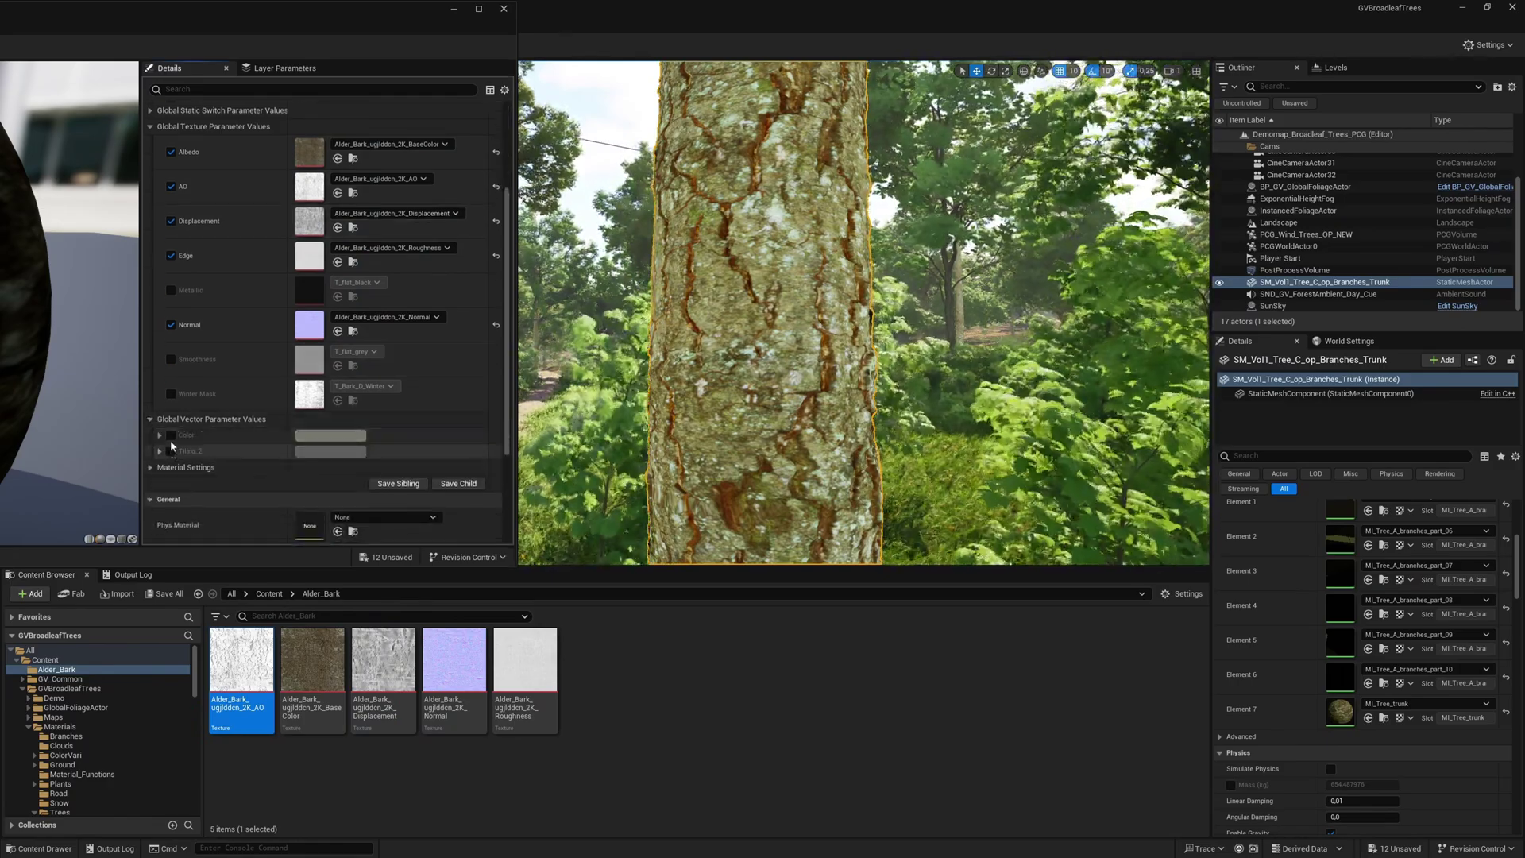
pyautogui.click(171, 451)
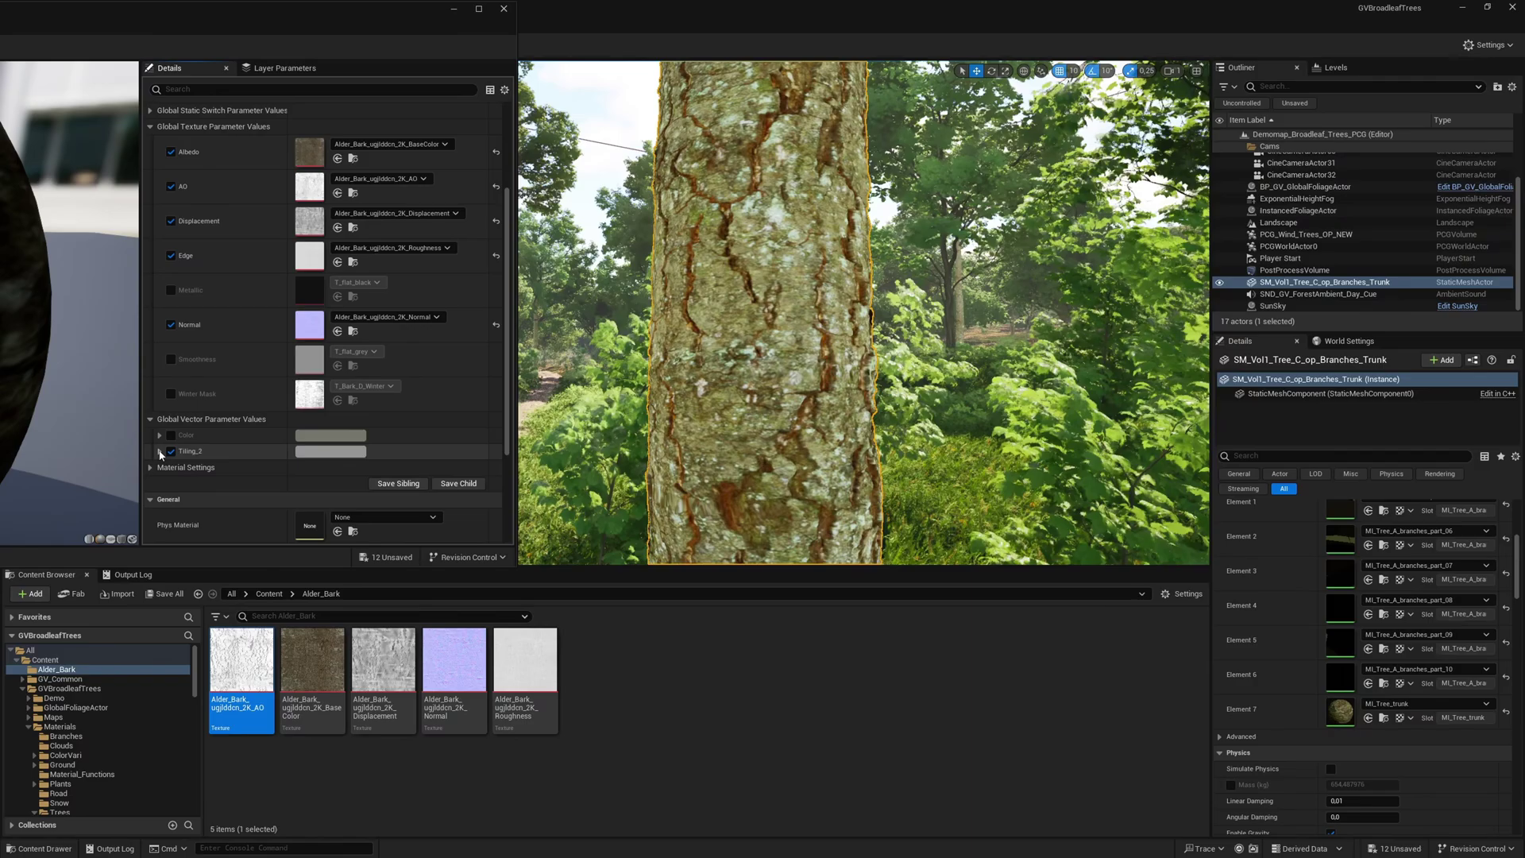
# Step: Set Tiling_2's R, G and B values to 0.6
pyautogui.click(159, 451)
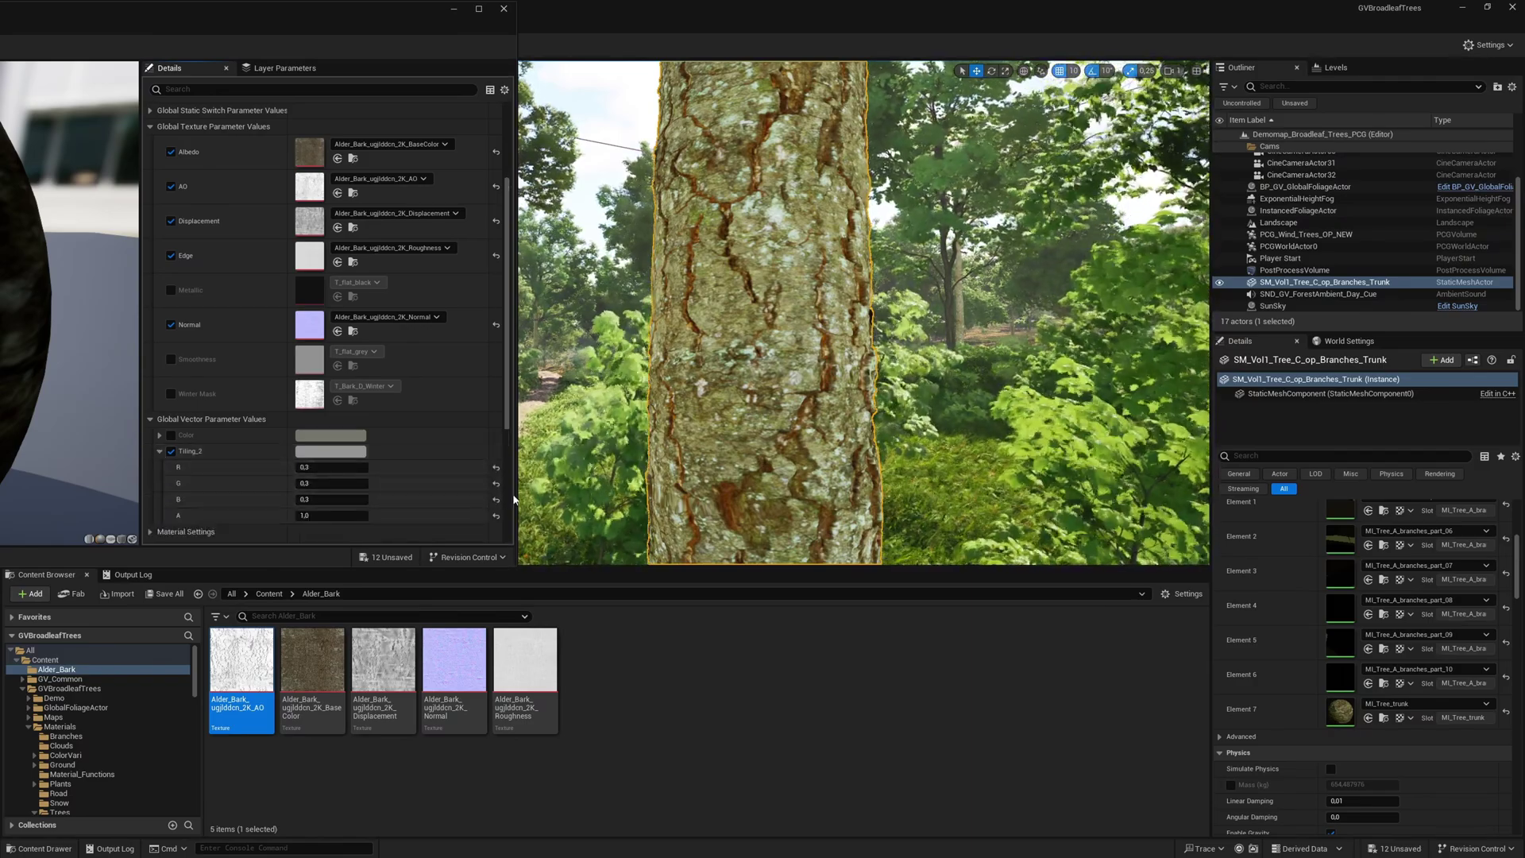
pyautogui.click(336, 471)
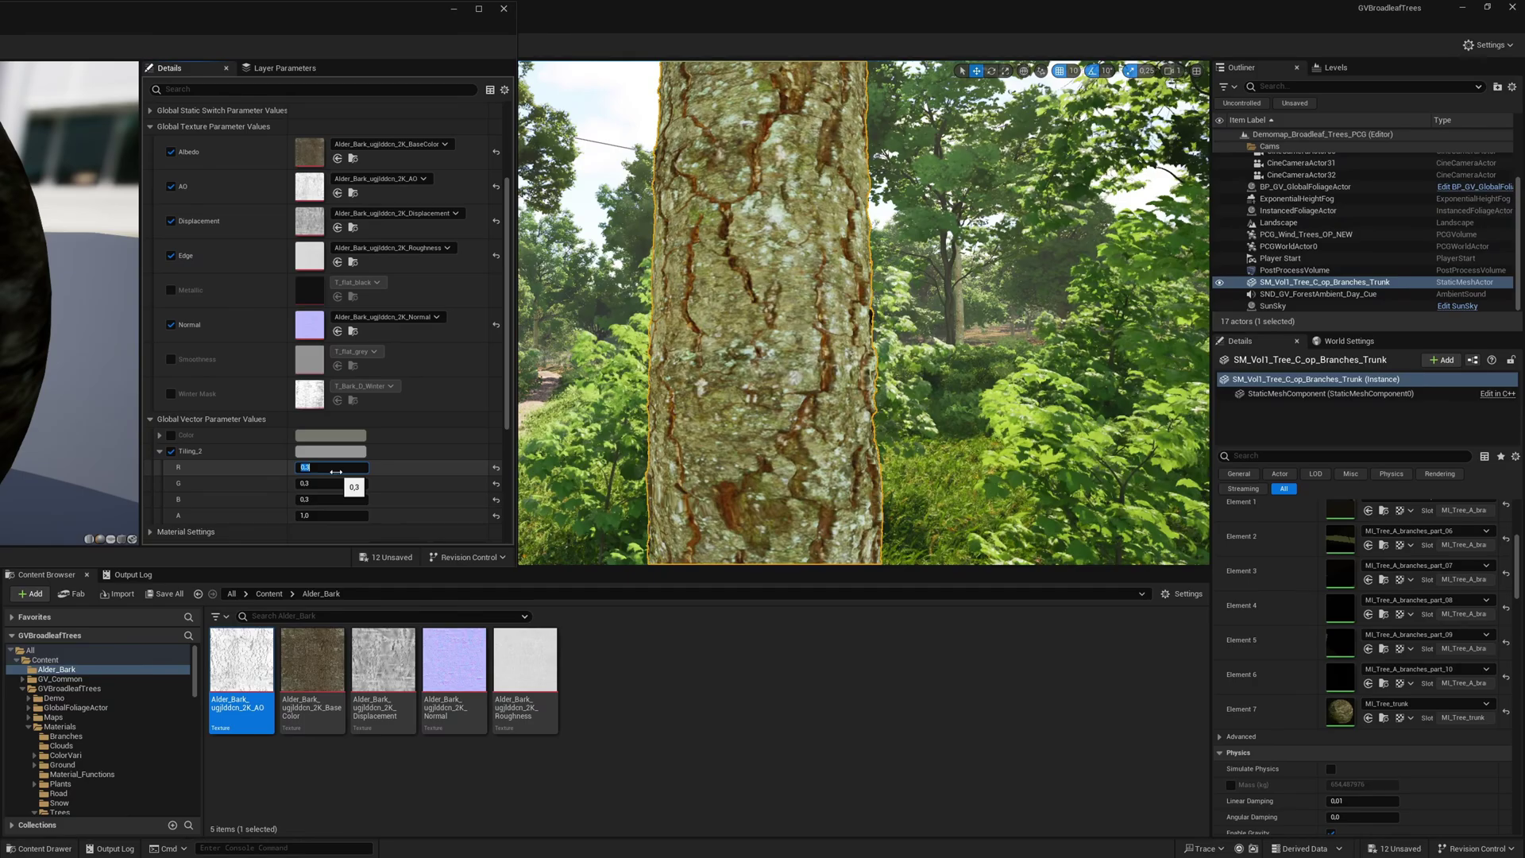
pyautogui.write('0')
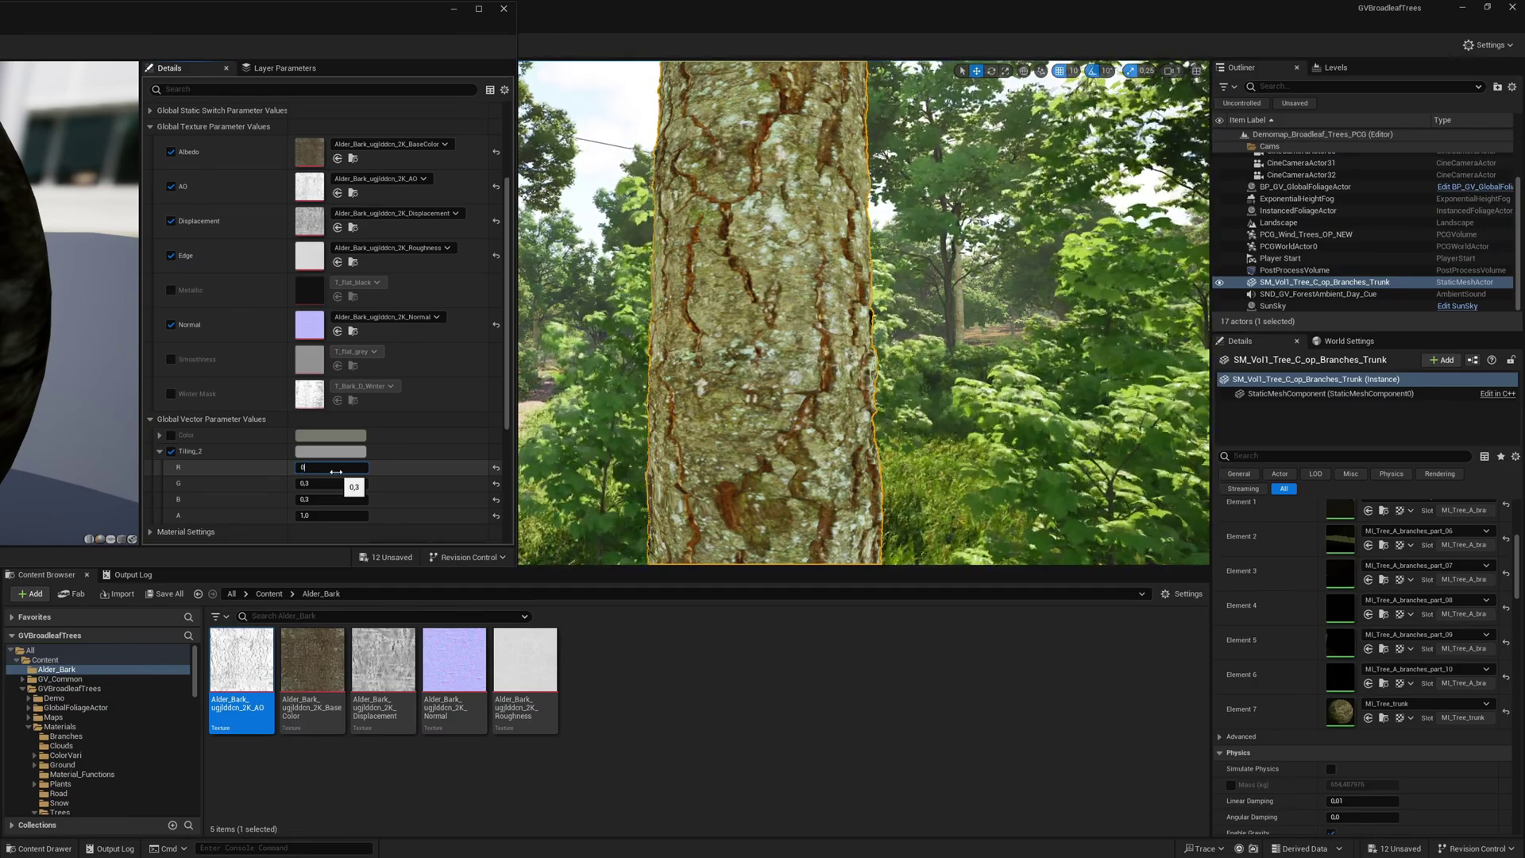
pyautogui.write('.6')
pyautogui.press('Return')
pyautogui.click(335, 484)
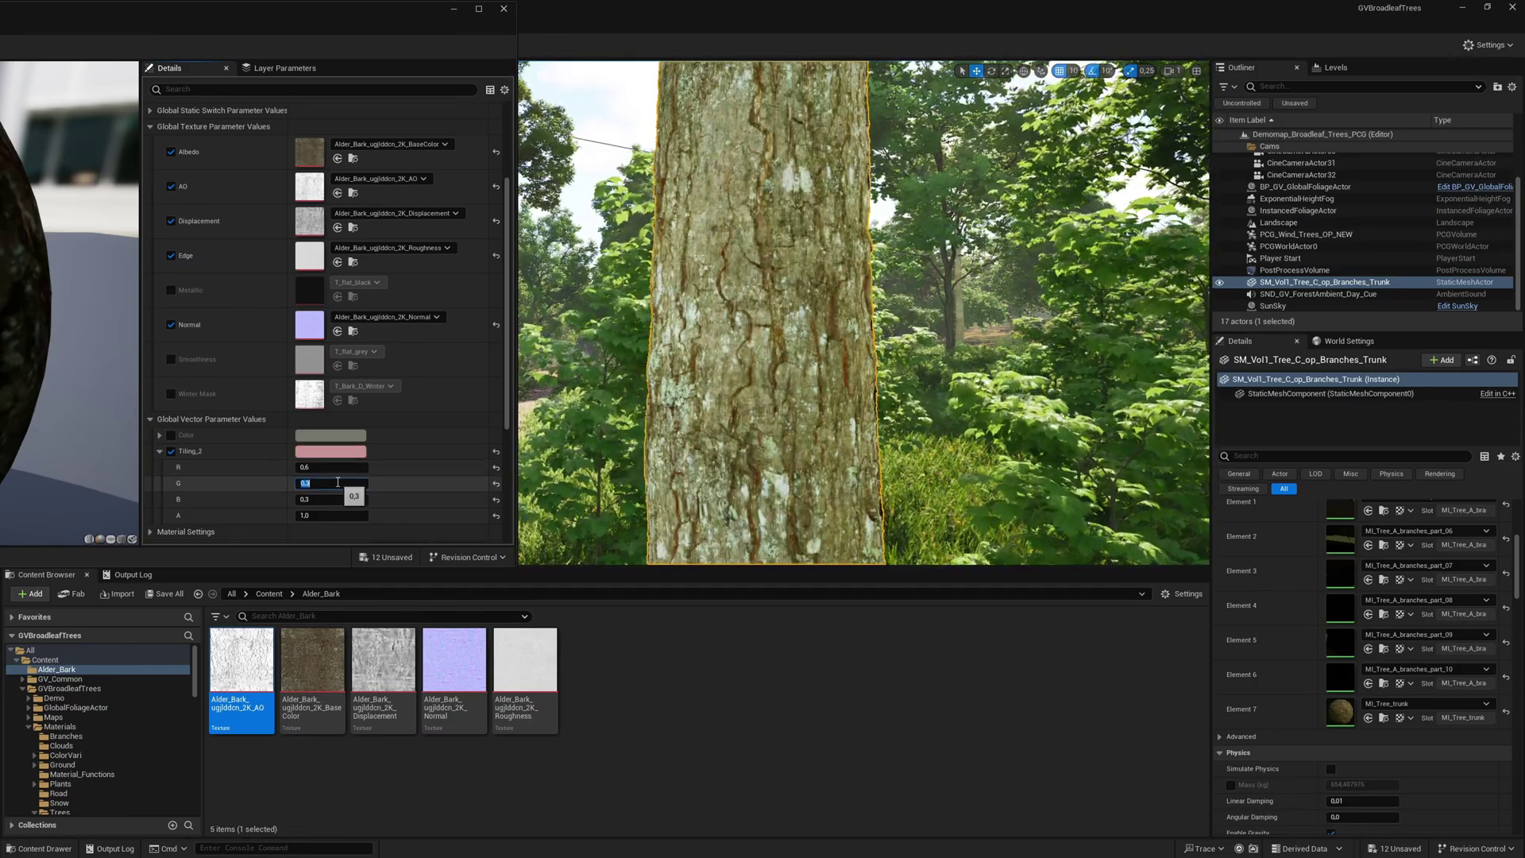
pyautogui.write('0.6')
pyautogui.press('Return')
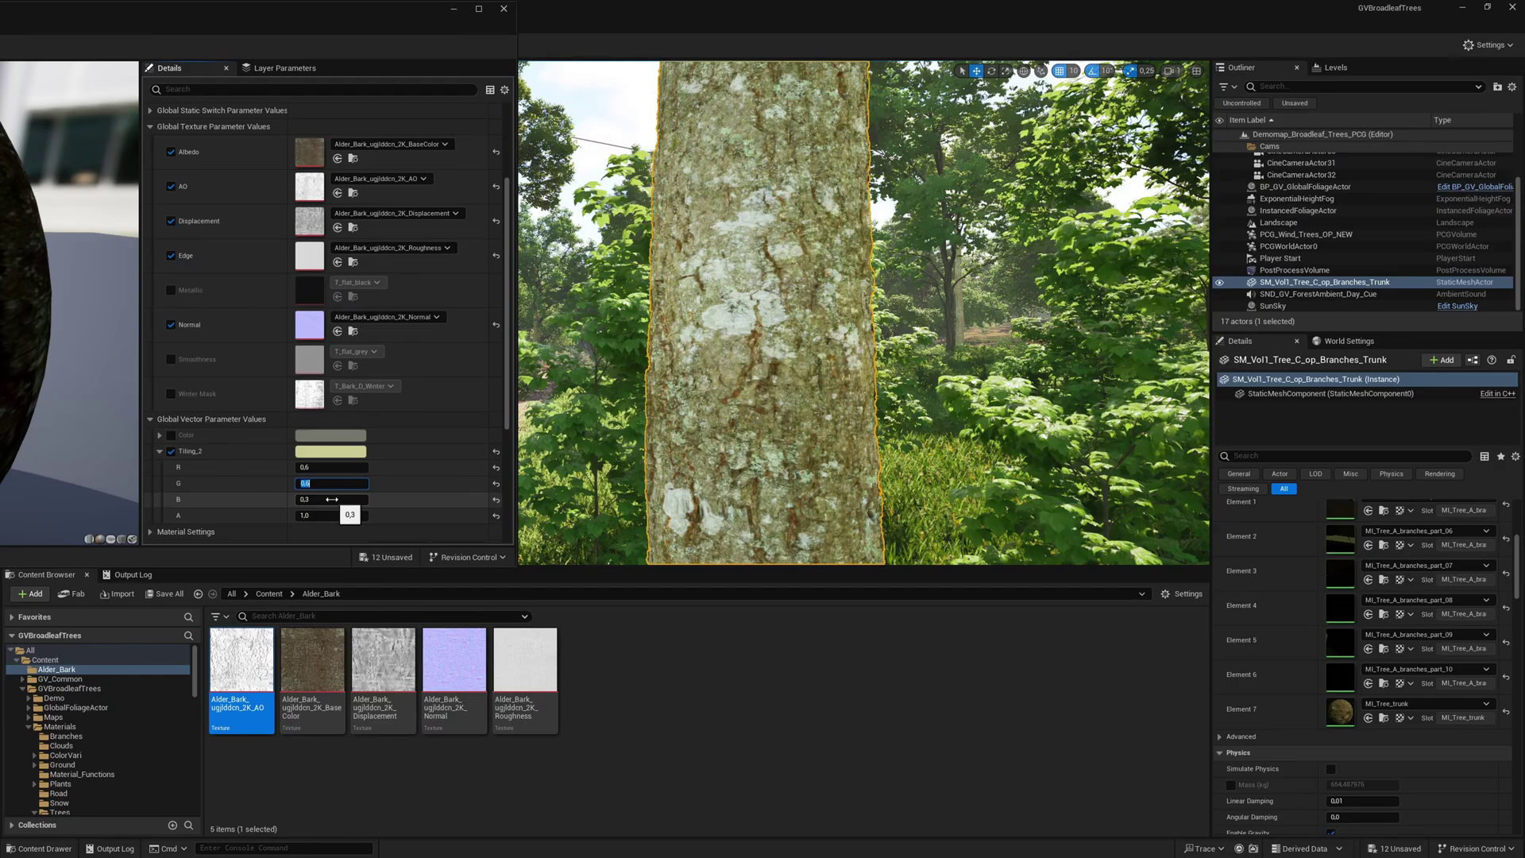
pyautogui.press('Return')
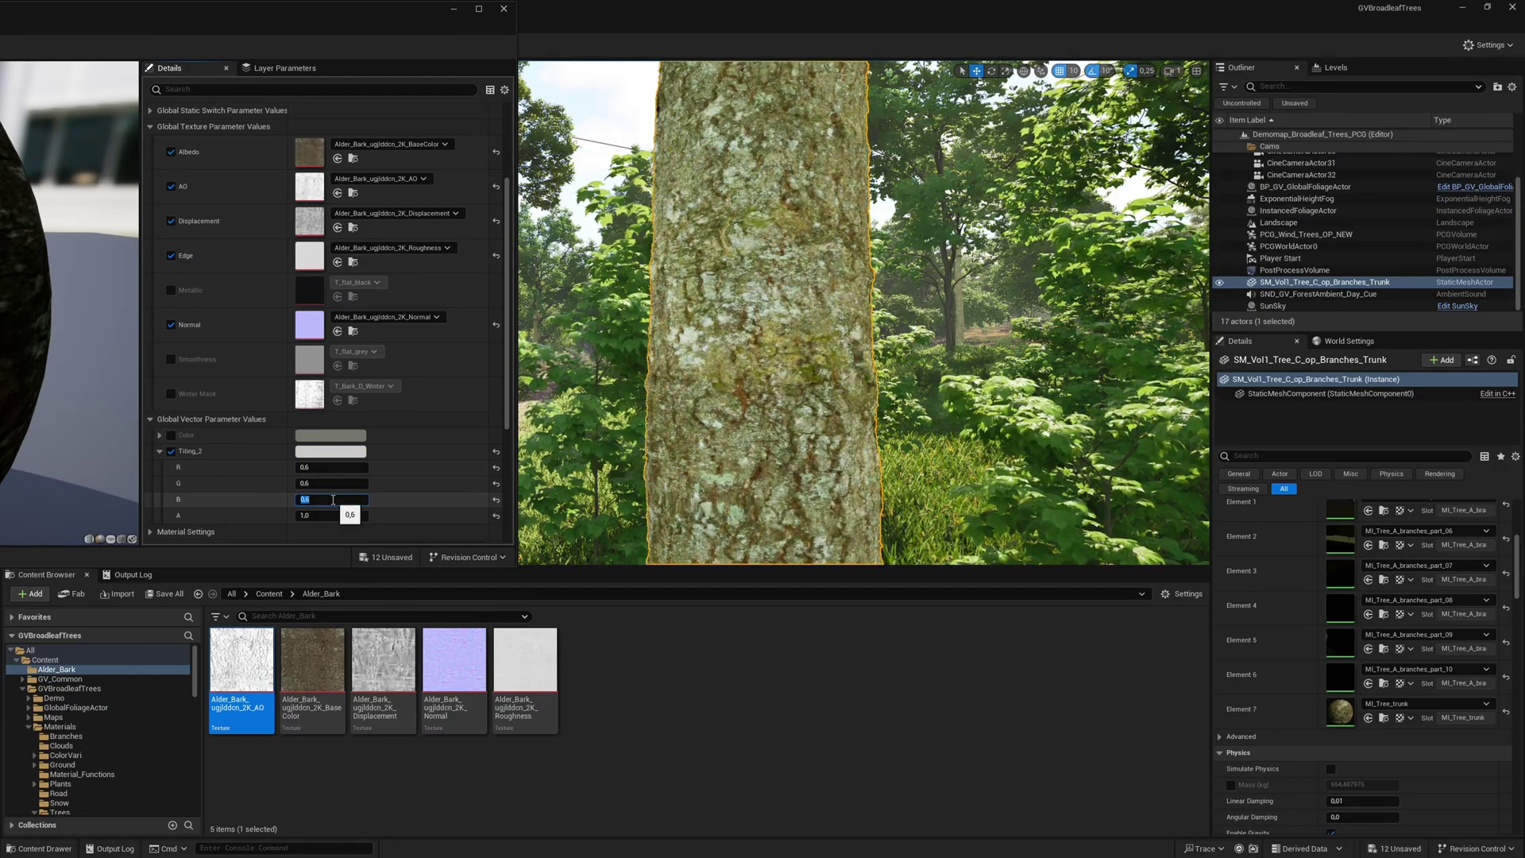